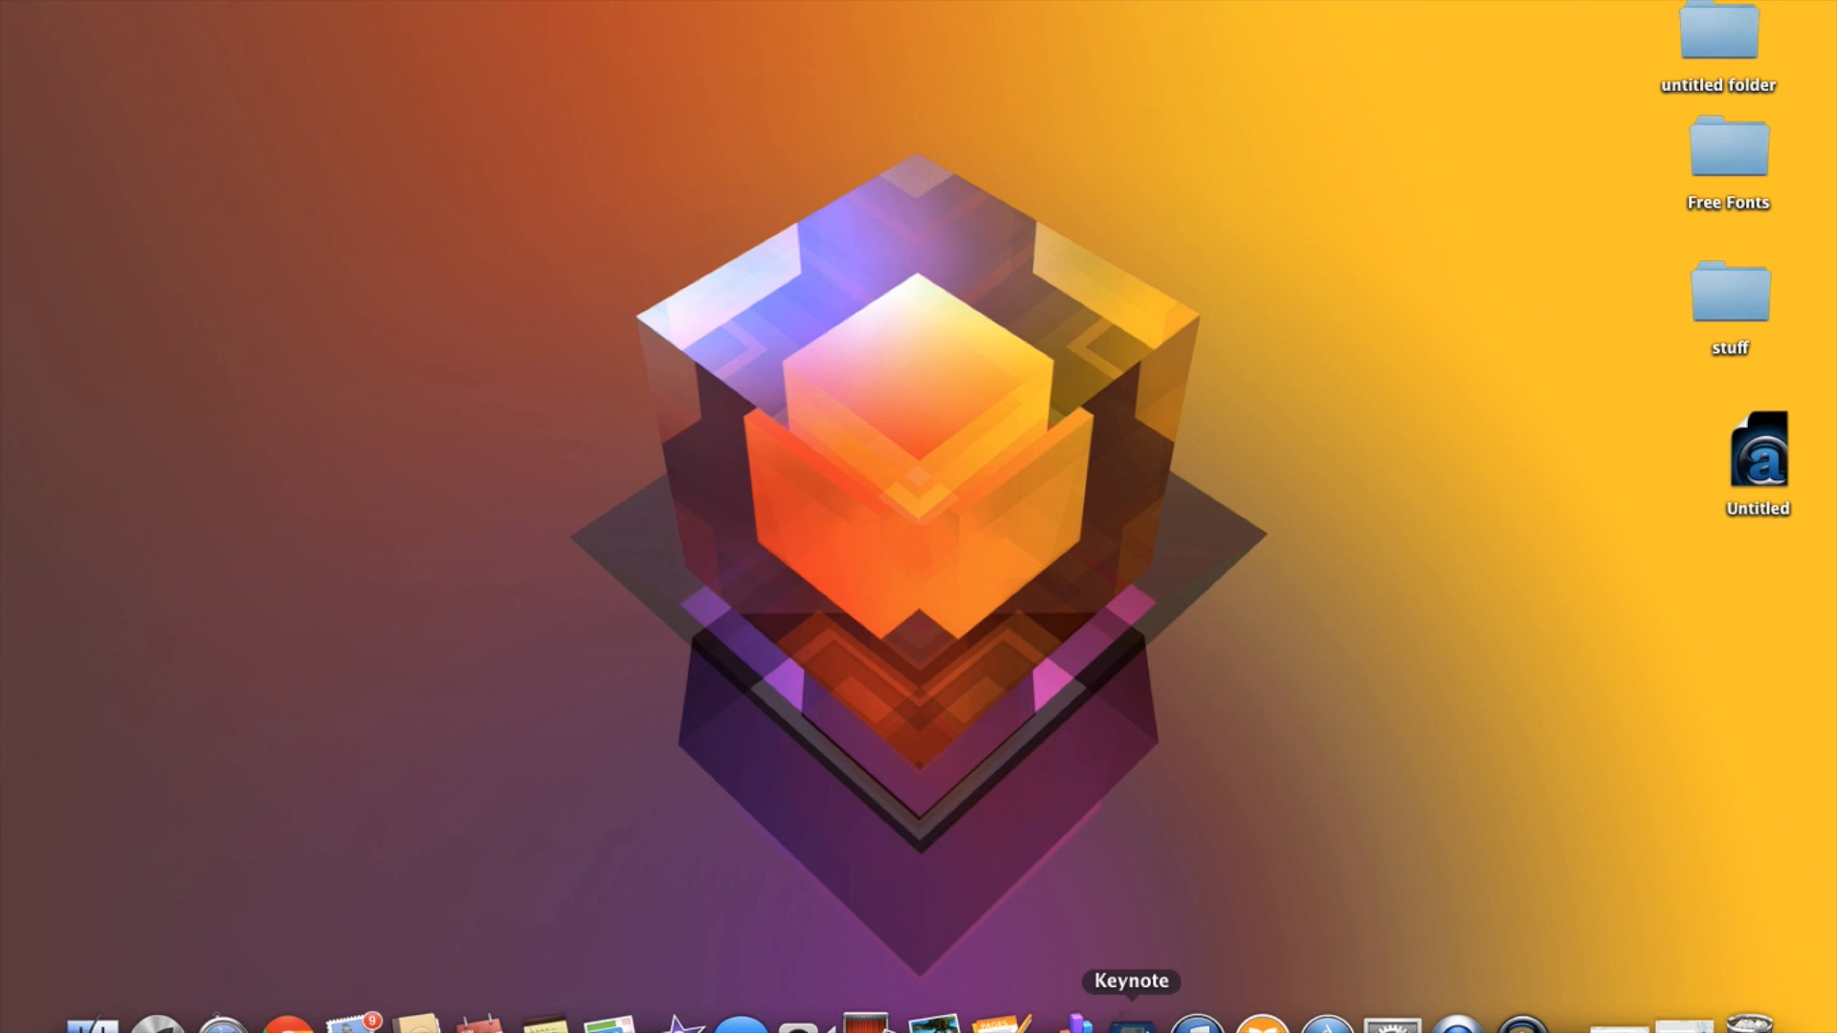
Create a new Keynote presentation in the wide format with the White theme.
{"action": "left_click", "coordinate": [1131, 1021]}
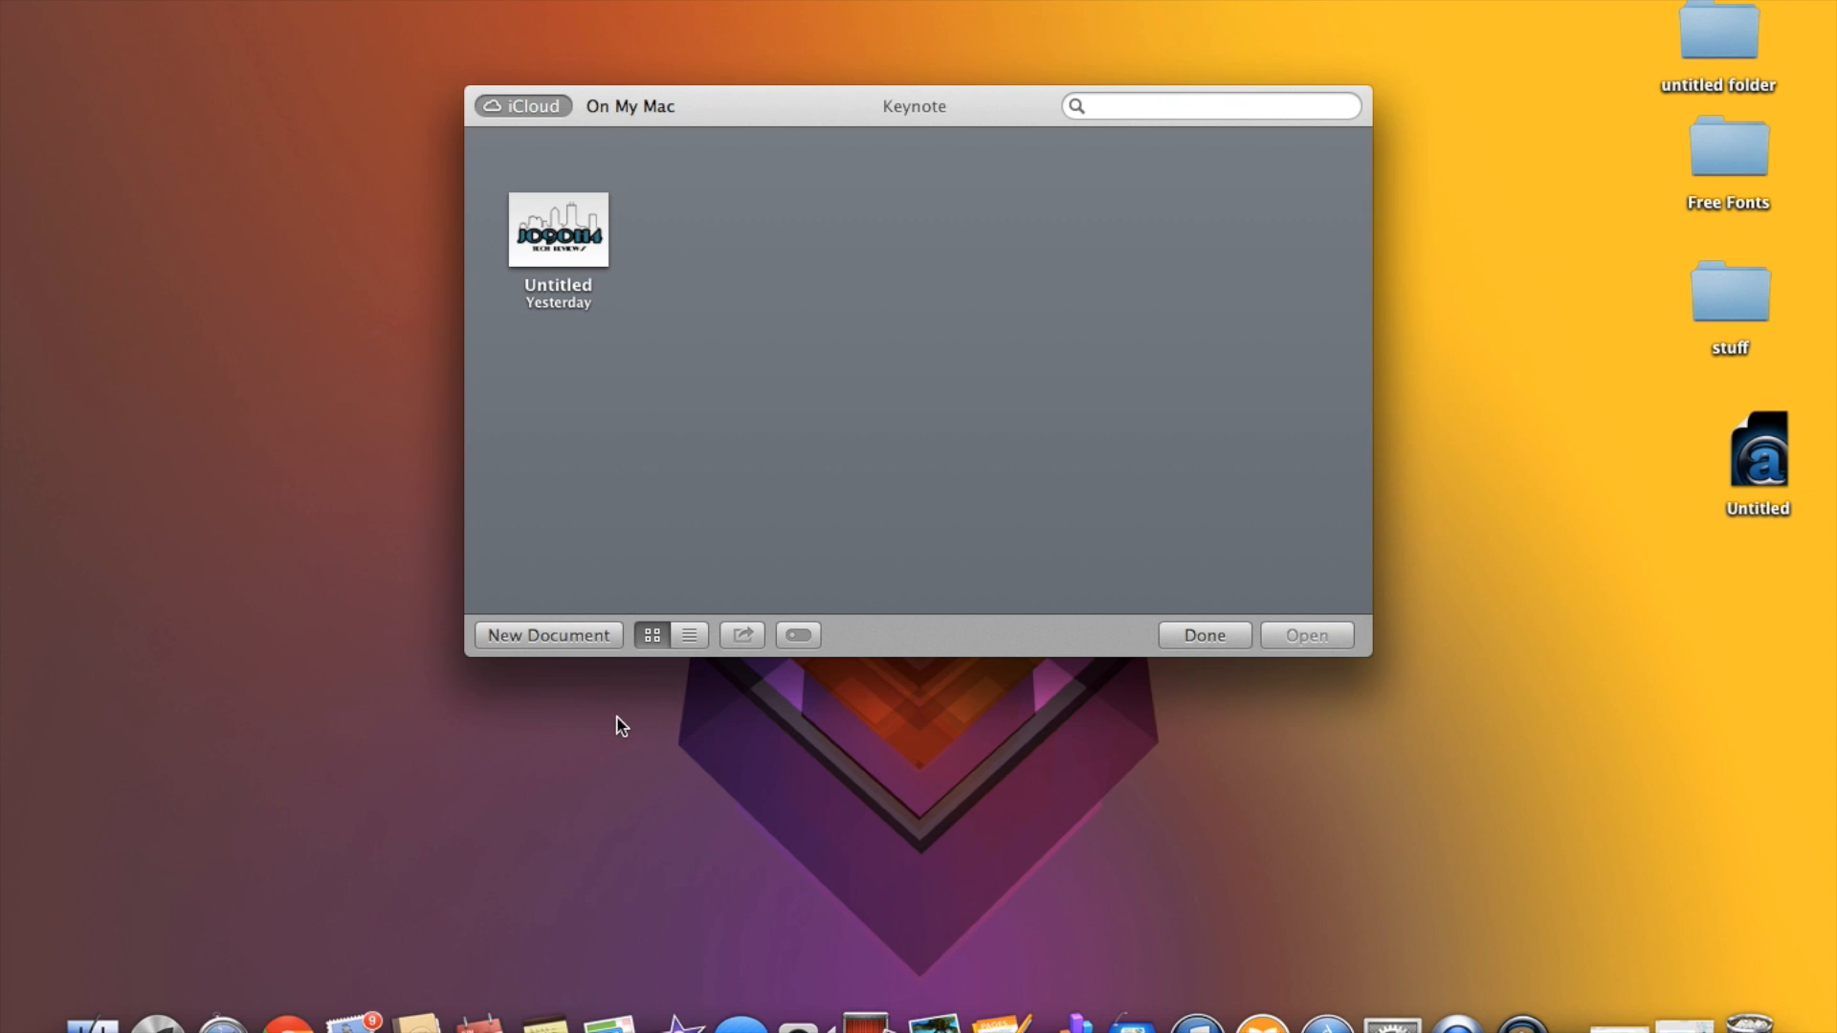
{"action": "left_click", "coordinate": [572, 637]}
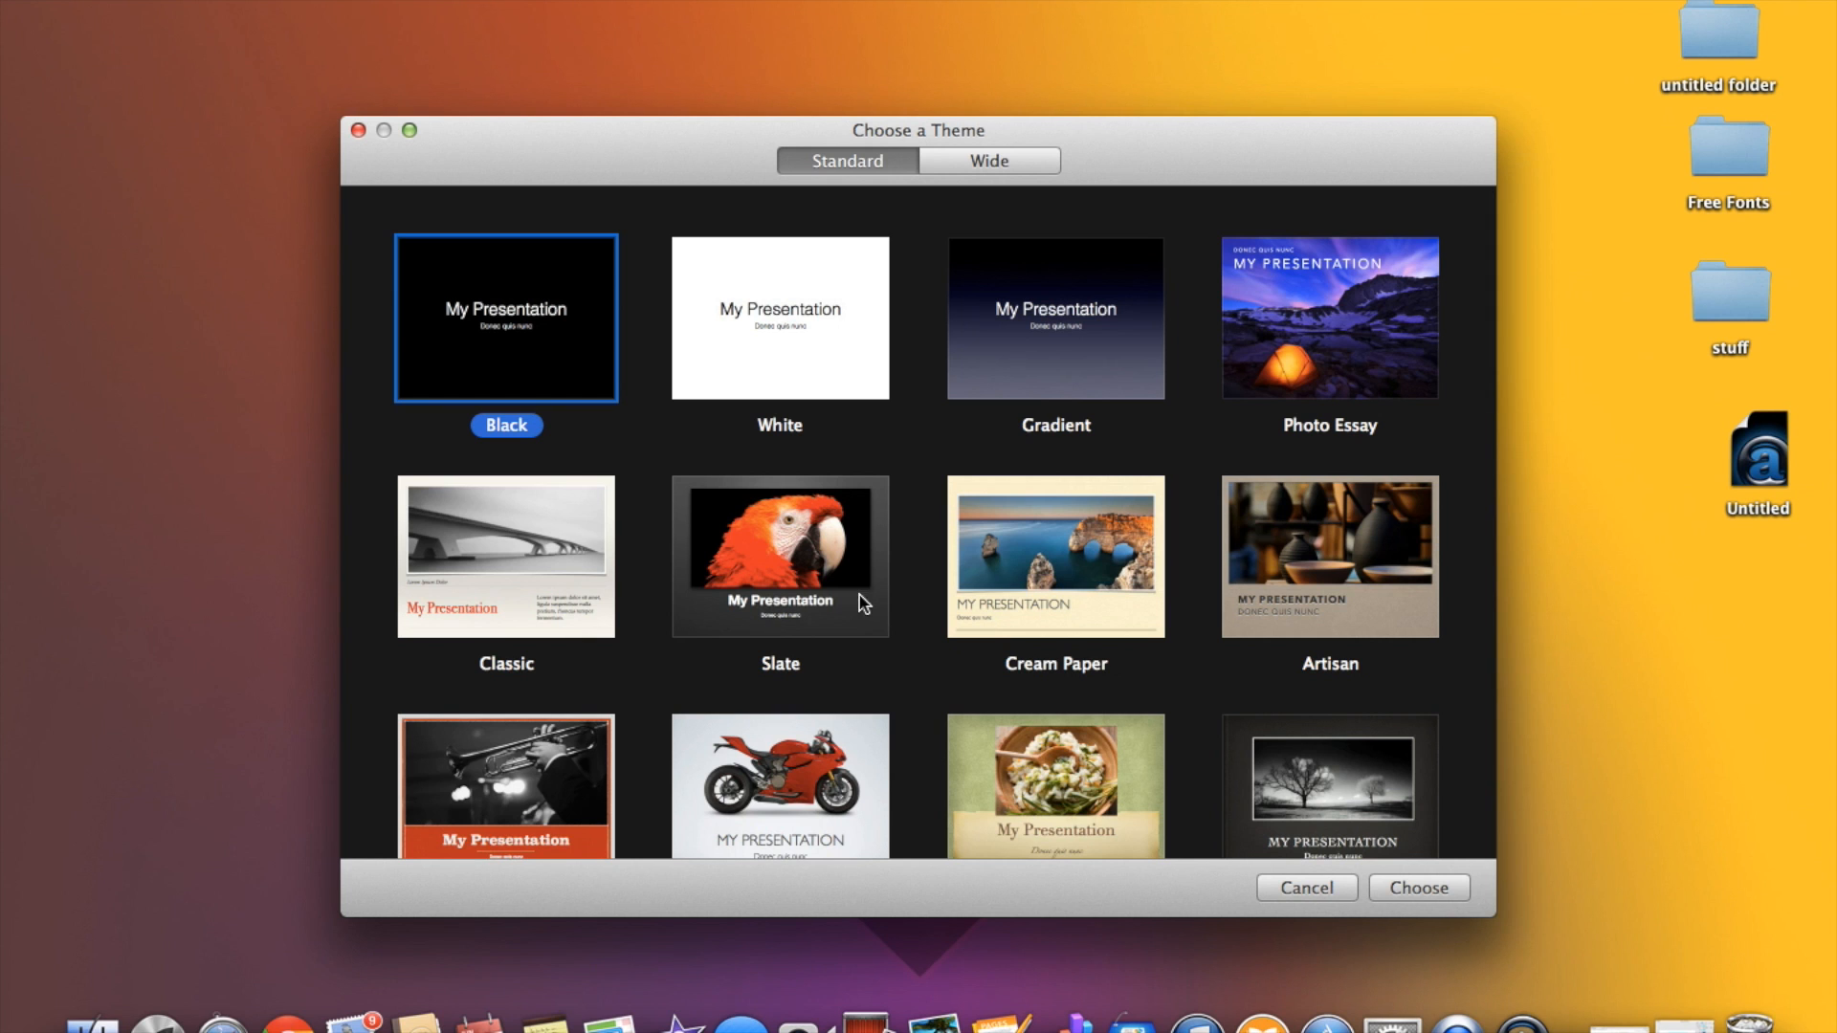
{"action": "scroll", "coordinate": [856, 500], "scroll_direction": "down", "scroll_amount": 5}
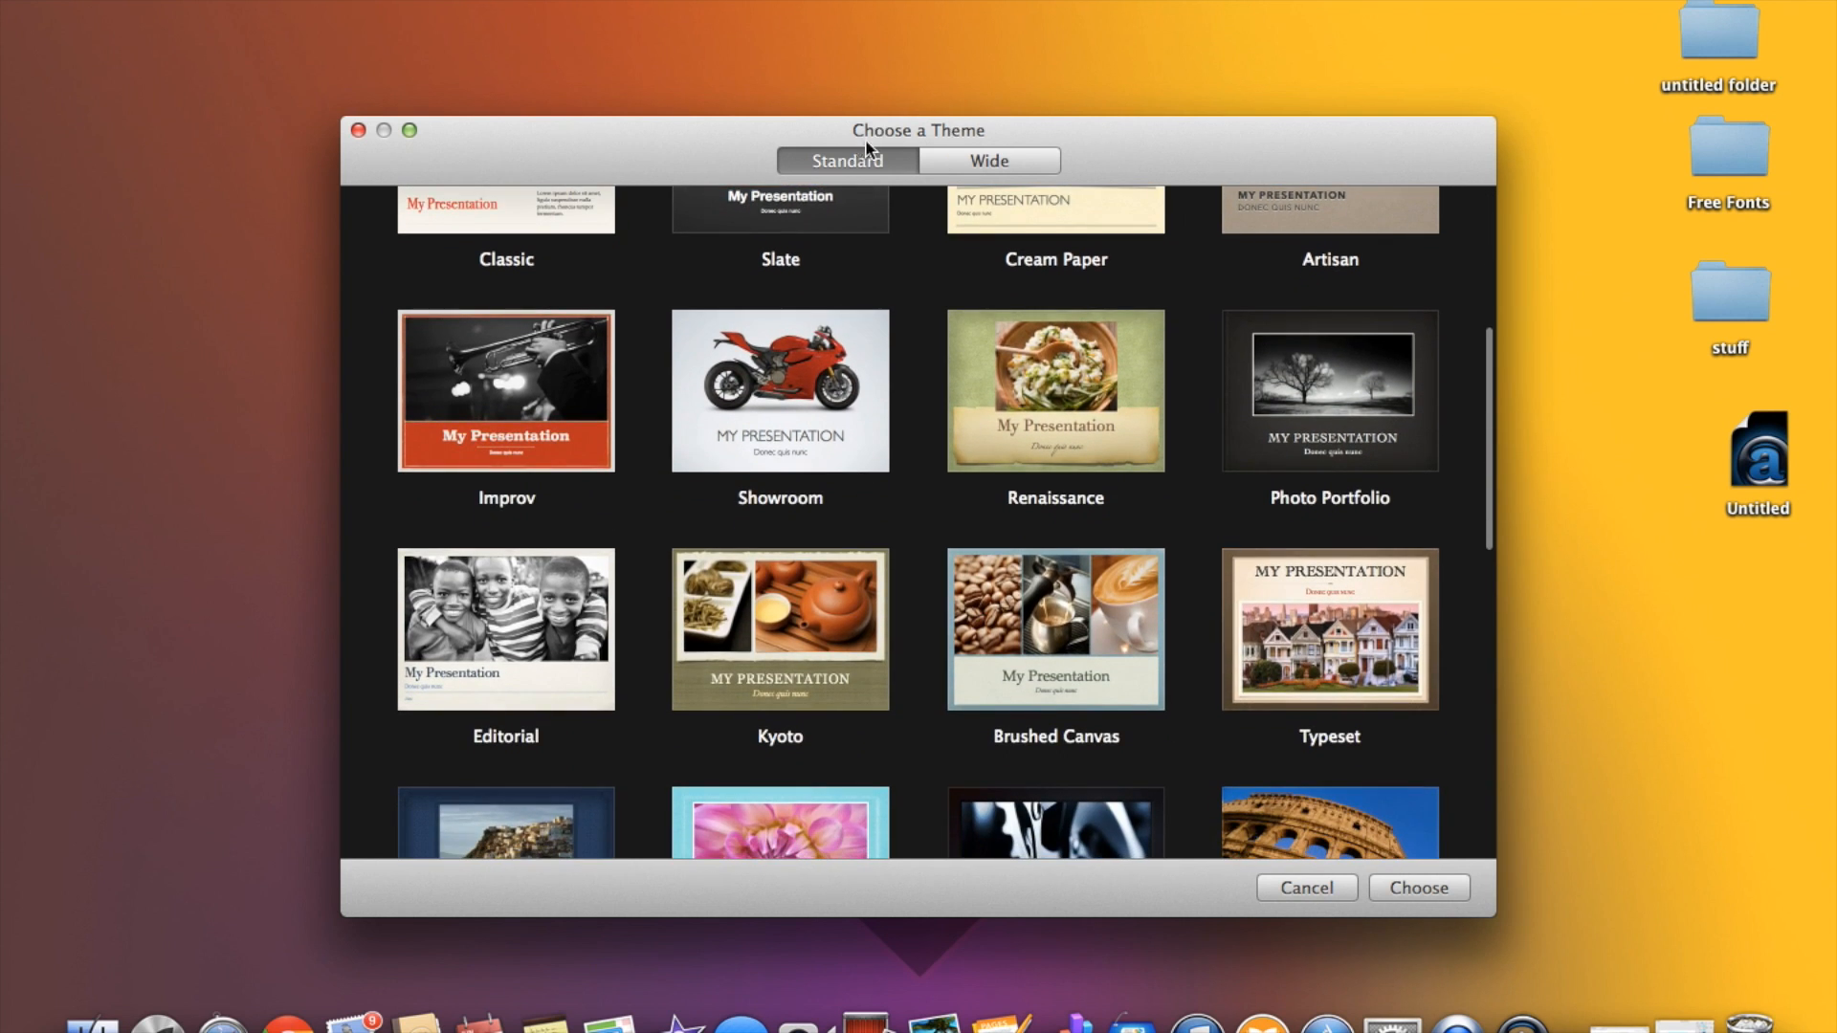
{"action": "left_click", "coordinate": [980, 159]}
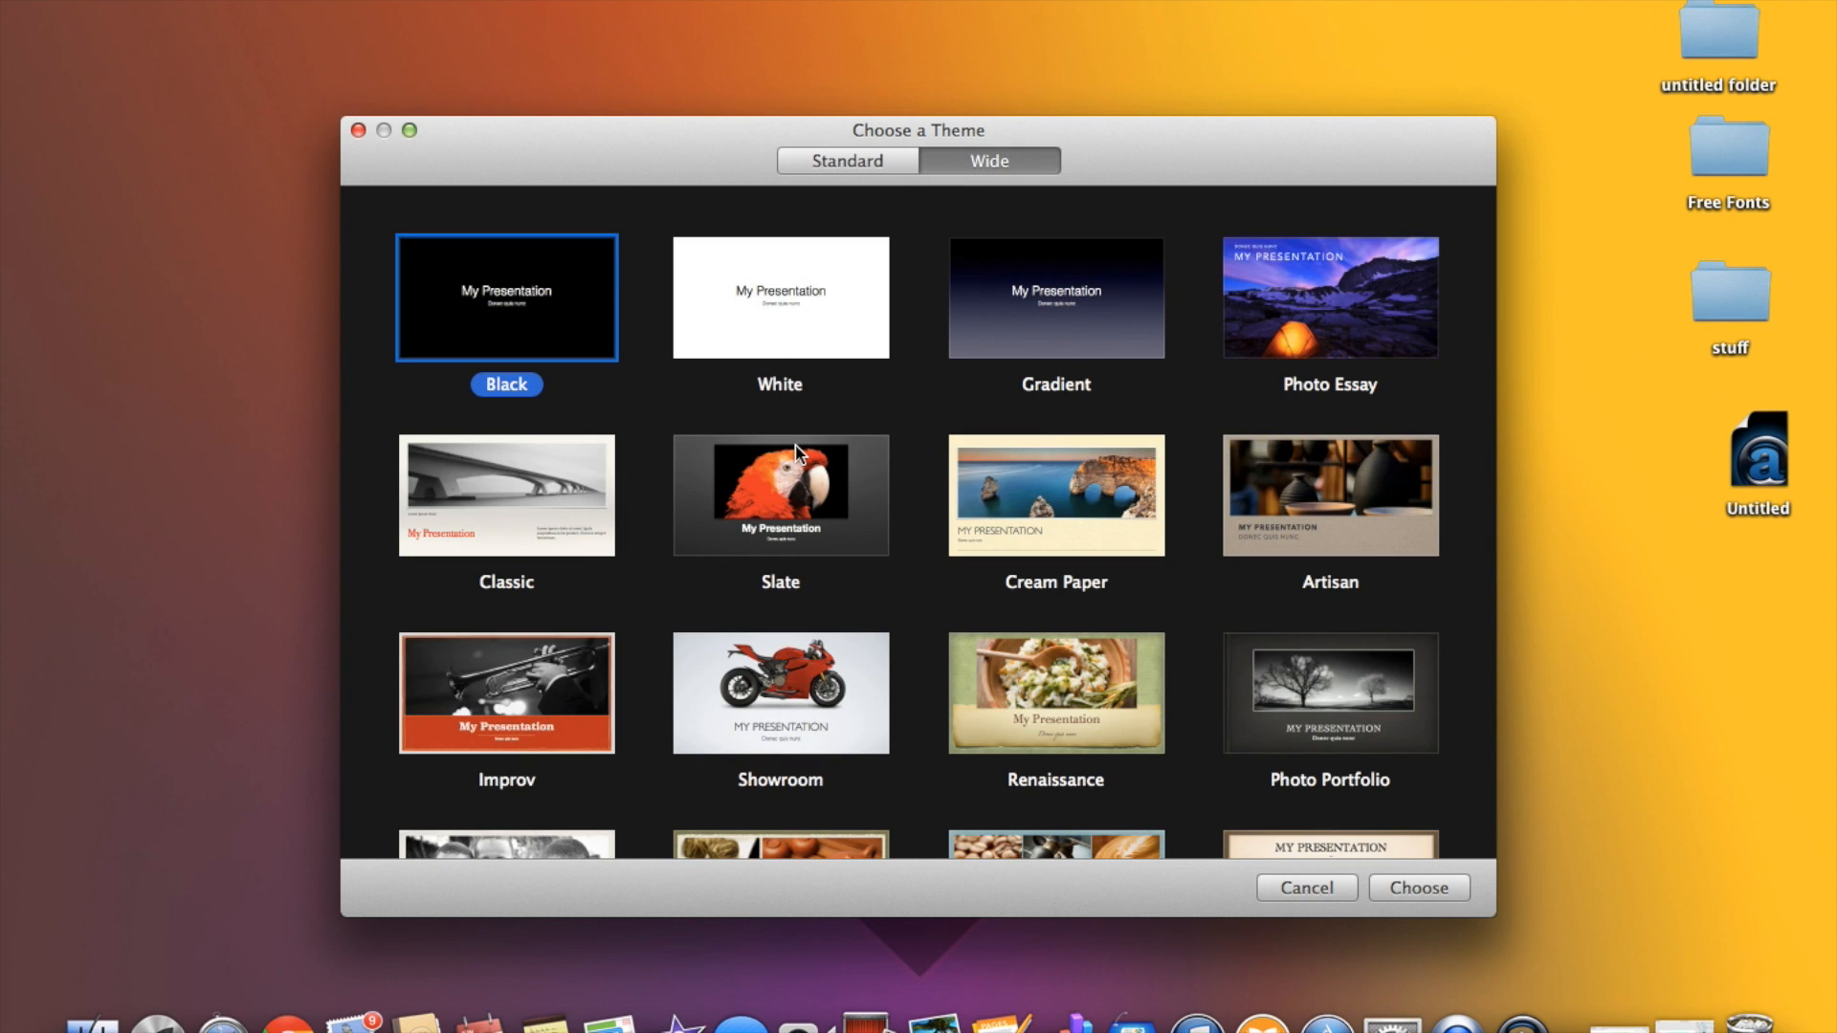
{"action": "scroll", "coordinate": [797, 451], "scroll_direction": "down", "scroll_amount": 10}
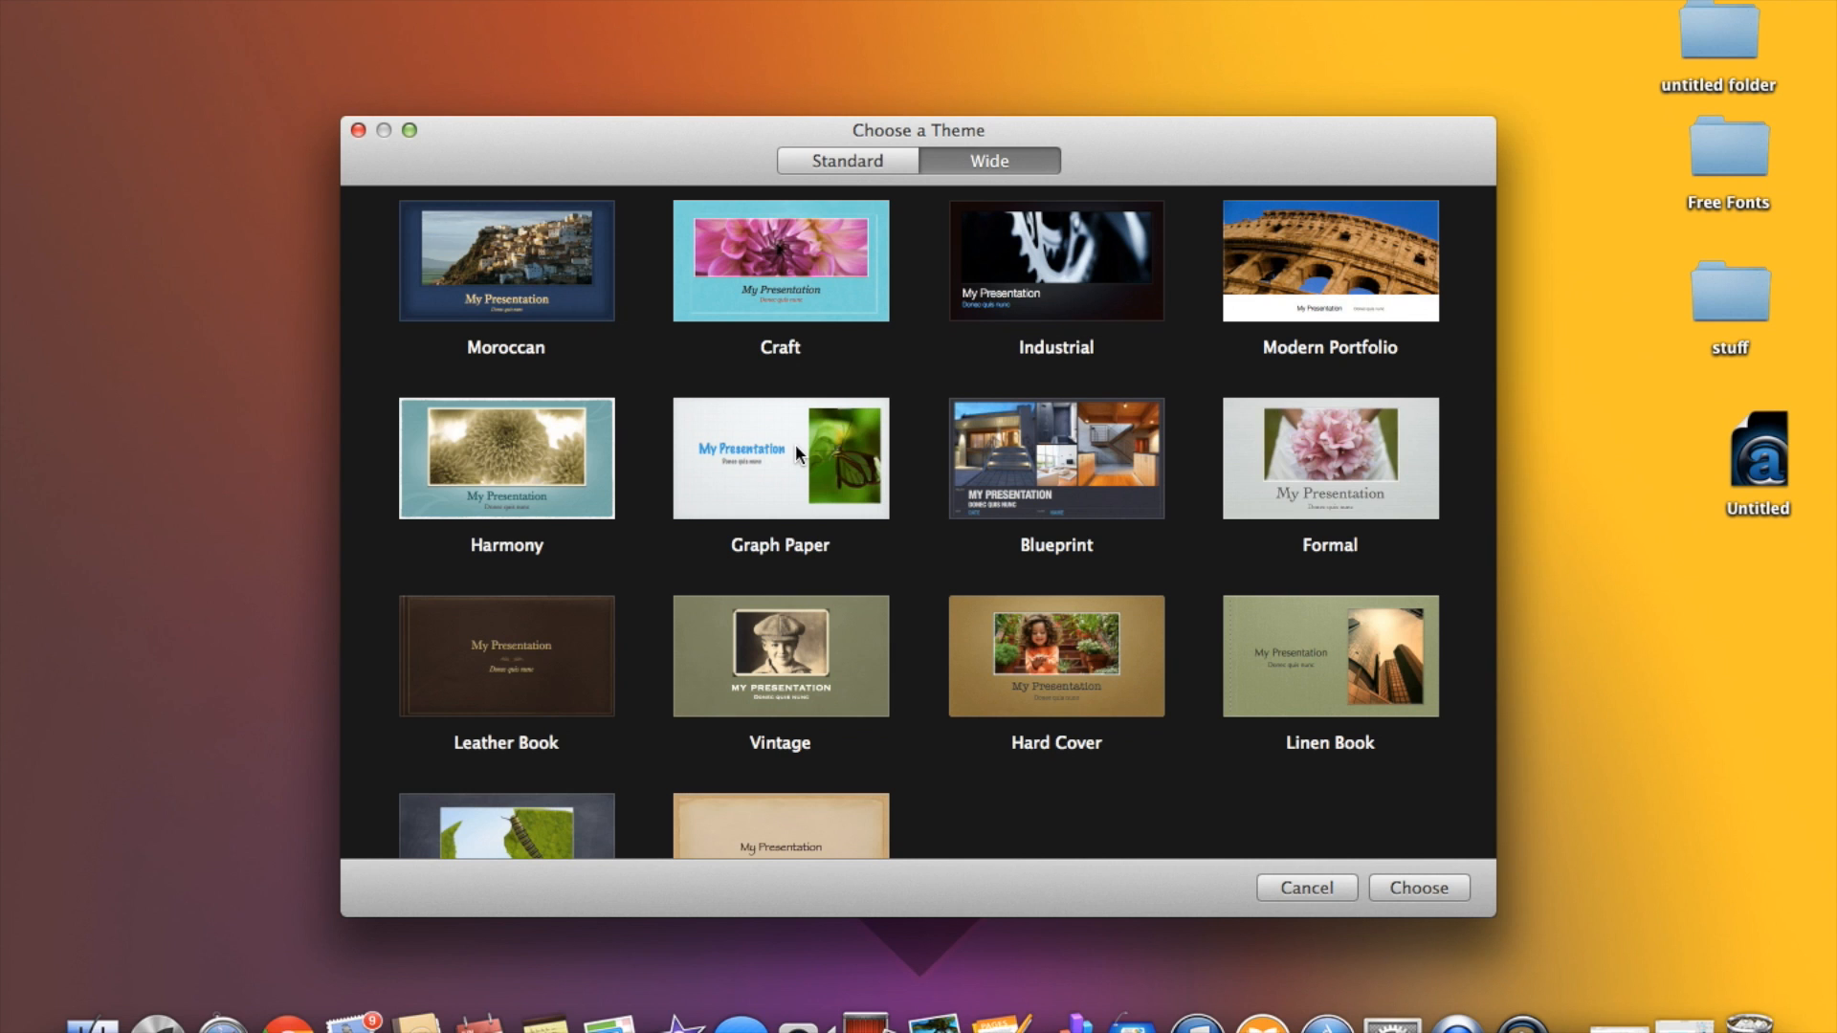
{"action": "scroll", "coordinate": [765, 574], "scroll_direction": "up", "scroll_amount": 5}
{"action": "scroll", "coordinate": [766, 574], "scroll_direction": "up", "scroll_amount": 3}
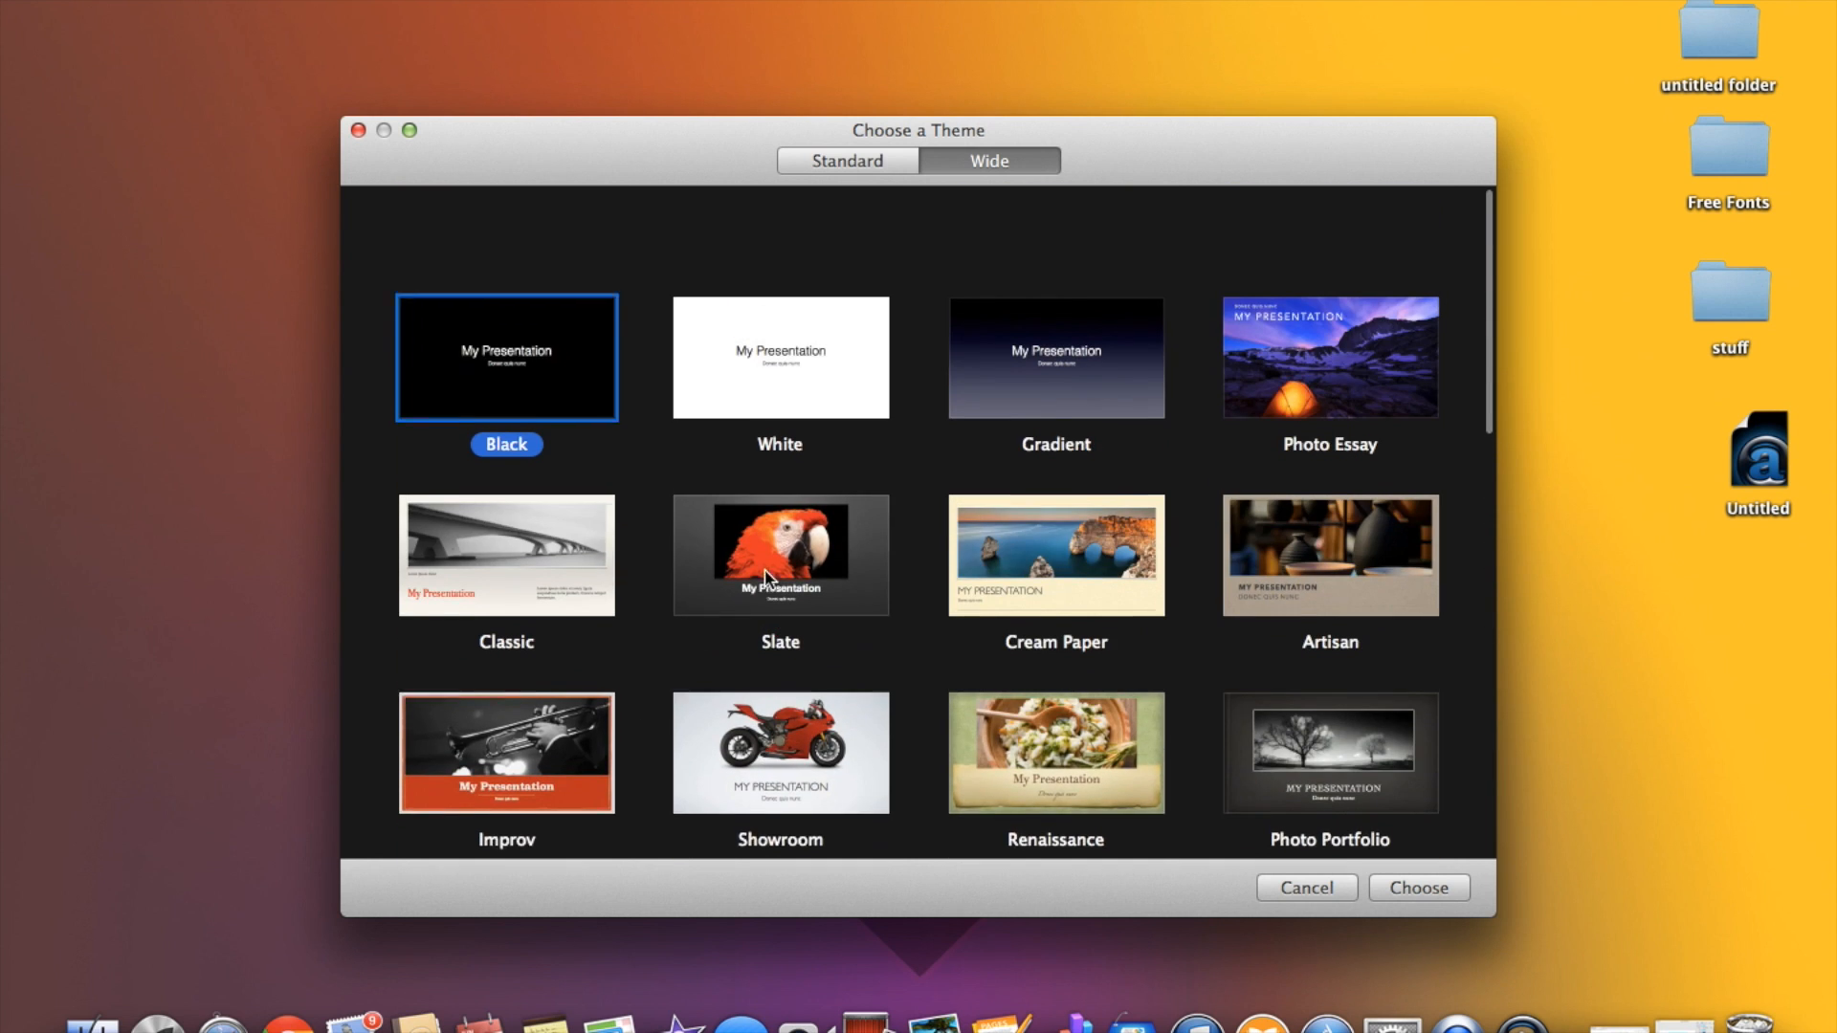
{"action": "left_click", "coordinate": [830, 316]}
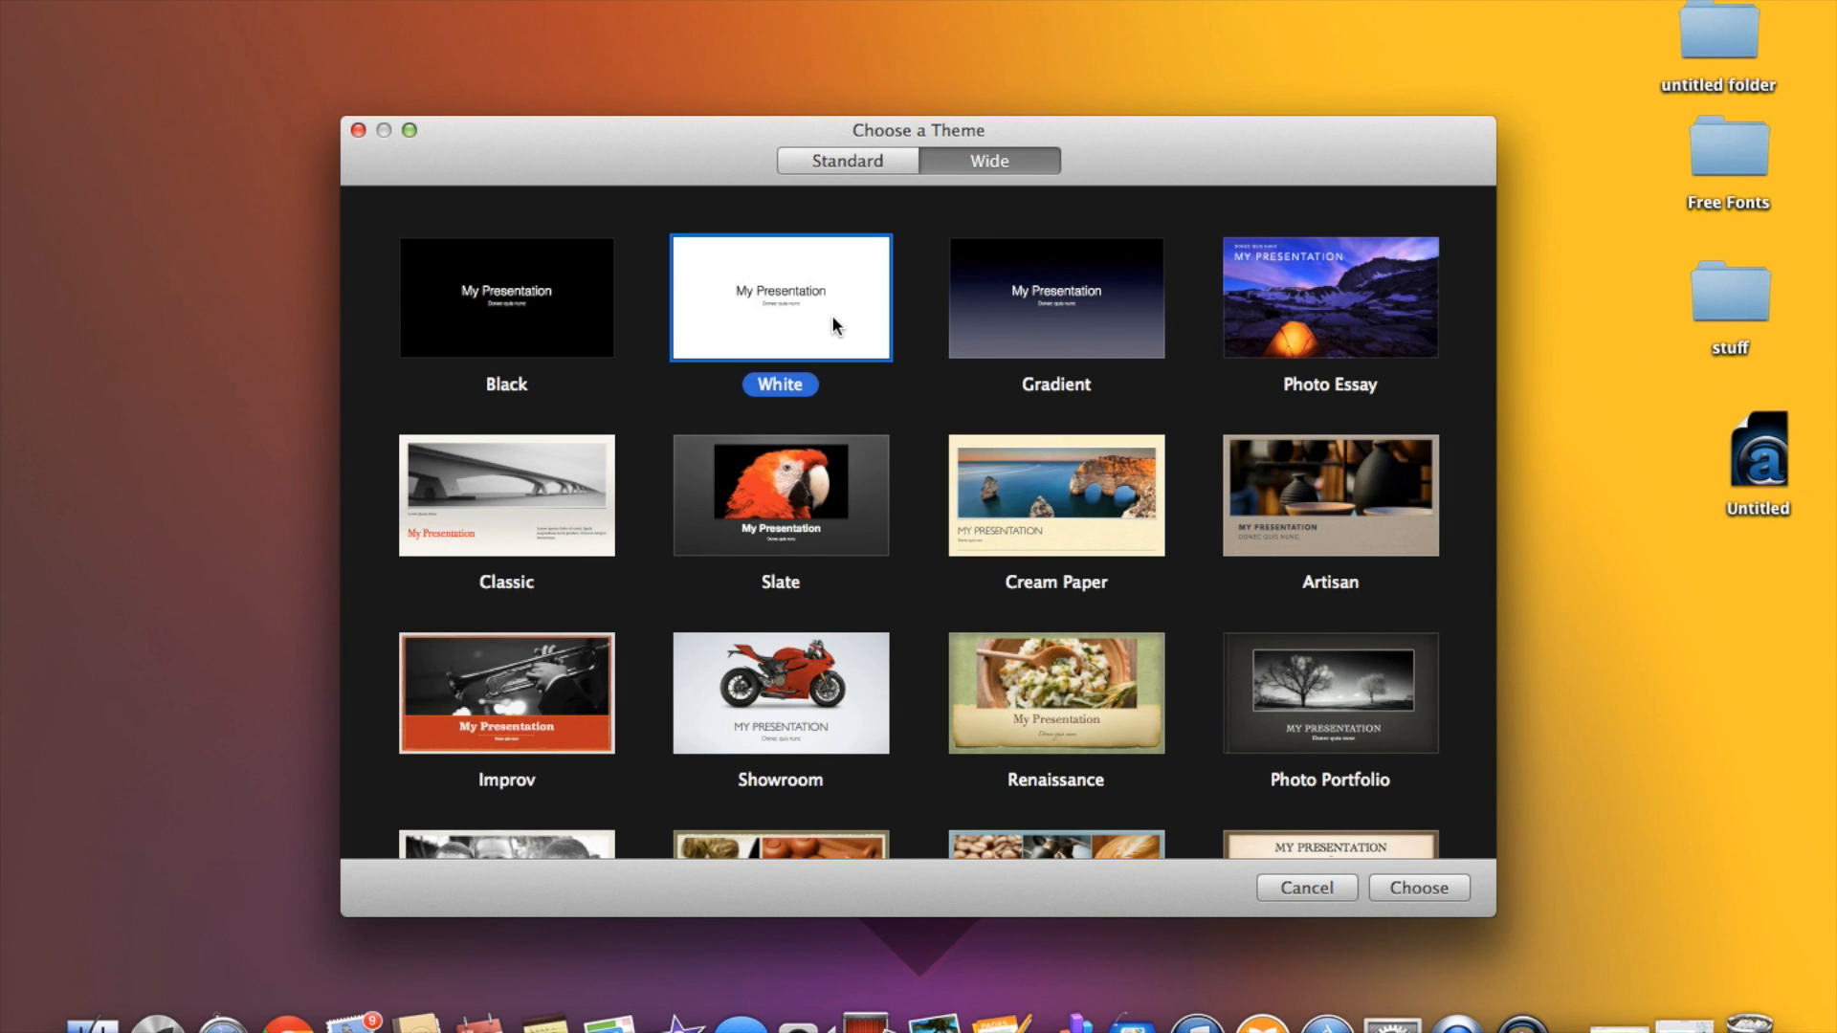
{"action": "double_click", "coordinate": [832, 318]}
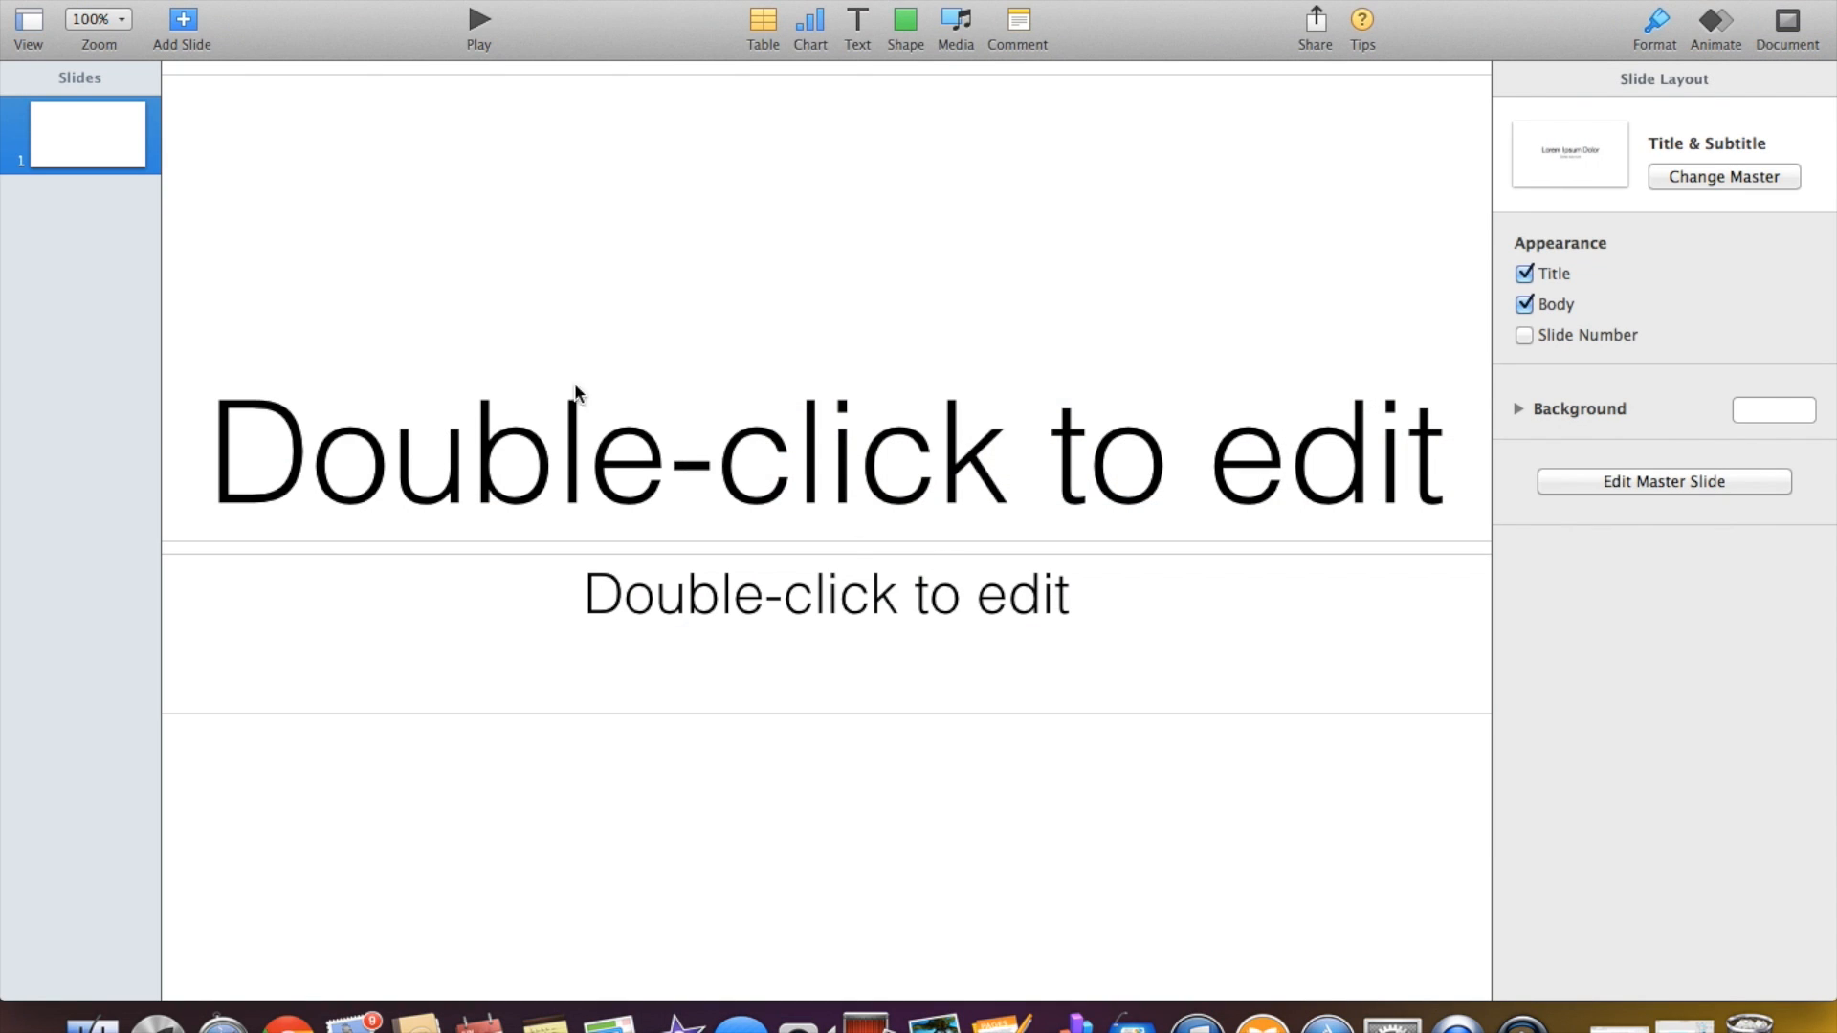
Enter USER NAME as the slide's title and REVIEWS as its subtitle.
{"action": "left_click", "coordinate": [831, 481]}
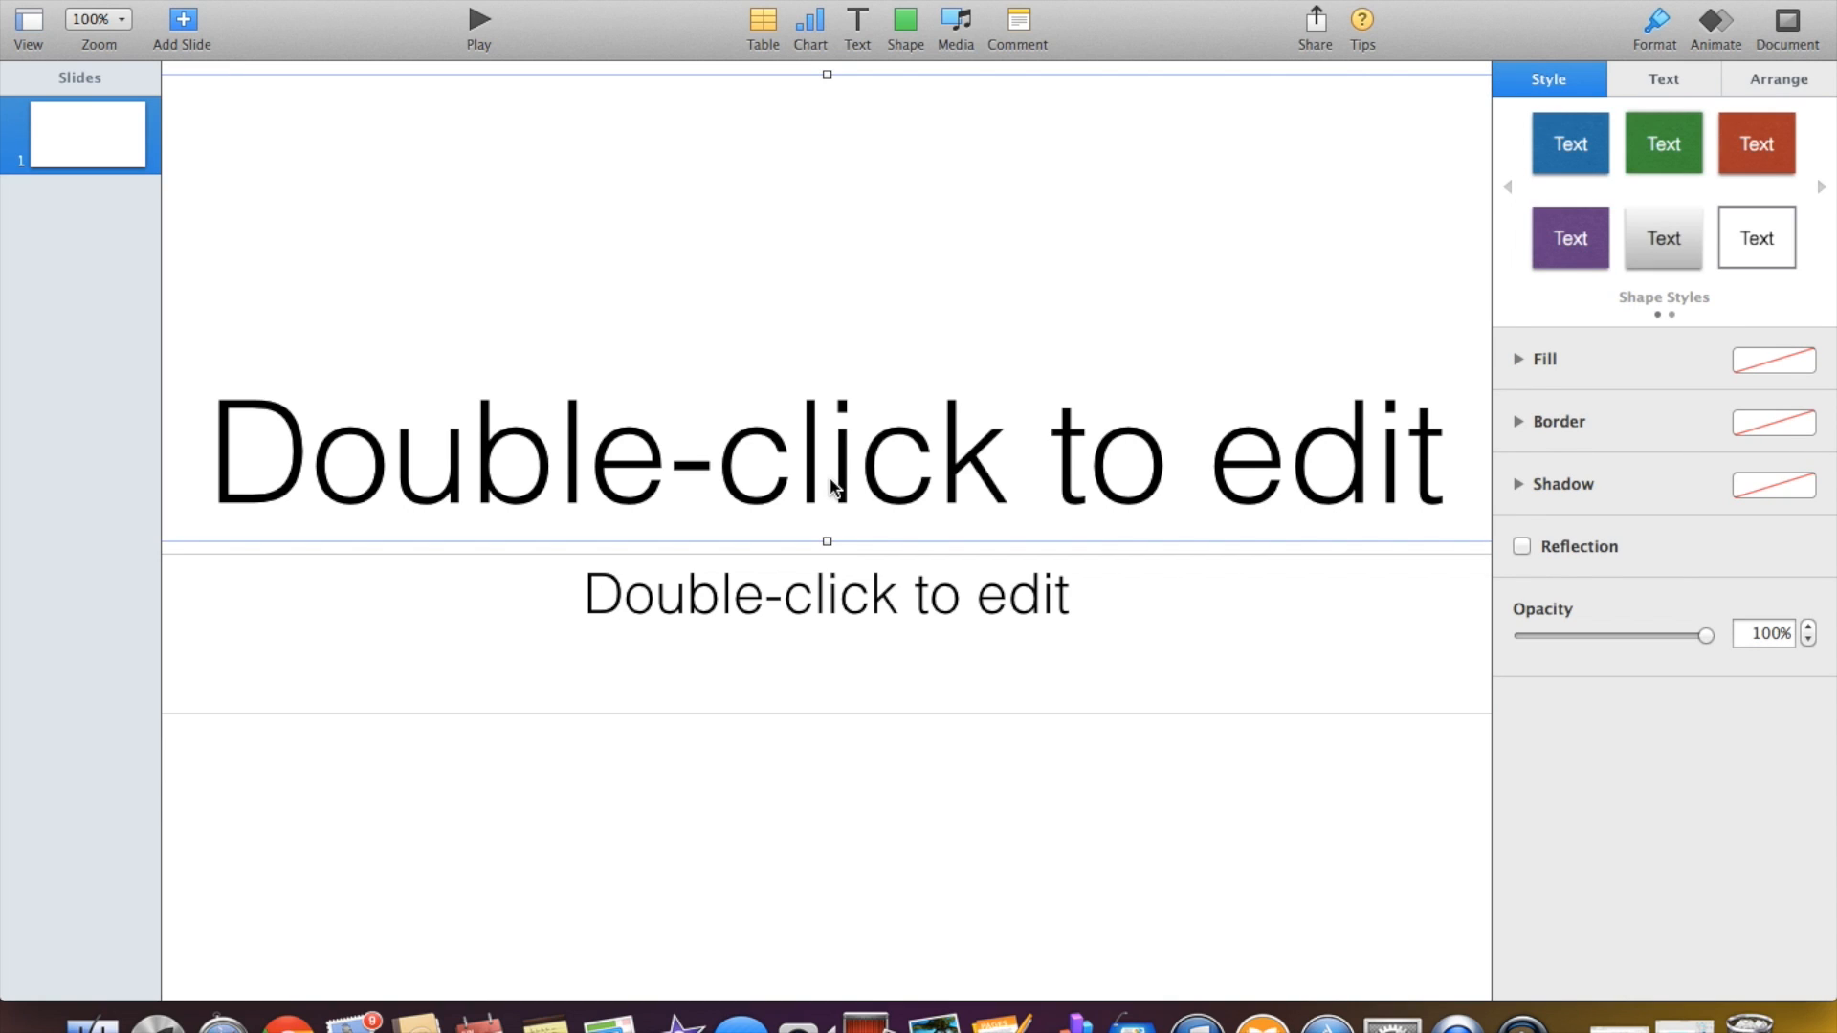
{"action": "type", "text": "USER NAME"}
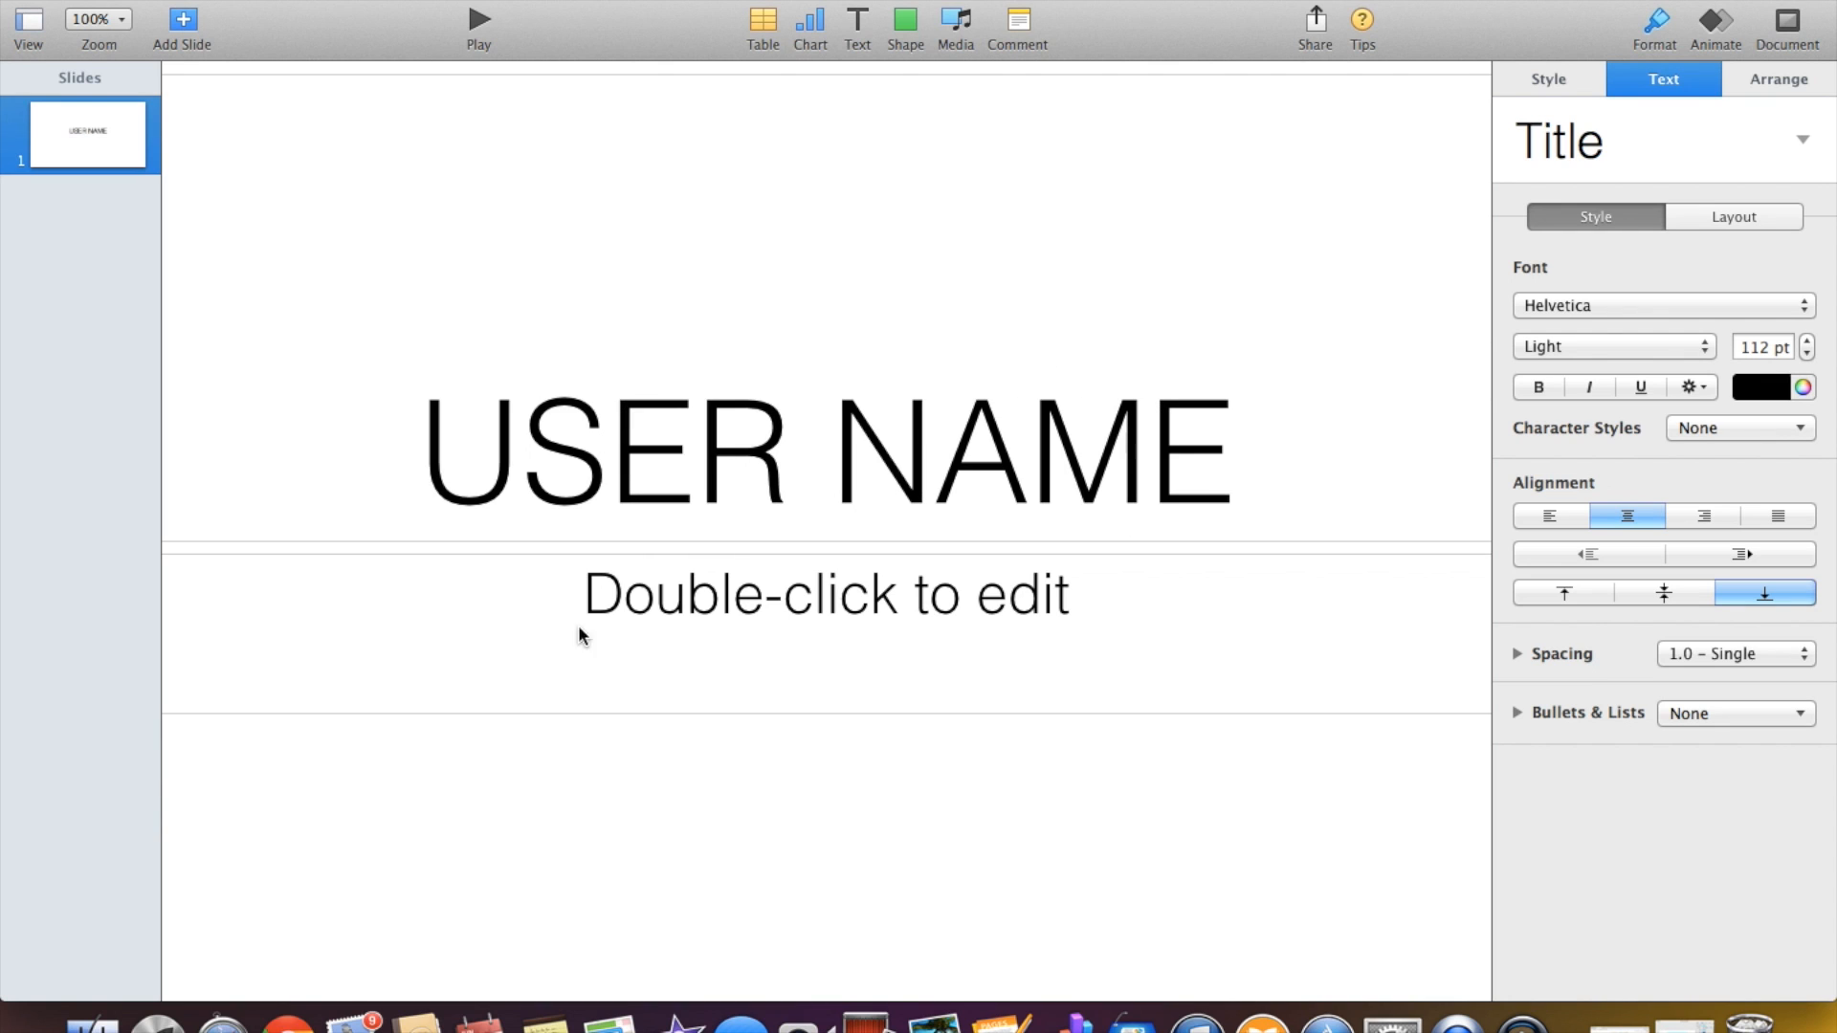
{"action": "left_click", "coordinate": [777, 606]}
{"action": "type", "text": "REVIEWS"}
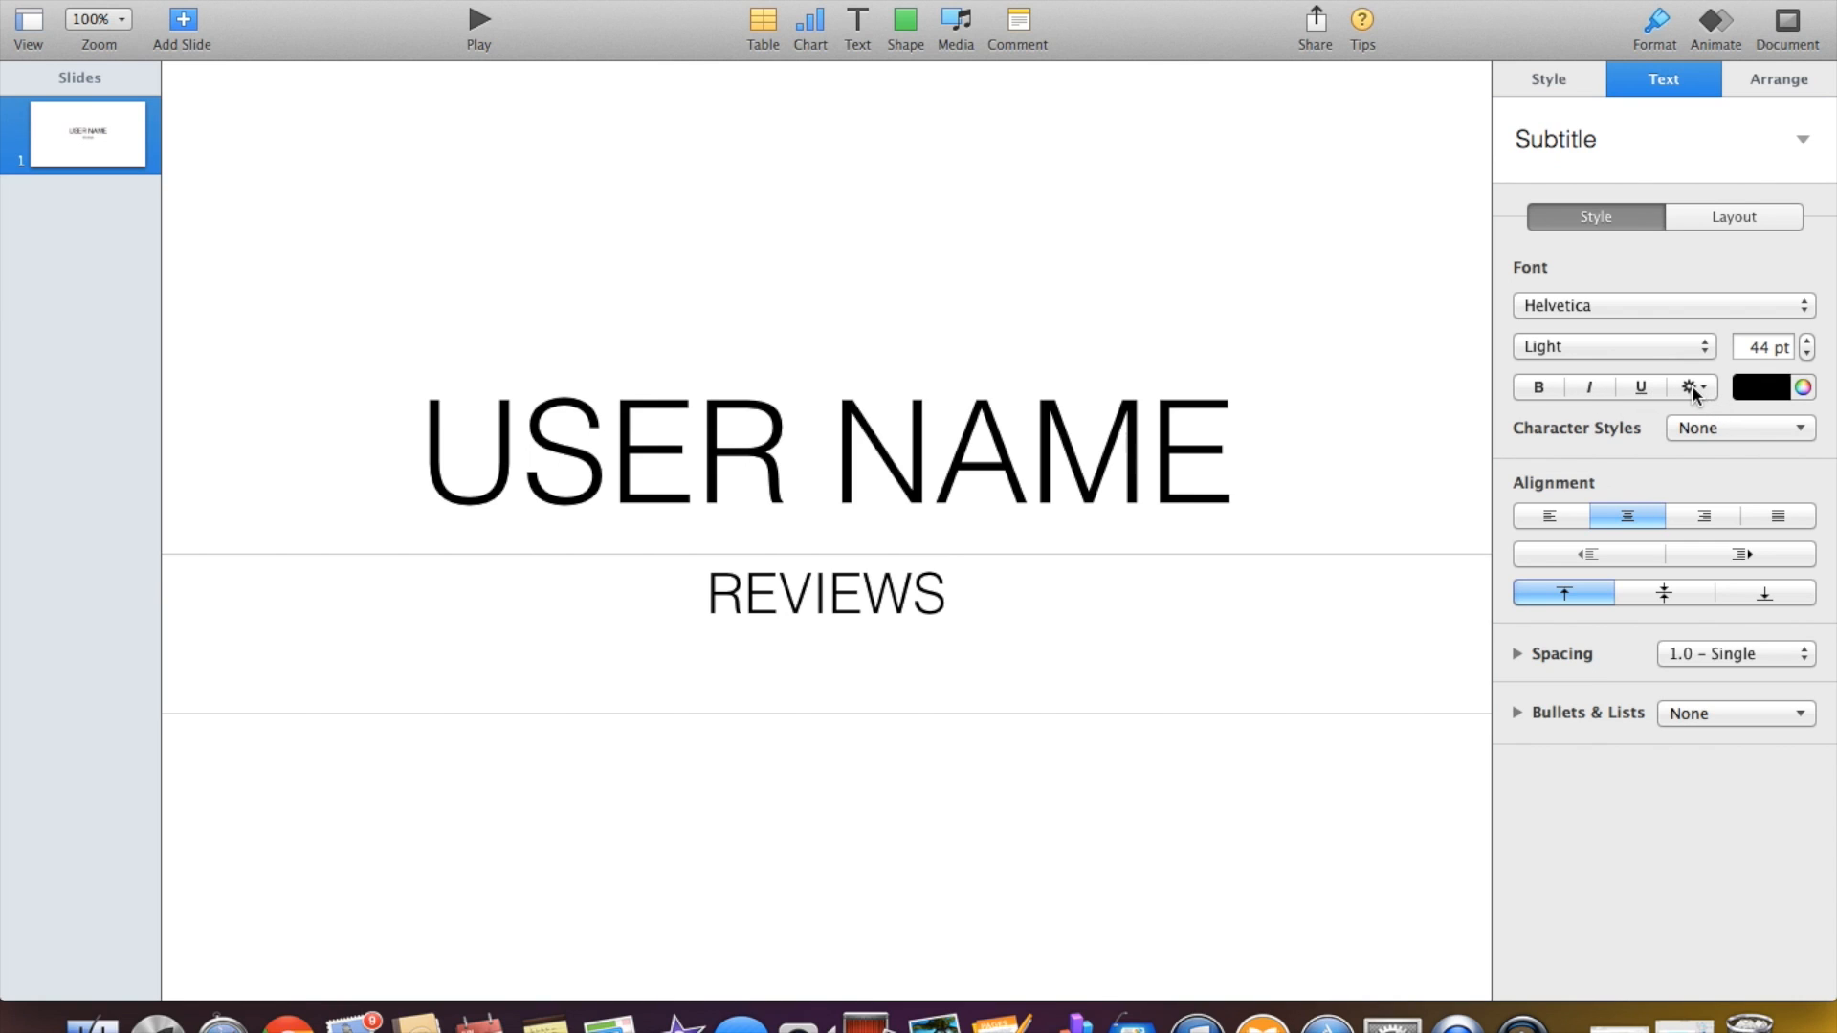
Try to apply the JacobiStriped font to the REVIEWS subtitle.
{"action": "left_click", "coordinate": [1799, 308]}
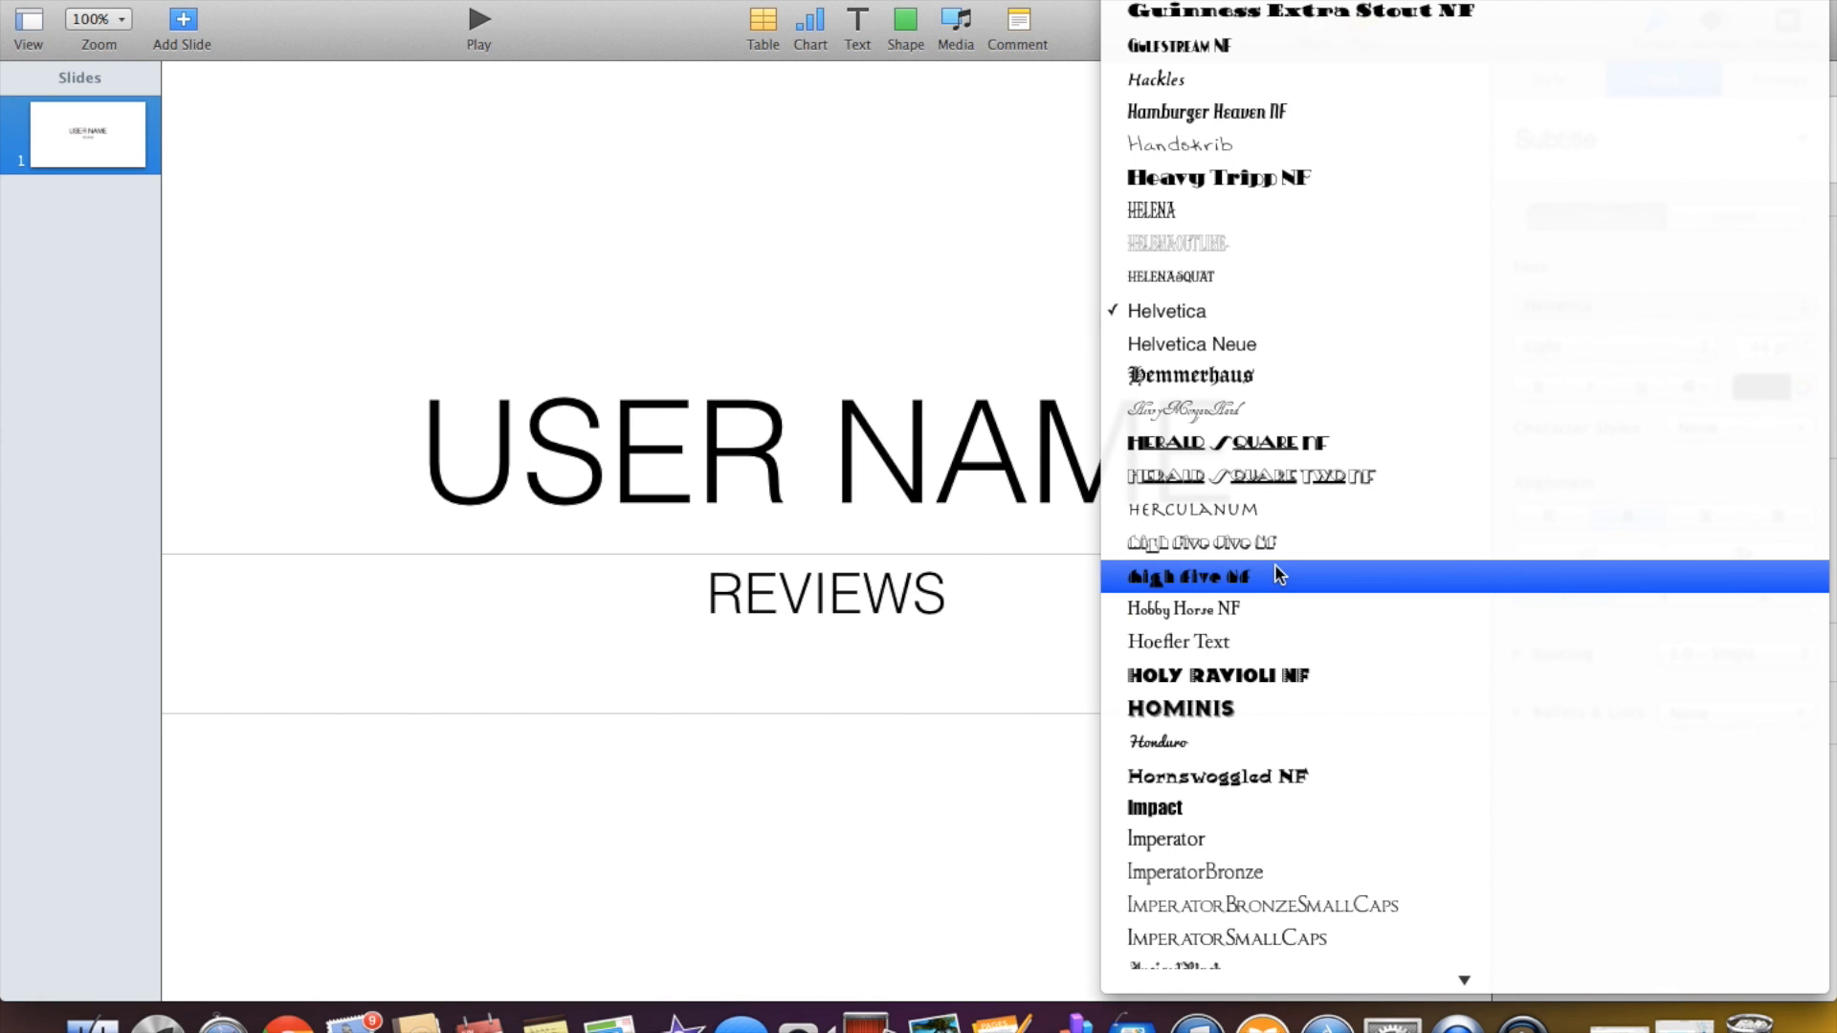
{"action": "scroll", "coordinate": [1274, 574], "scroll_direction": "down", "scroll_amount": 5}
{"action": "scroll", "coordinate": [1278, 574], "scroll_direction": "down", "scroll_amount": 3}
{"action": "scroll", "coordinate": [1278, 564], "scroll_direction": "up", "scroll_amount": 2}
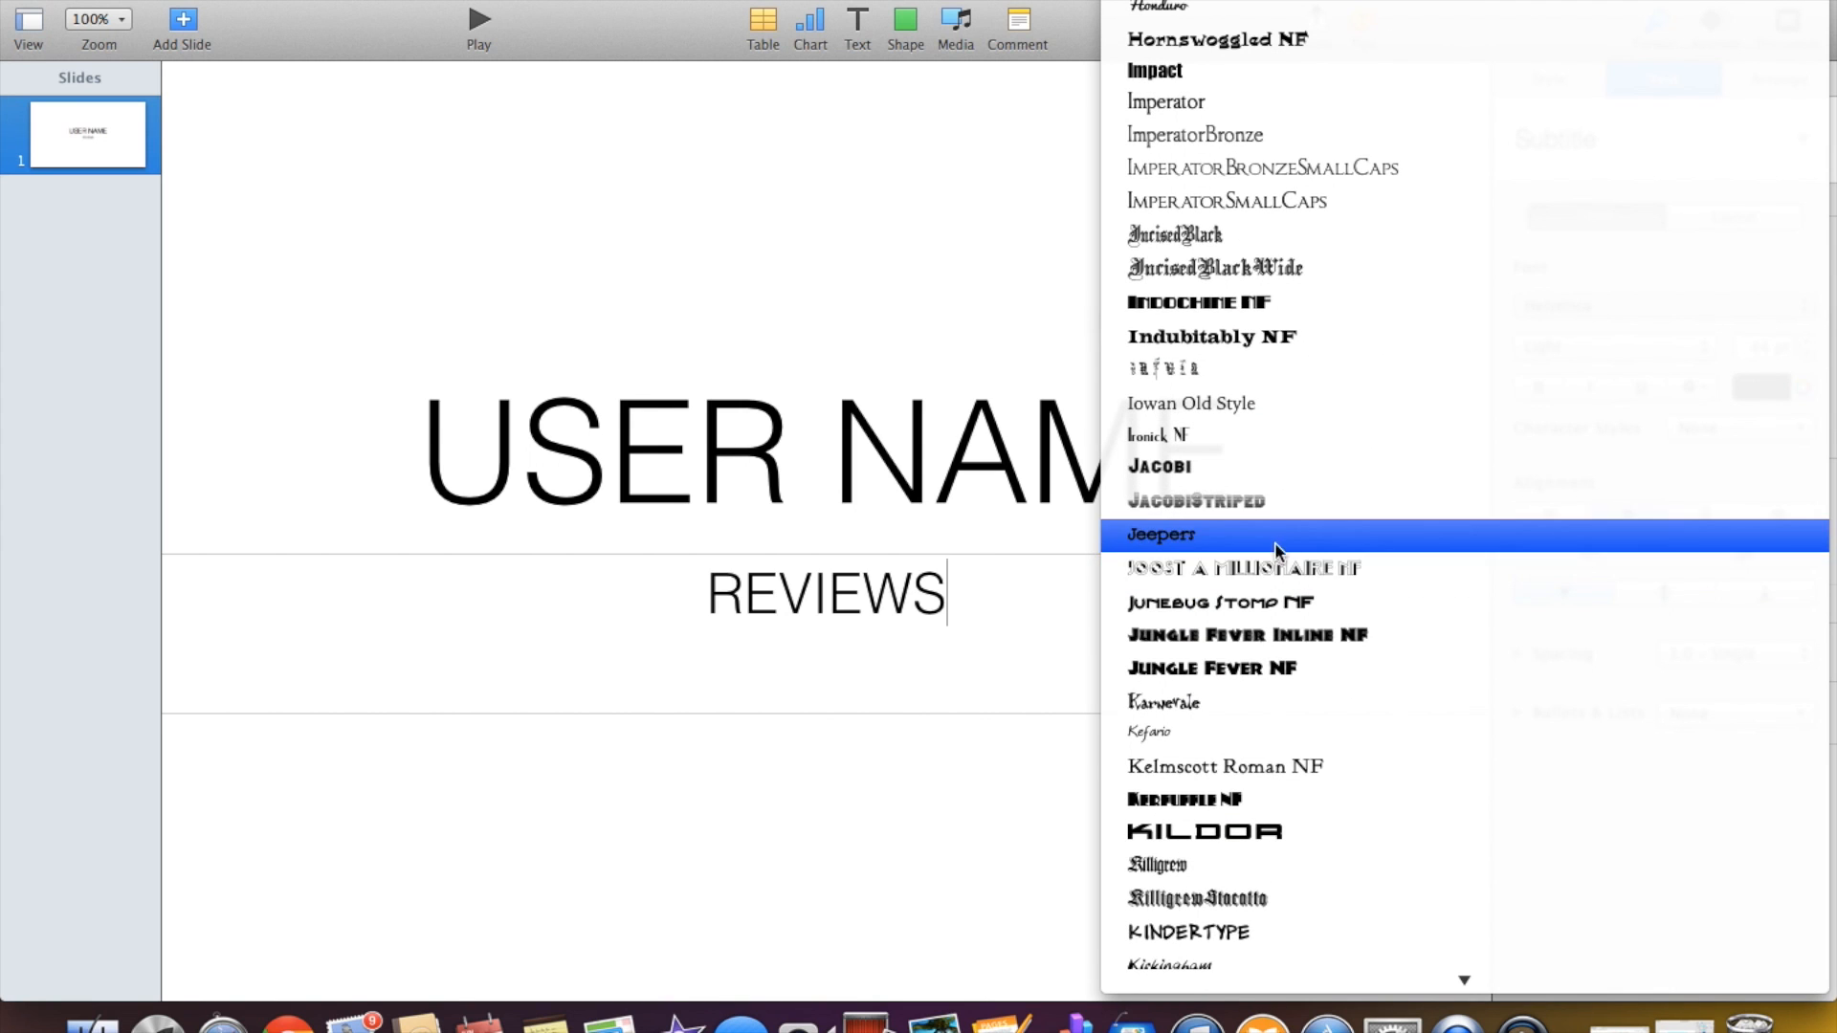
{"action": "left_click", "coordinate": [1288, 494]}
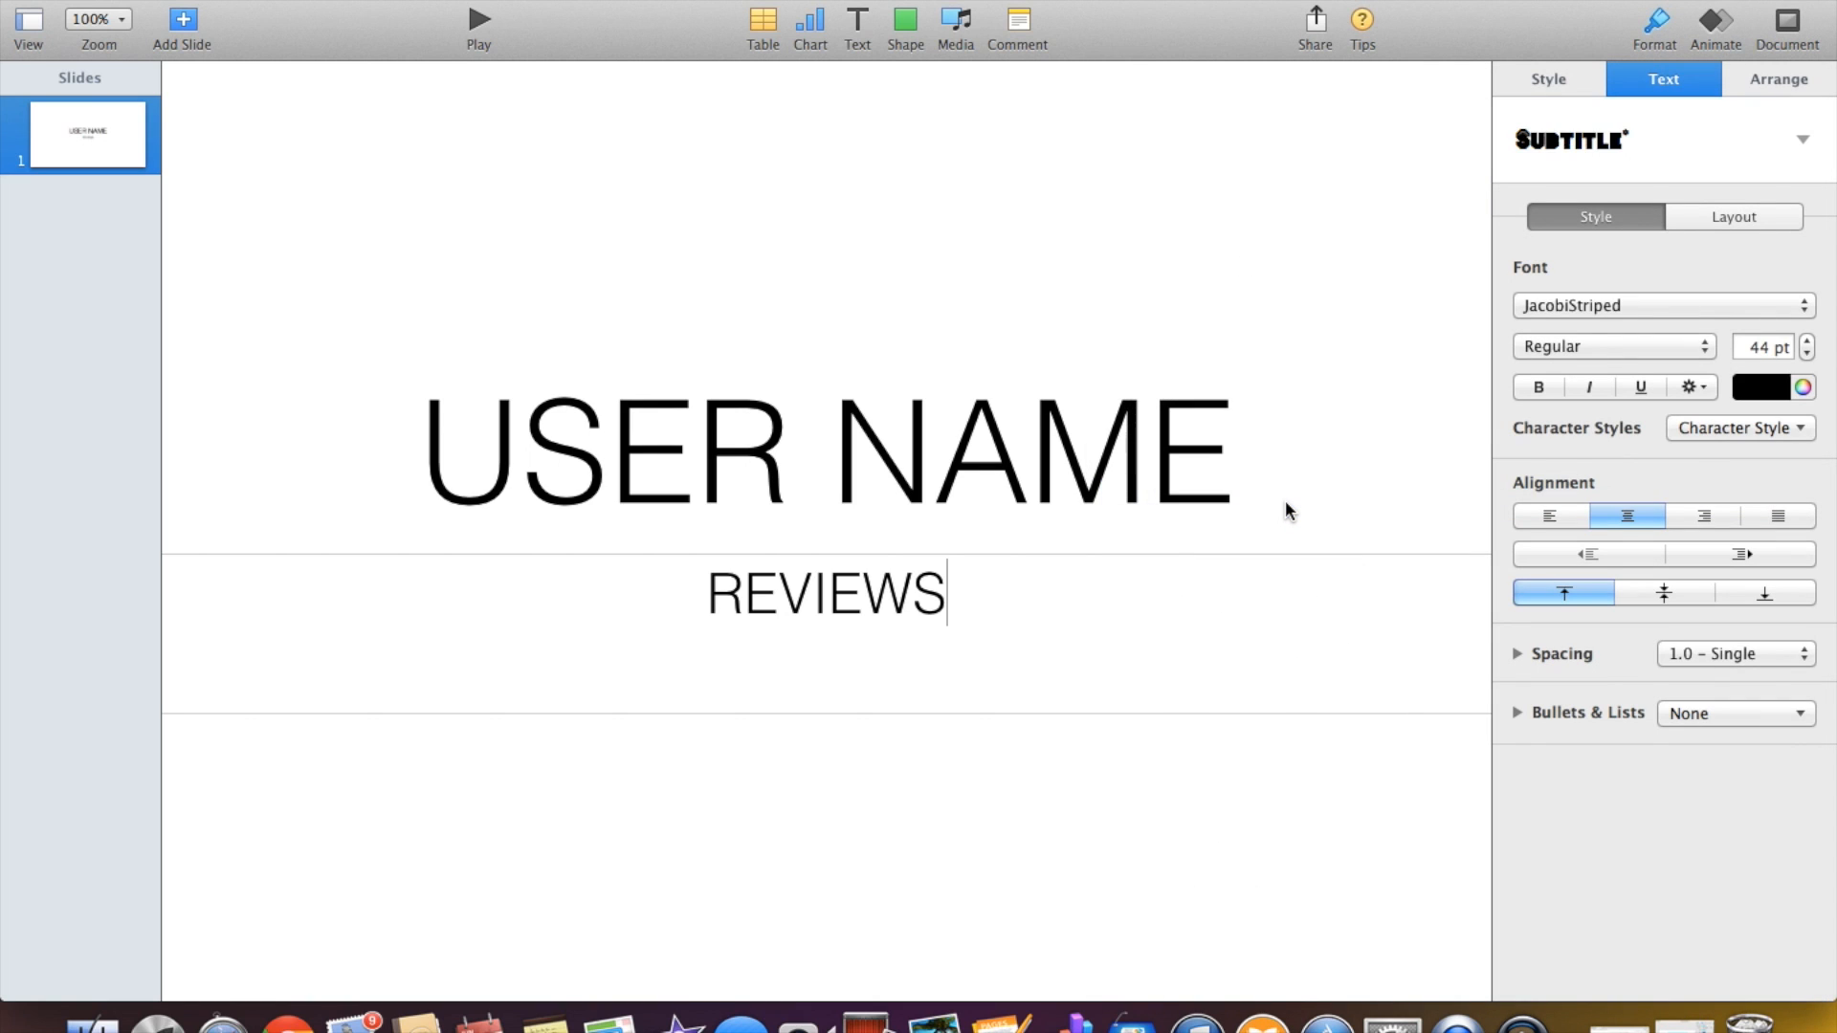
Set the font of both the REVIEWS subtitle and the USER NAME title to Hobby Horse NF.
{"action": "double_click", "coordinate": [955, 564]}
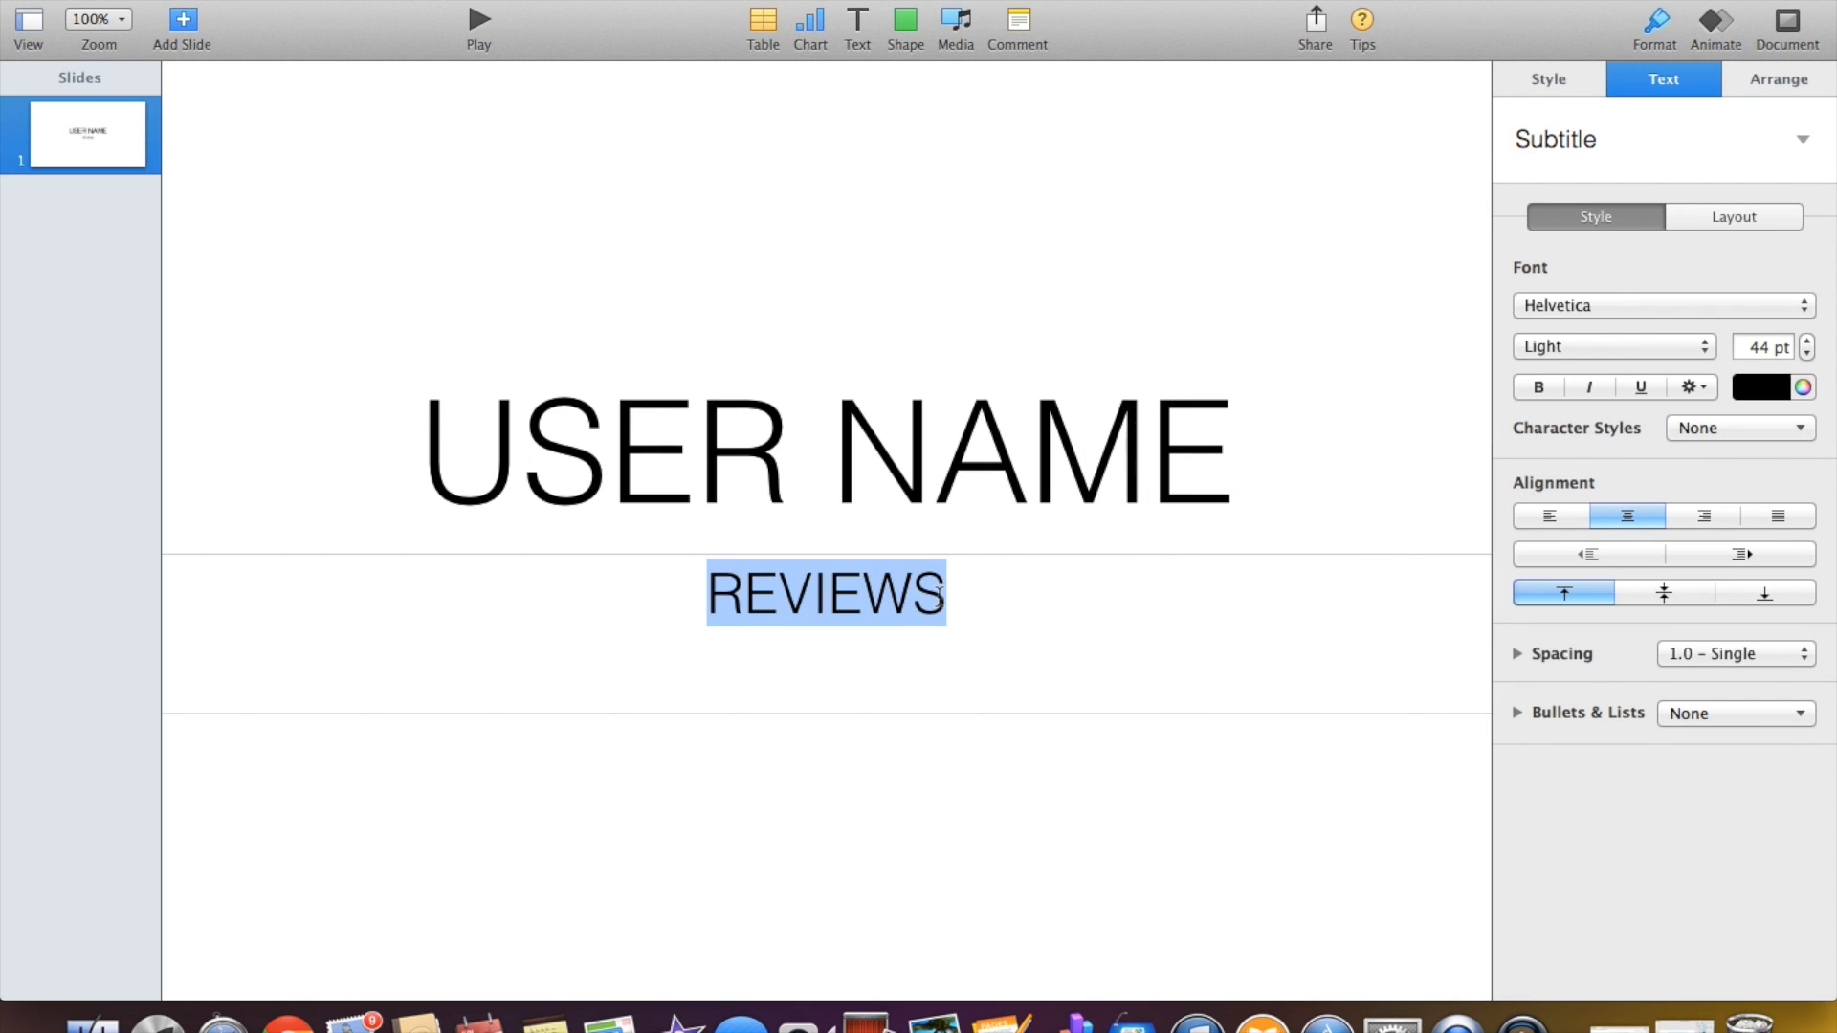
{"action": "left_click", "coordinate": [1806, 306]}
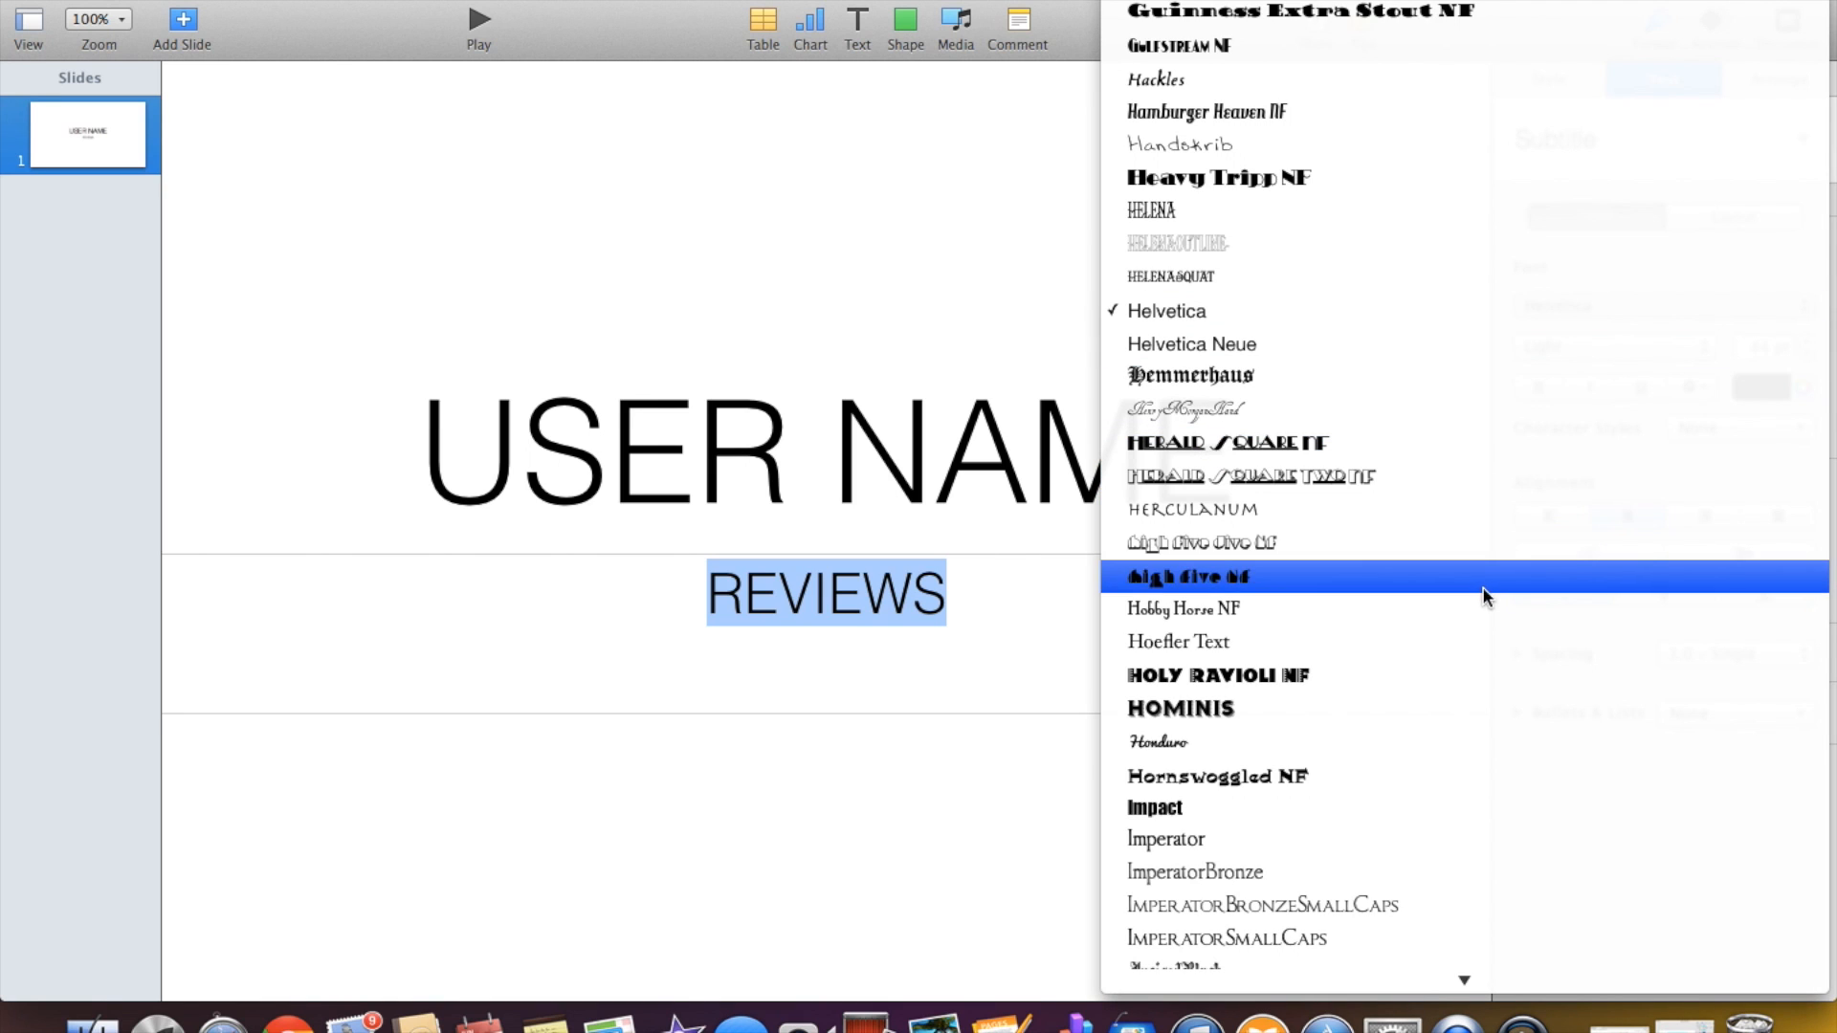
{"action": "left_click", "coordinate": [1477, 610]}
{"action": "double_click", "coordinate": [1011, 462]}
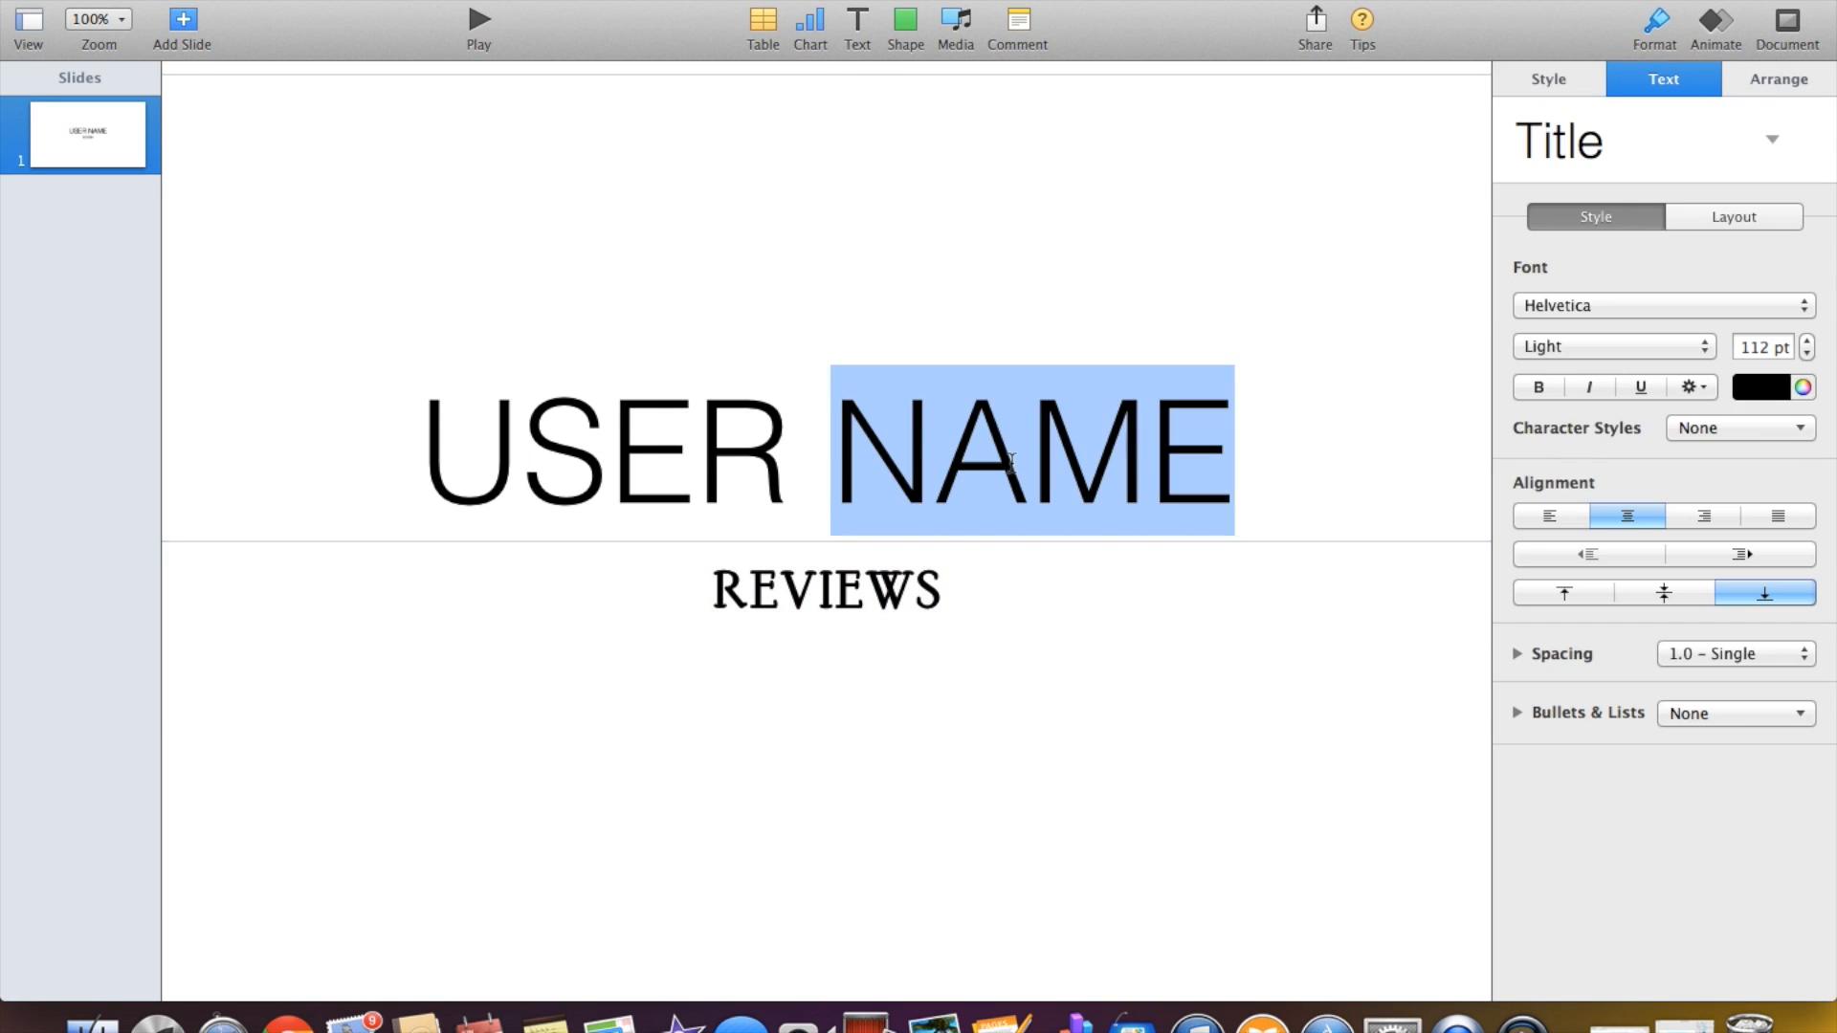
{"action": "left_click", "coordinate": [1011, 463]}
{"action": "left_click", "coordinate": [1807, 305]}
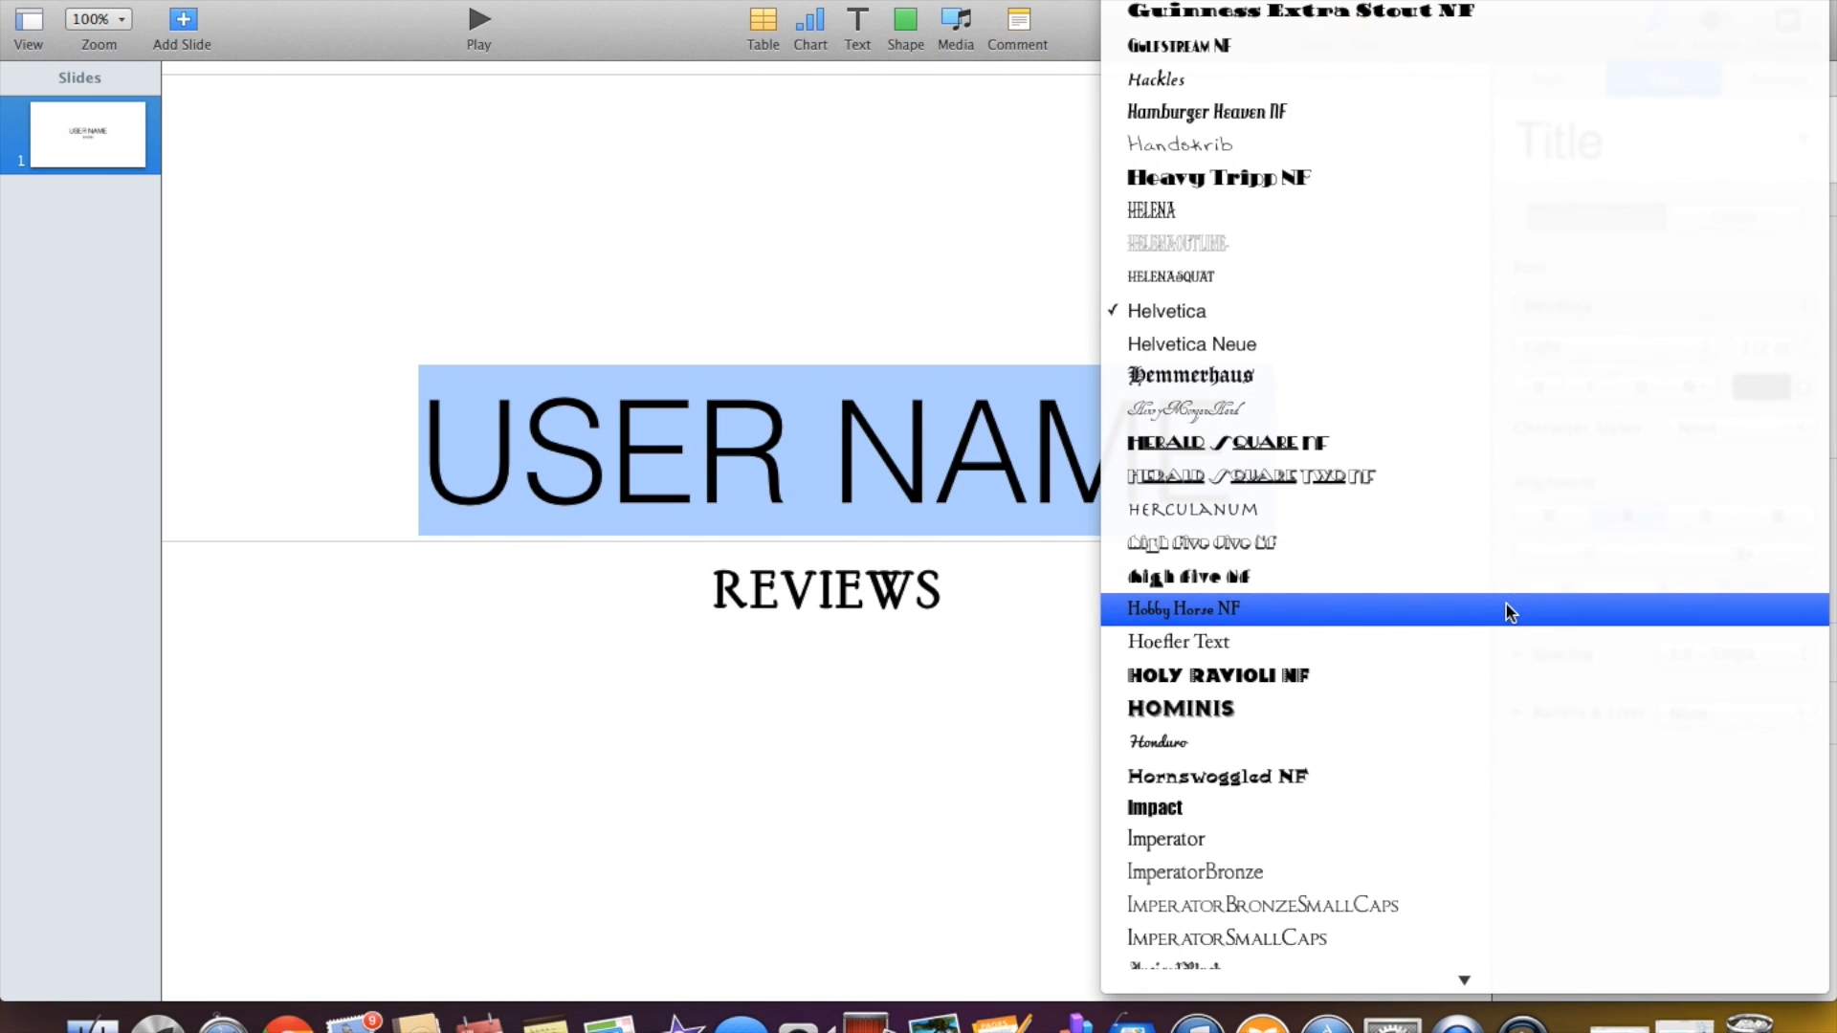
{"action": "left_click", "coordinate": [1506, 610]}
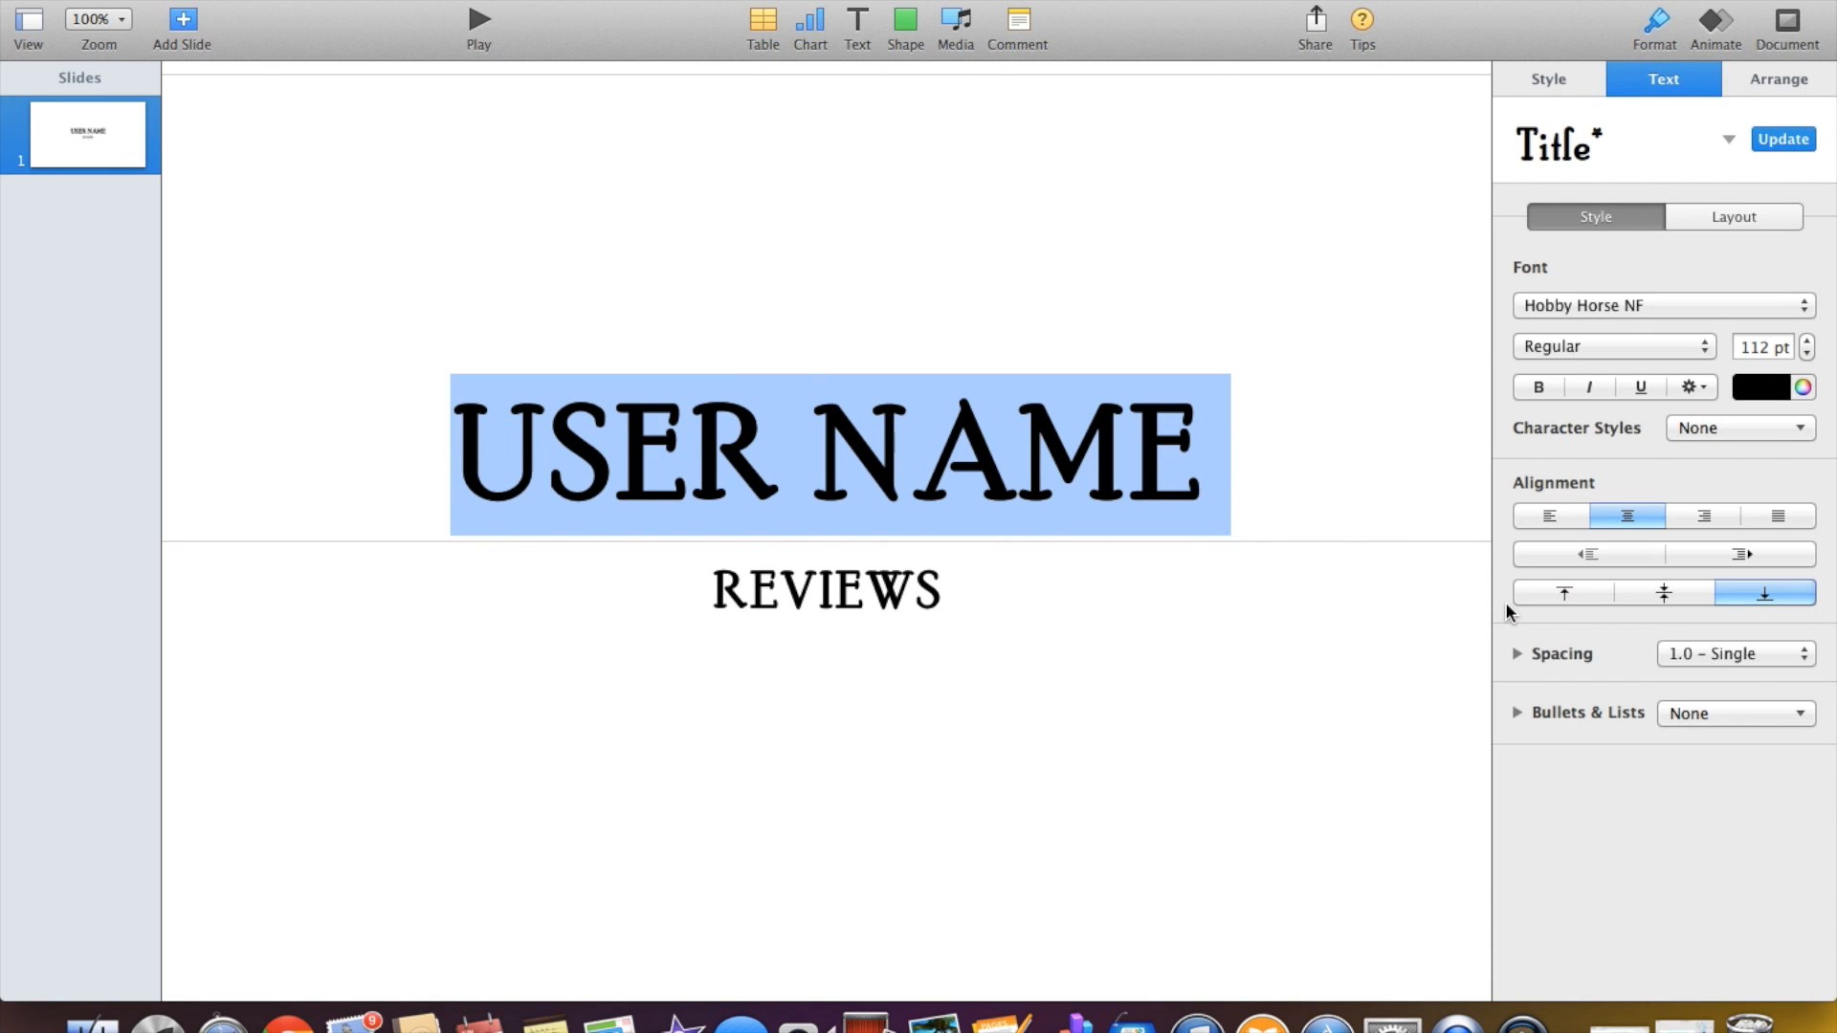
Colour the USER NAME title light blue and the REVIEWS subtitle dark green.
{"action": "left_click", "coordinate": [1776, 388]}
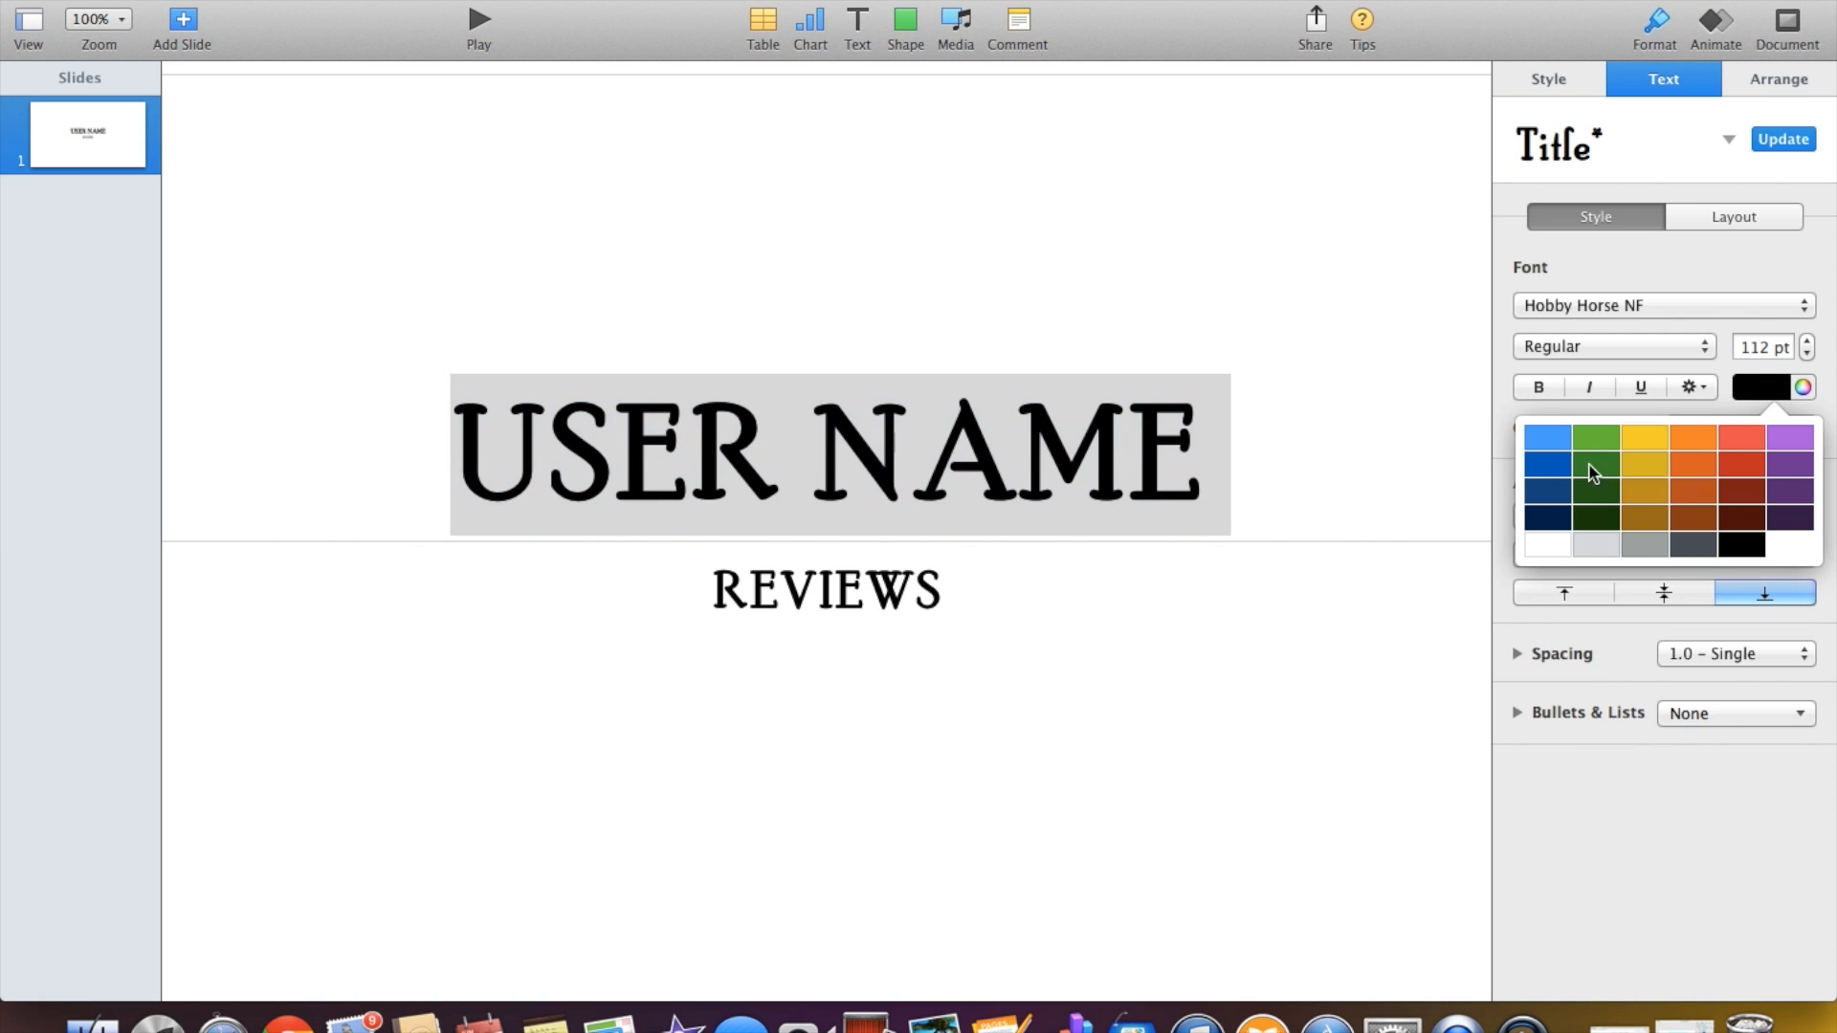
{"action": "left_click", "coordinate": [1546, 438]}
{"action": "left_click", "coordinate": [1342, 441]}
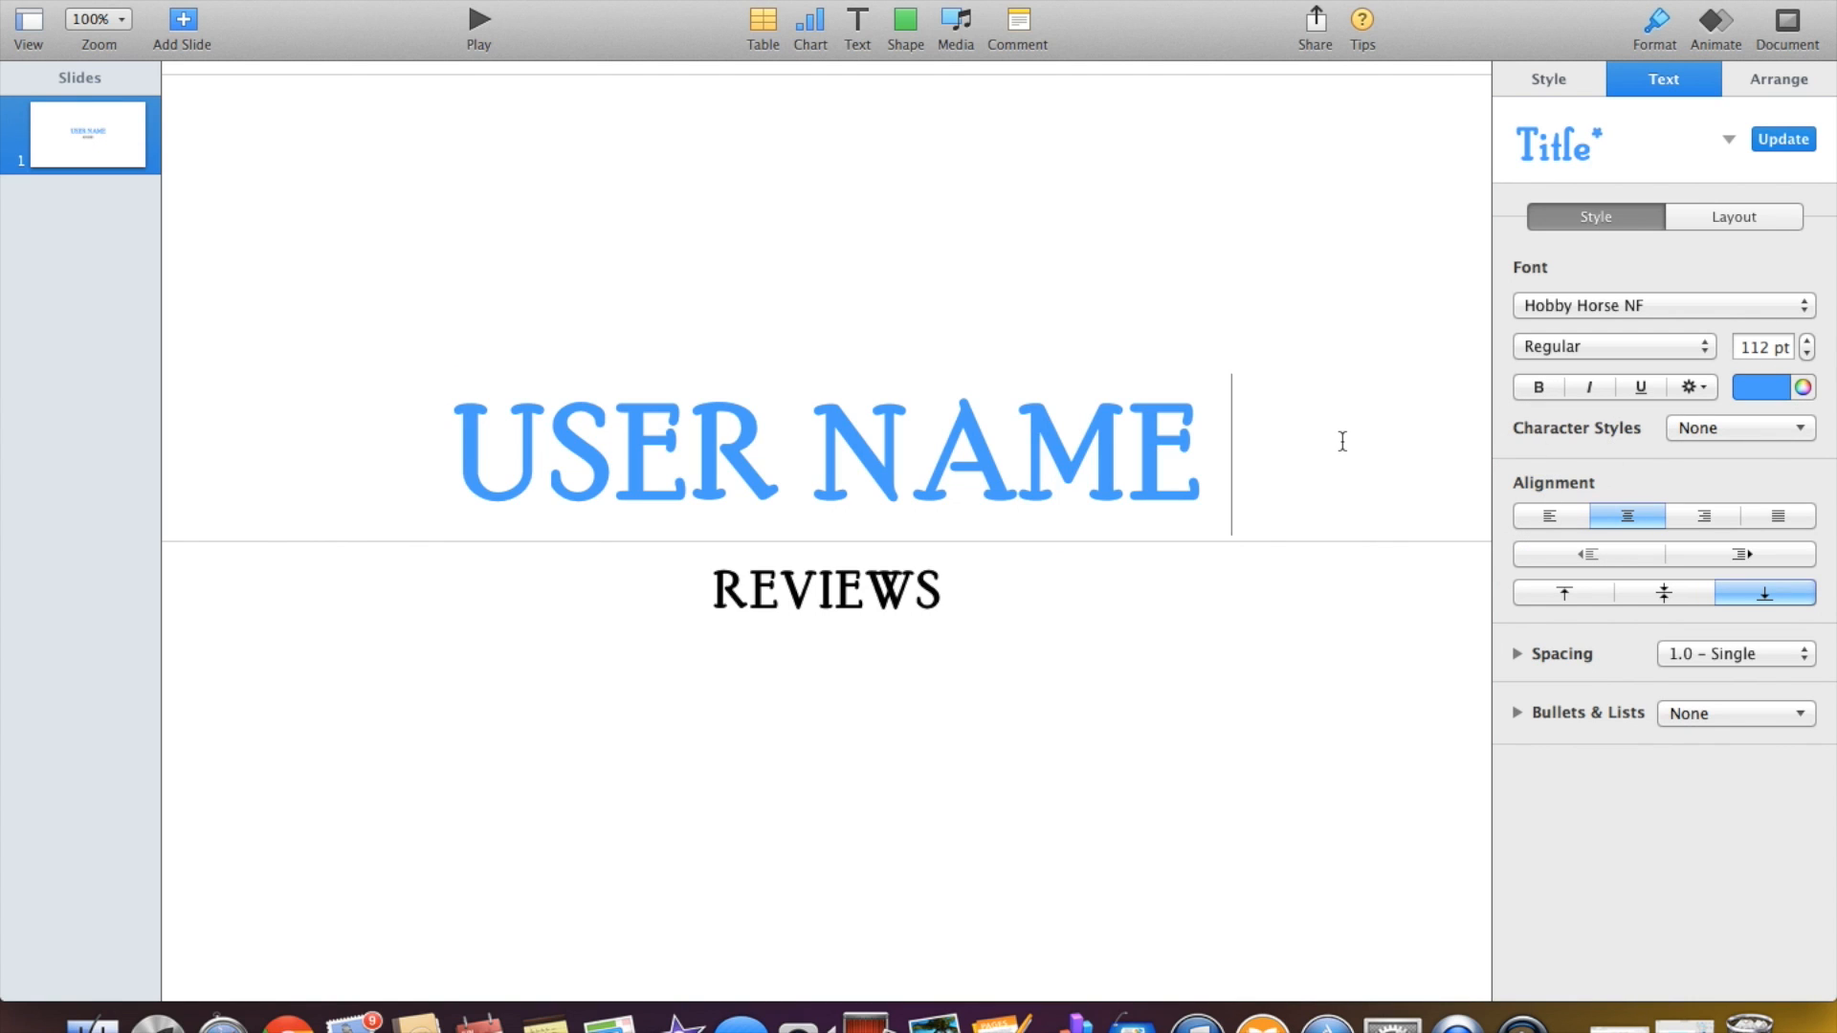
{"action": "left_click", "coordinate": [1064, 612]}
{"action": "left_click", "coordinate": [1064, 612]}
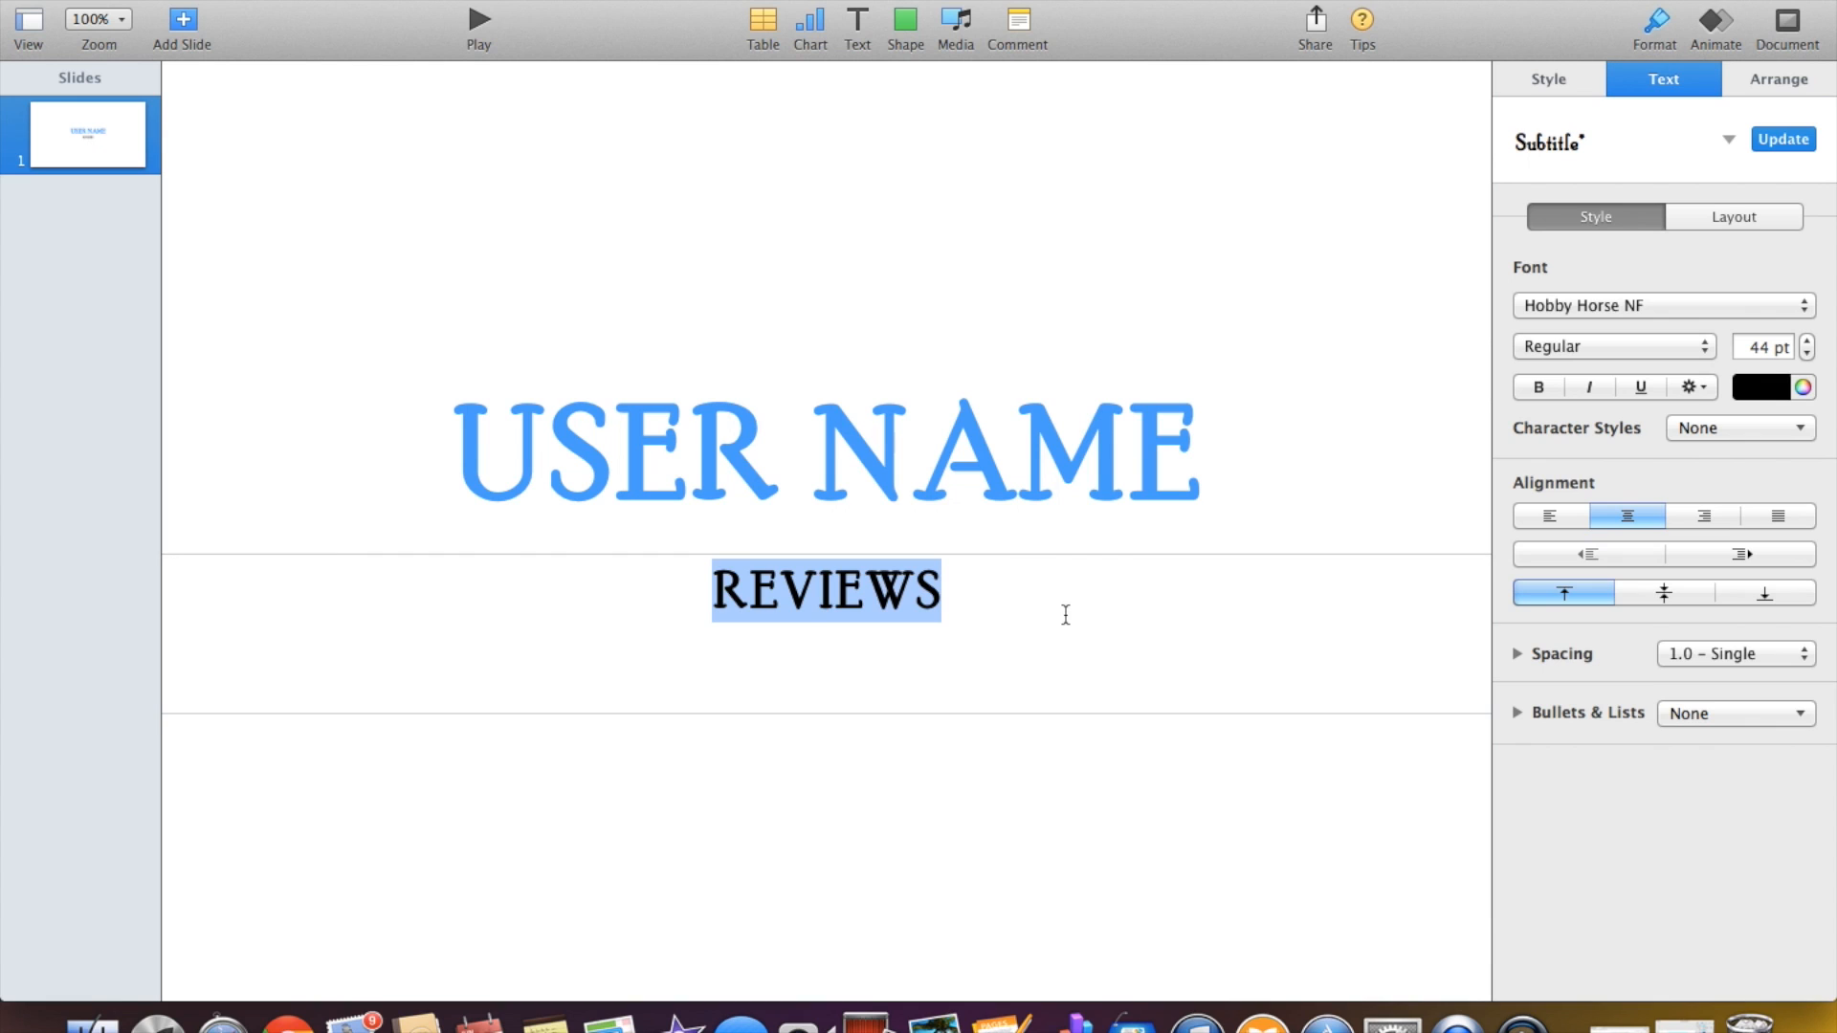
{"action": "left_click", "coordinate": [1777, 389]}
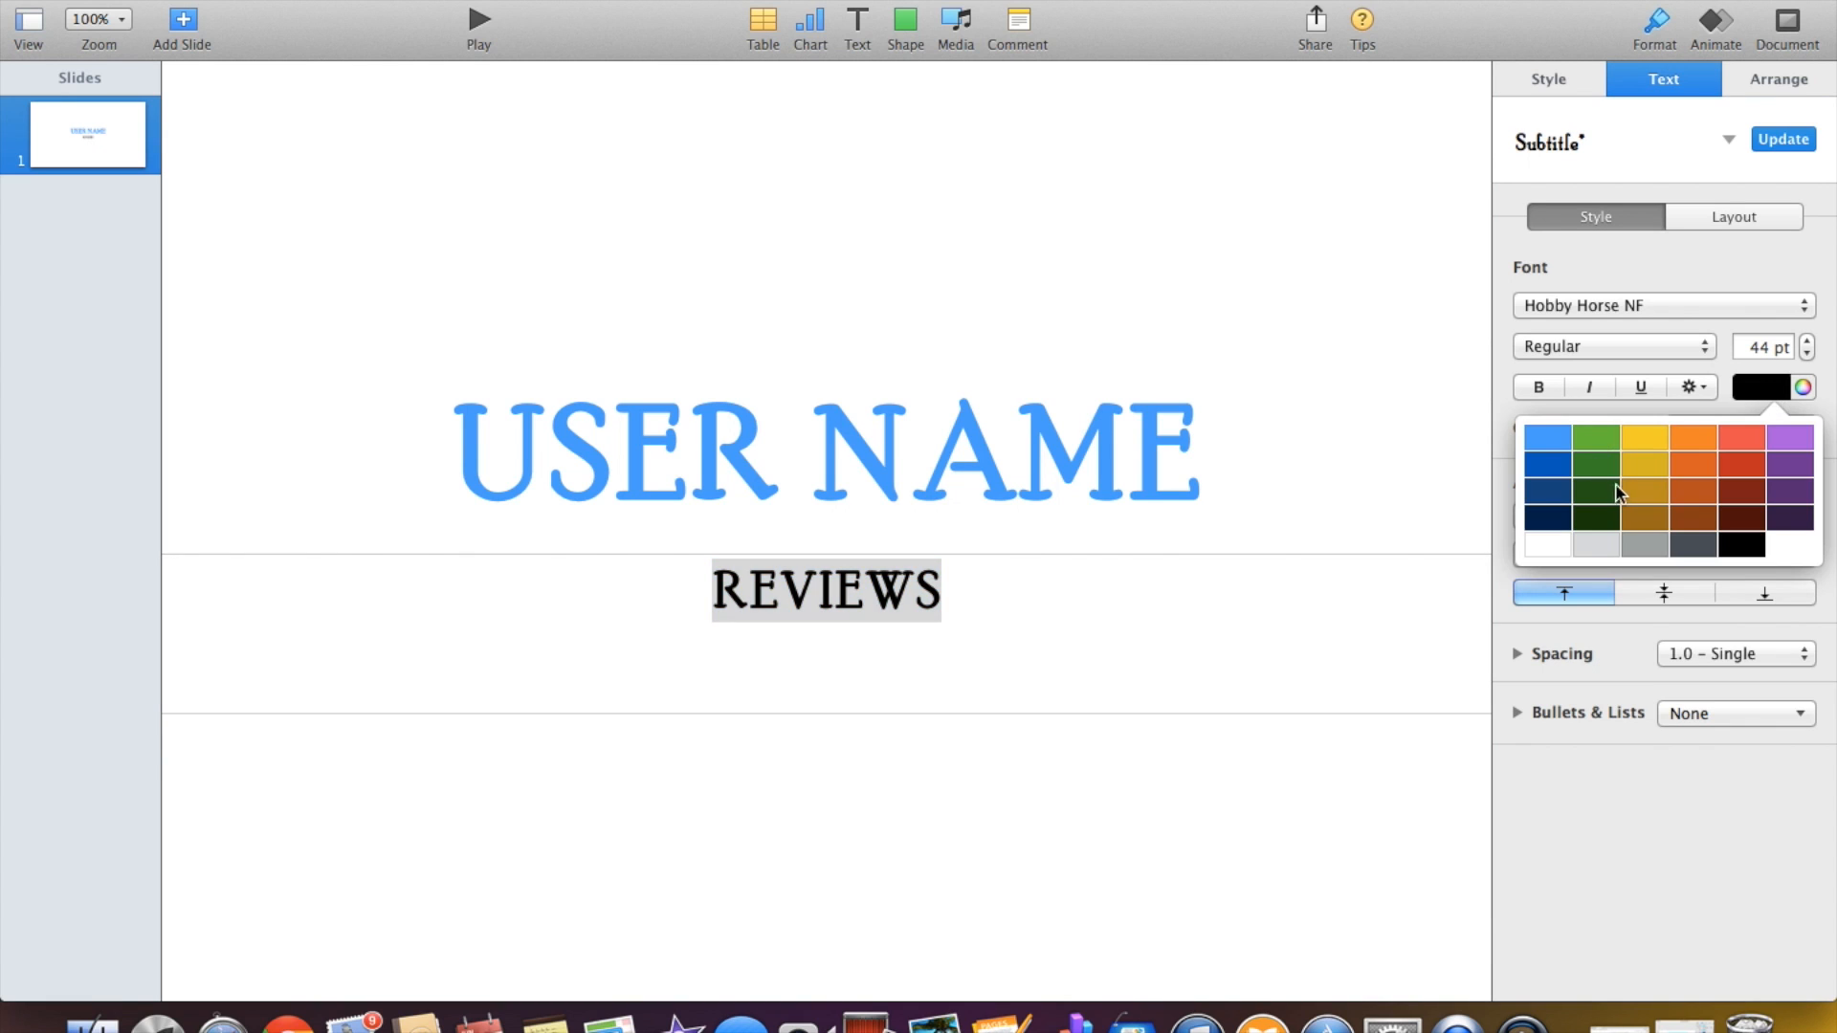
{"action": "left_click", "coordinate": [1595, 463]}
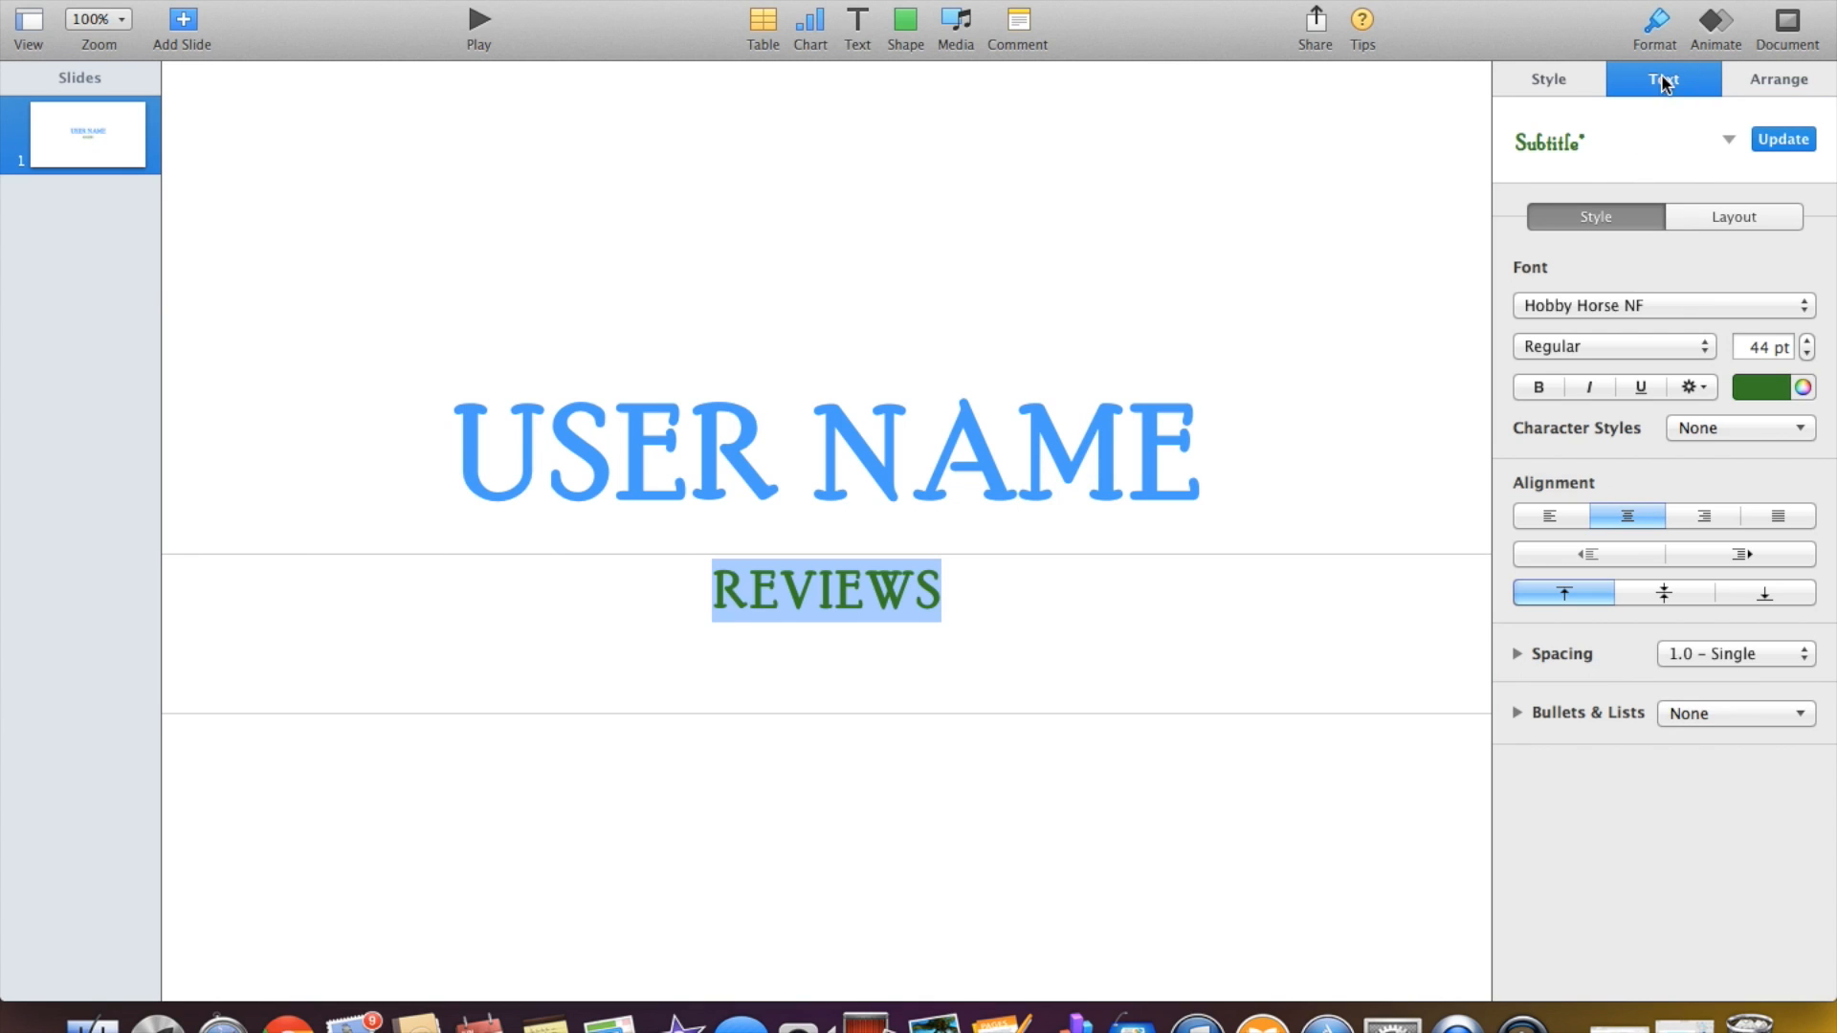
{"action": "left_click", "coordinate": [1552, 80]}
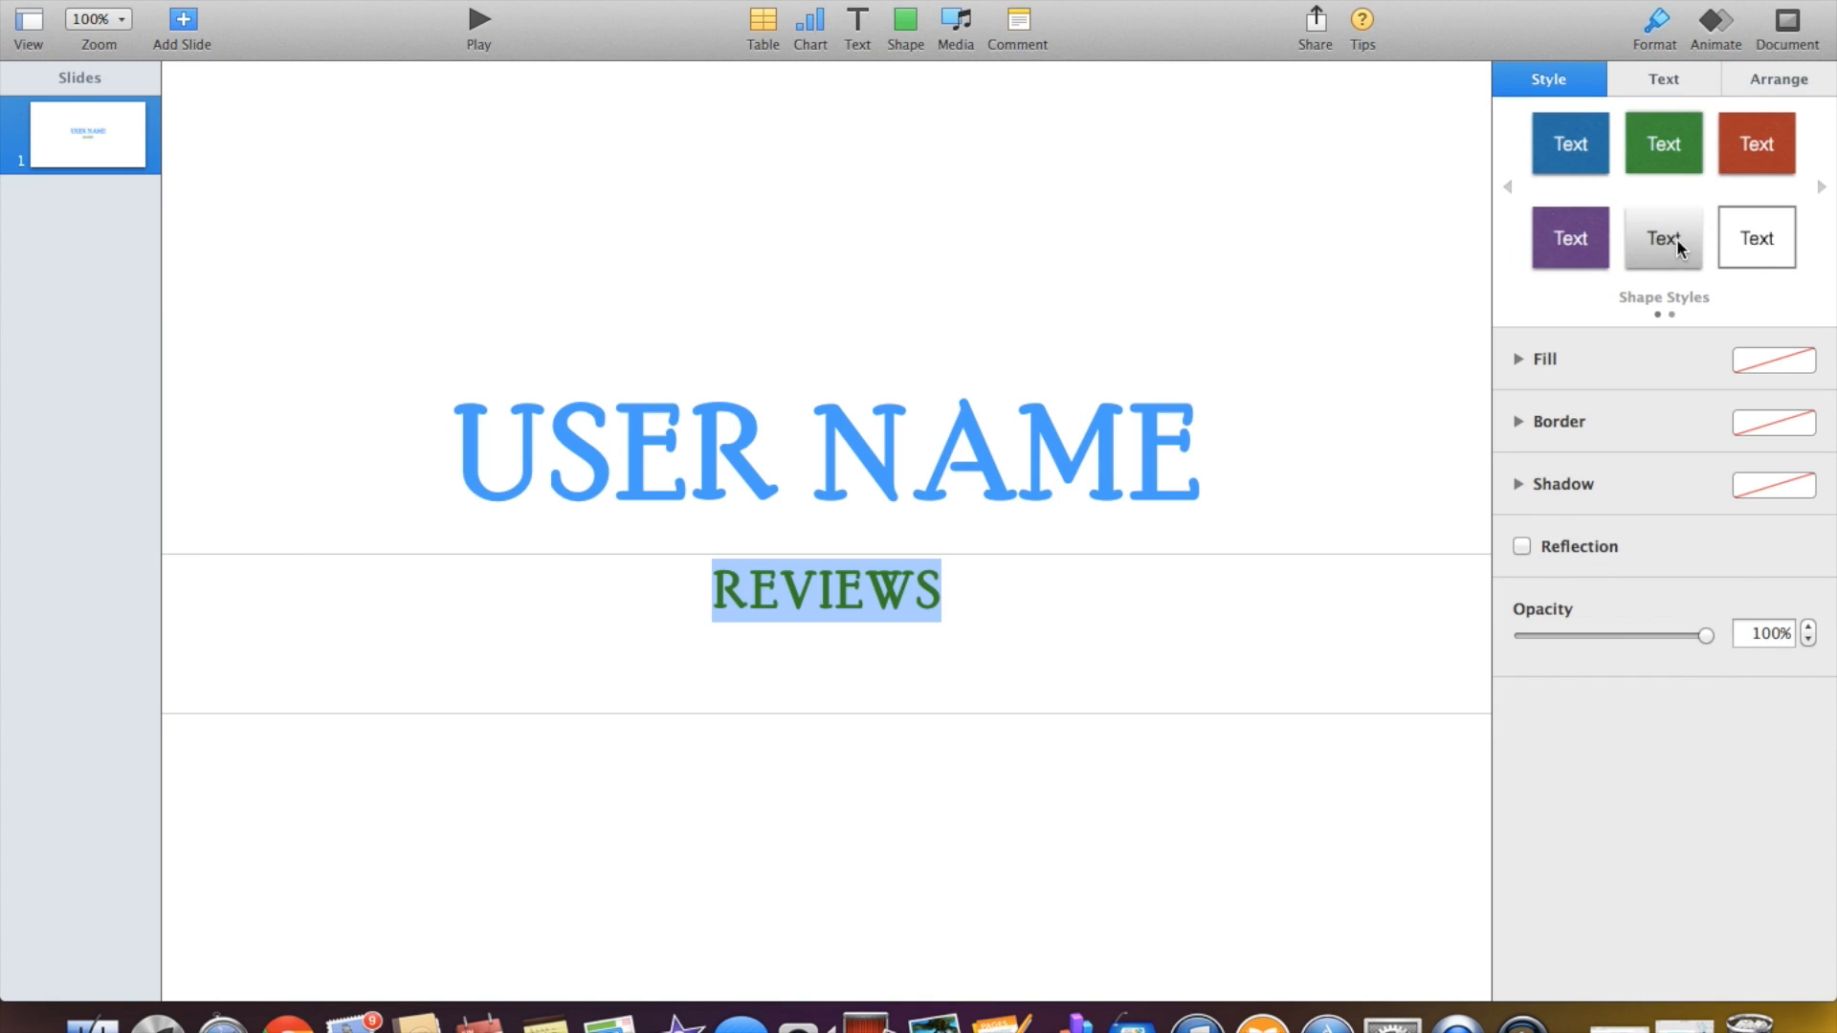
{"action": "left_click", "coordinate": [1742, 83]}
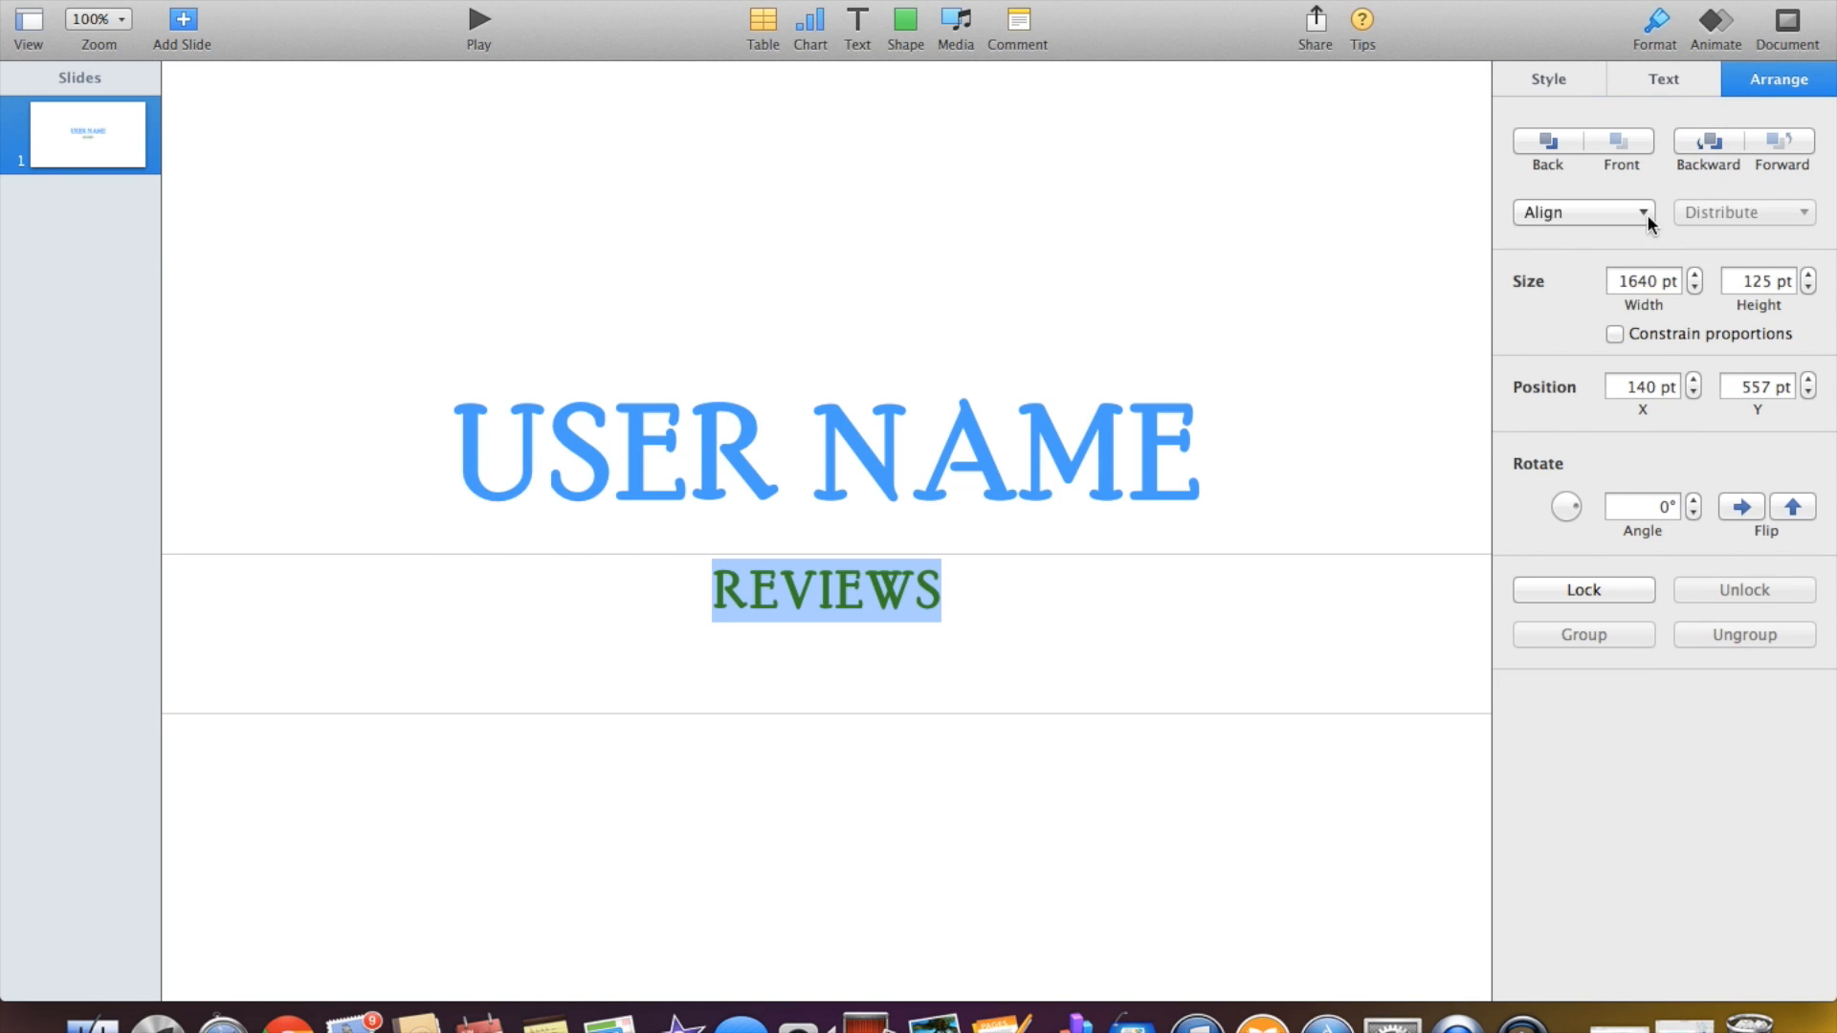
{"action": "left_click", "coordinate": [1655, 84]}
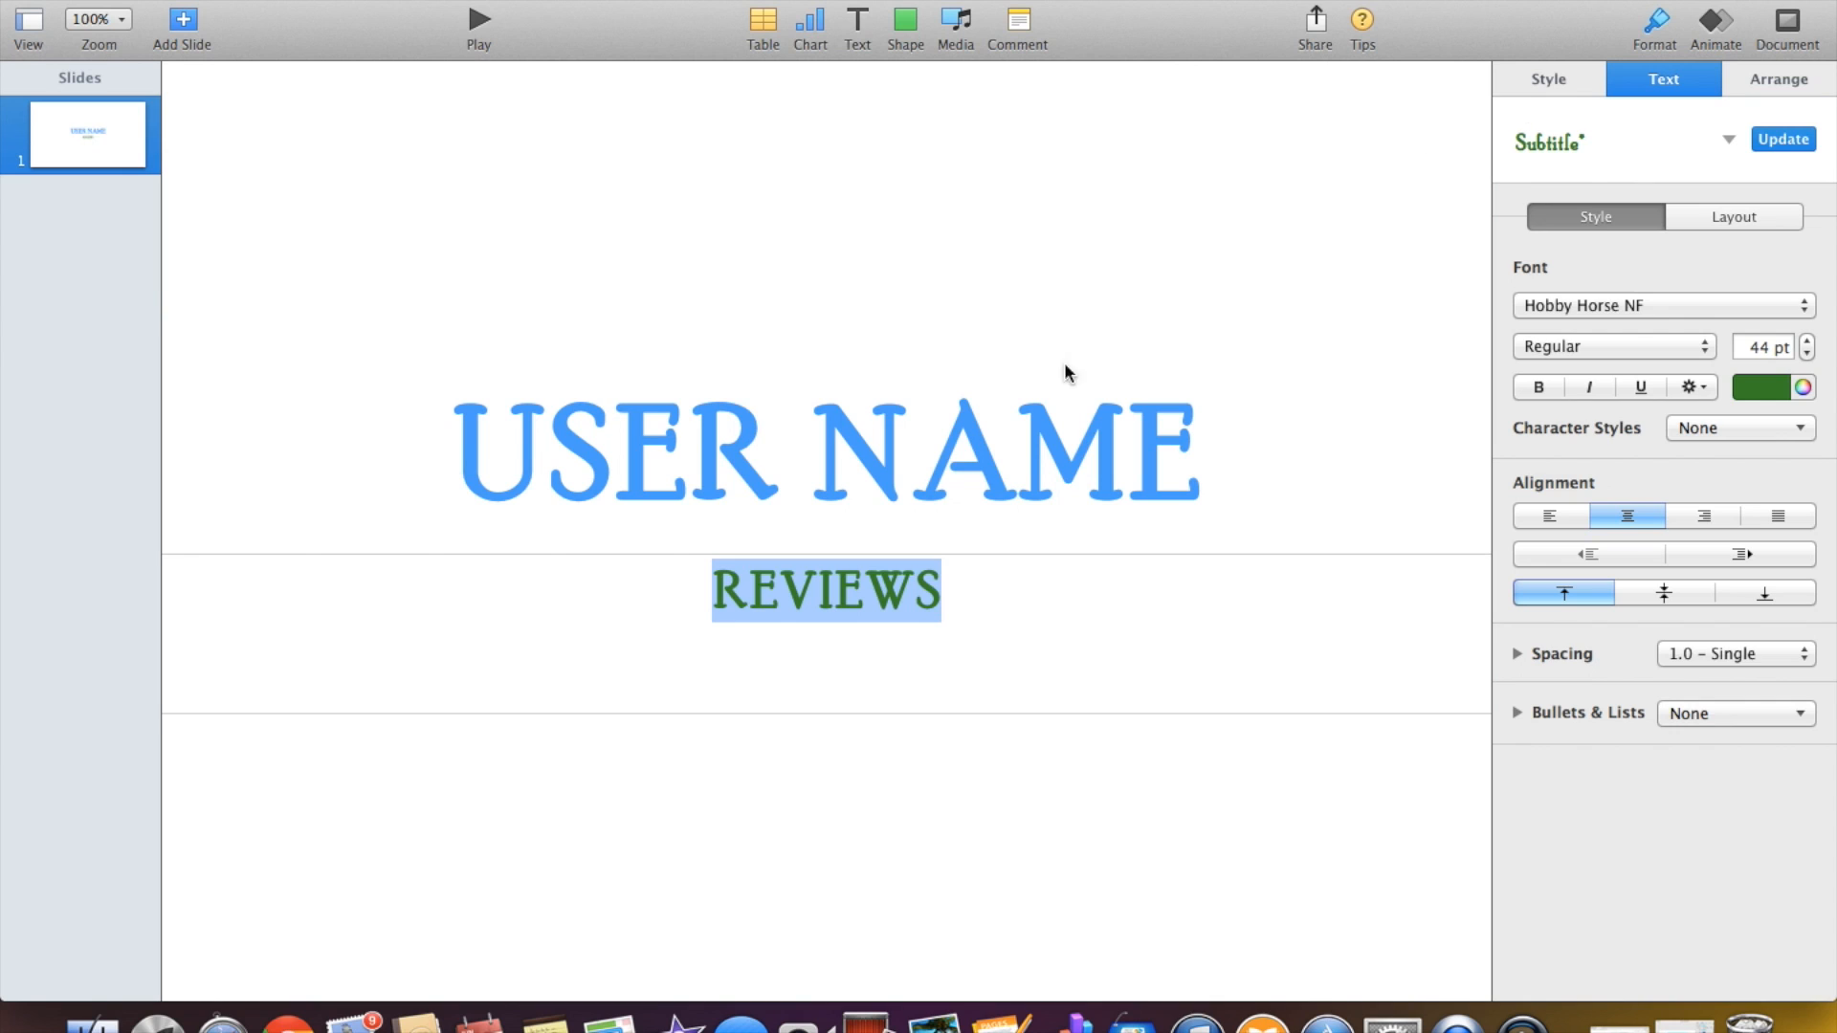
Add a Lens Flare build-in effect to the USER NAME title and preview the animation.
{"action": "left_click", "coordinate": [916, 468]}
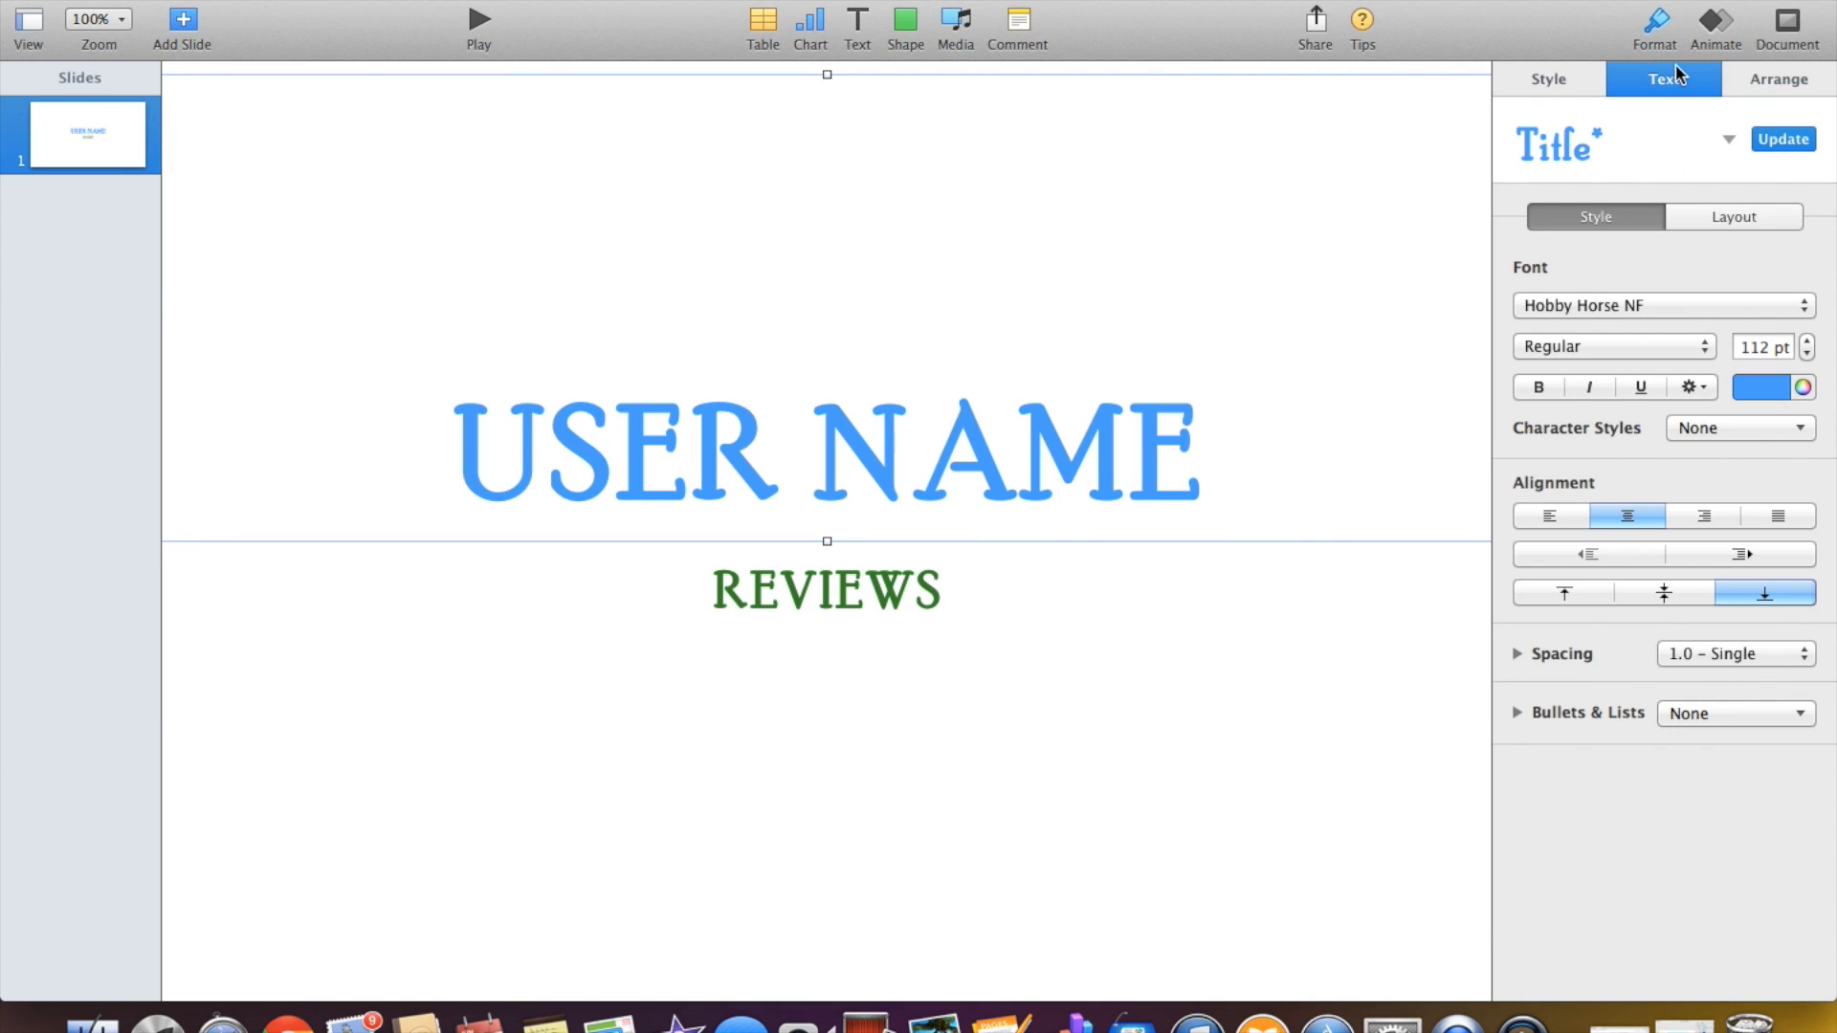
{"action": "left_click", "coordinate": [1716, 31]}
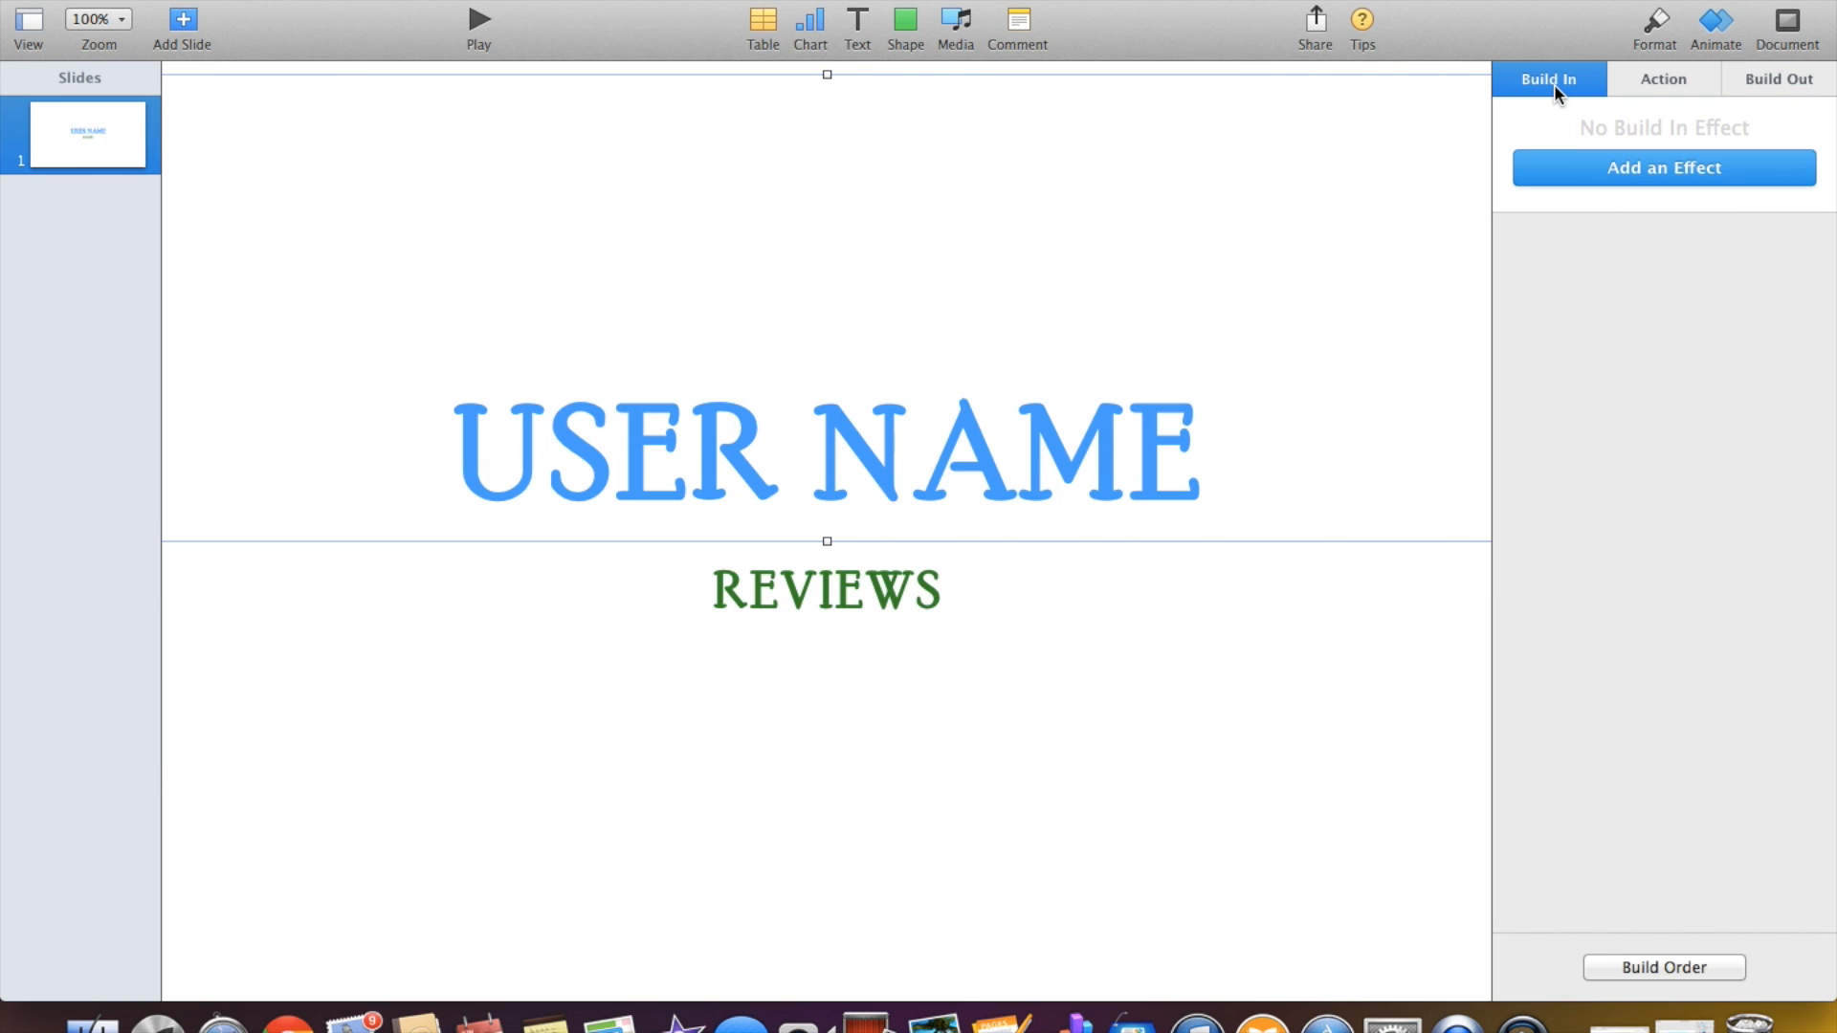
{"action": "left_click", "coordinate": [1653, 172]}
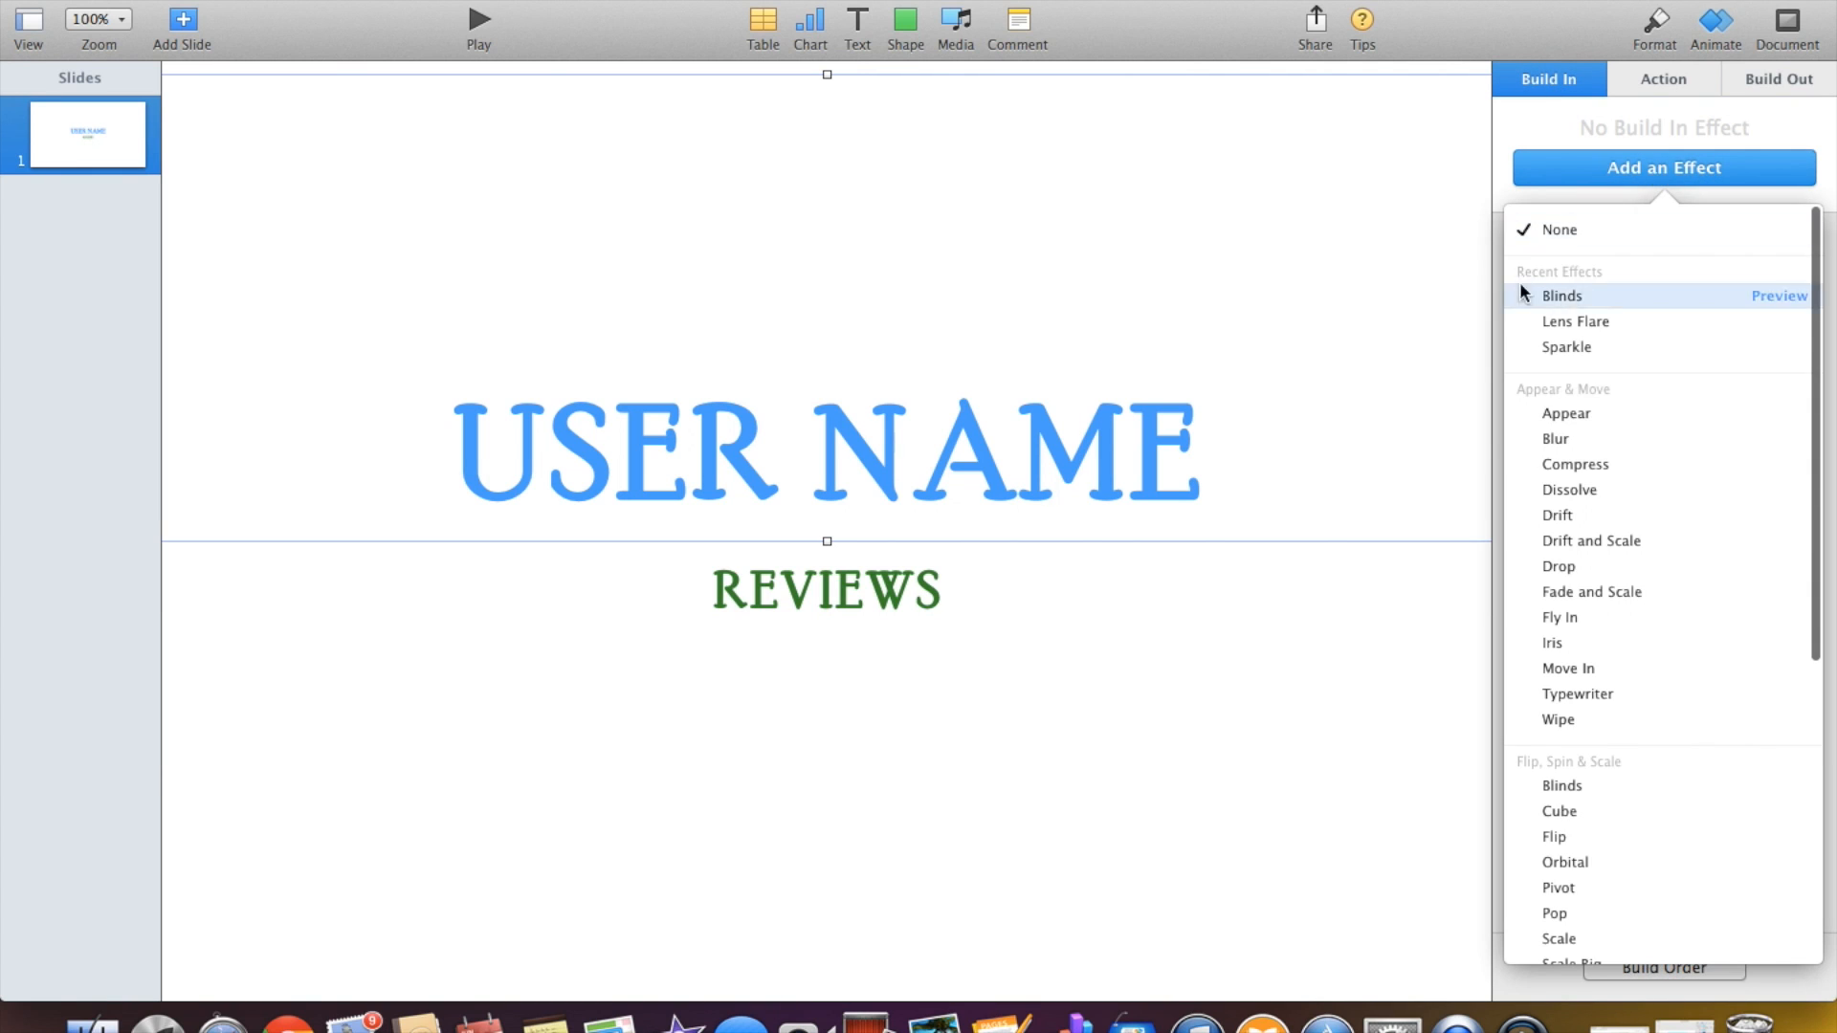
{"action": "left_click", "coordinate": [1605, 324]}
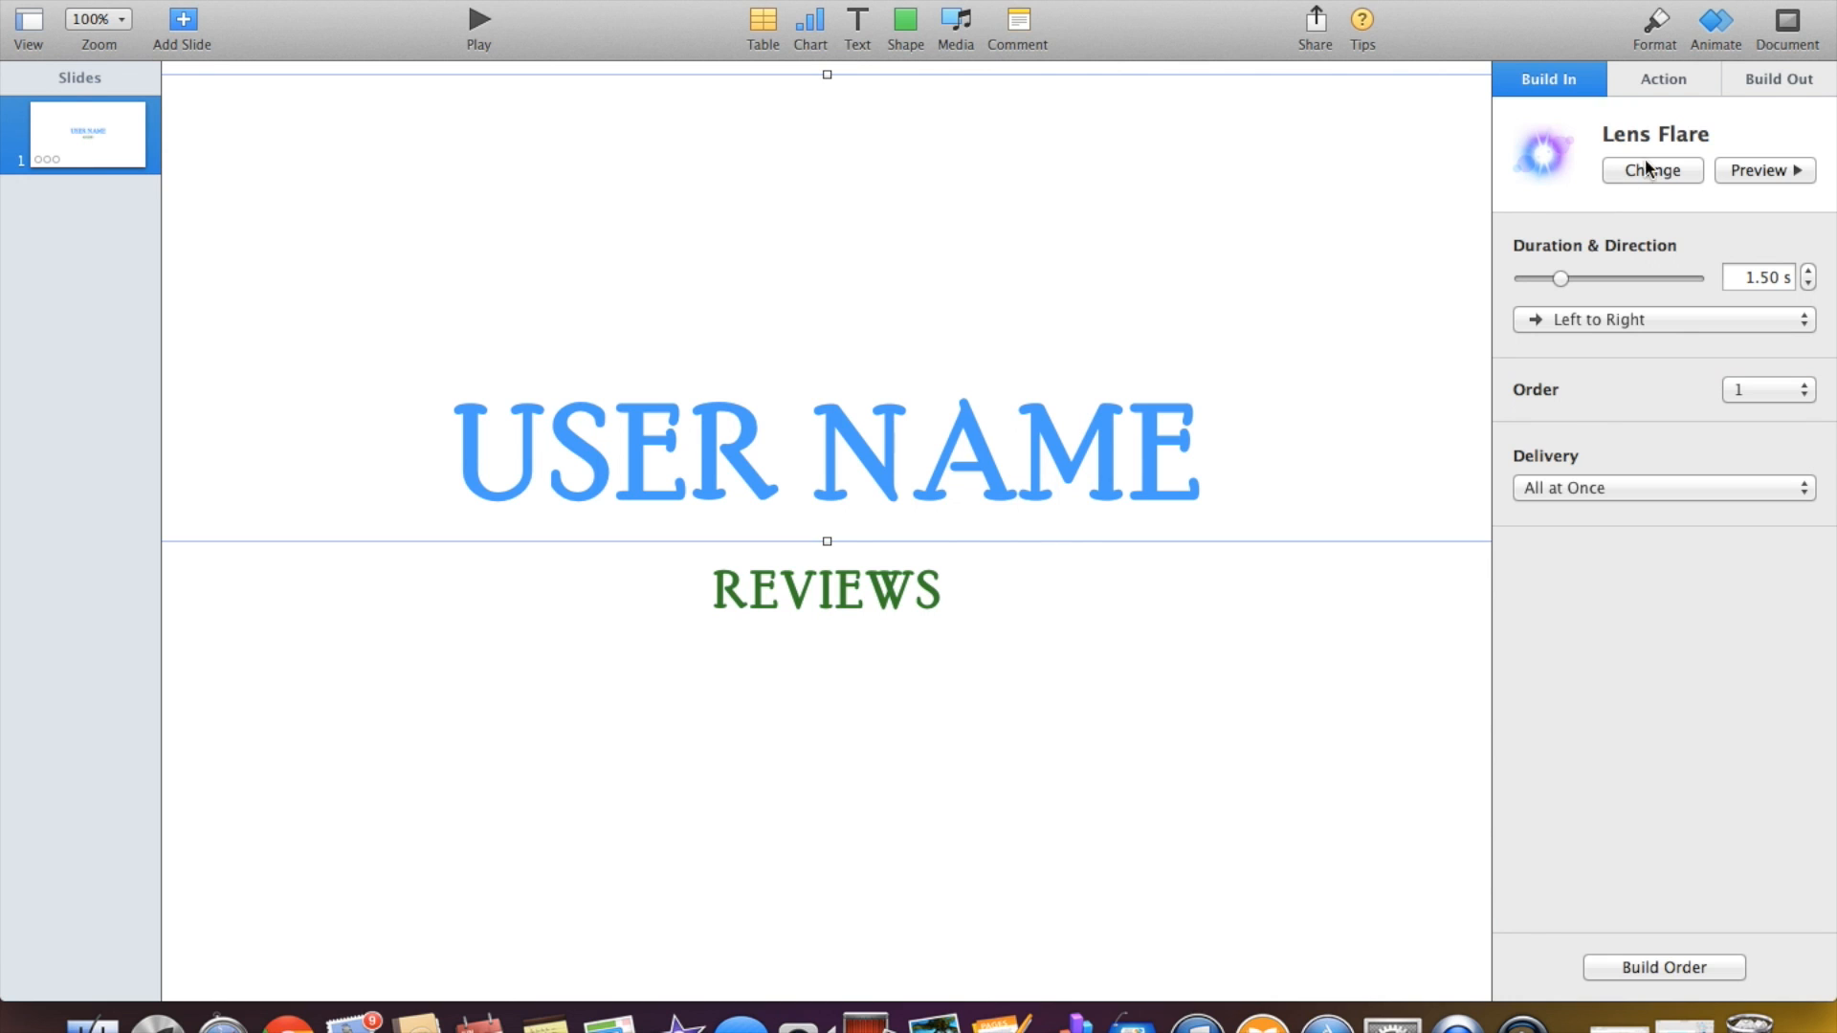
{"action": "left_click", "coordinate": [1747, 170]}
Try Drift and Scale as the title's build-in effect, and replace it with Fade and Scale.
{"action": "left_click", "coordinate": [1662, 177]}
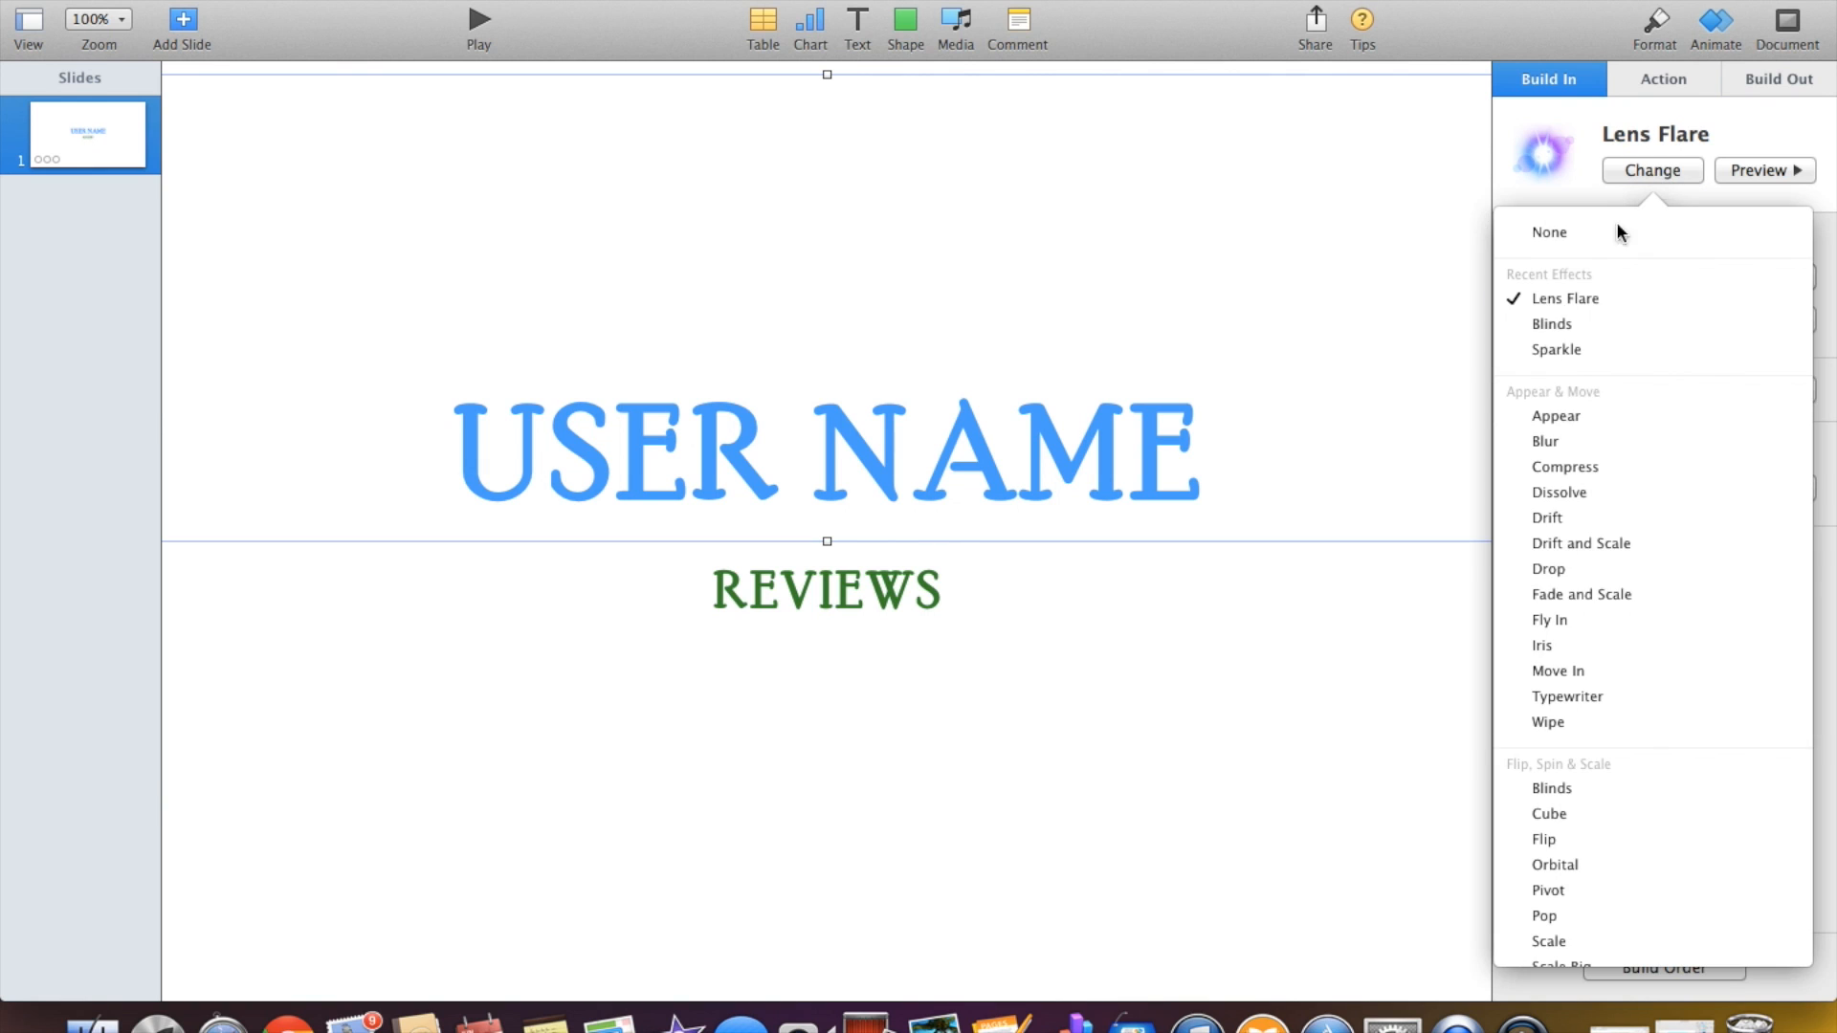
{"action": "left_click", "coordinate": [1587, 543]}
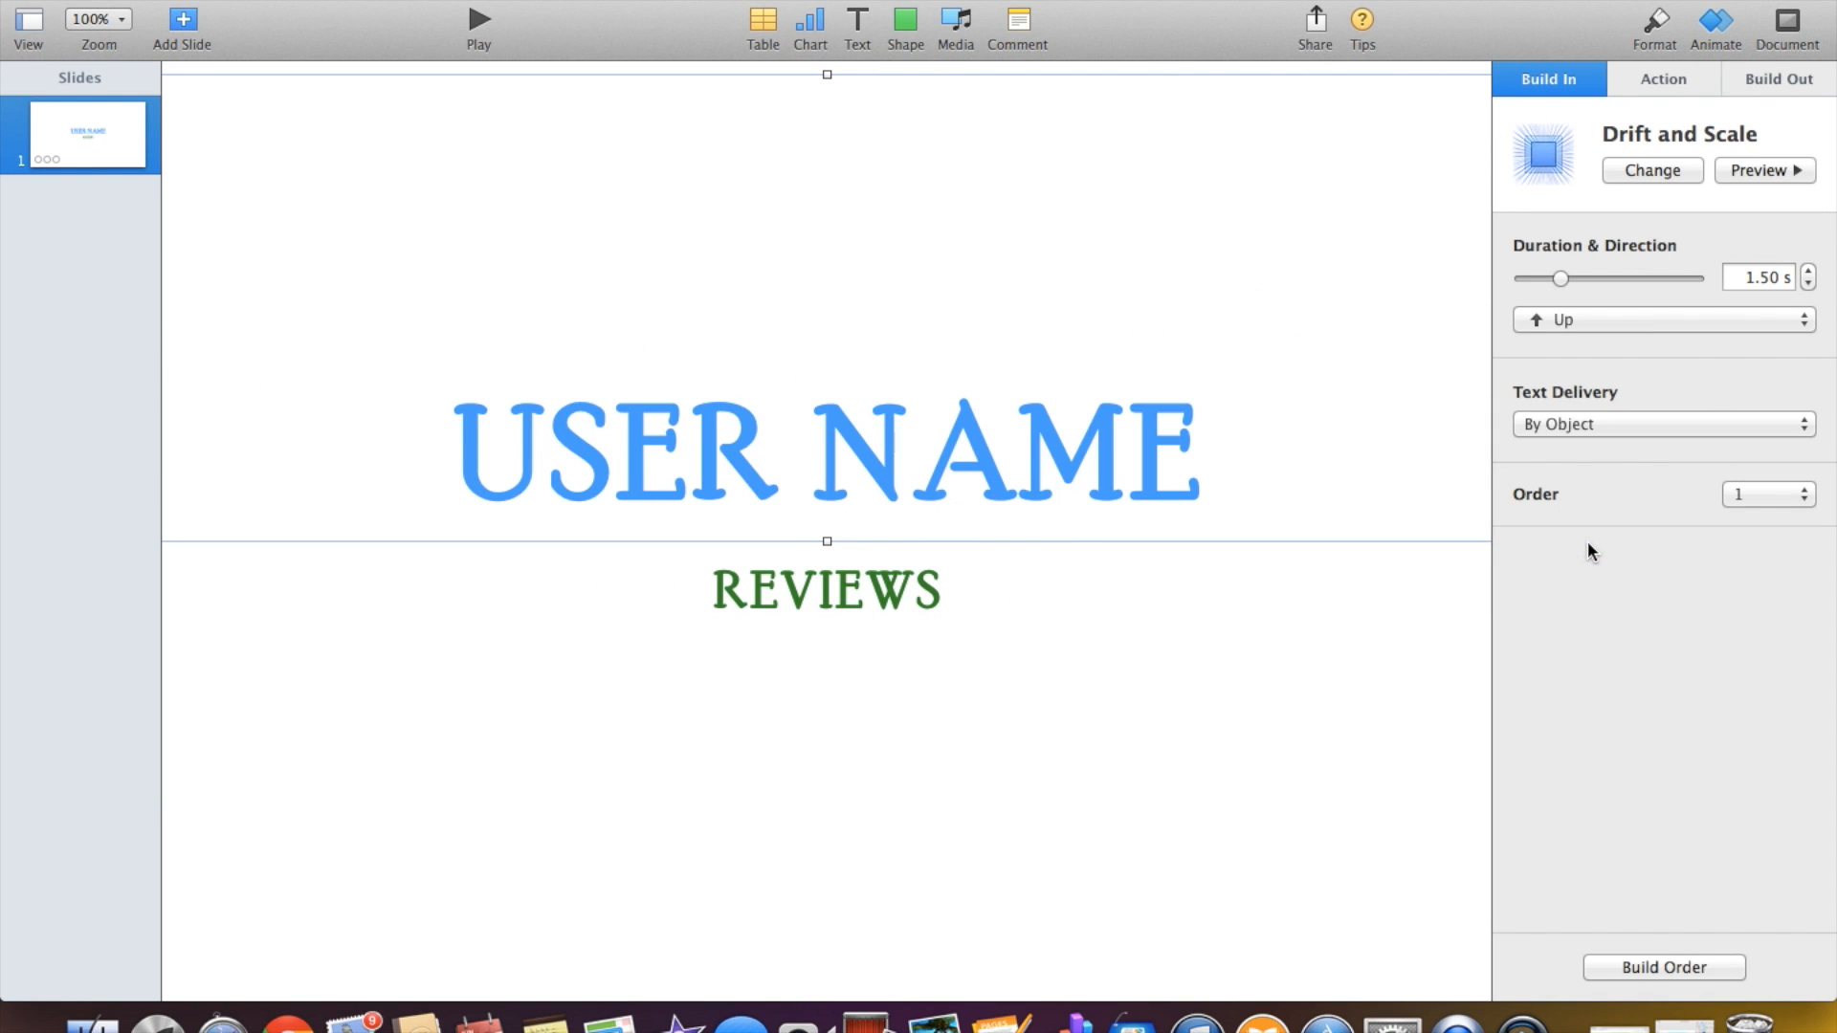
{"action": "left_click", "coordinate": [1674, 170]}
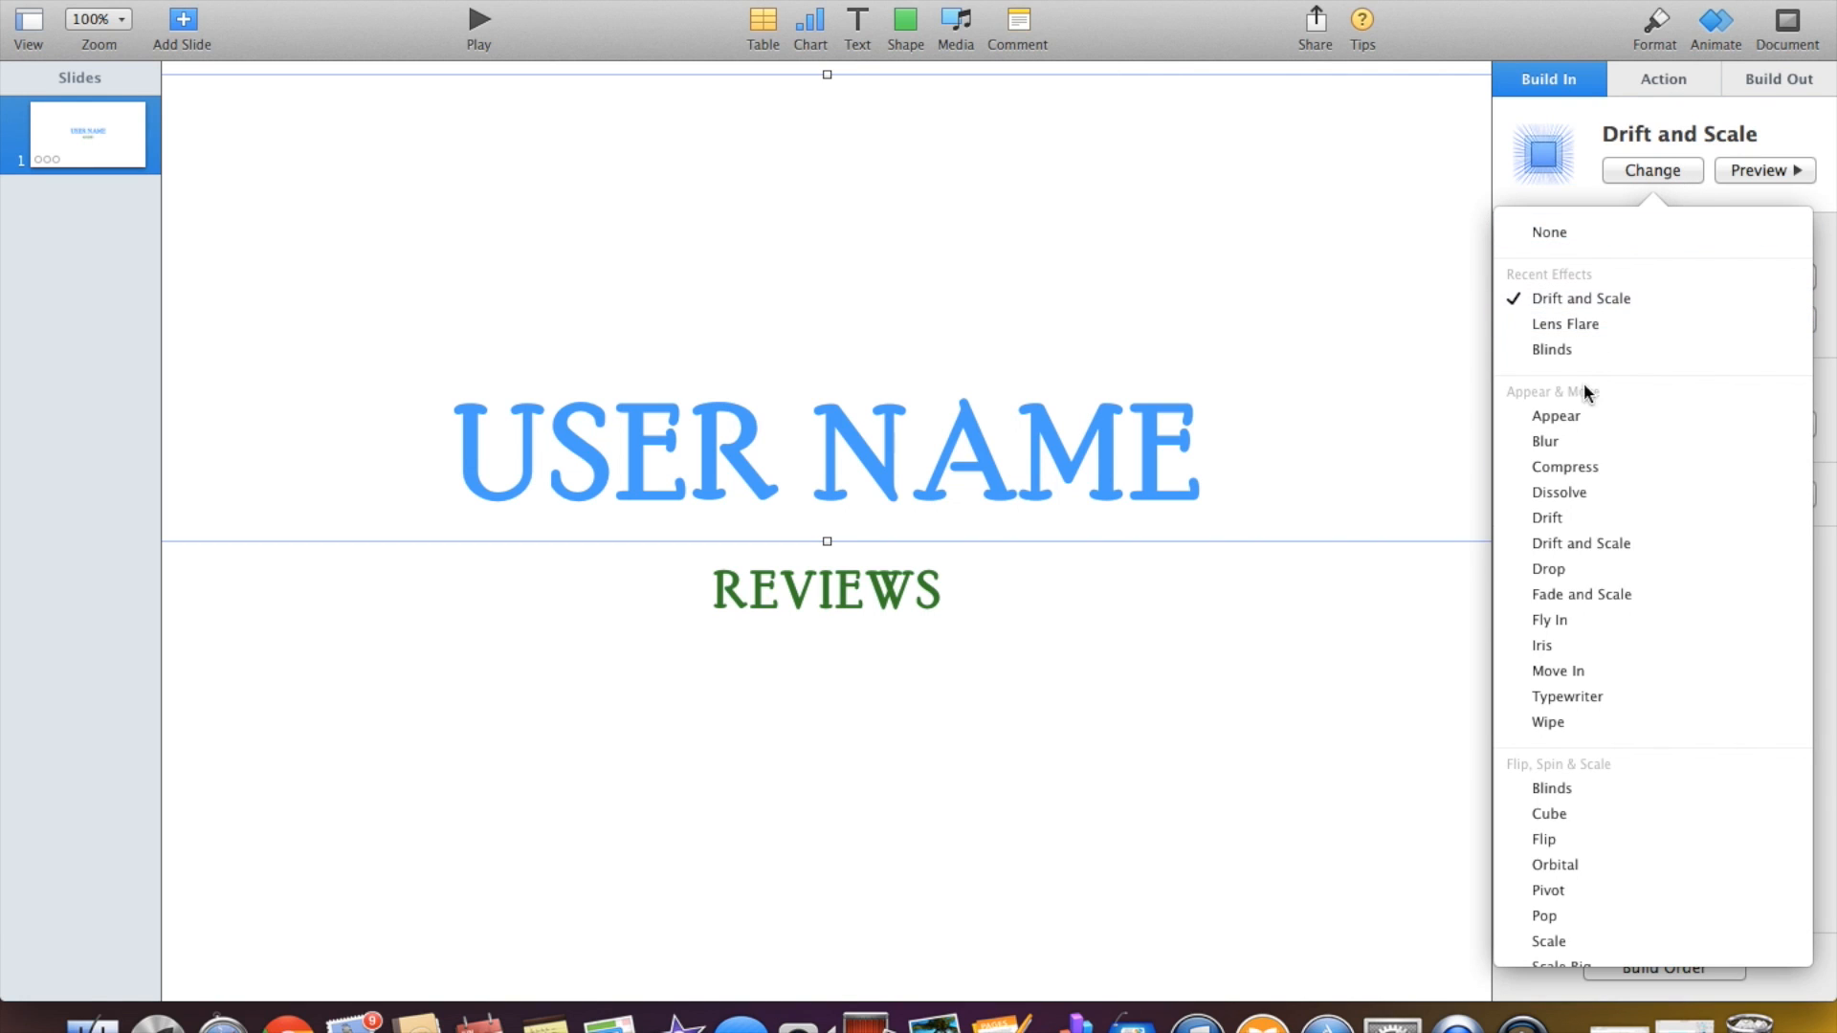
{"action": "left_click", "coordinate": [1592, 595]}
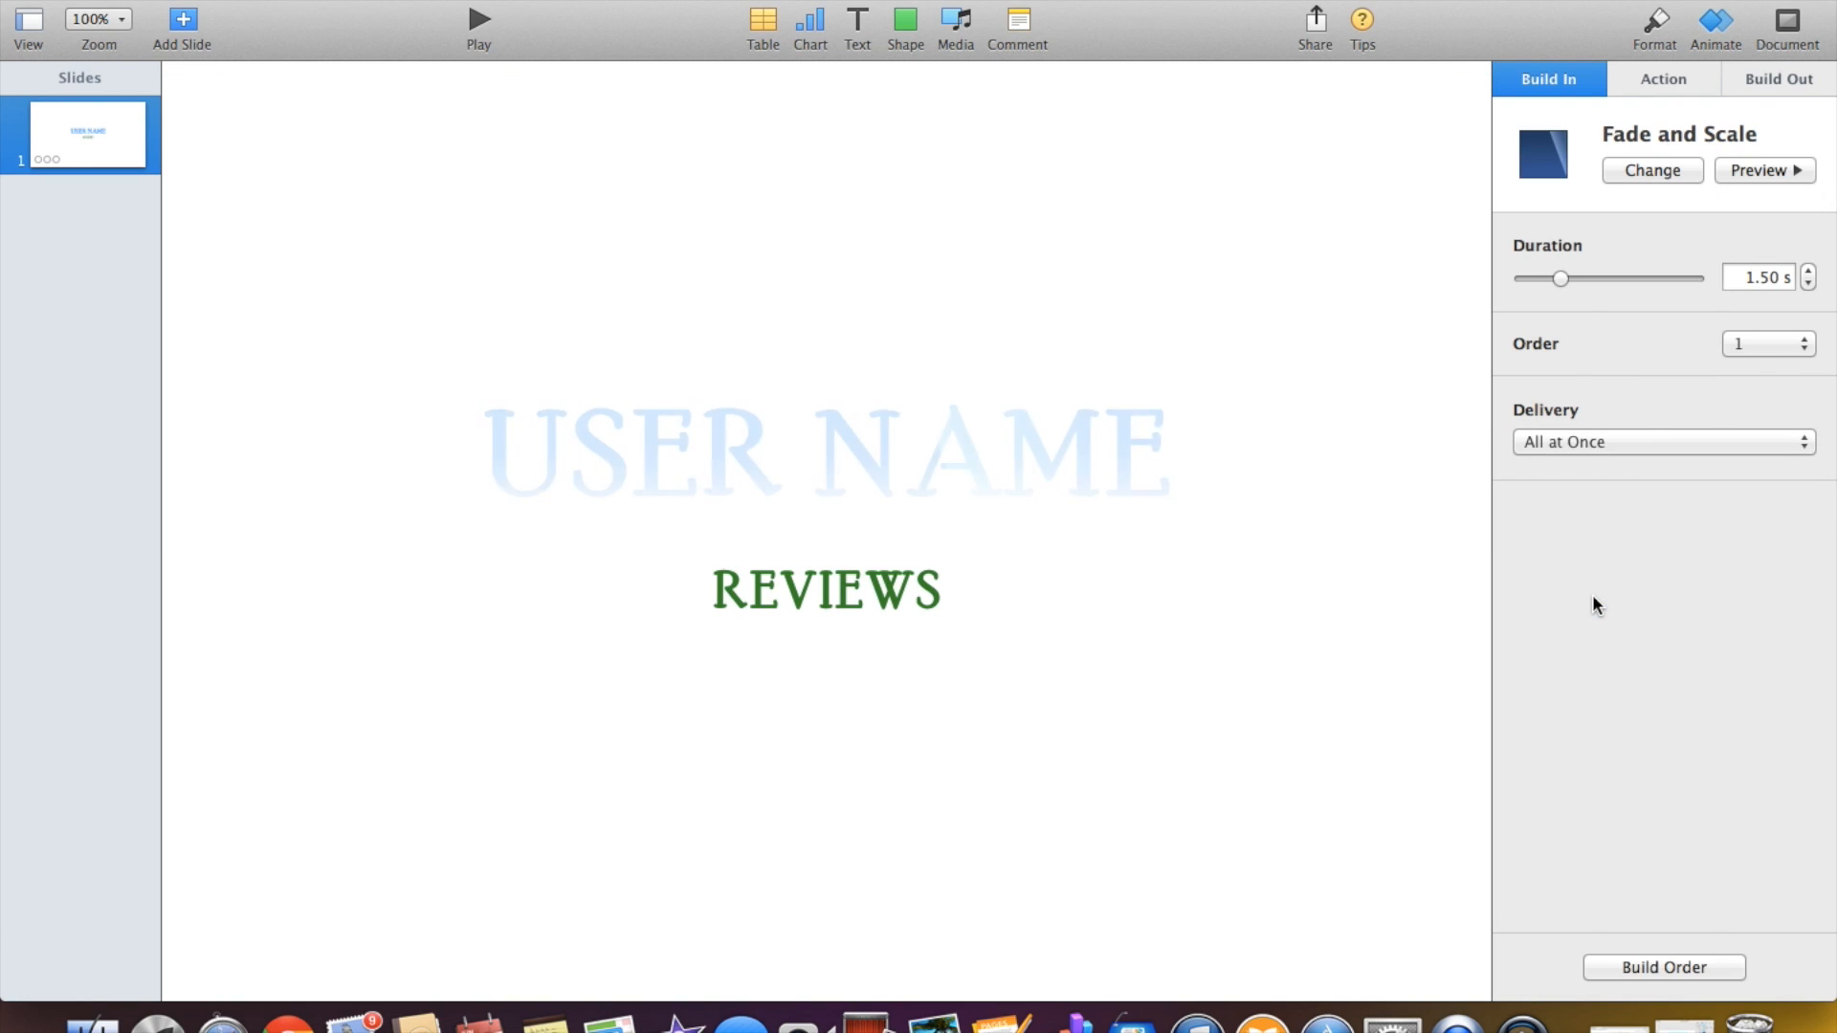
Replace the USER NAME title's build-in effect with Anvil.
{"action": "left_click", "coordinate": [1664, 169]}
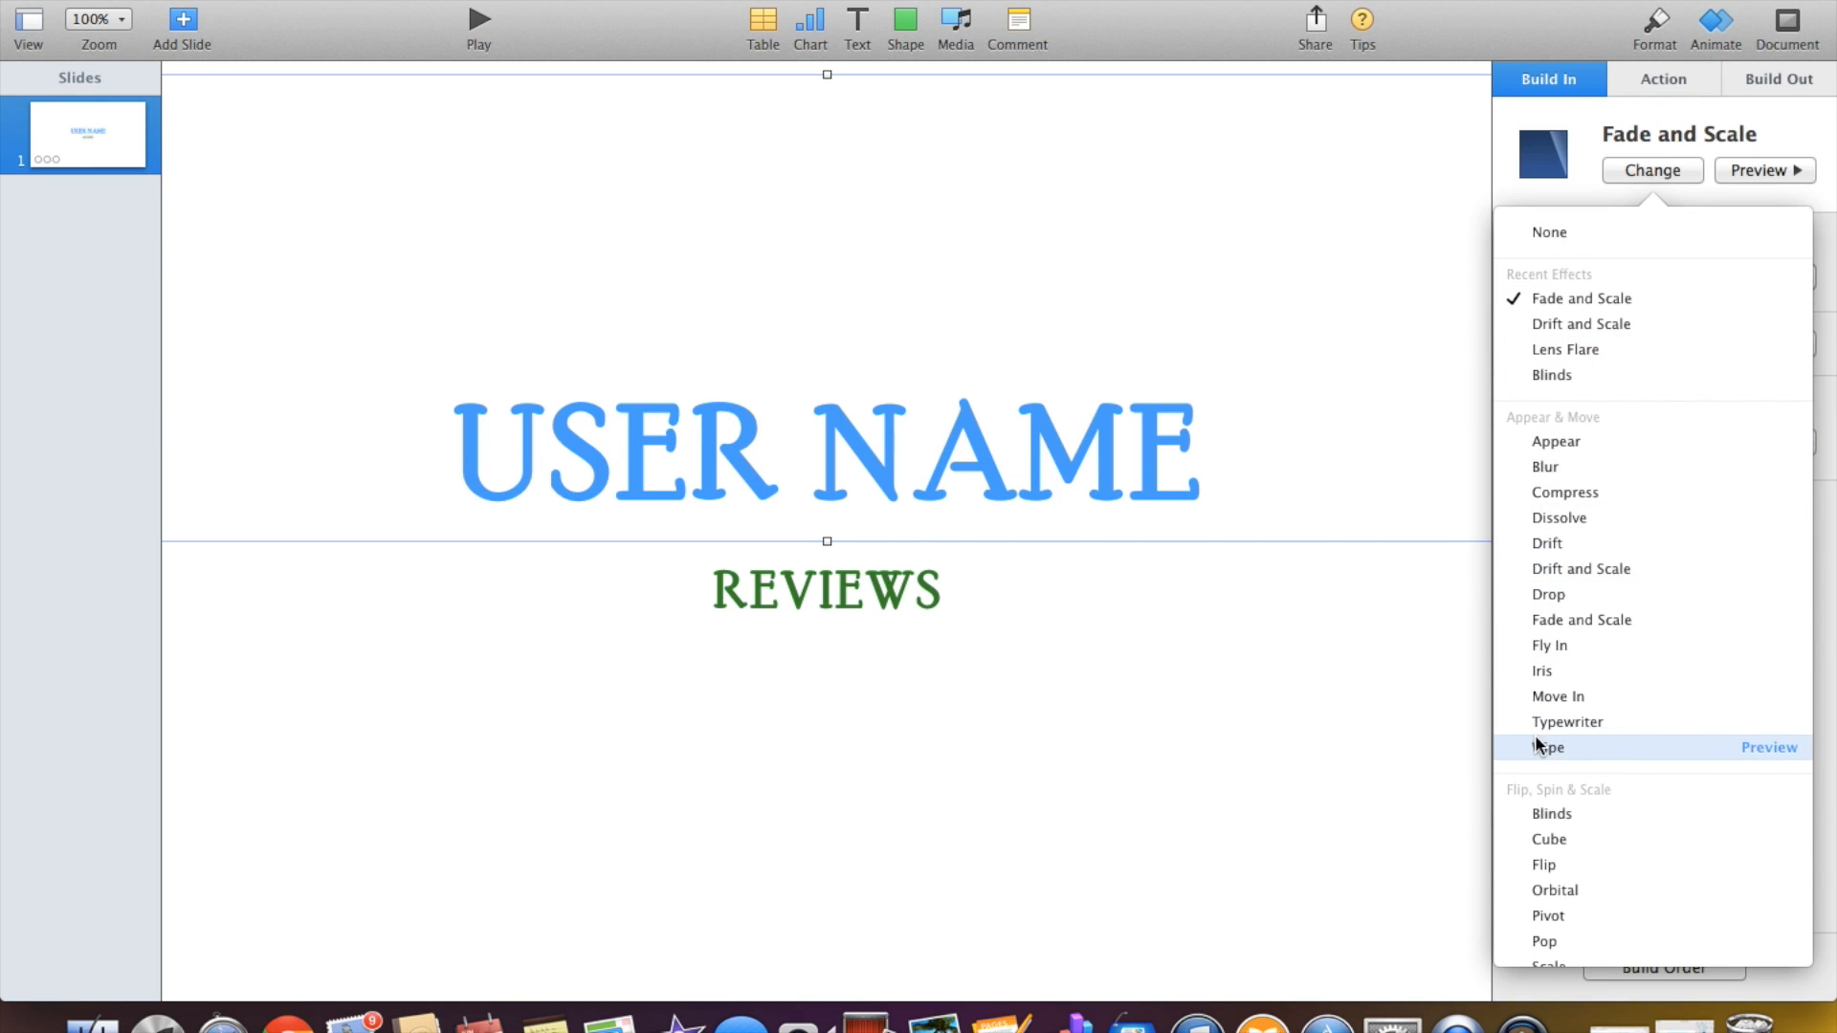
{"action": "scroll", "coordinate": [1600, 630], "scroll_direction": "down", "scroll_amount": 5}
{"action": "scroll", "coordinate": [1600, 629], "scroll_direction": "down", "scroll_amount": 3}
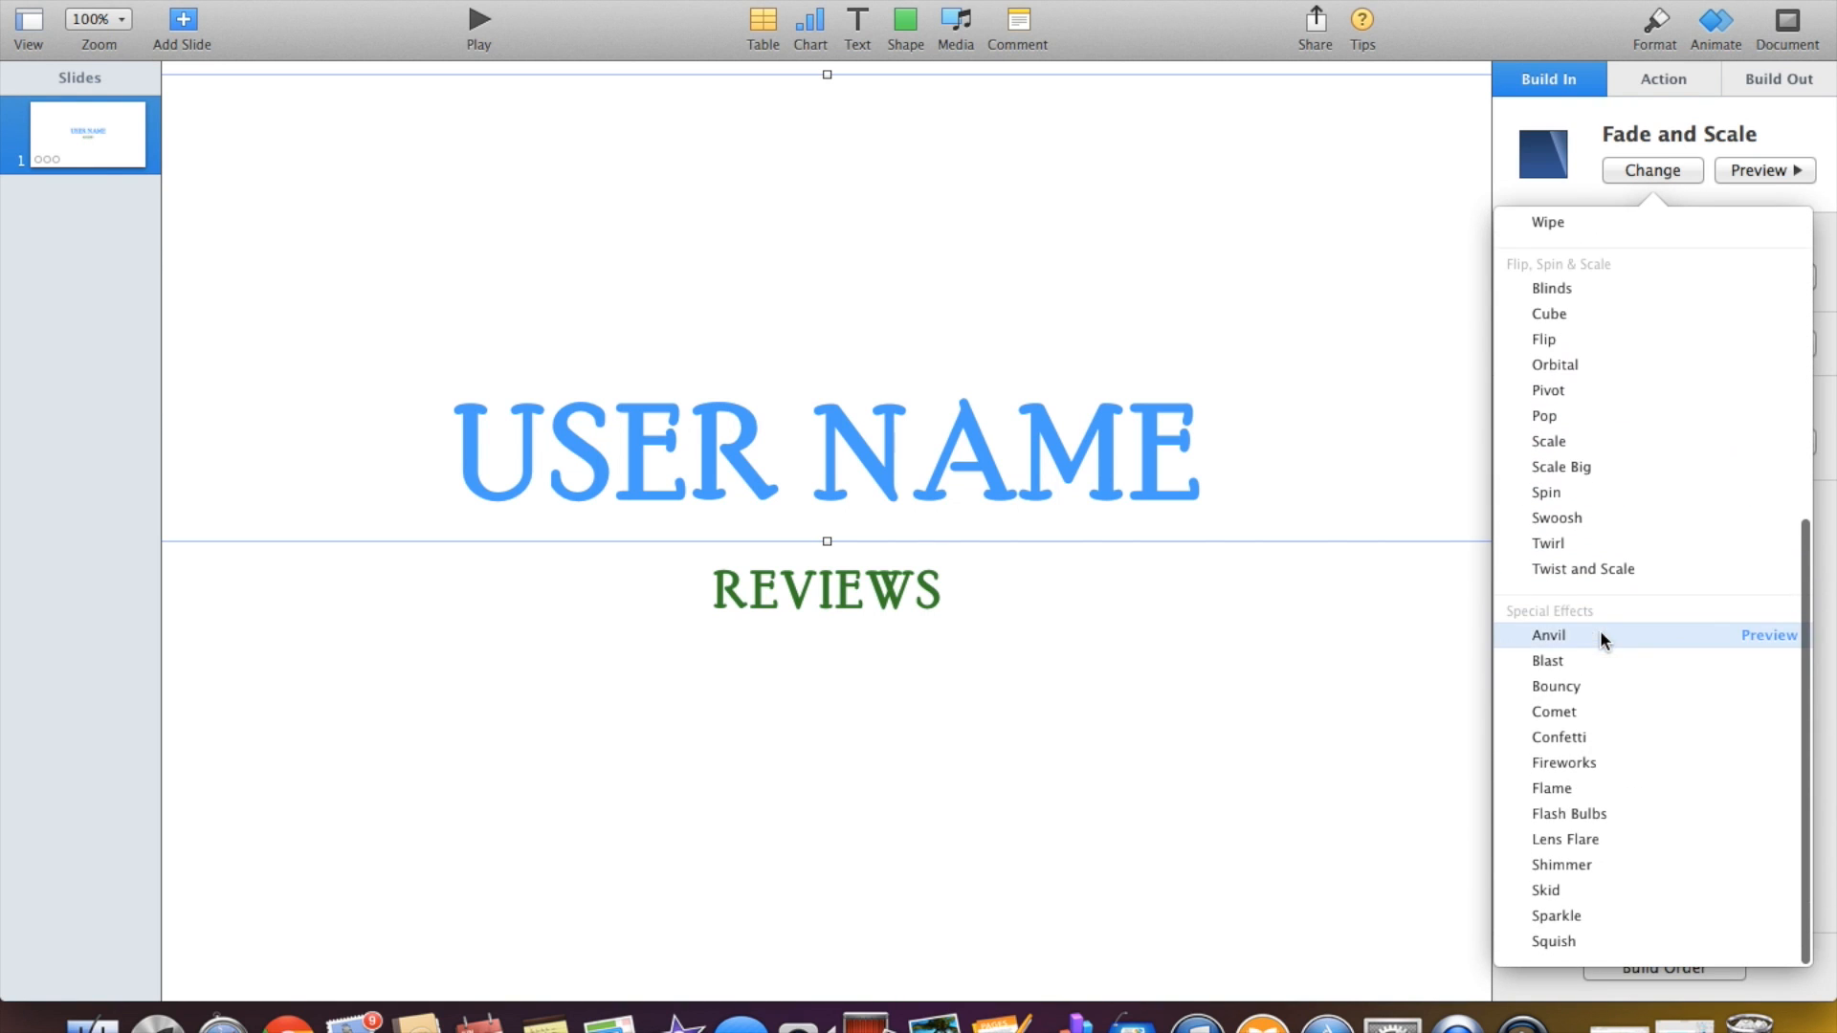
{"action": "left_click", "coordinate": [1581, 636]}
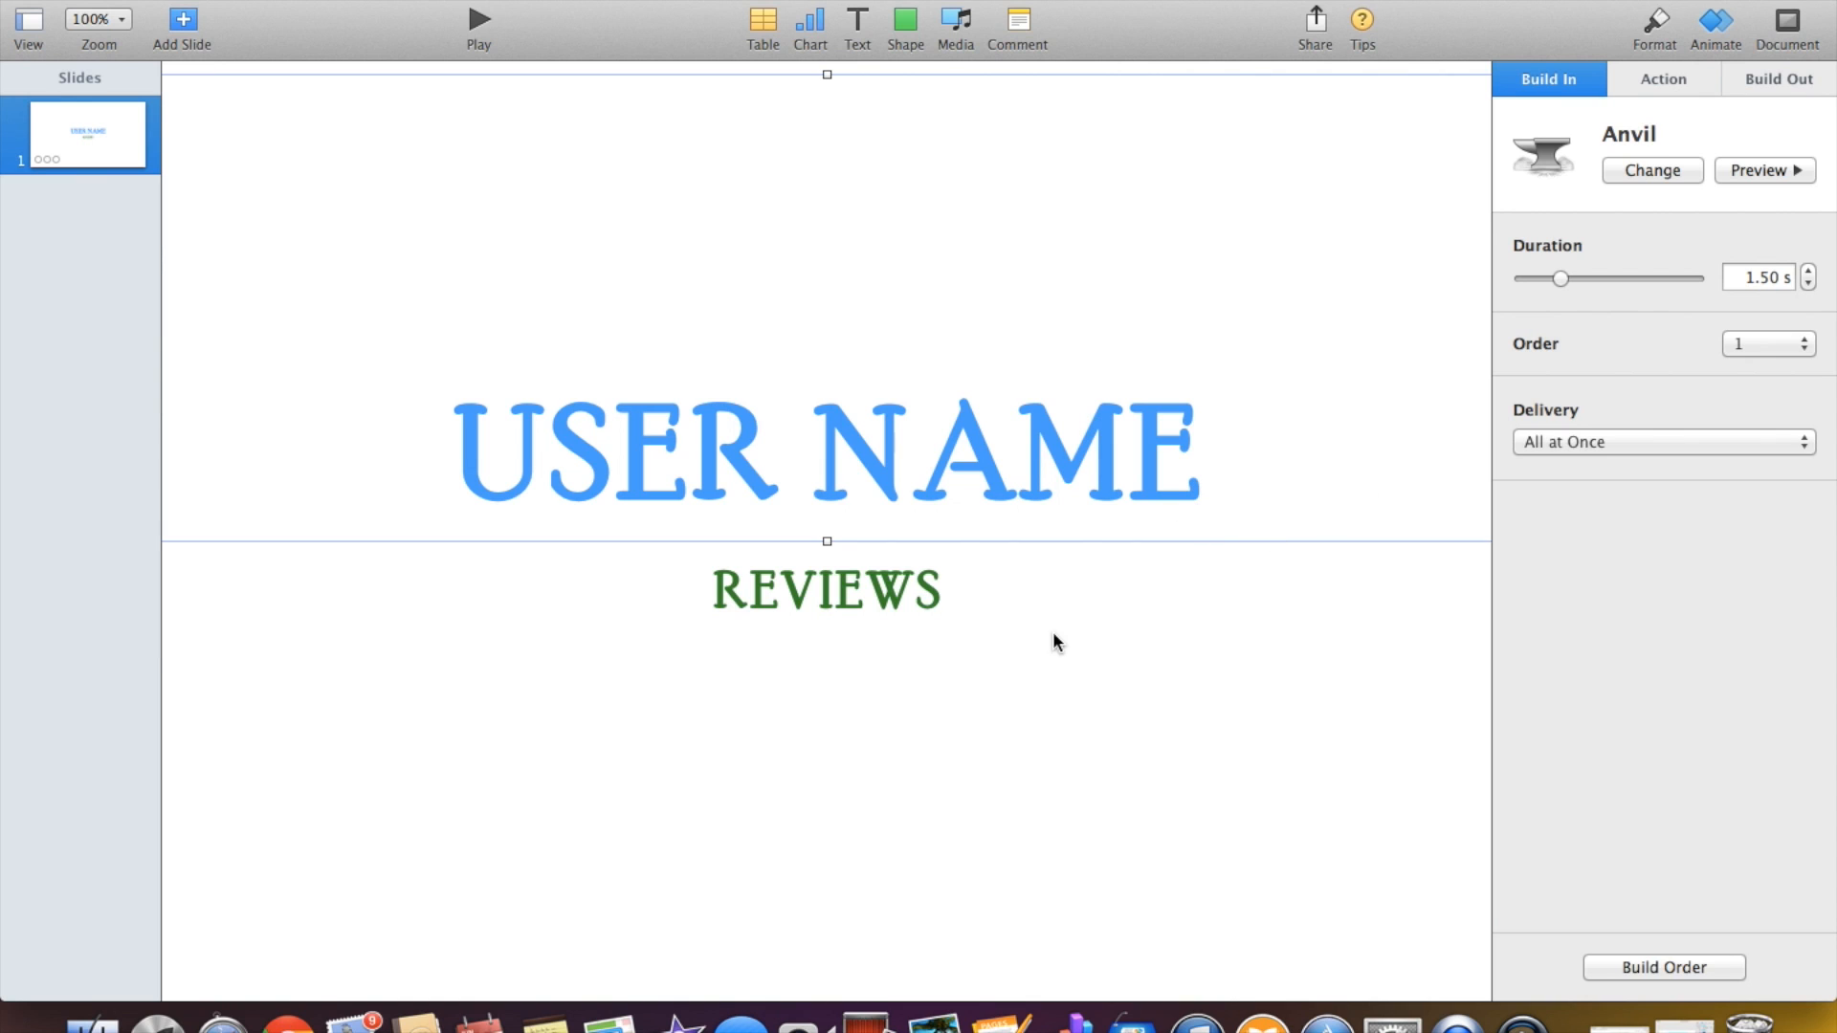
Add a Compress build-in effect to the REVIEWS subtitle and play the slideshow to check both animations.
{"action": "left_click", "coordinate": [860, 597]}
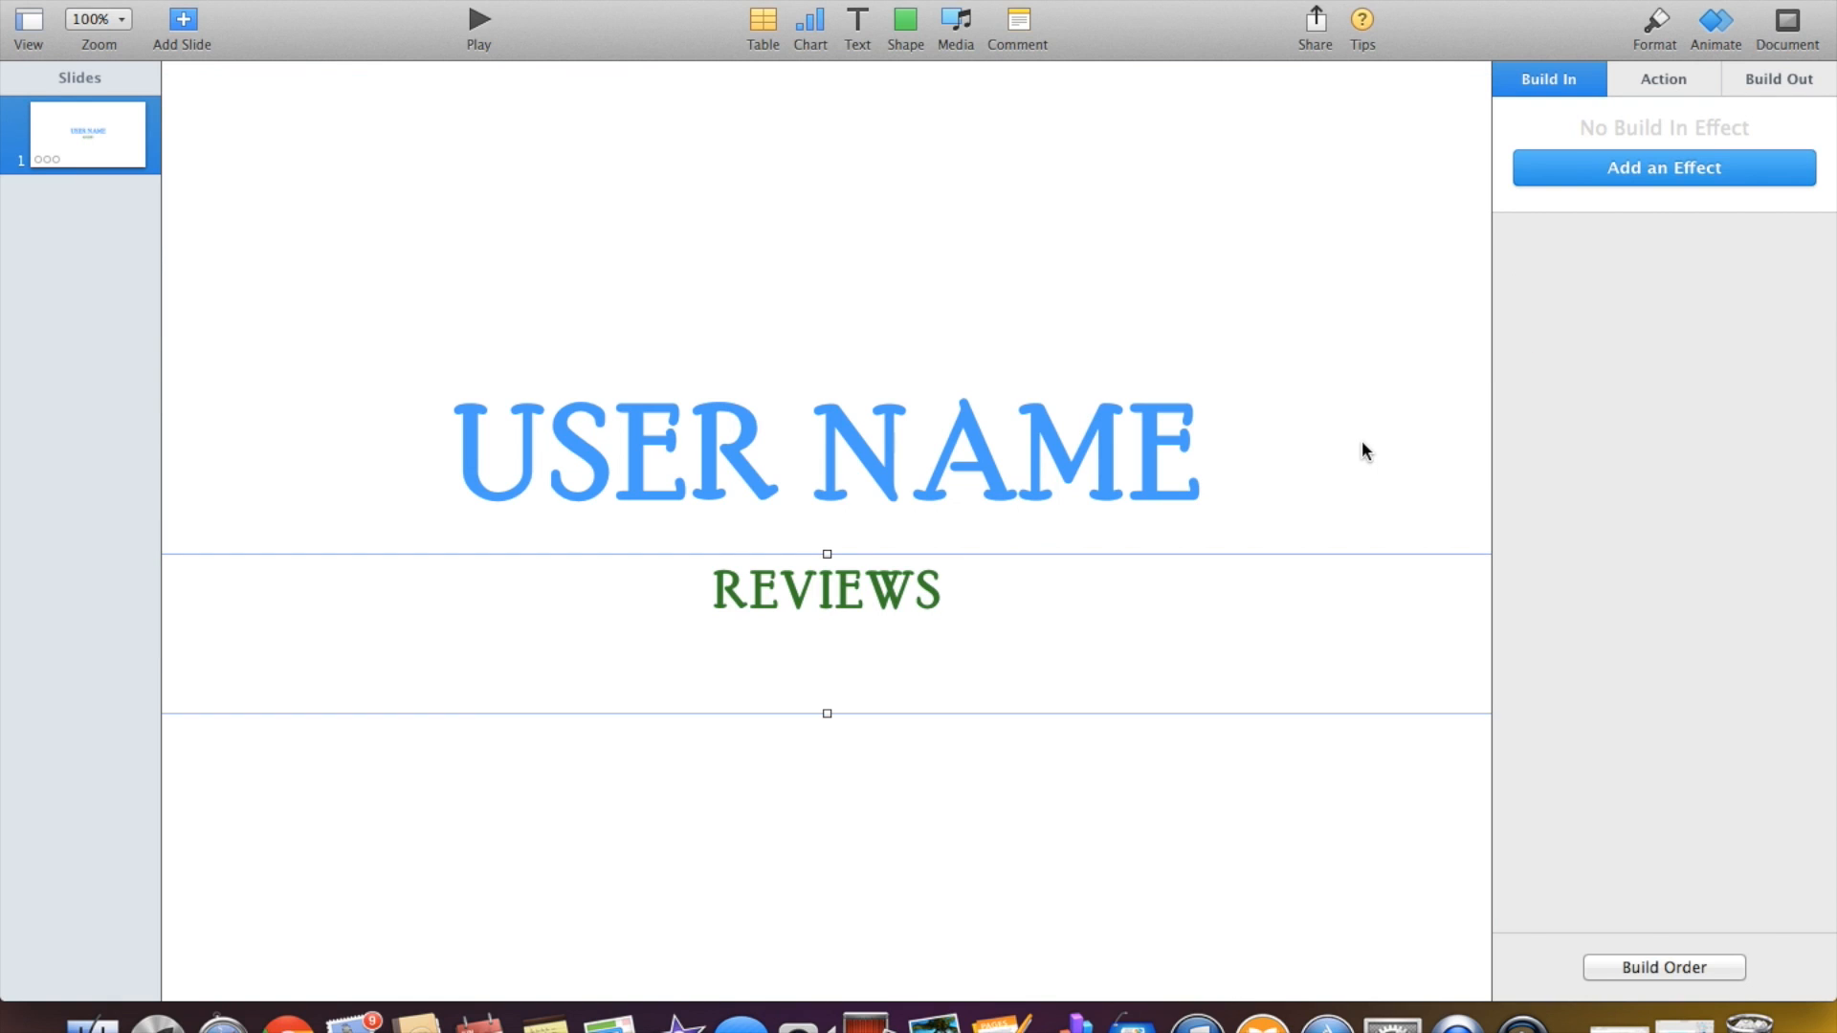
{"action": "left_click", "coordinate": [1679, 82]}
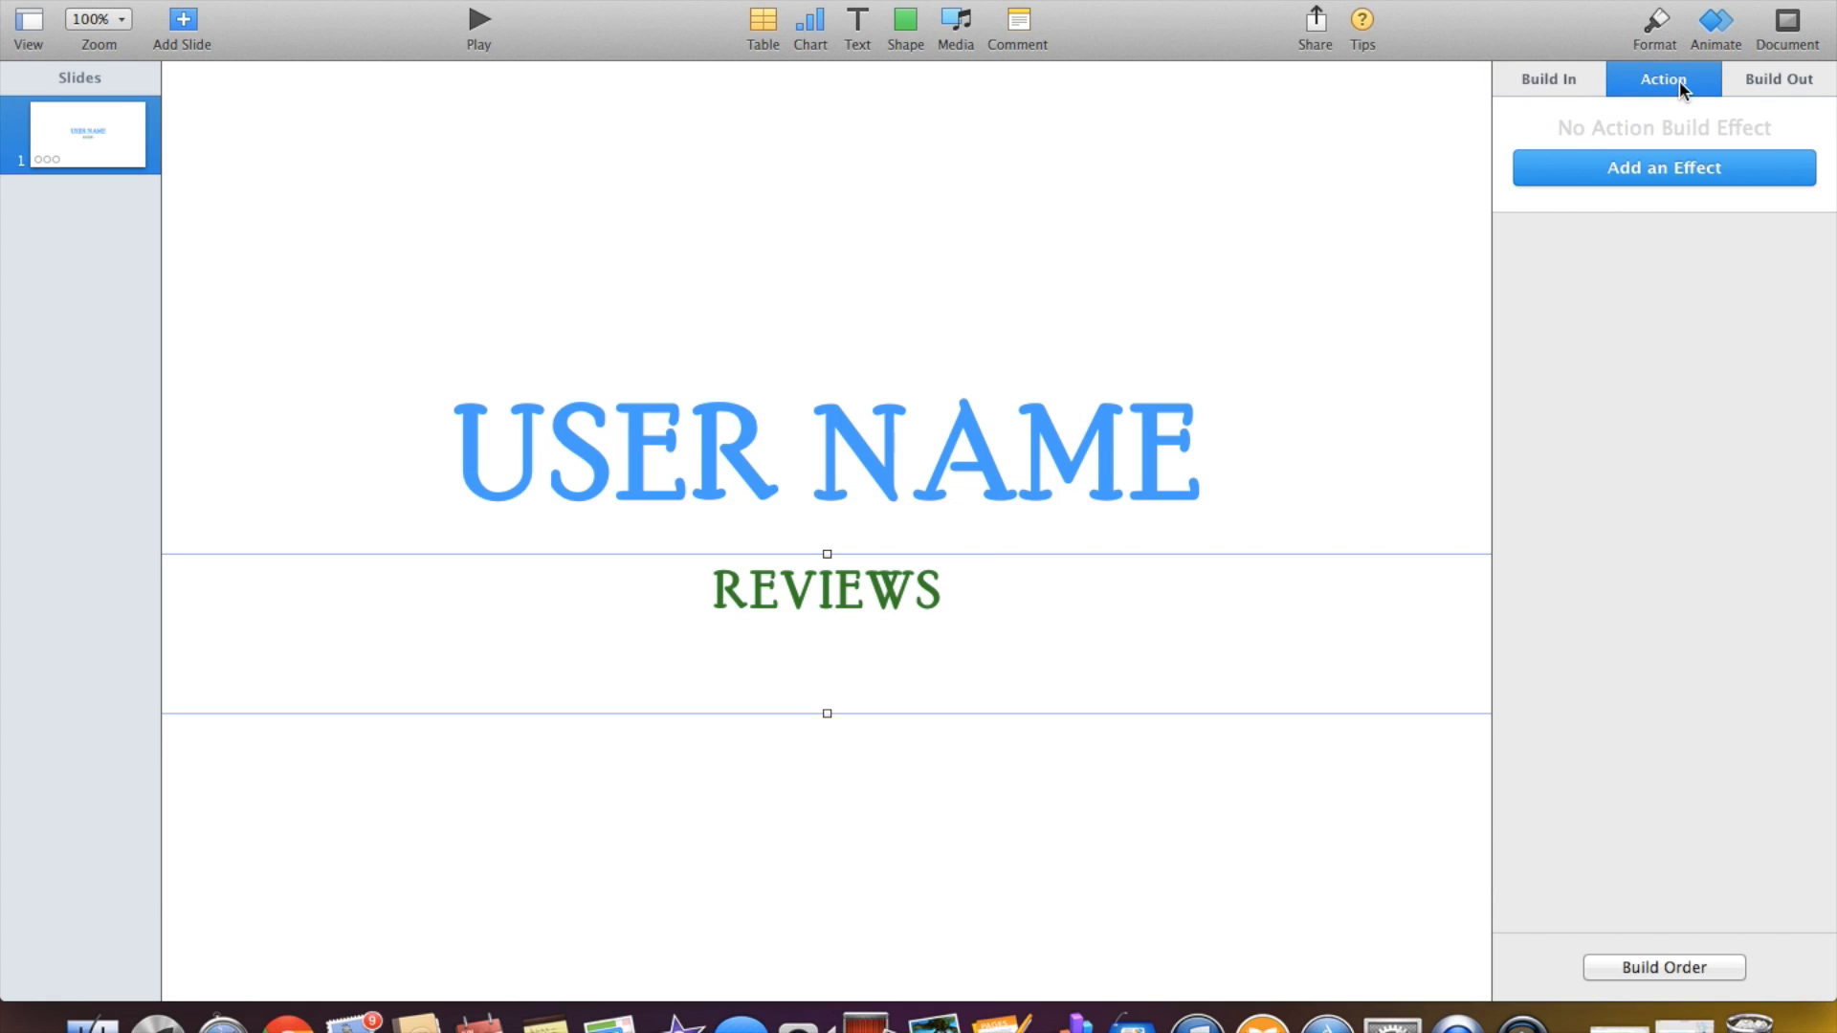
{"action": "left_click", "coordinate": [1574, 75]}
{"action": "left_click", "coordinate": [1721, 26]}
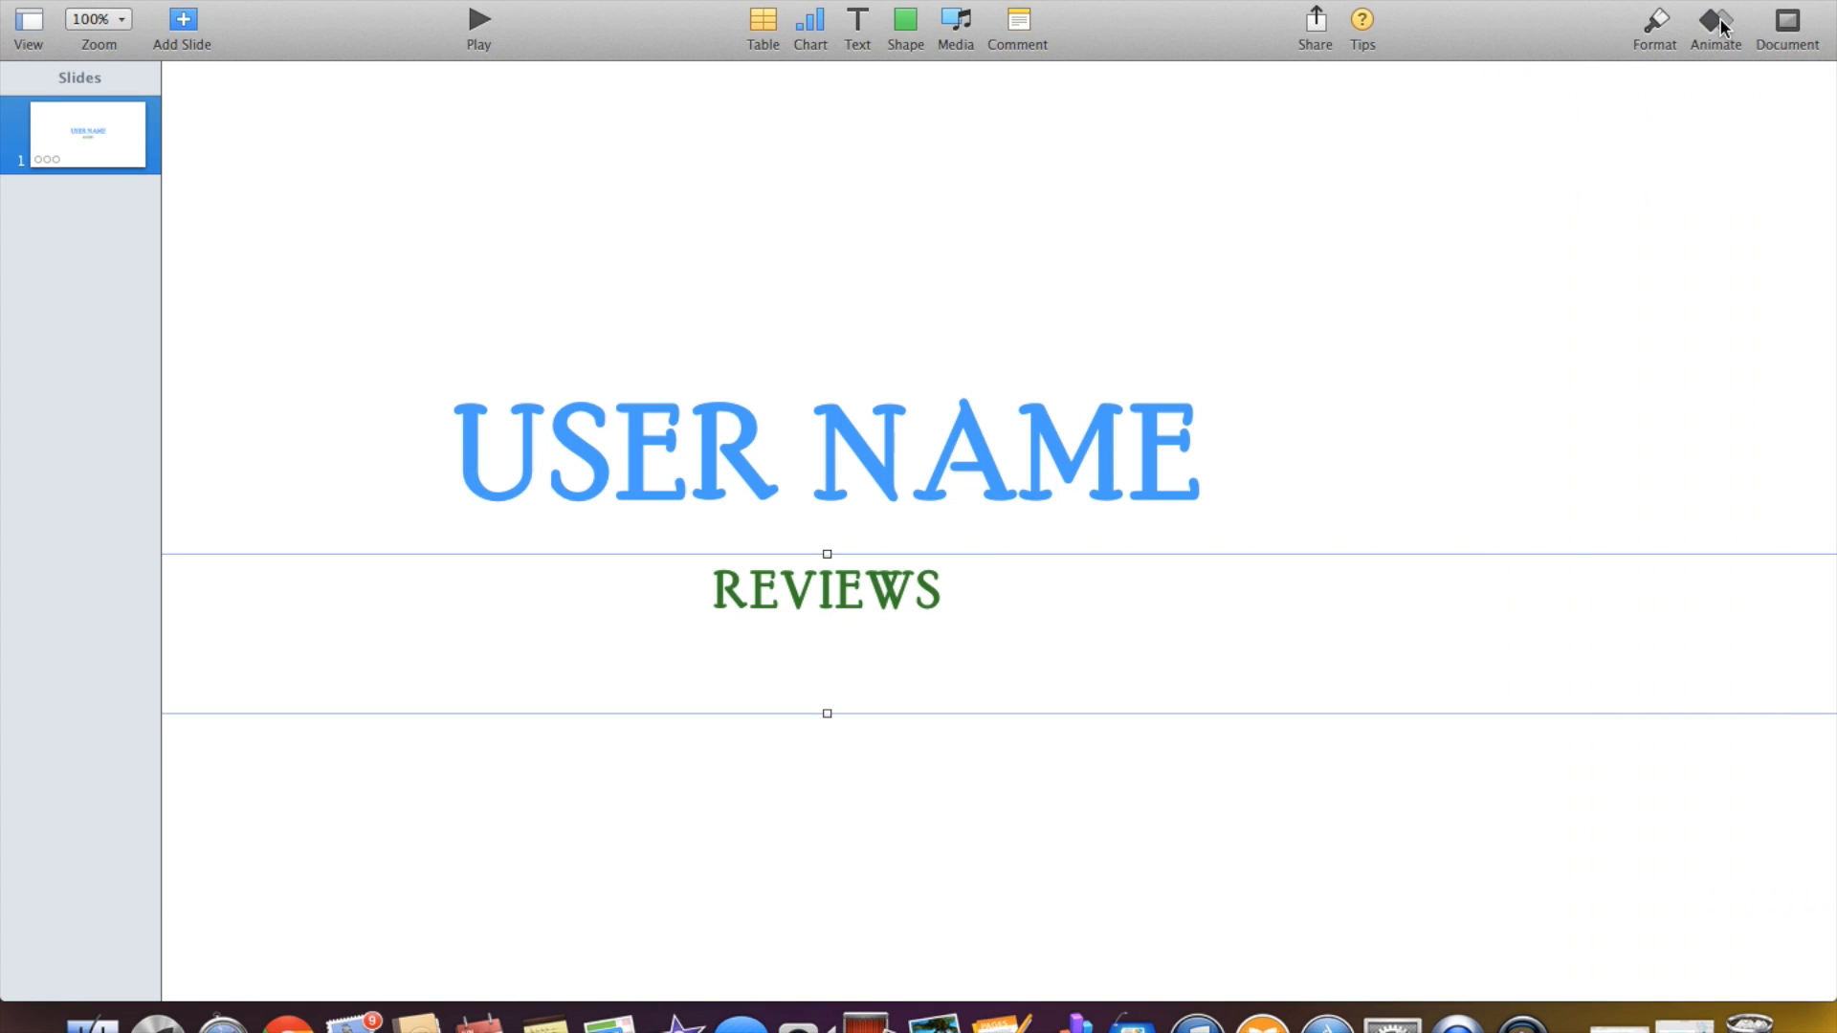
{"action": "left_click", "coordinate": [1721, 27]}
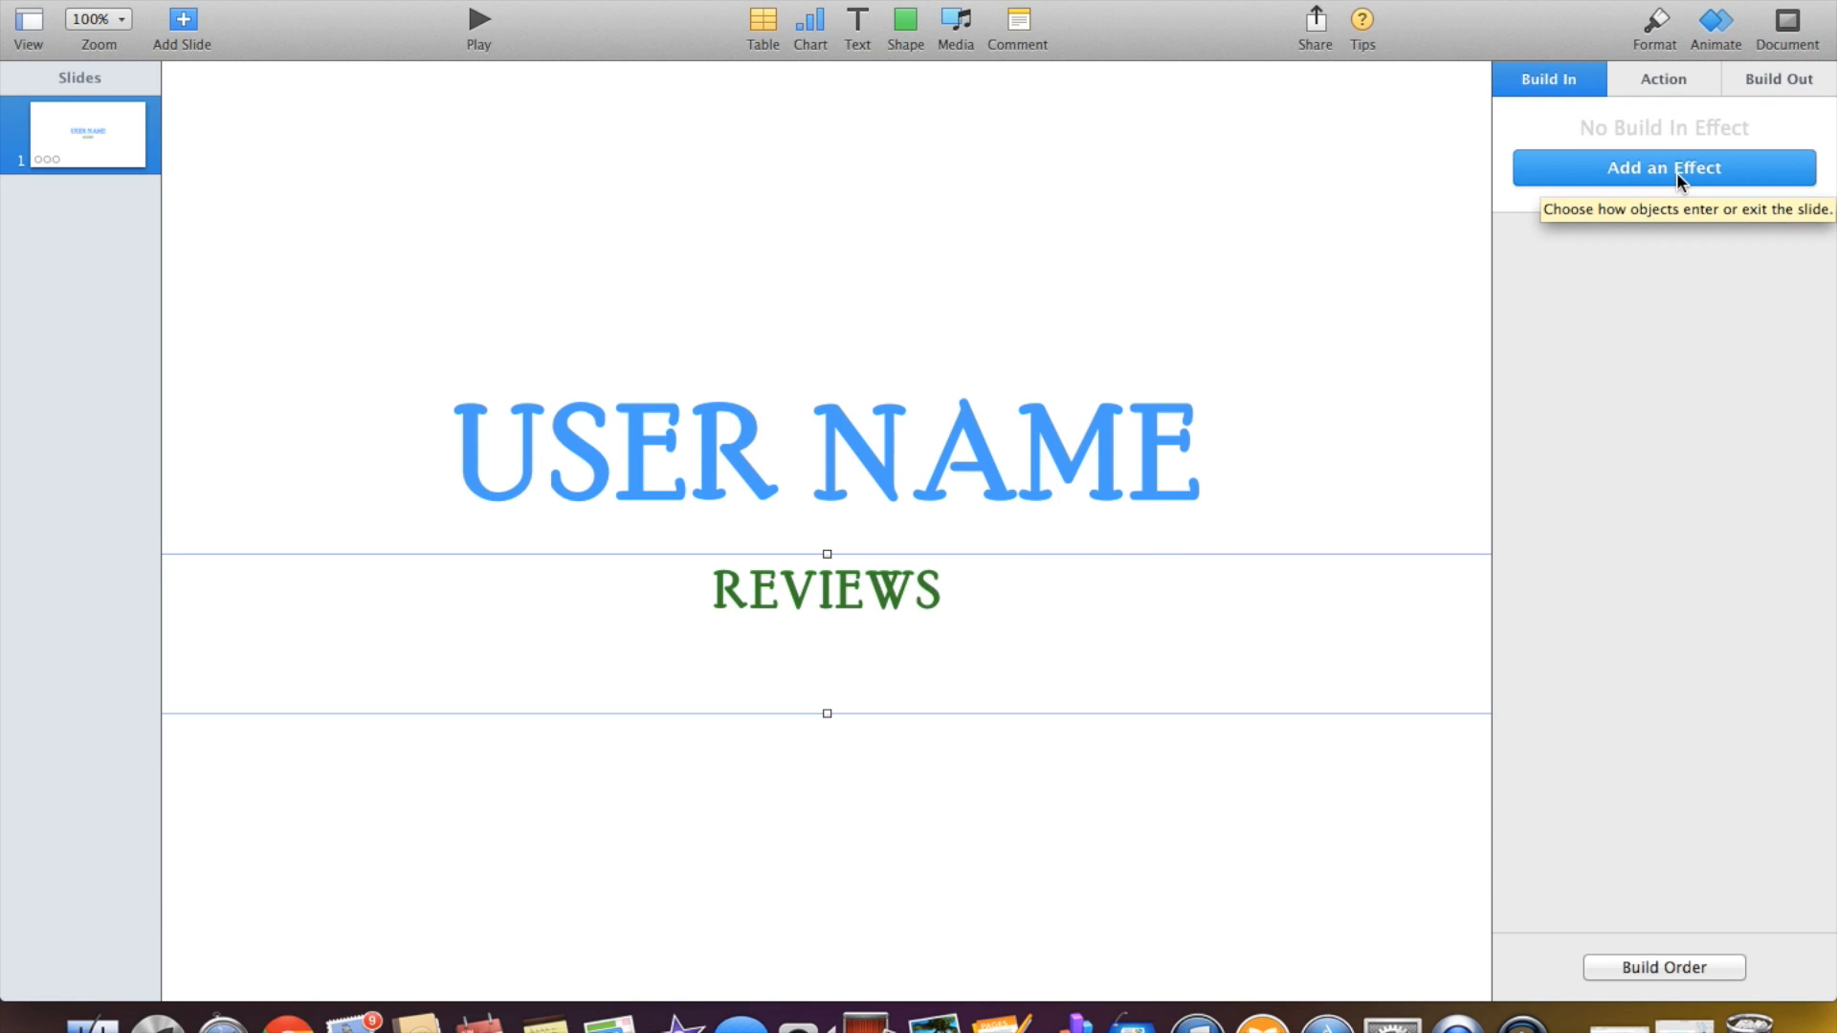
{"action": "left_click", "coordinate": [1676, 172]}
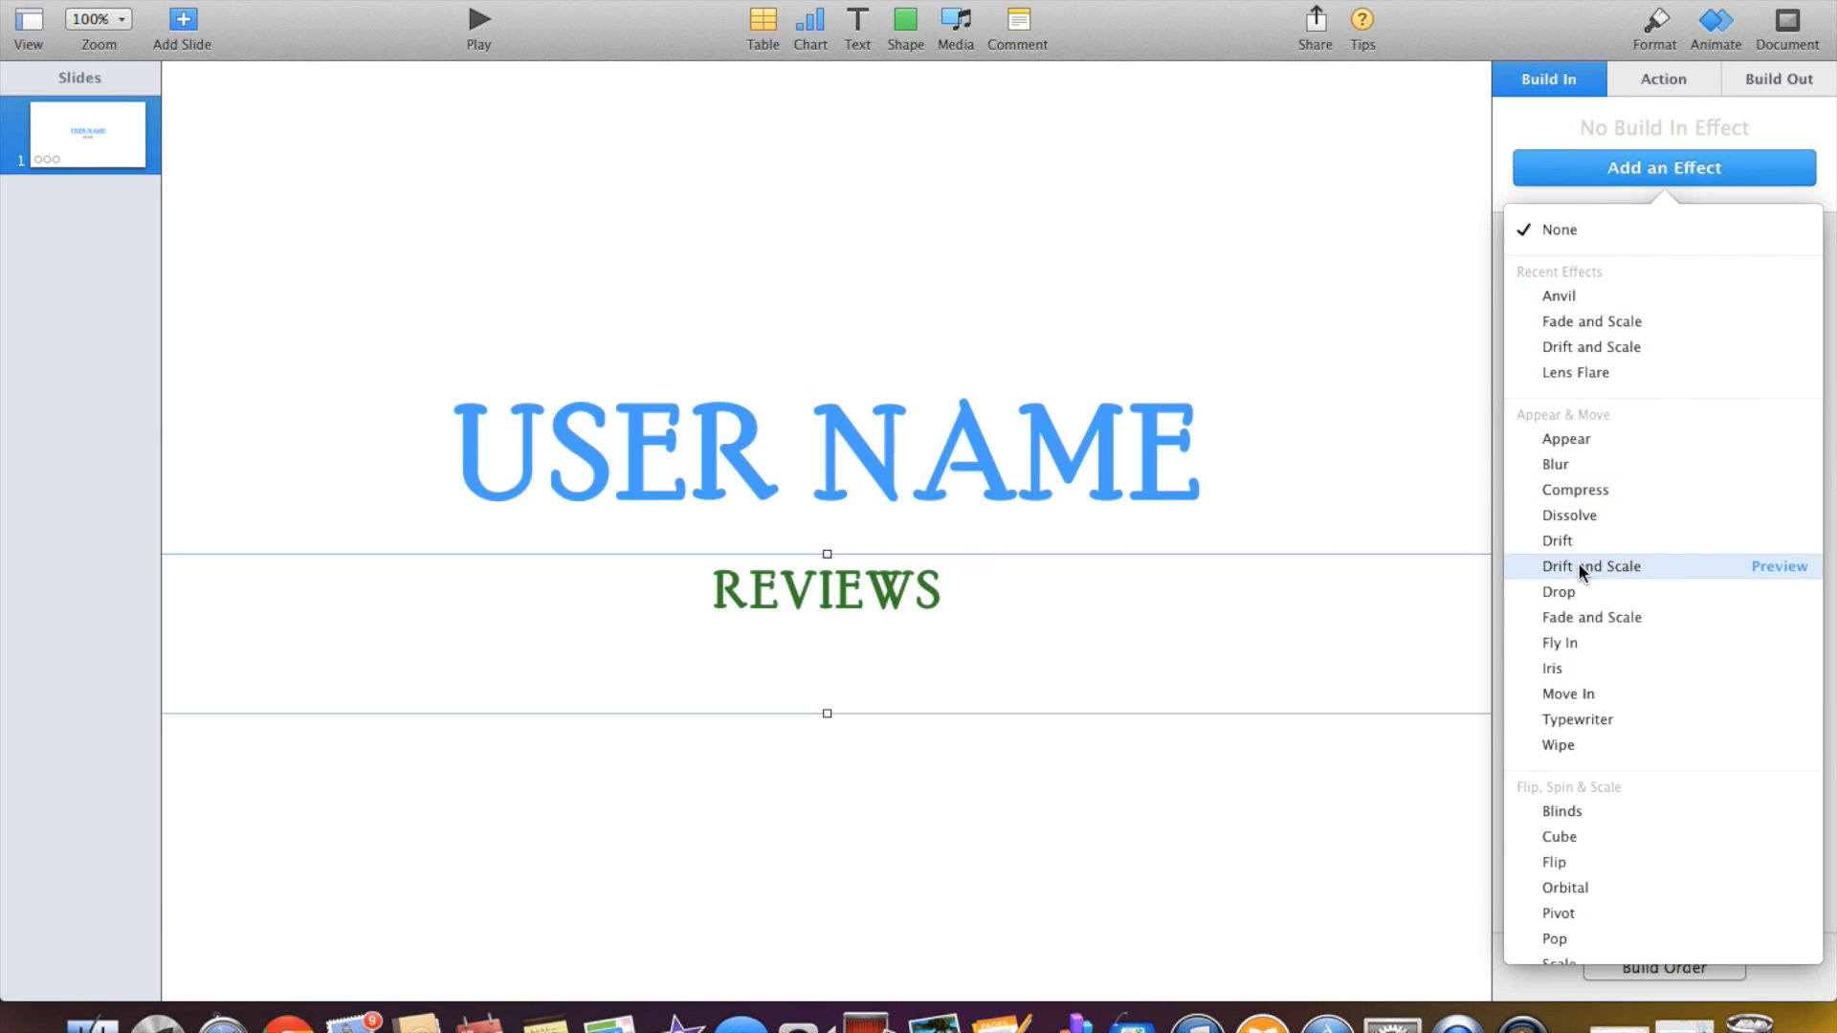
{"action": "left_click", "coordinate": [1598, 488]}
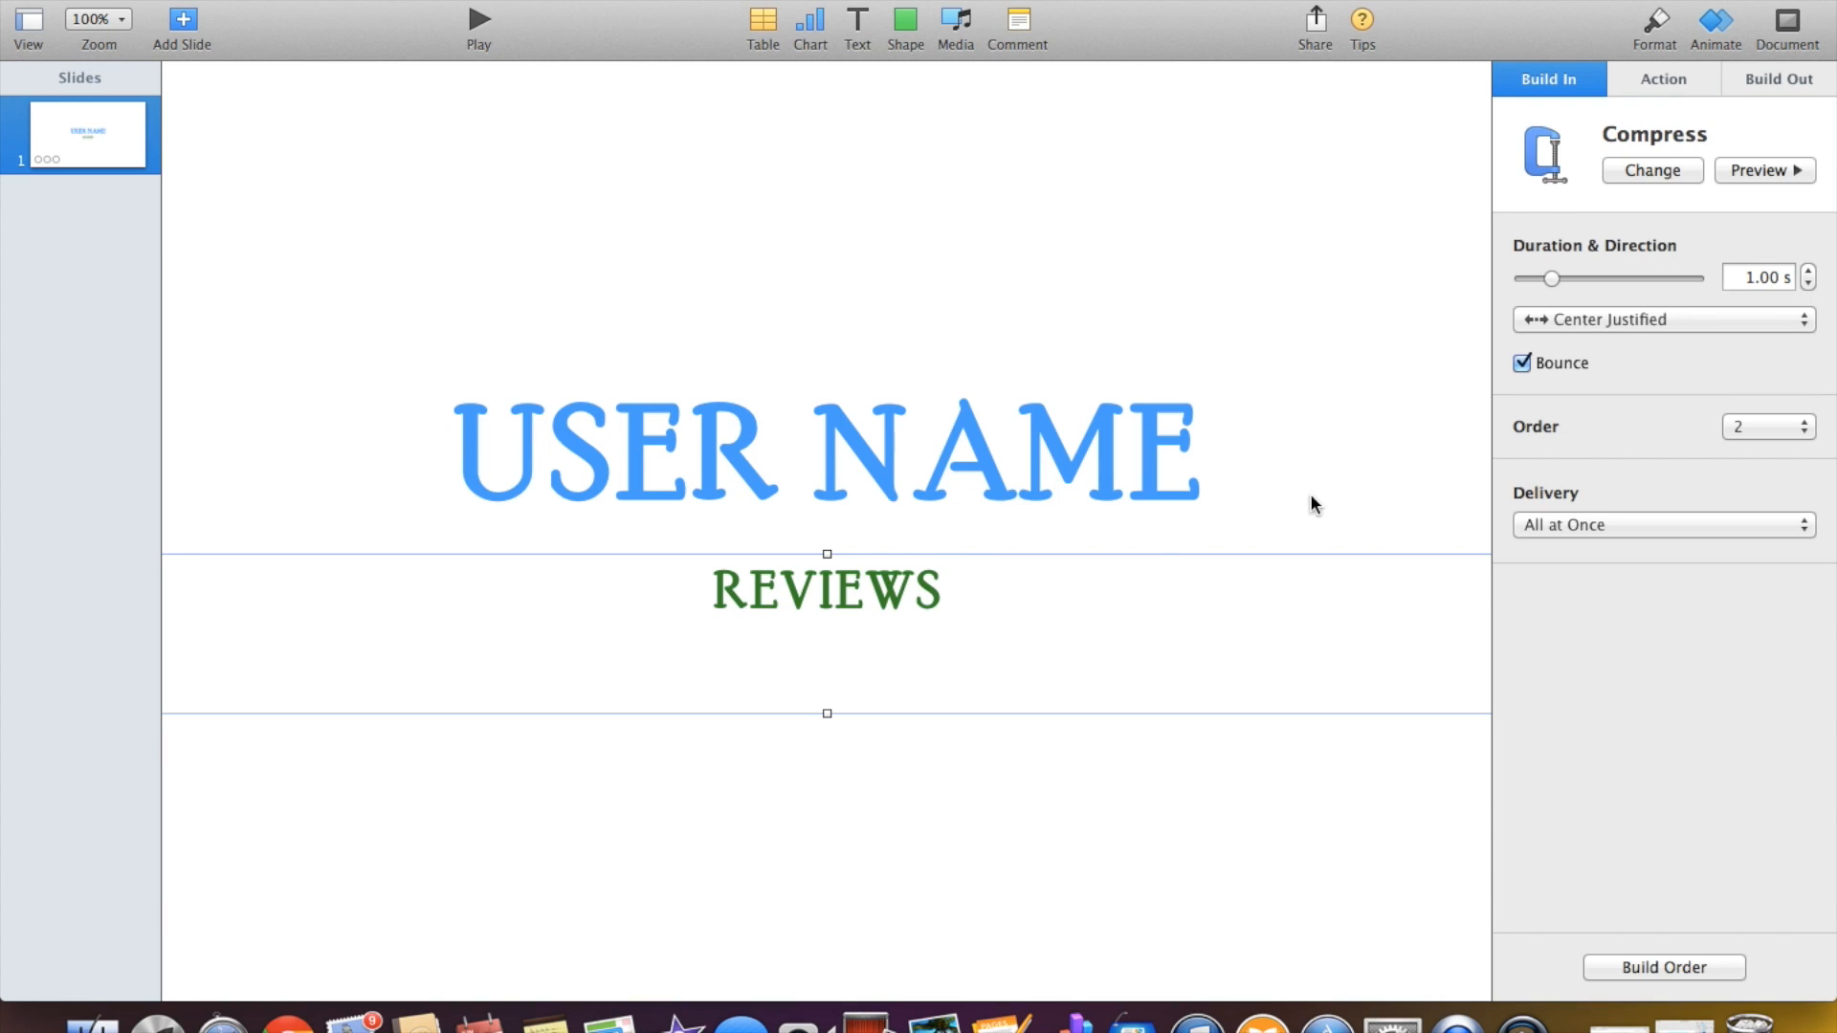
{"action": "left_click", "coordinate": [474, 29]}
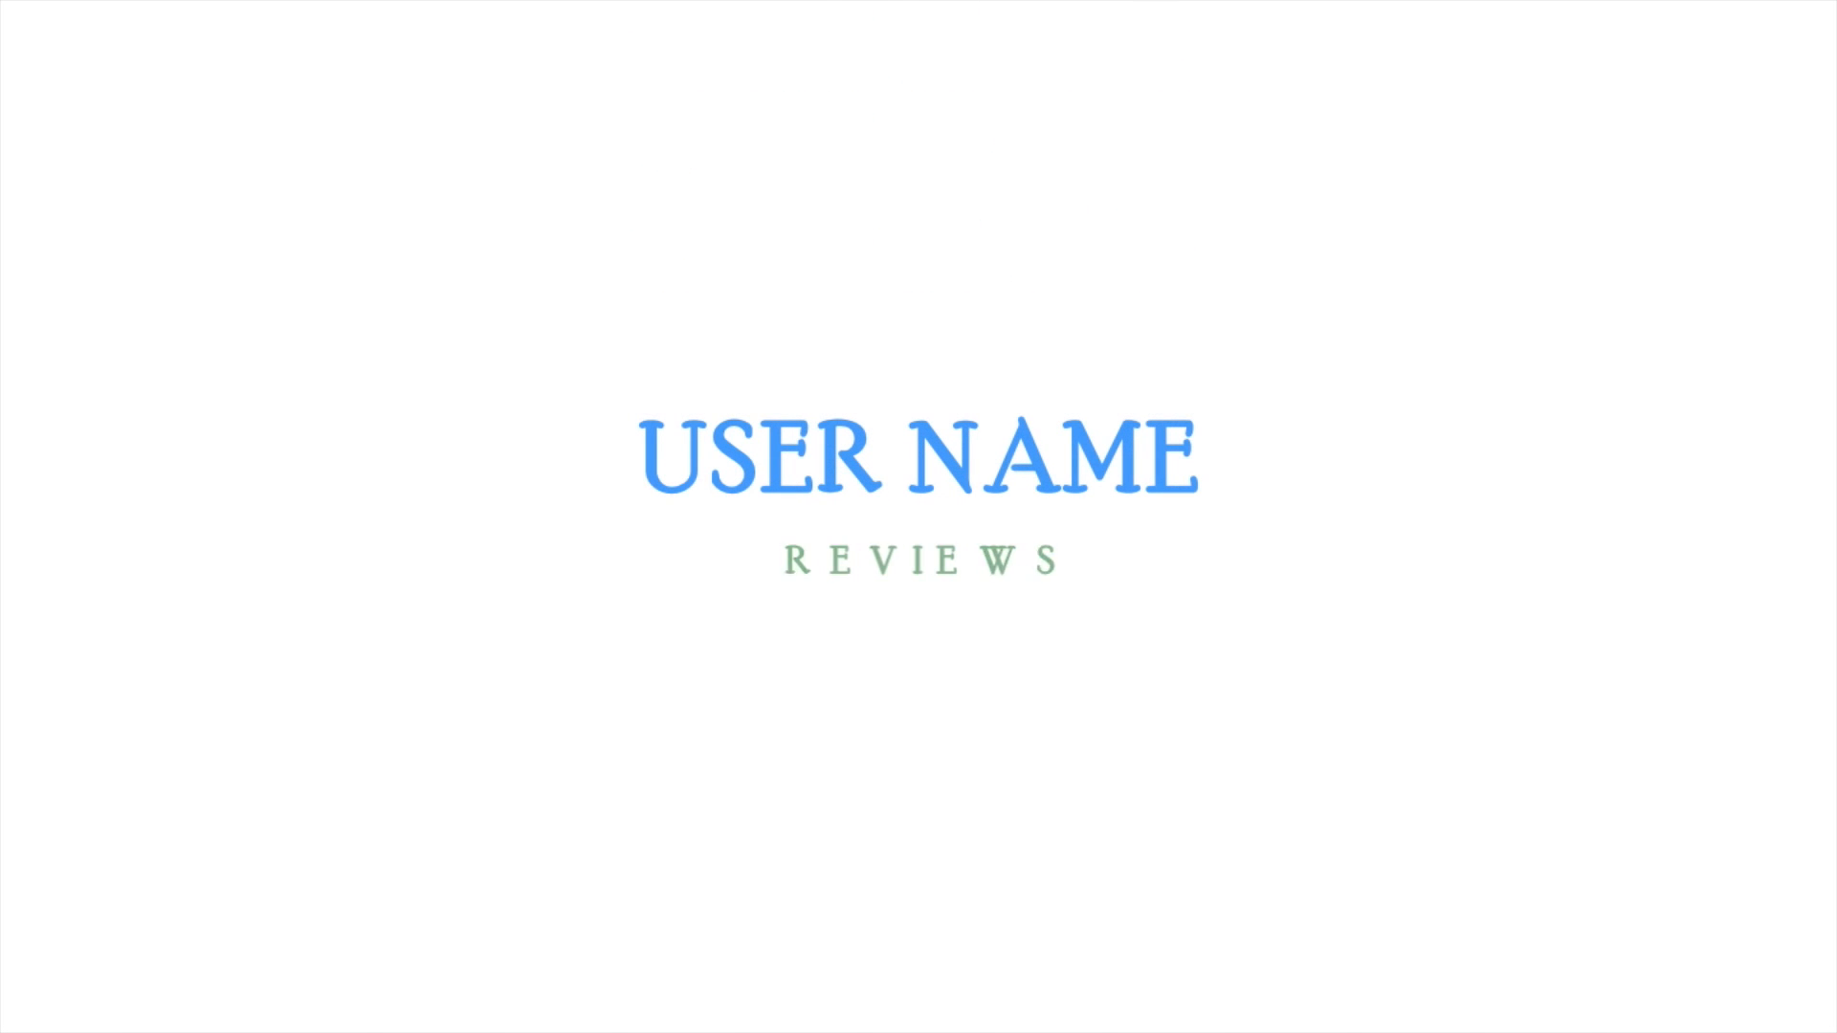
{"action": "key", "text": "Escape"}
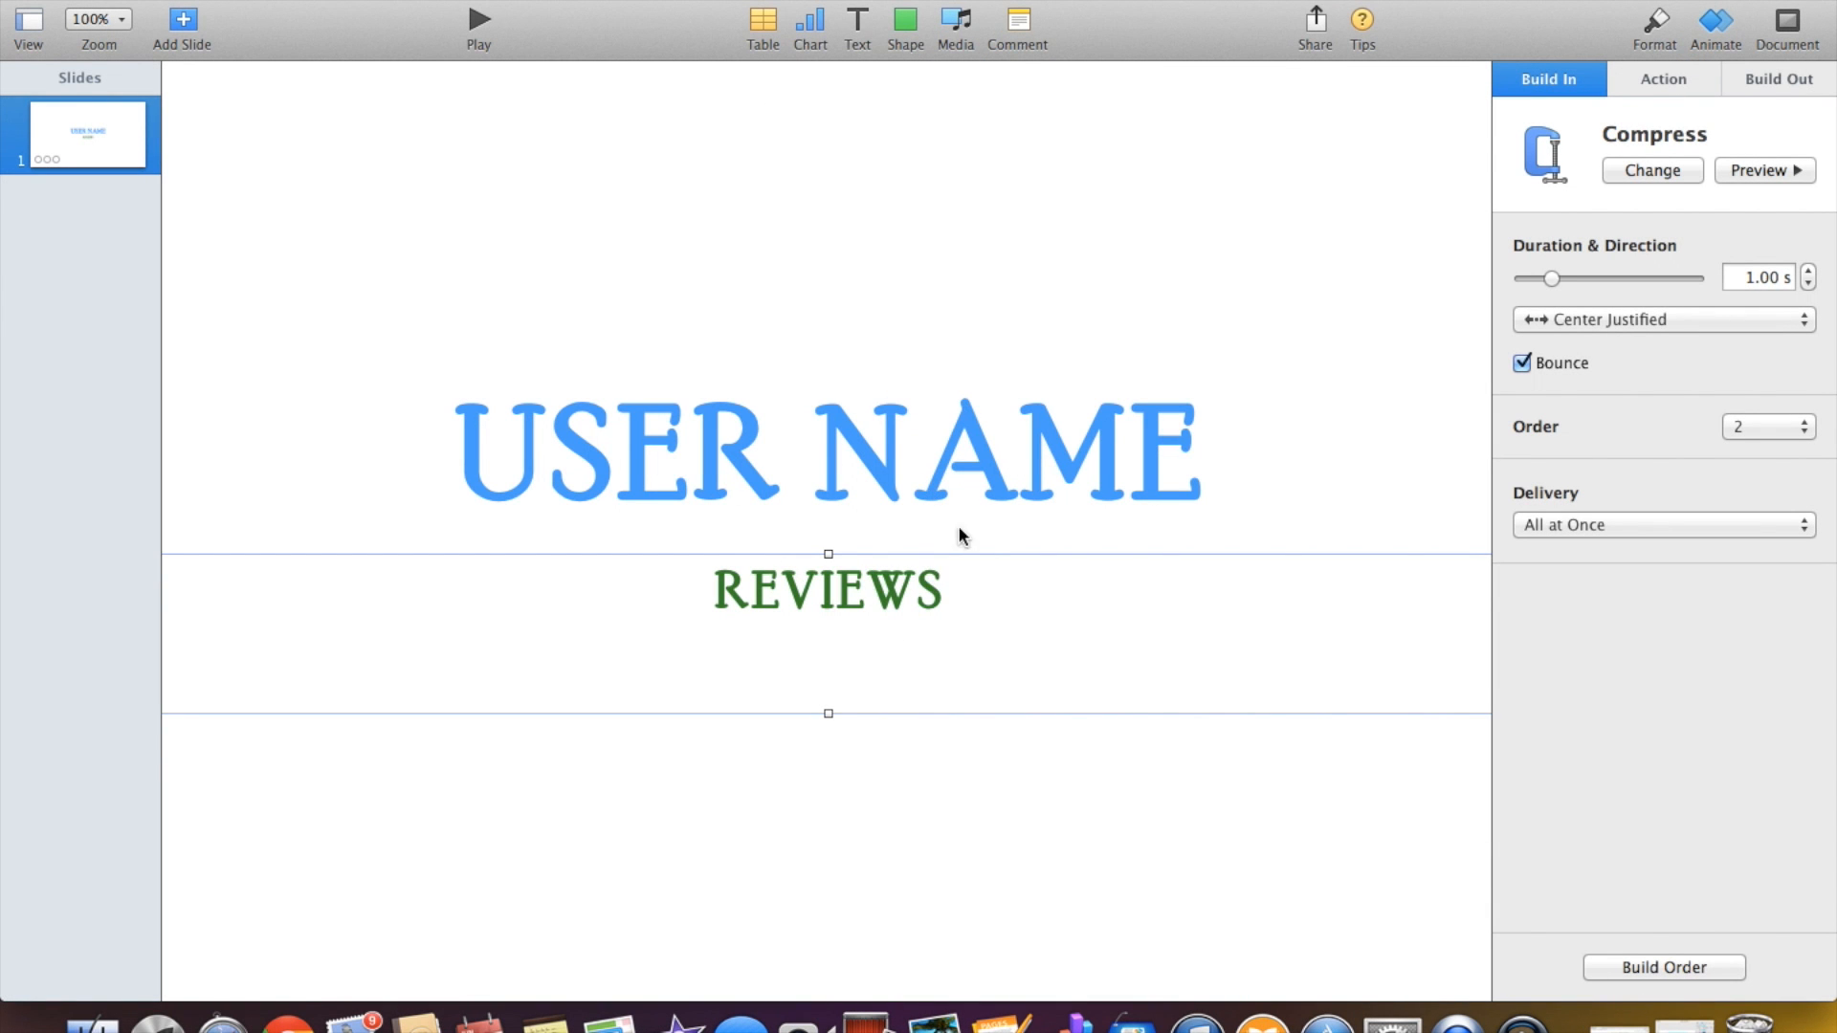
Add a Confetti build-out effect to the USER NAME title.
{"action": "left_click", "coordinate": [961, 467]}
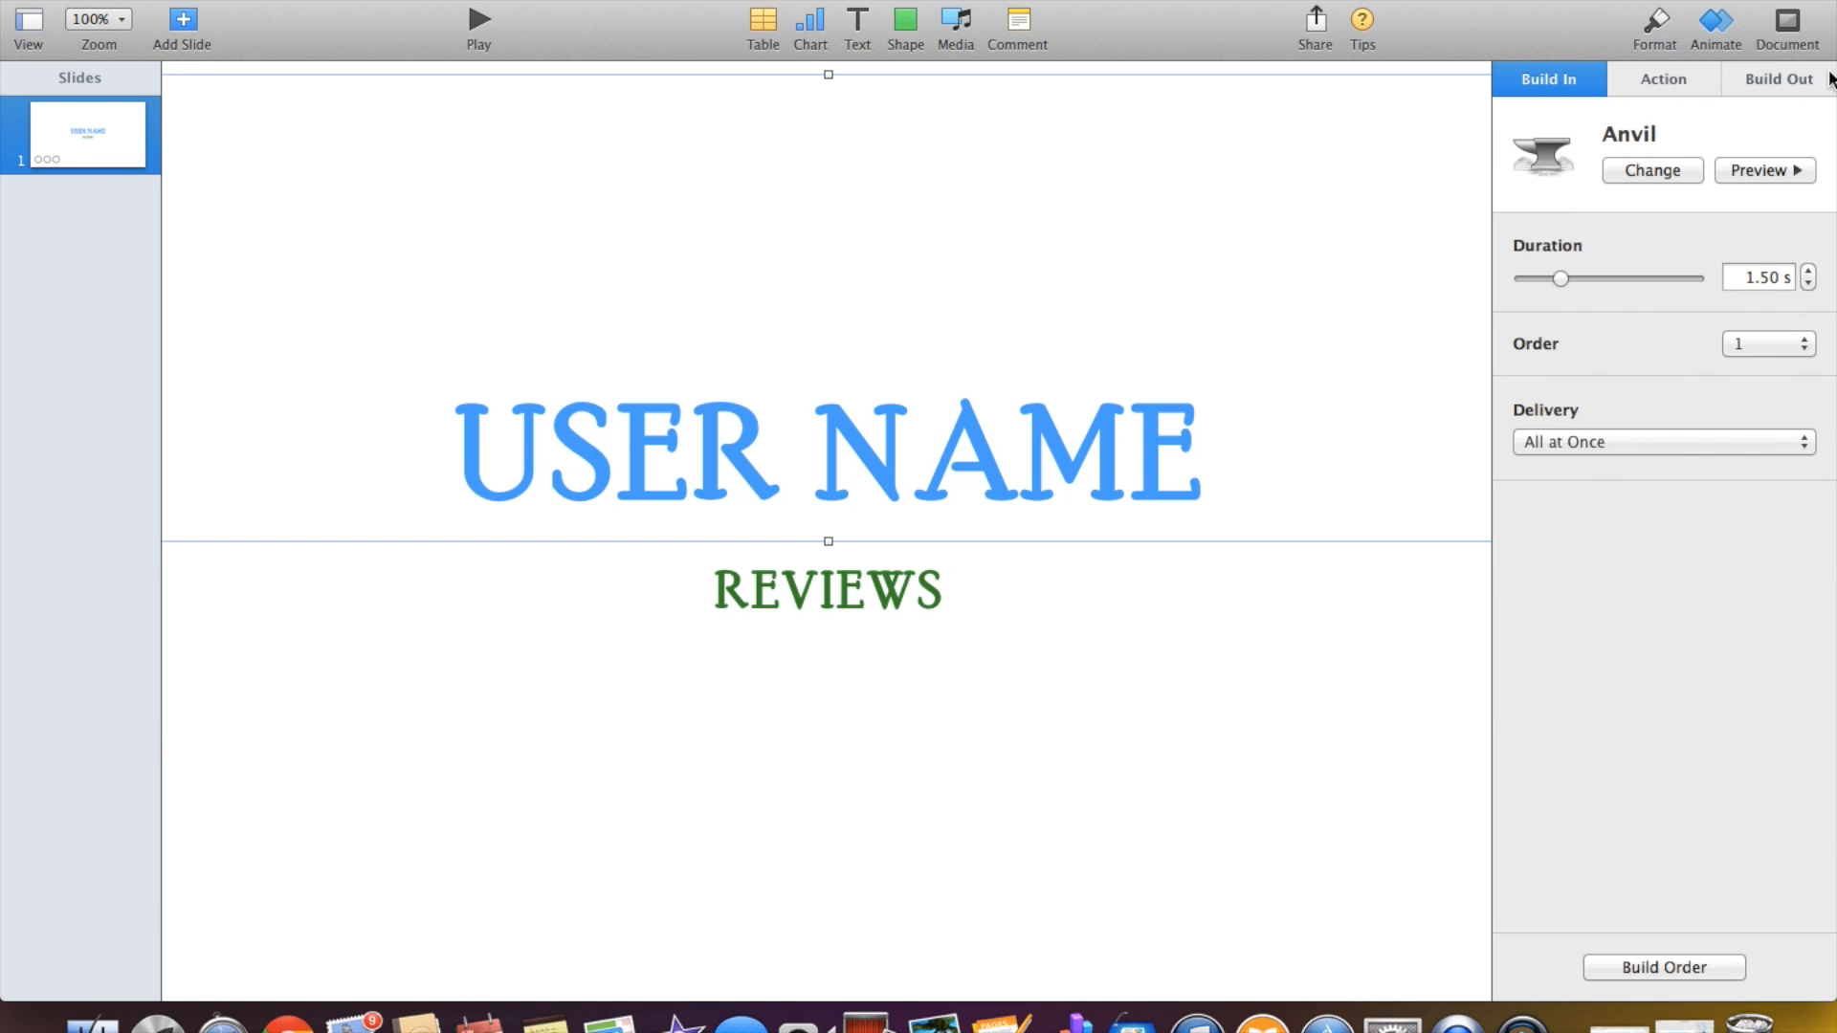
{"action": "left_click", "coordinate": [1775, 77]}
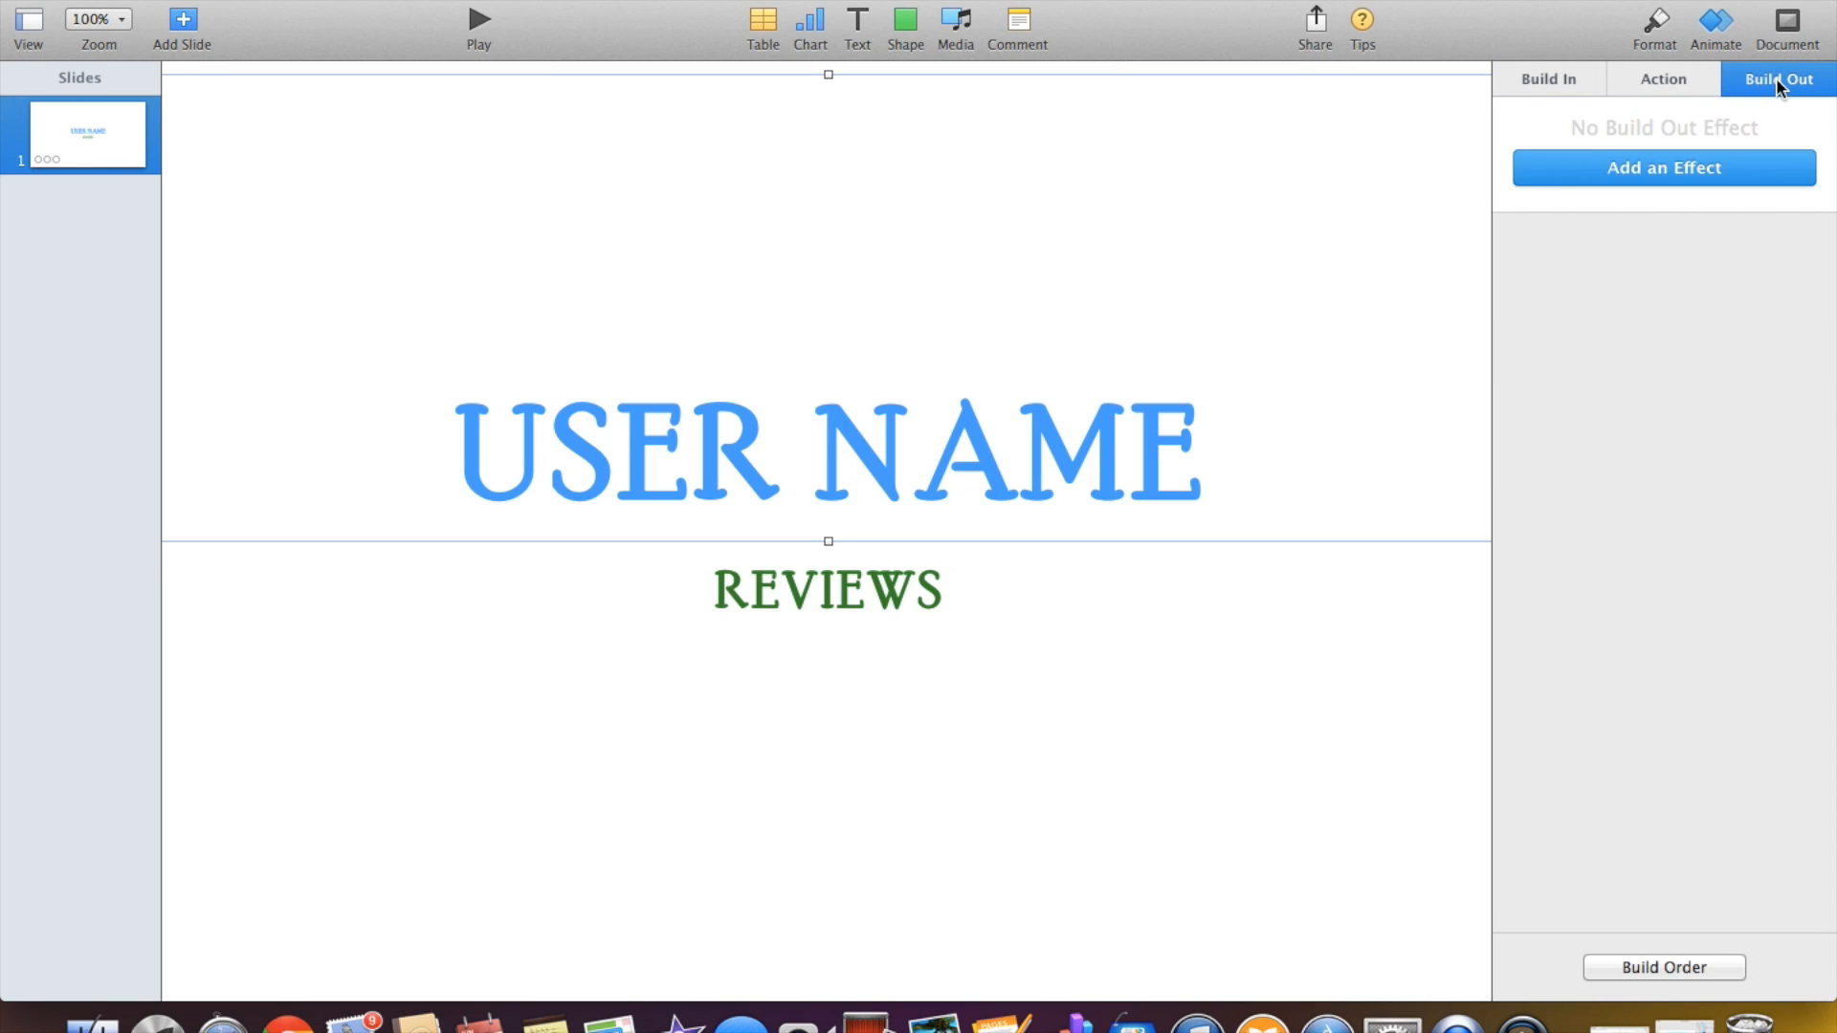
{"action": "left_click", "coordinate": [1678, 168]}
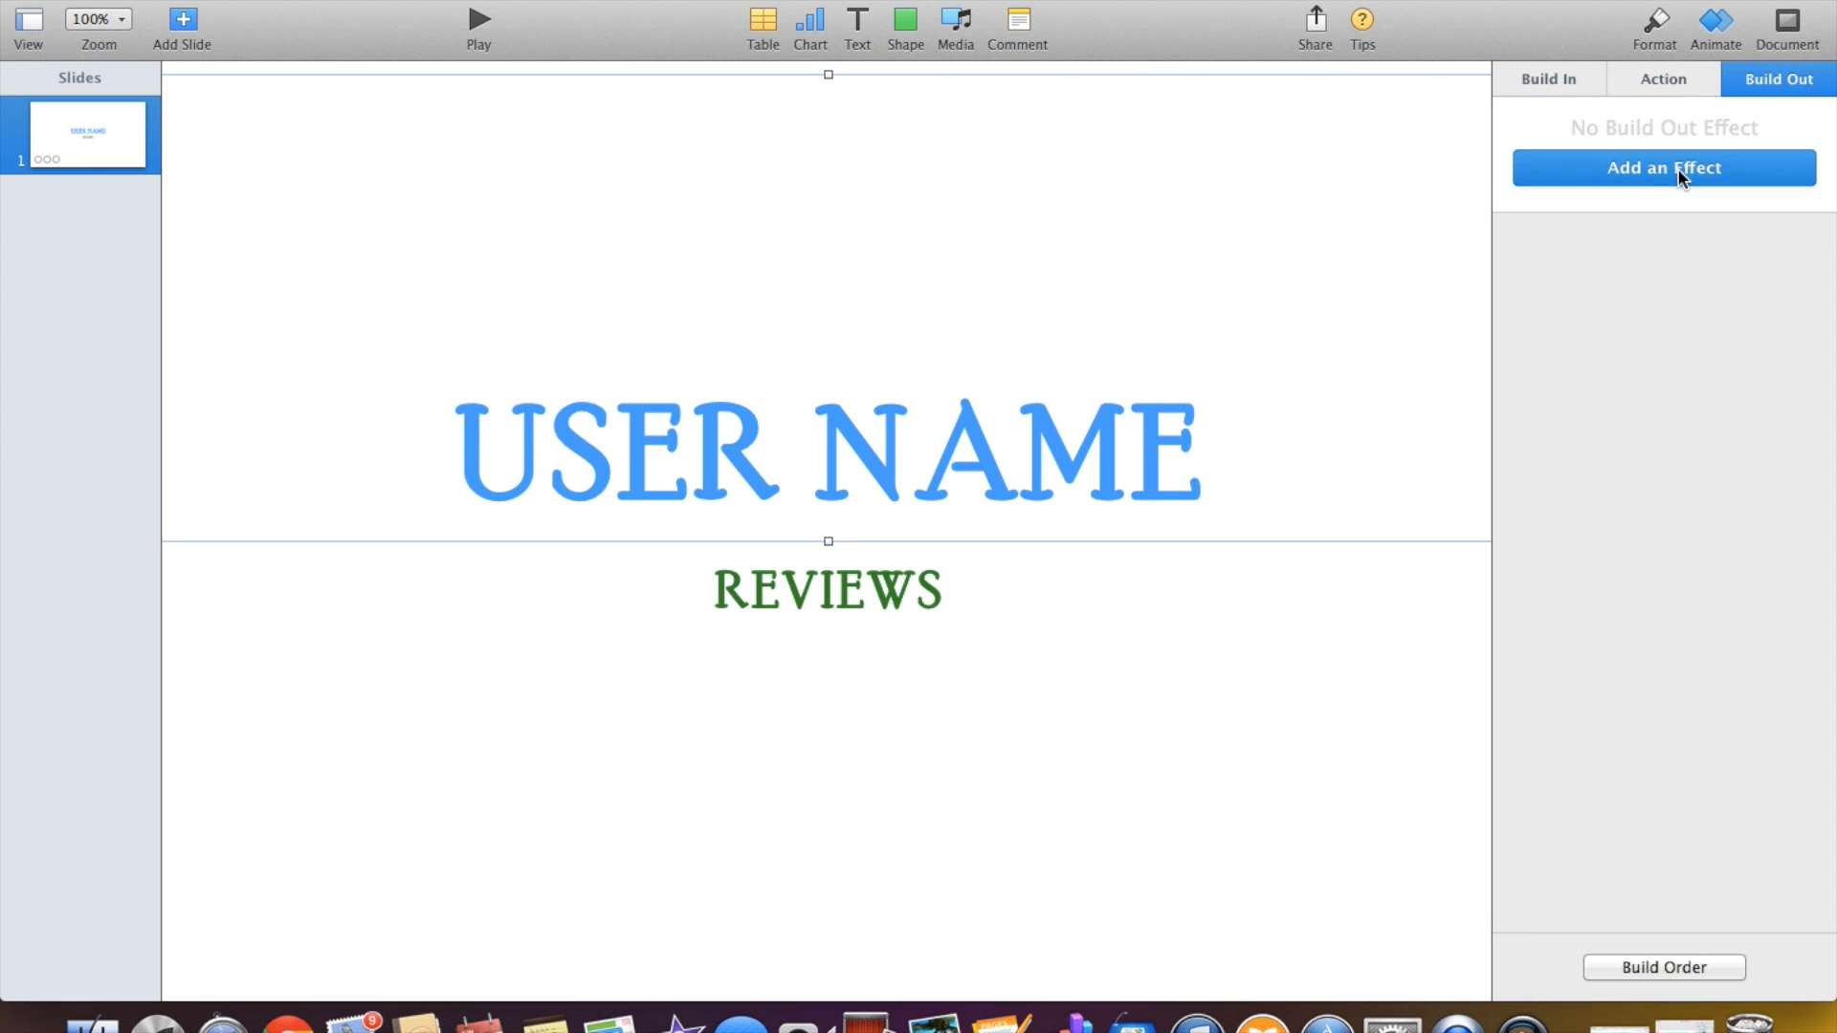
{"action": "scroll", "coordinate": [1553, 660], "scroll_direction": "down", "scroll_amount": 8}
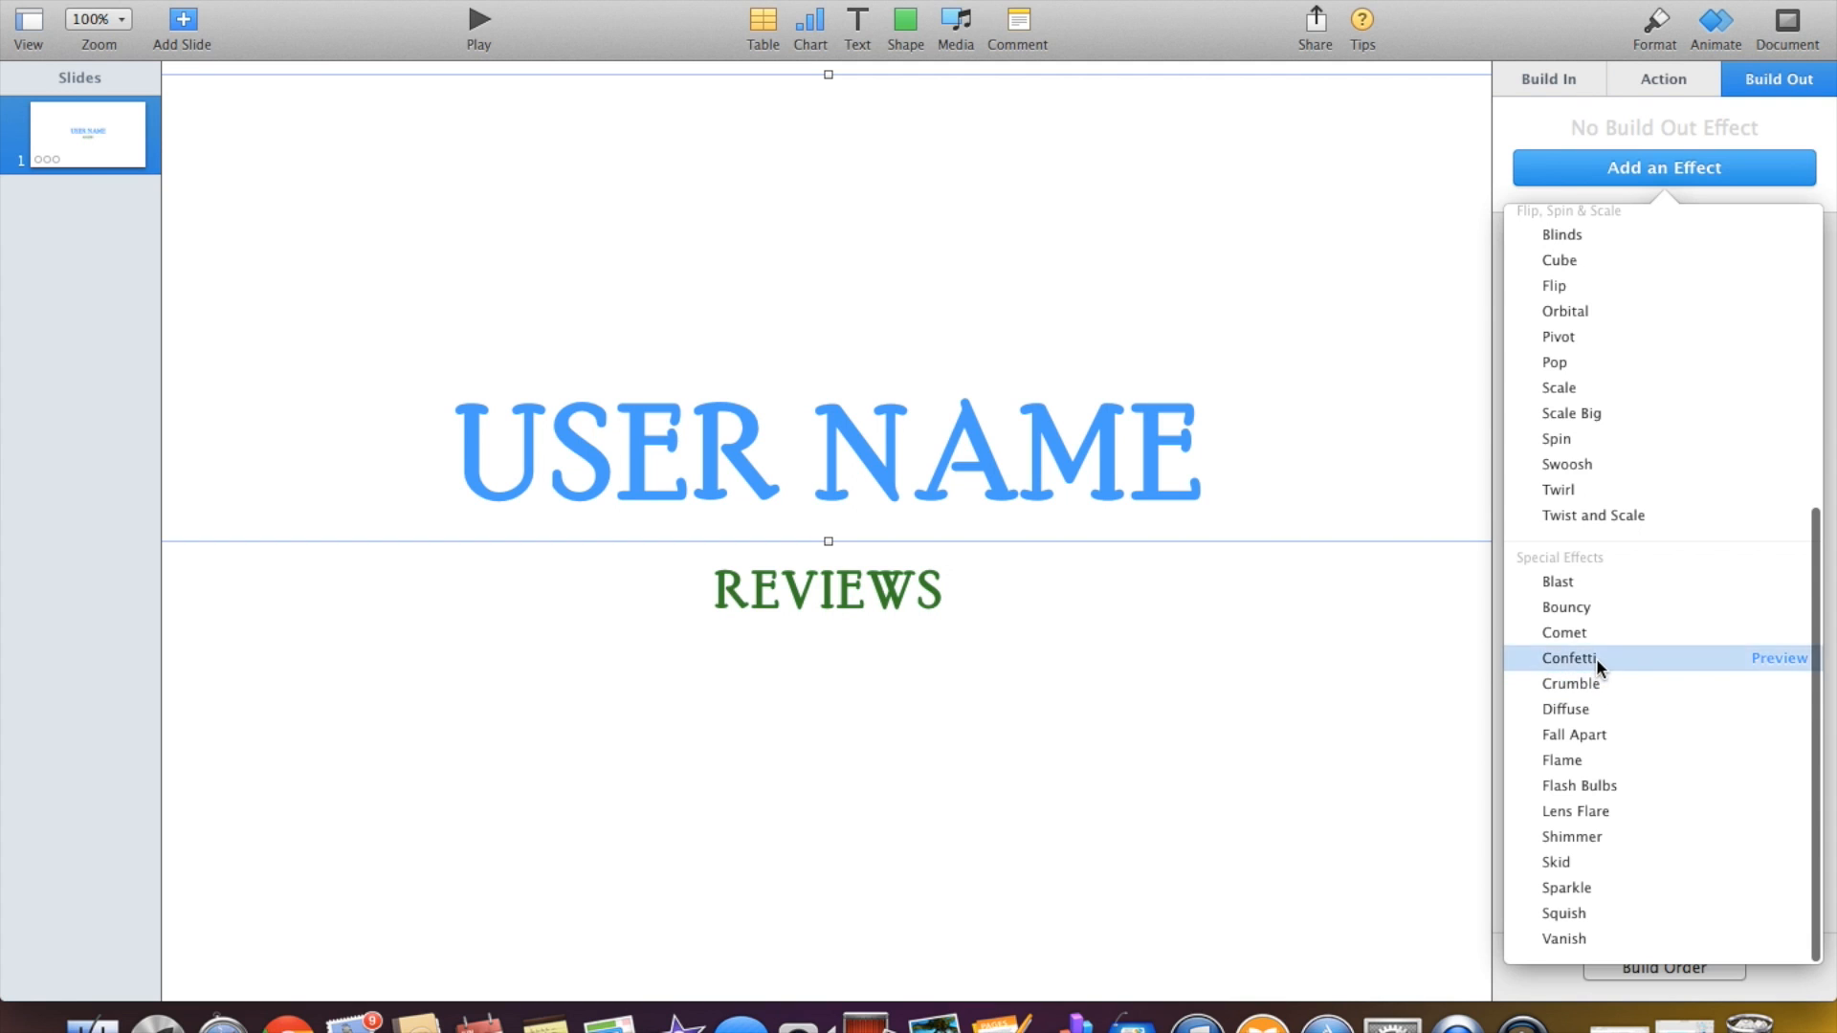
{"action": "left_click", "coordinate": [1596, 658]}
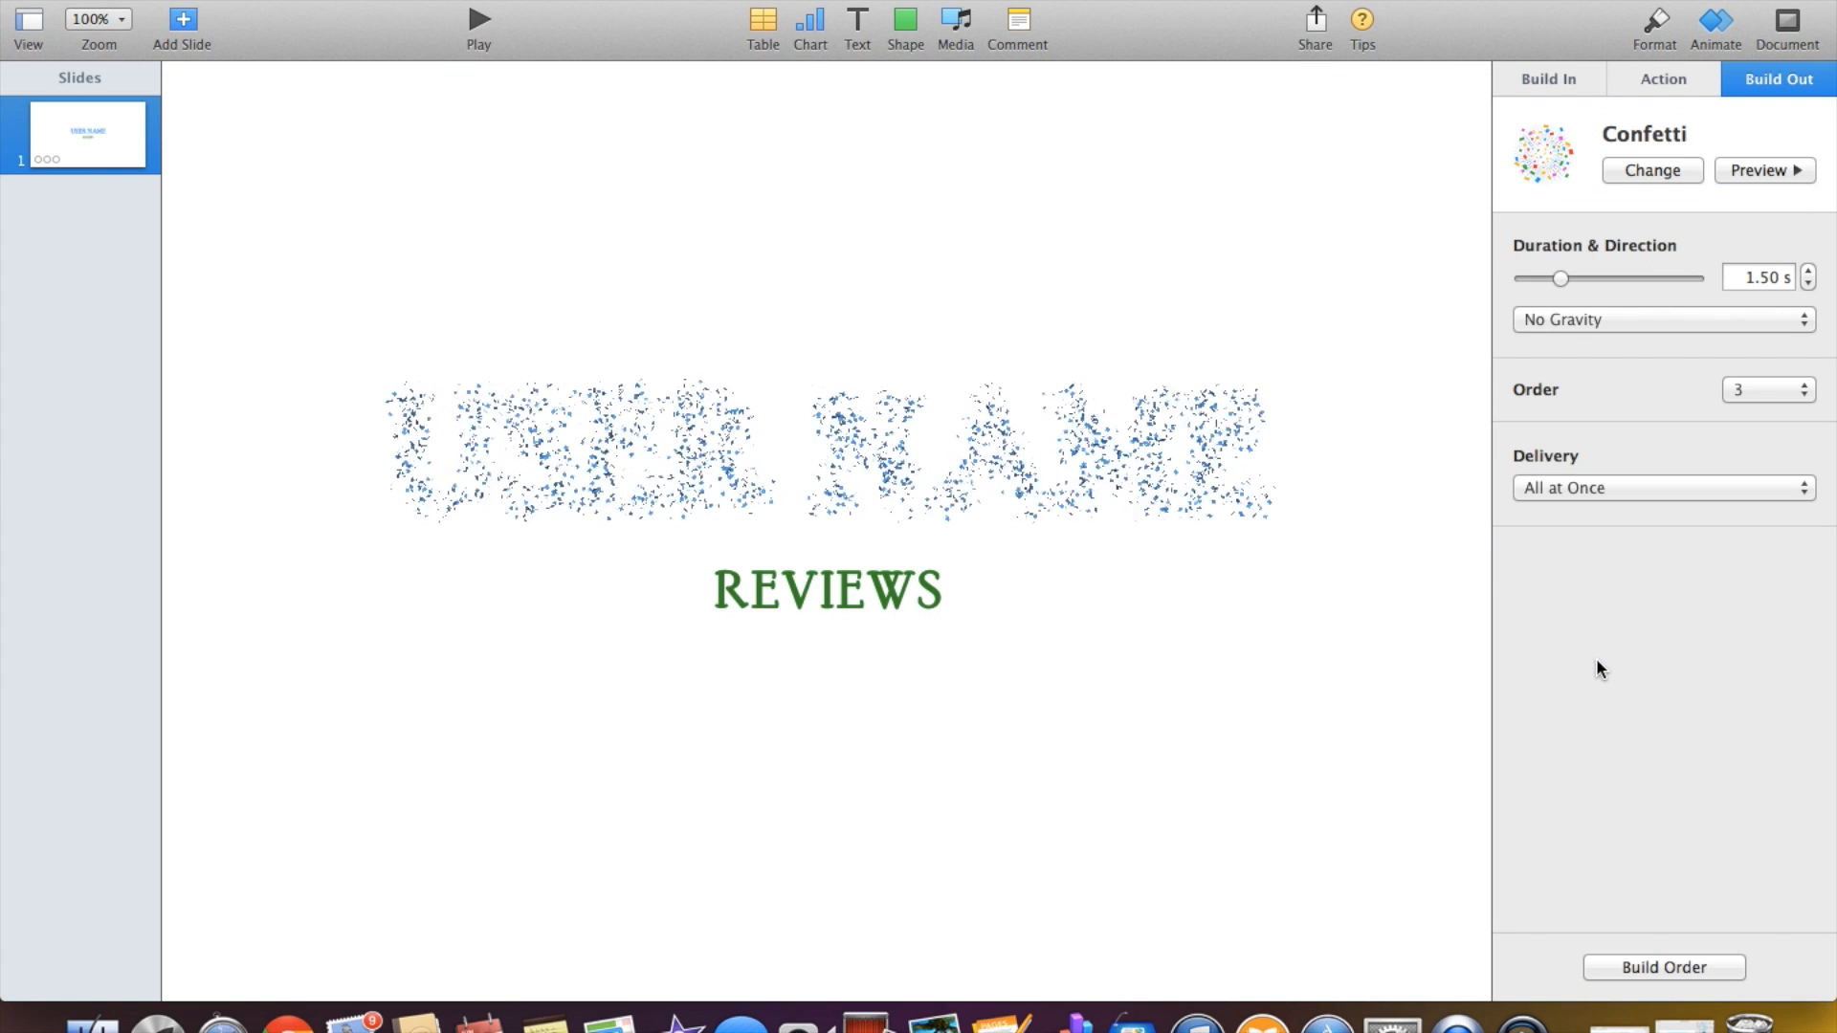
Change the REVIEWS subtitle's build-in effect to Confetti.
{"action": "left_click", "coordinate": [806, 594]}
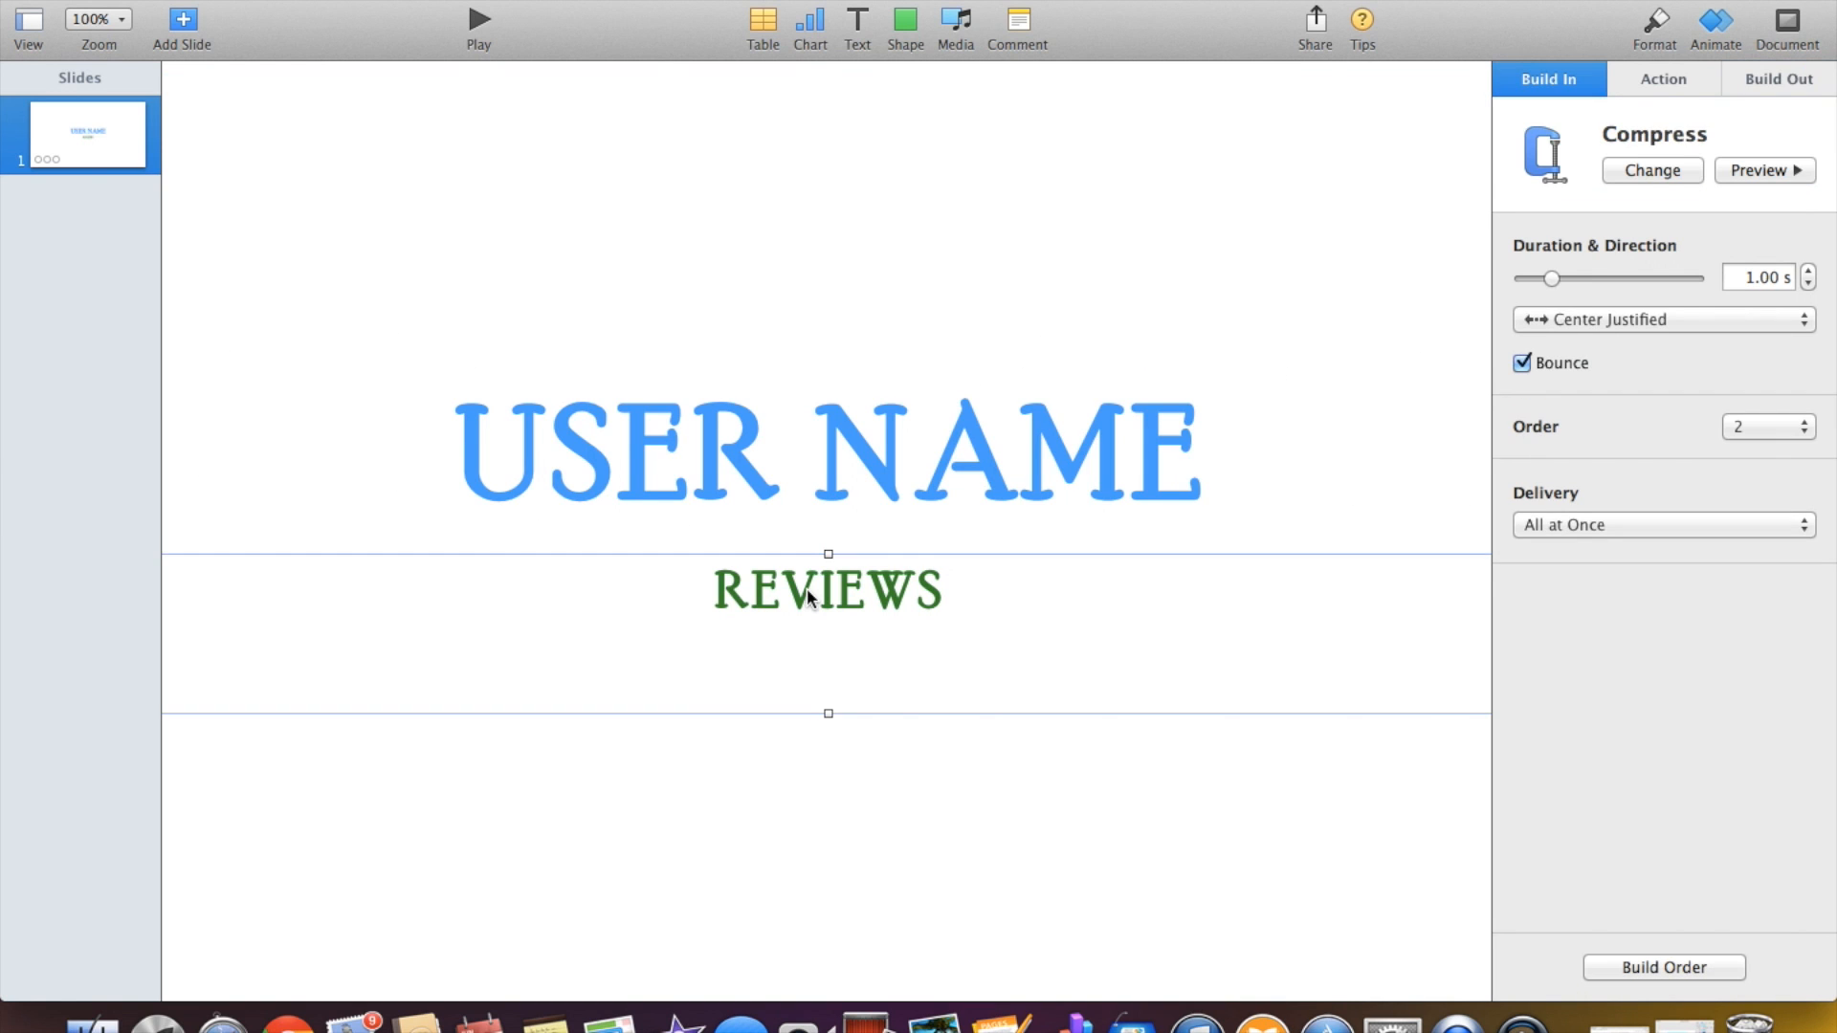
{"action": "left_click", "coordinate": [1668, 174]}
{"action": "scroll", "coordinate": [1592, 709], "scroll_direction": "down", "scroll_amount": 3}
{"action": "scroll", "coordinate": [1591, 717], "scroll_direction": "down", "scroll_amount": 5}
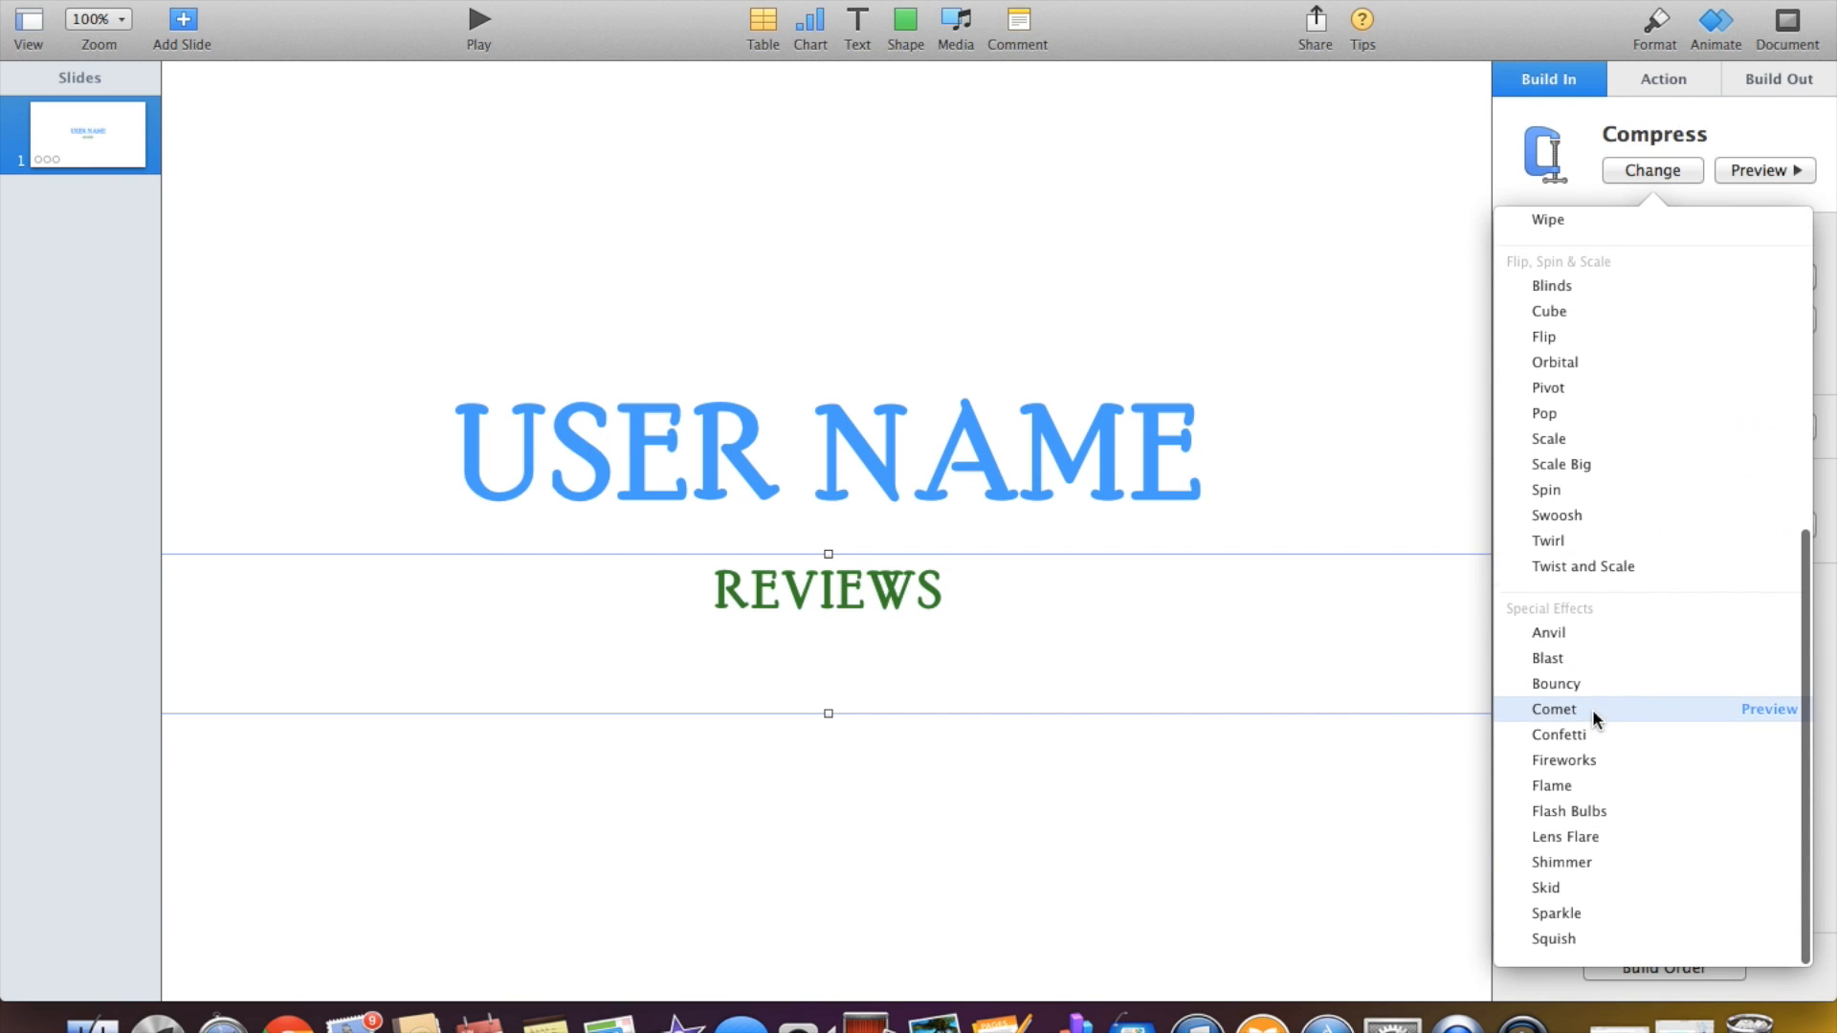
{"action": "left_click", "coordinate": [1559, 737]}
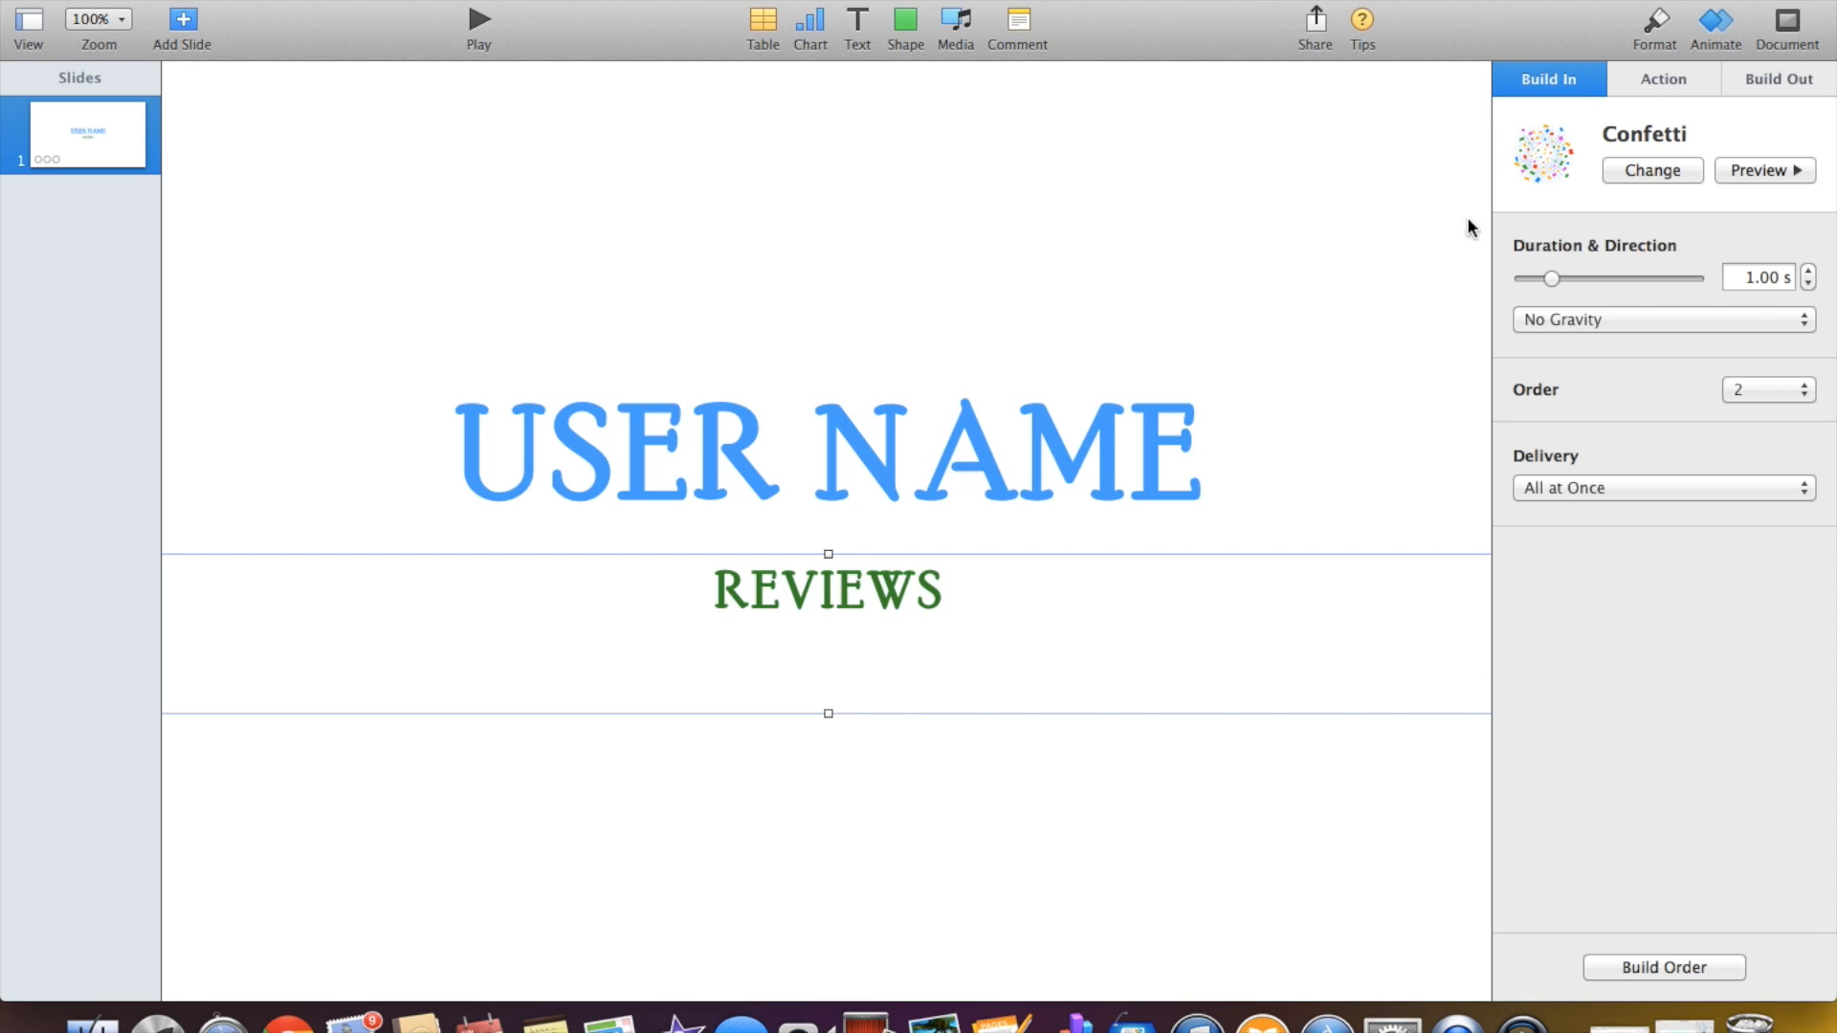
Insert two text boxes and place them side by side below the REVIEWS subtitle.
{"action": "left_click", "coordinate": [857, 23]}
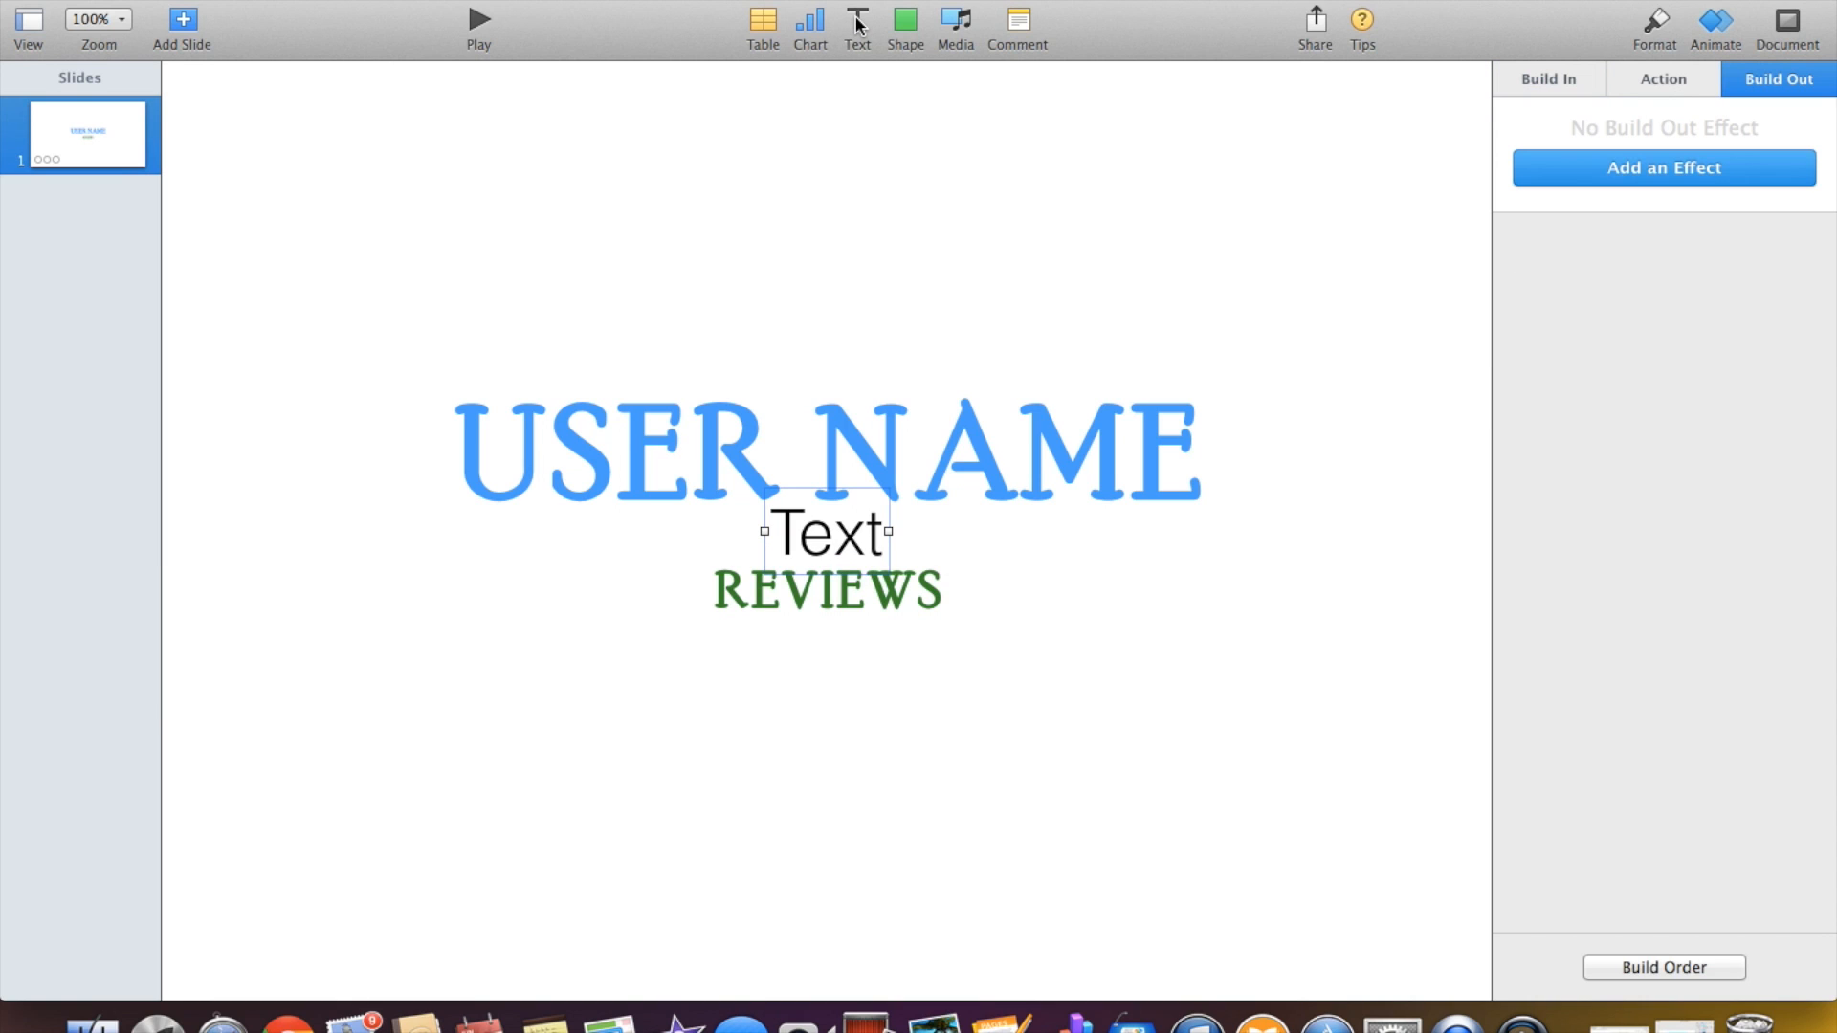
{"action": "left_click", "coordinate": [858, 43]}
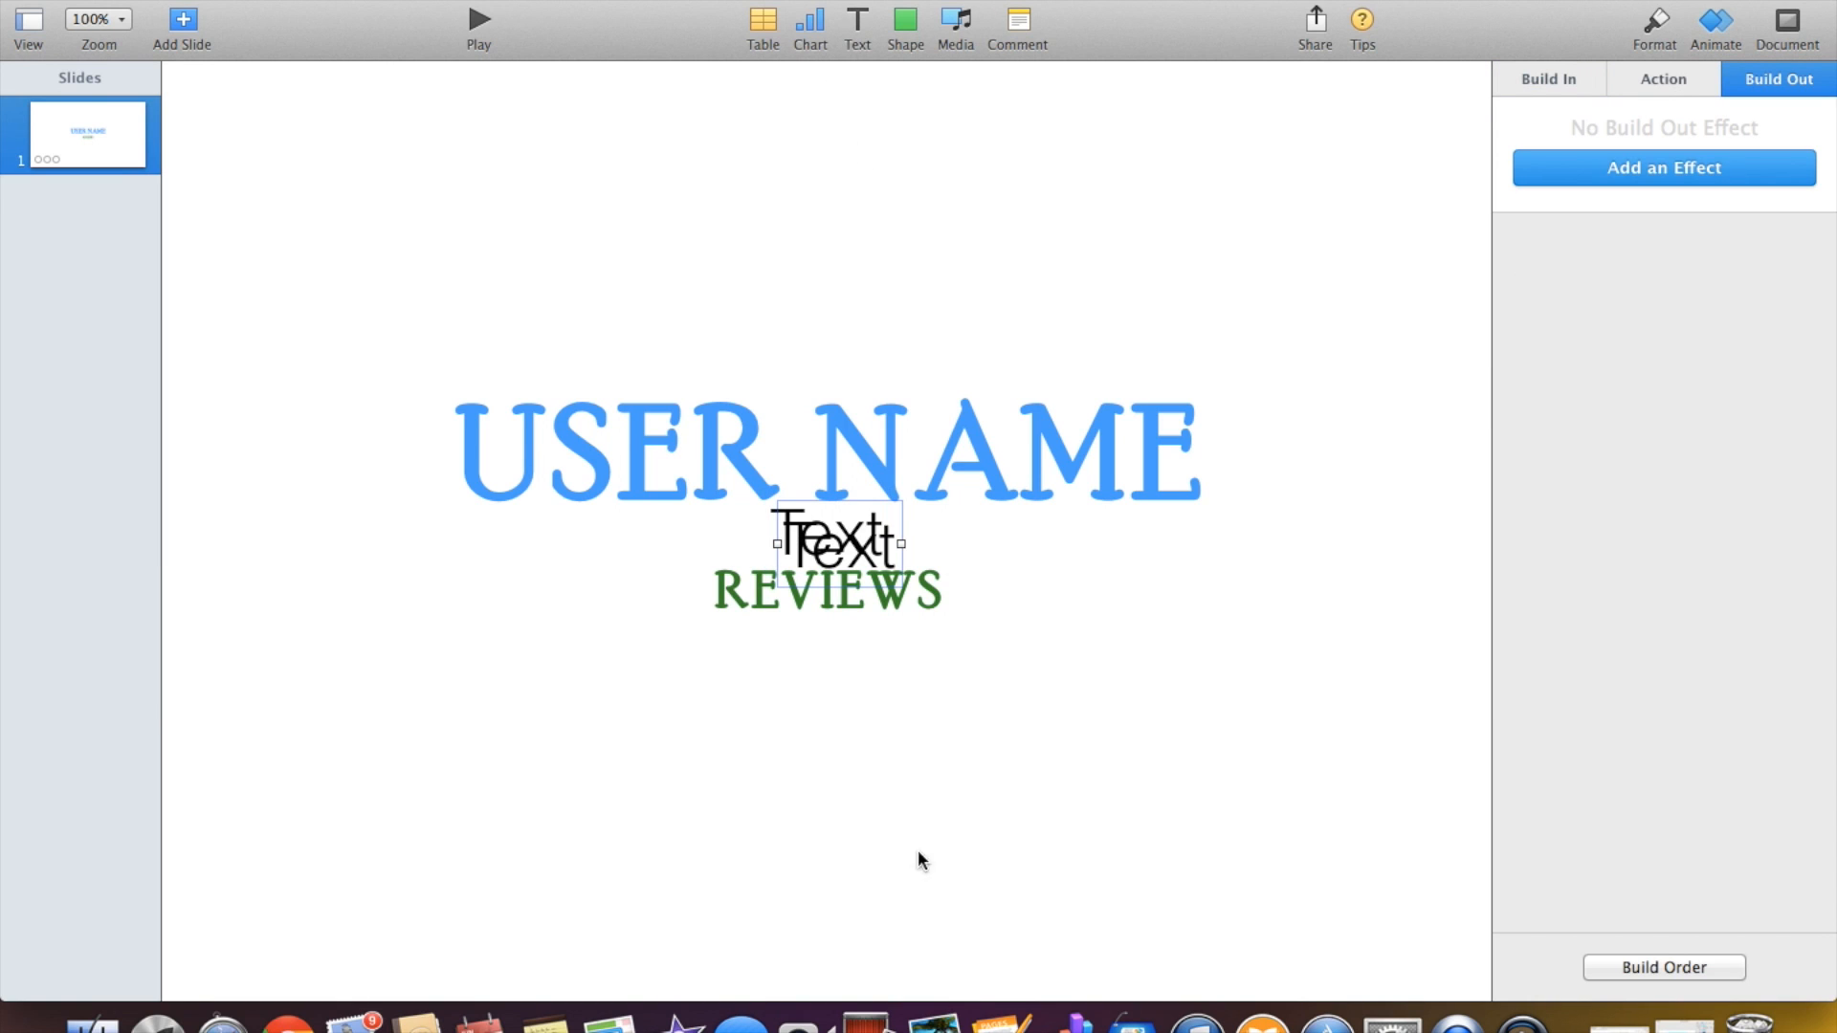
{"action": "left_click_drag", "start_coordinate": [858, 559], "coordinate": [667, 812]}
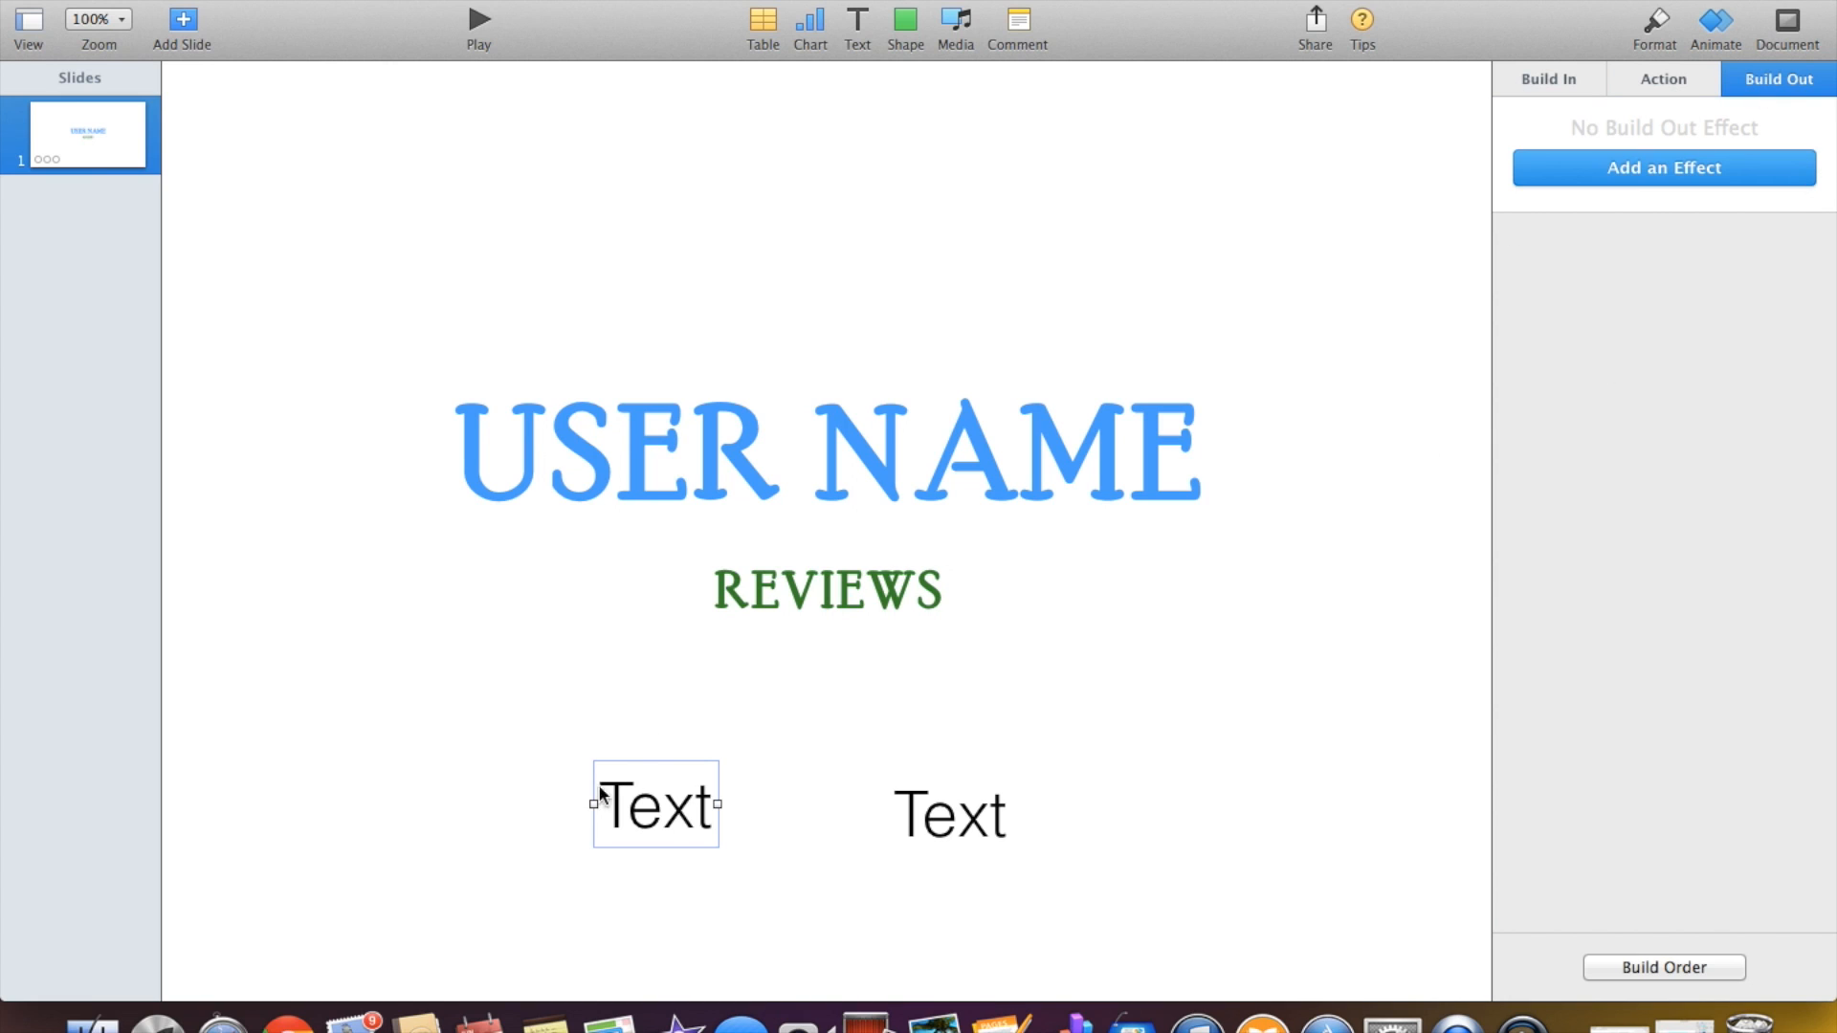
Delete both placeholder text boxes below the REVIEWS subtitle.
{"action": "double_click", "coordinate": [658, 819]}
{"action": "key", "text": "BackSpace"}
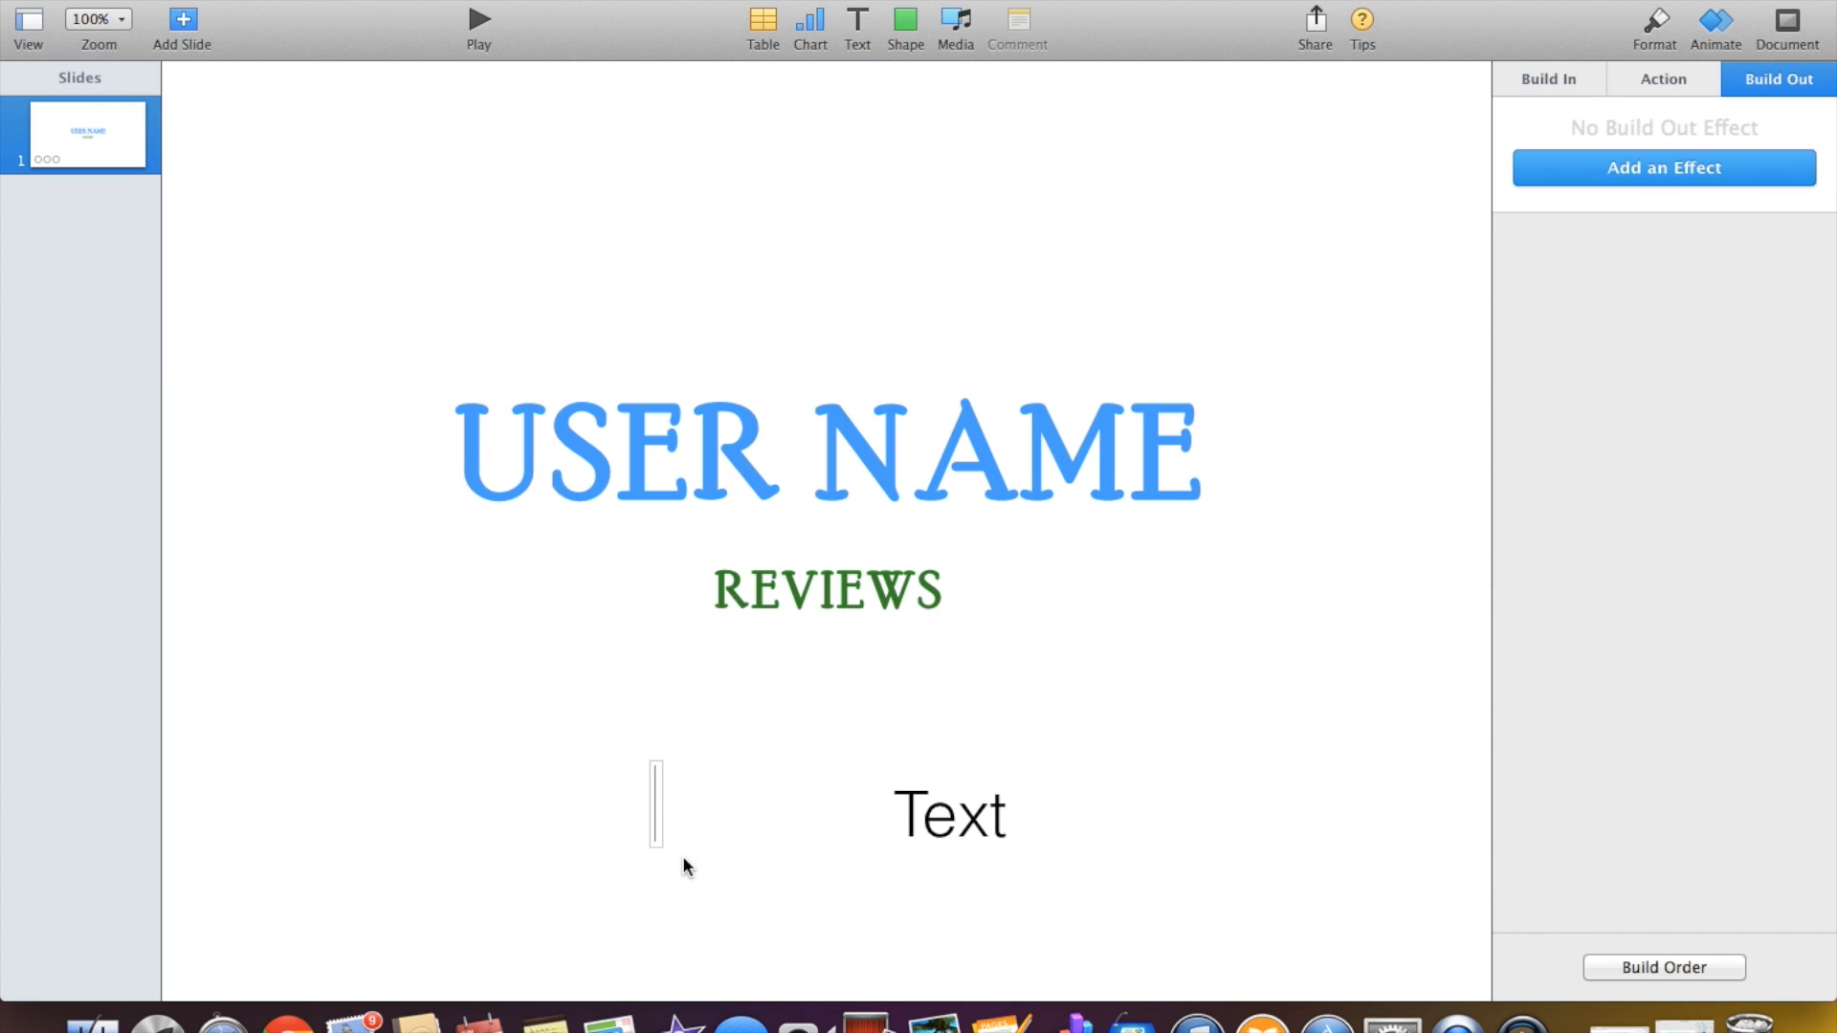
{"action": "left_click", "coordinate": [930, 813]}
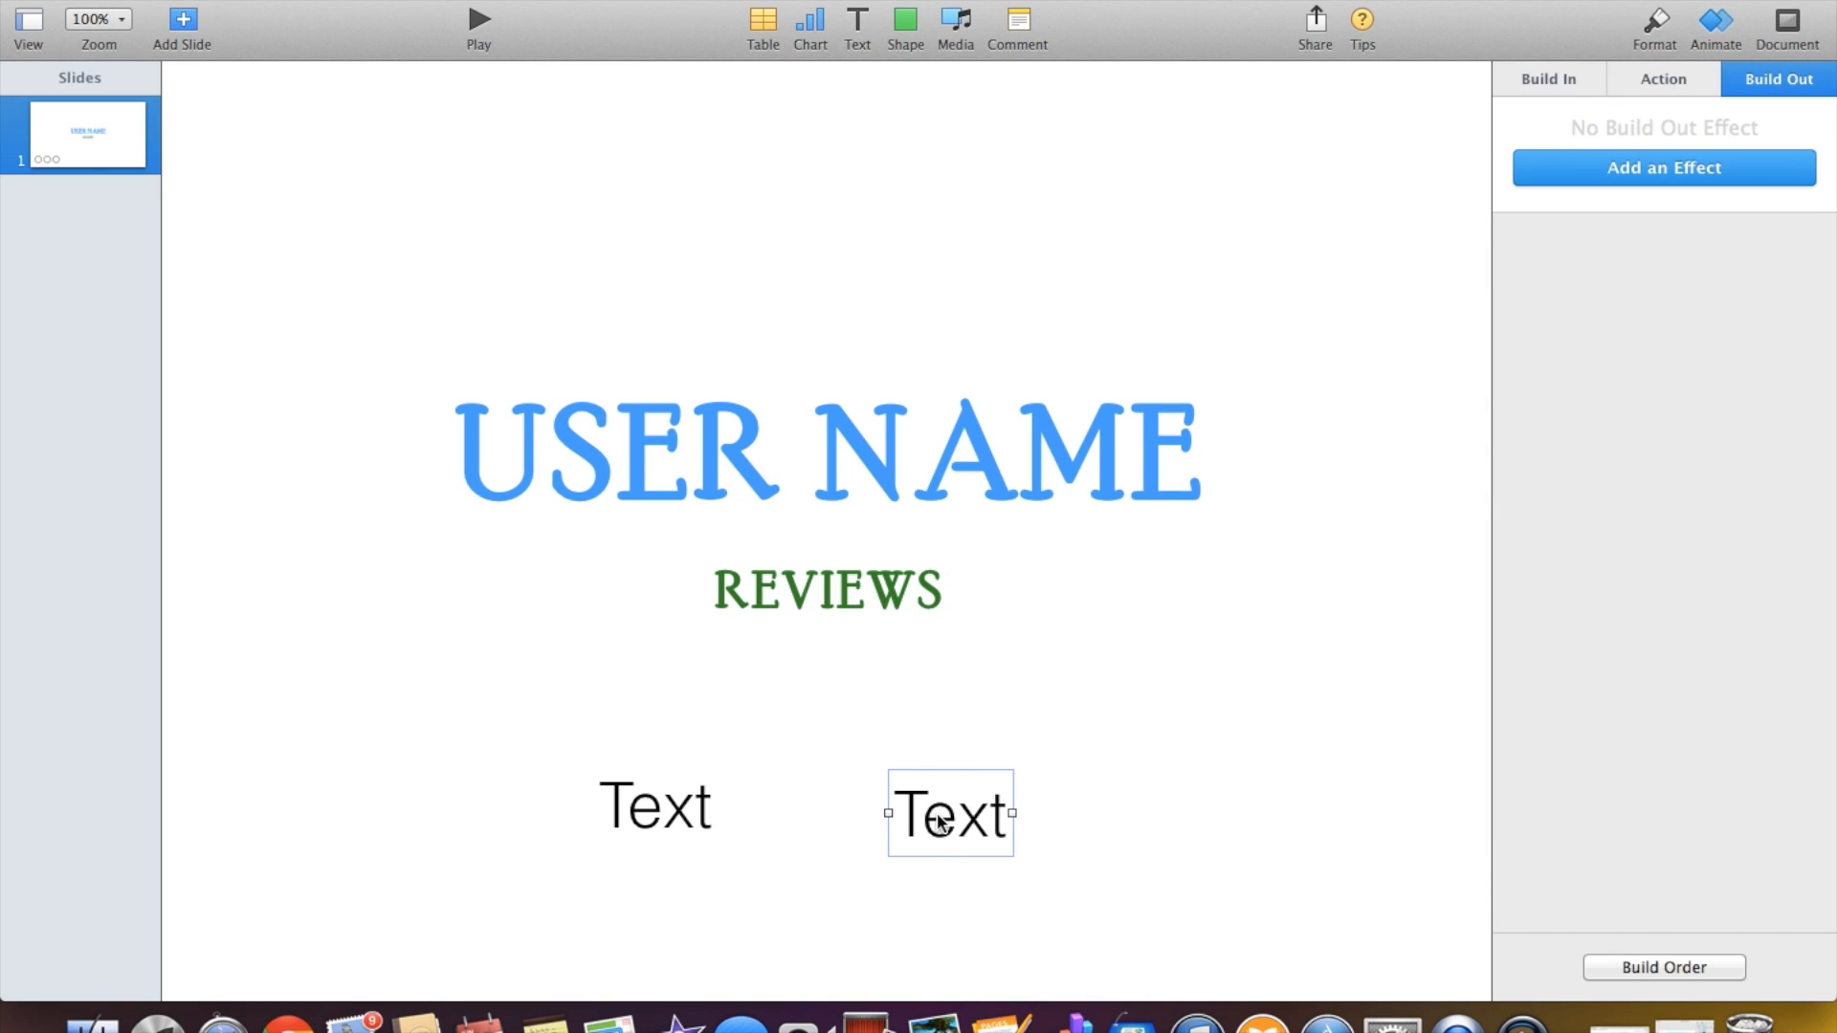
{"action": "key", "text": "BackSpace"}
{"action": "left_click", "coordinate": [673, 813]}
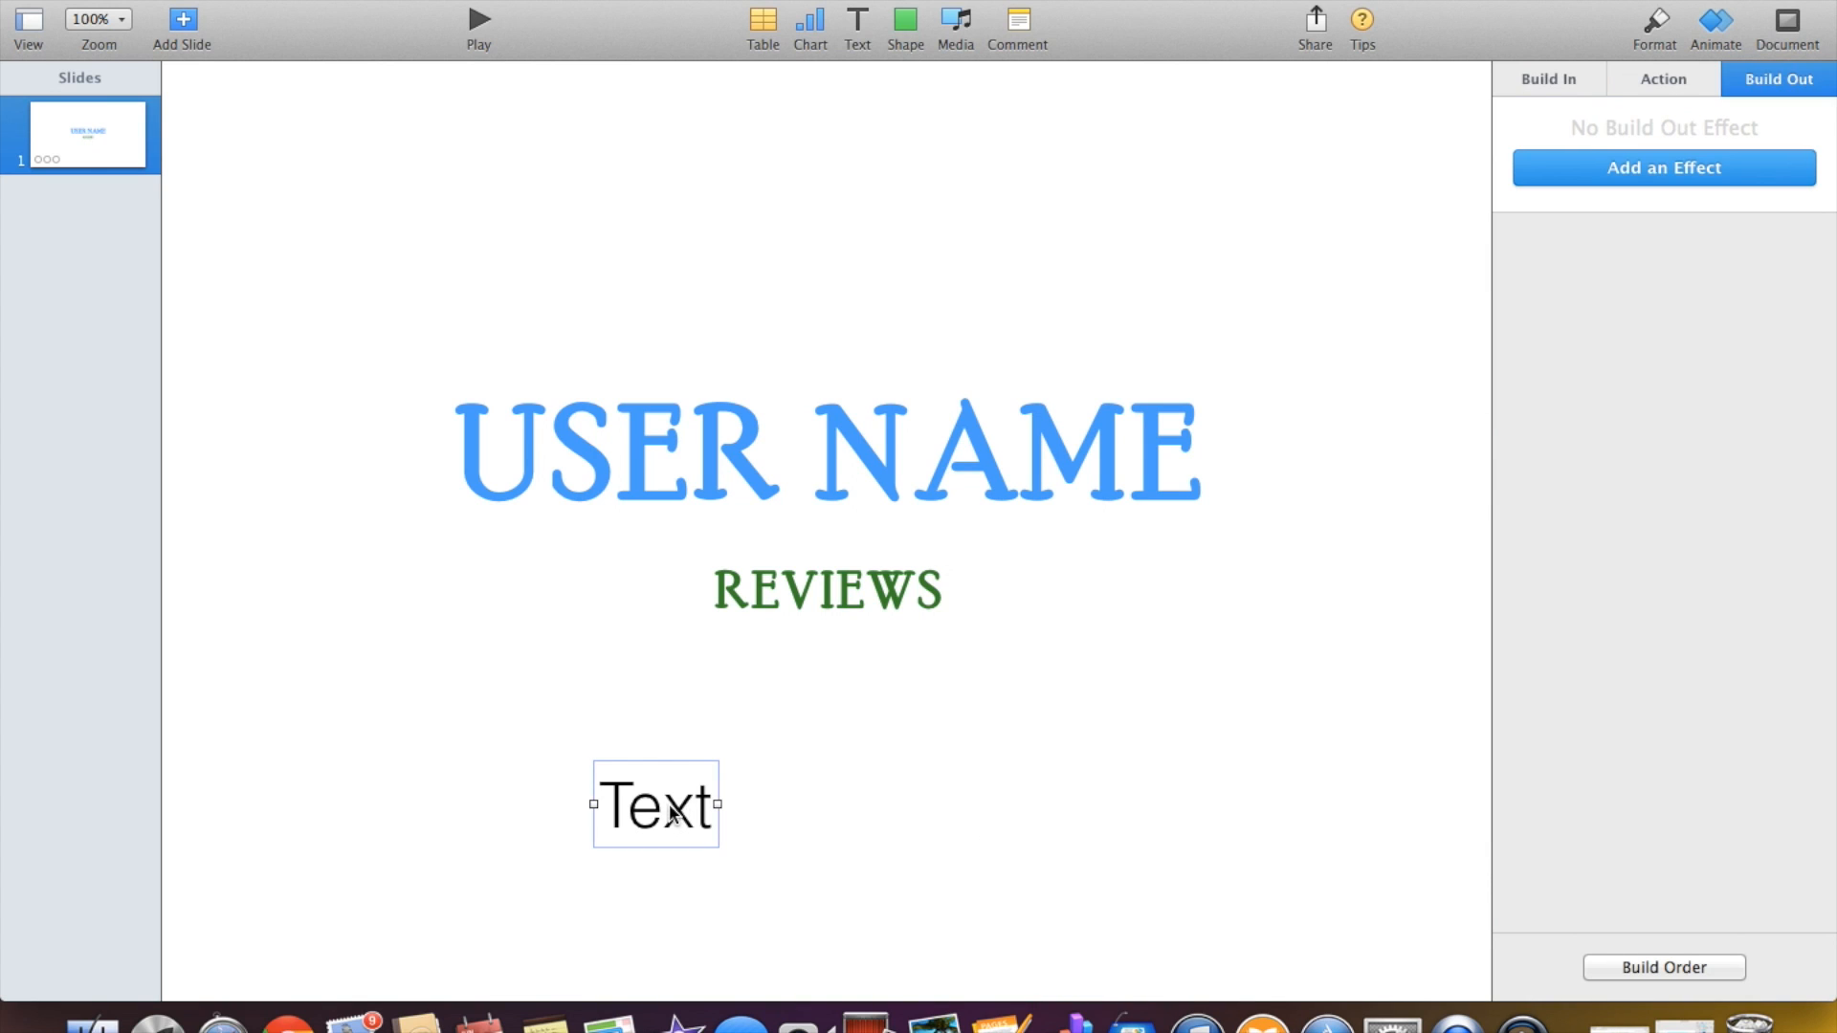
{"action": "key", "text": "BackSpace"}
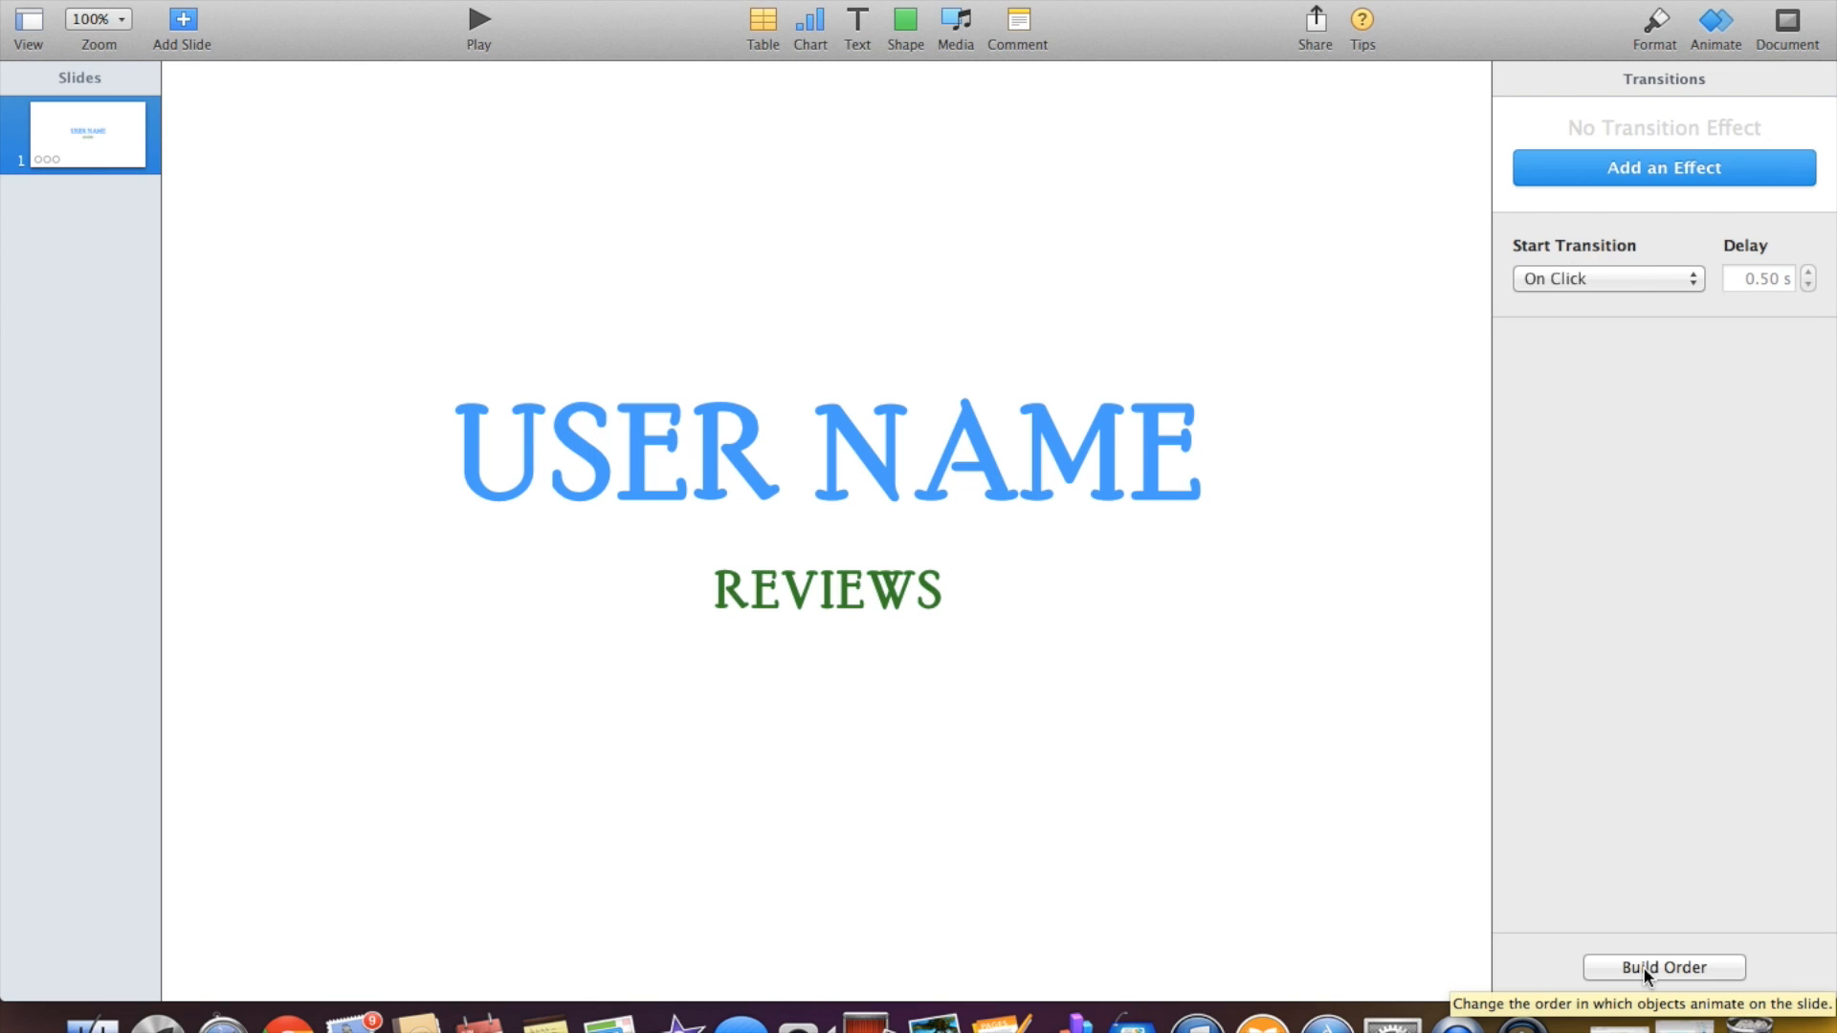
Play the slideshow and review the build order of the title and subtitle animations.
{"action": "left_click", "coordinate": [474, 28]}
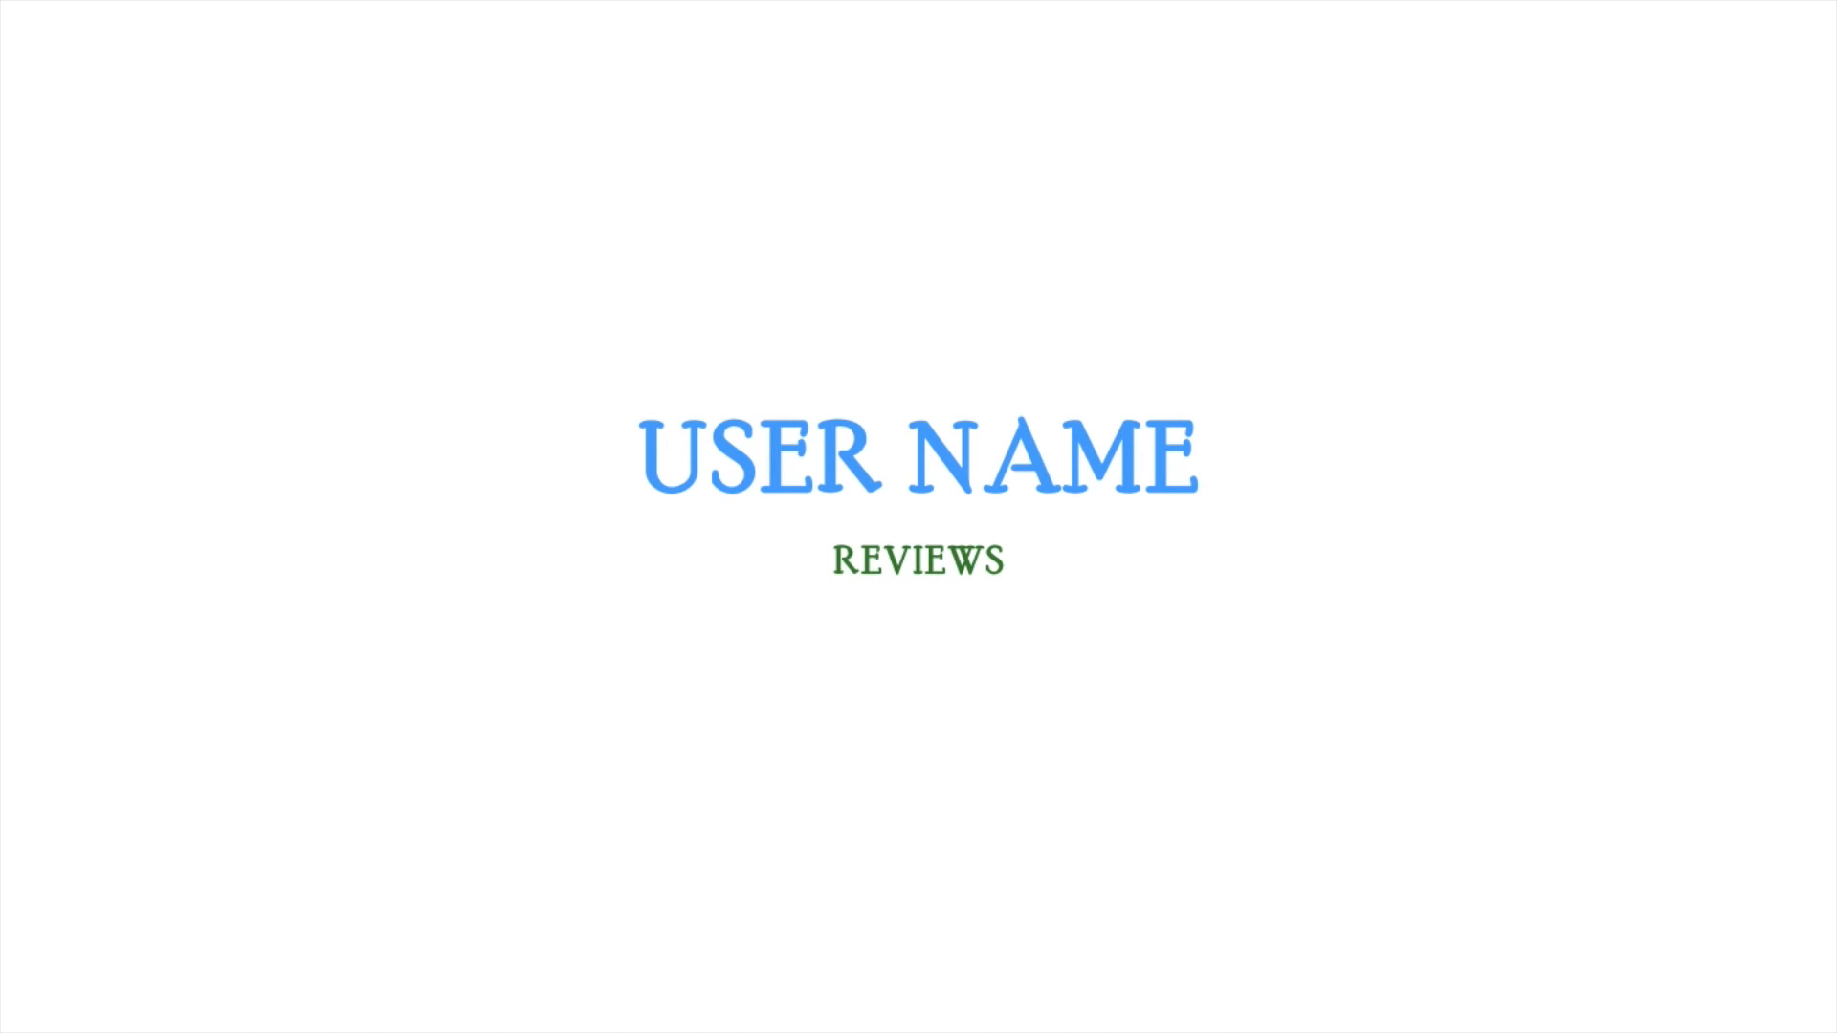
{"action": "key", "text": "Escape"}
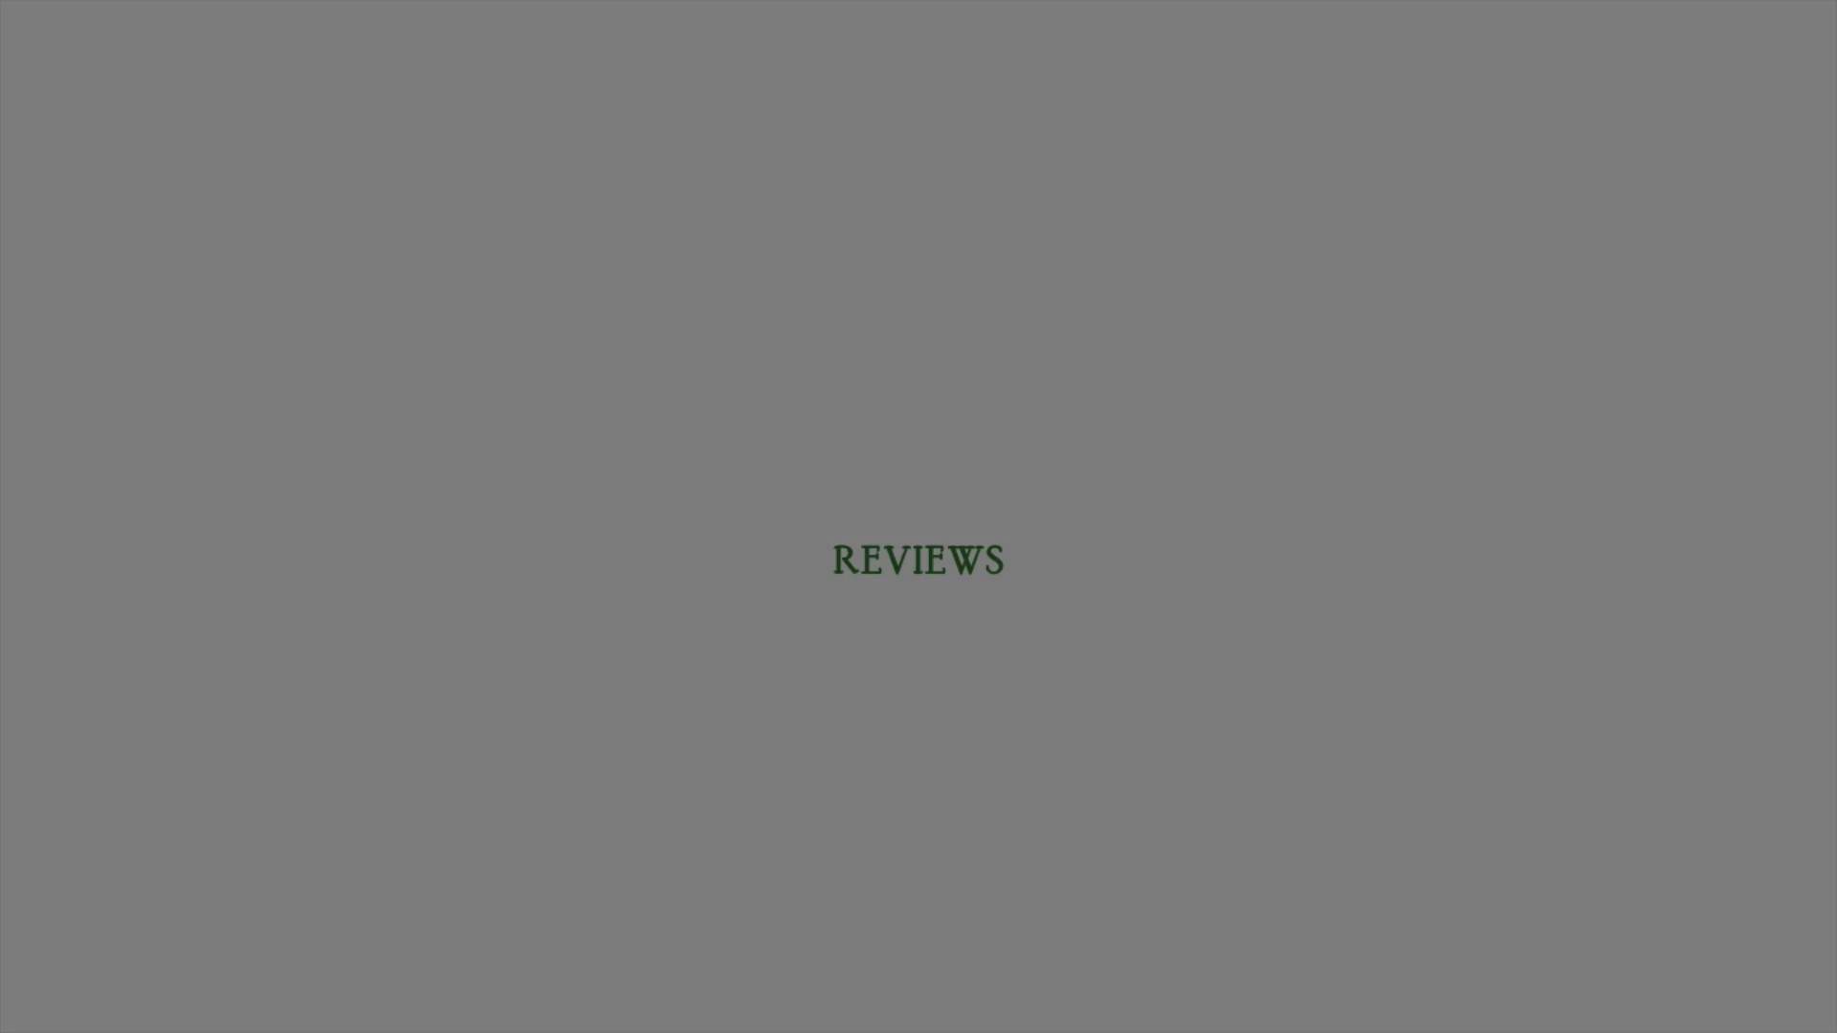
{"action": "left_click", "coordinate": [882, 582]}
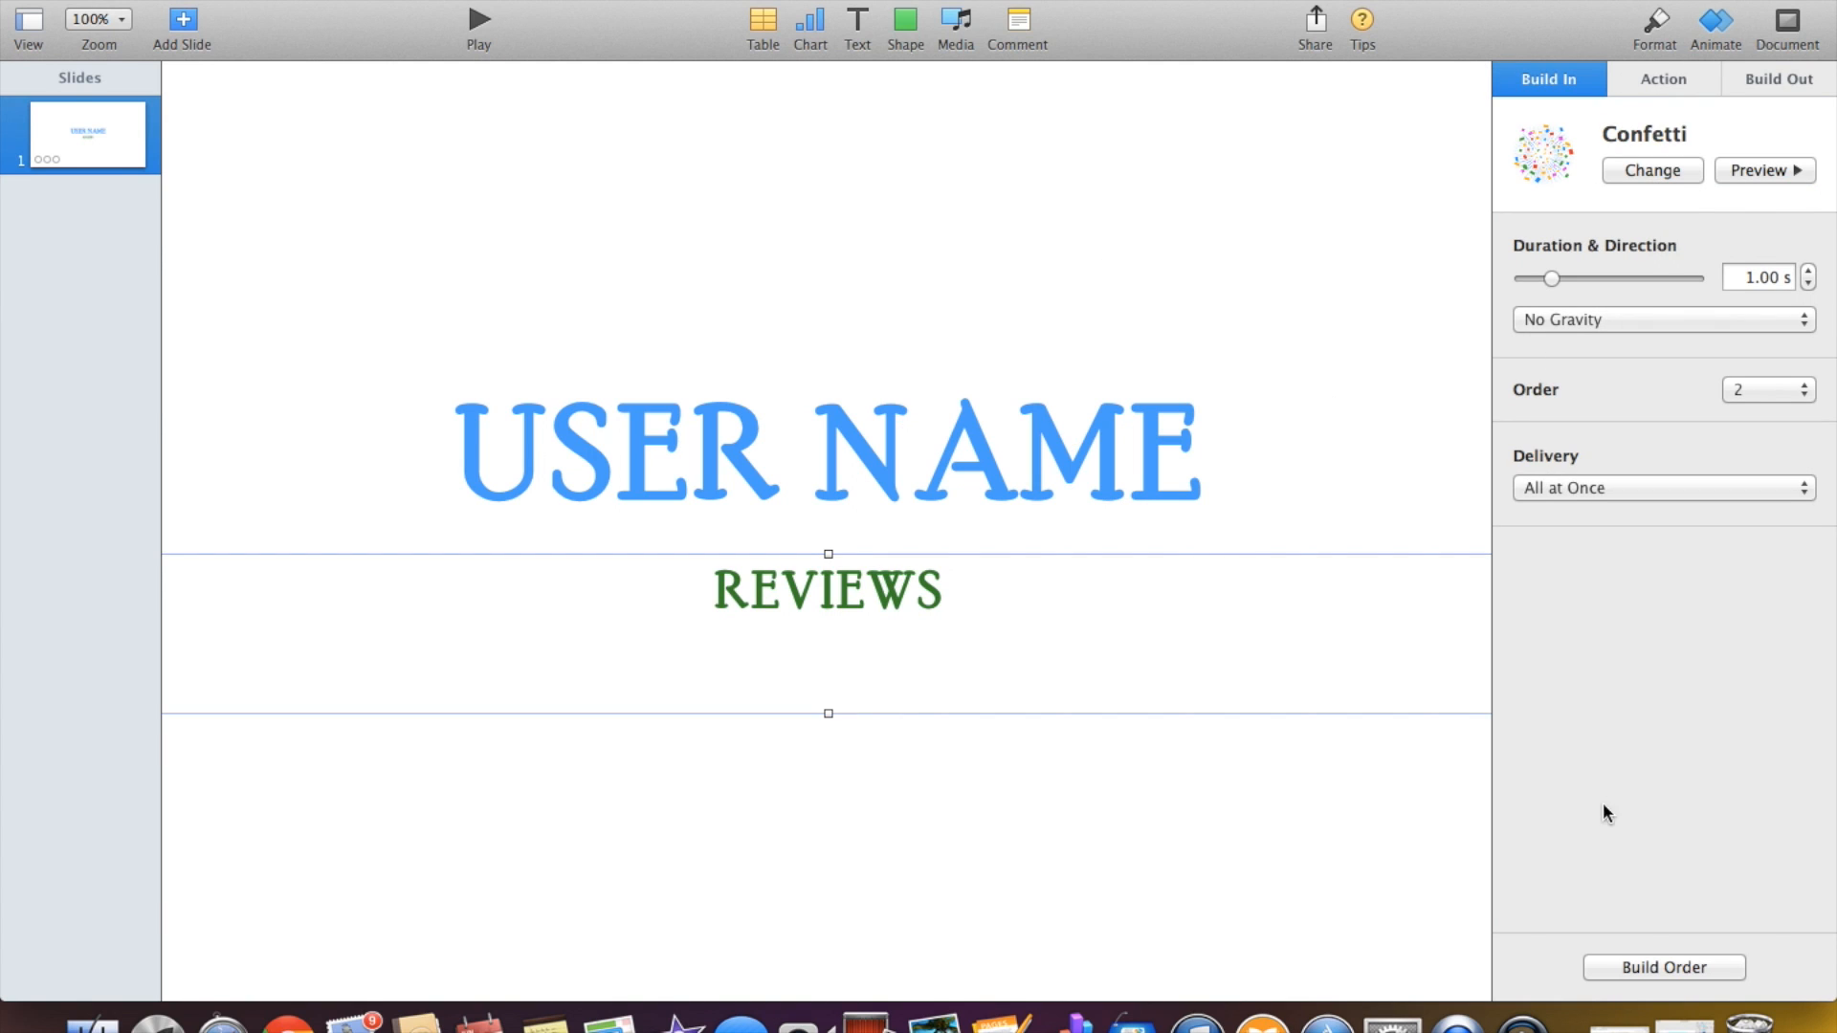
{"action": "left_click", "coordinate": [1650, 964]}
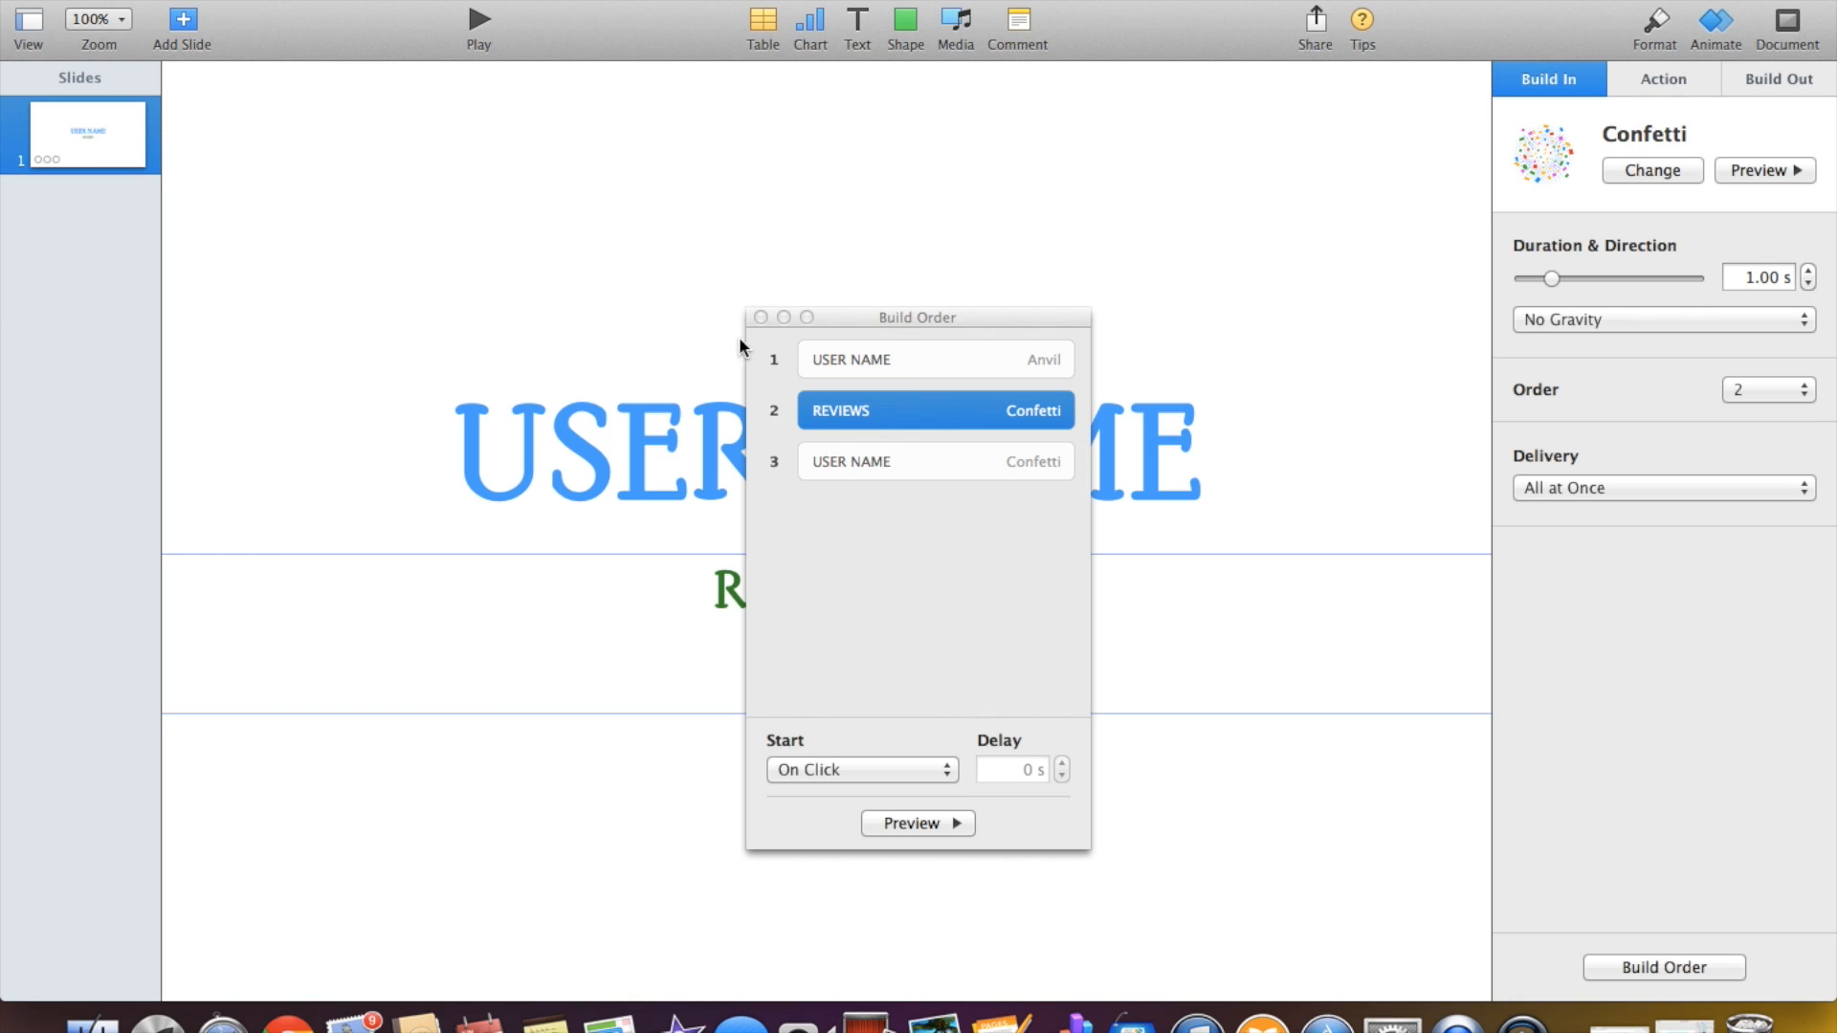
{"action": "left_click", "coordinate": [760, 319]}
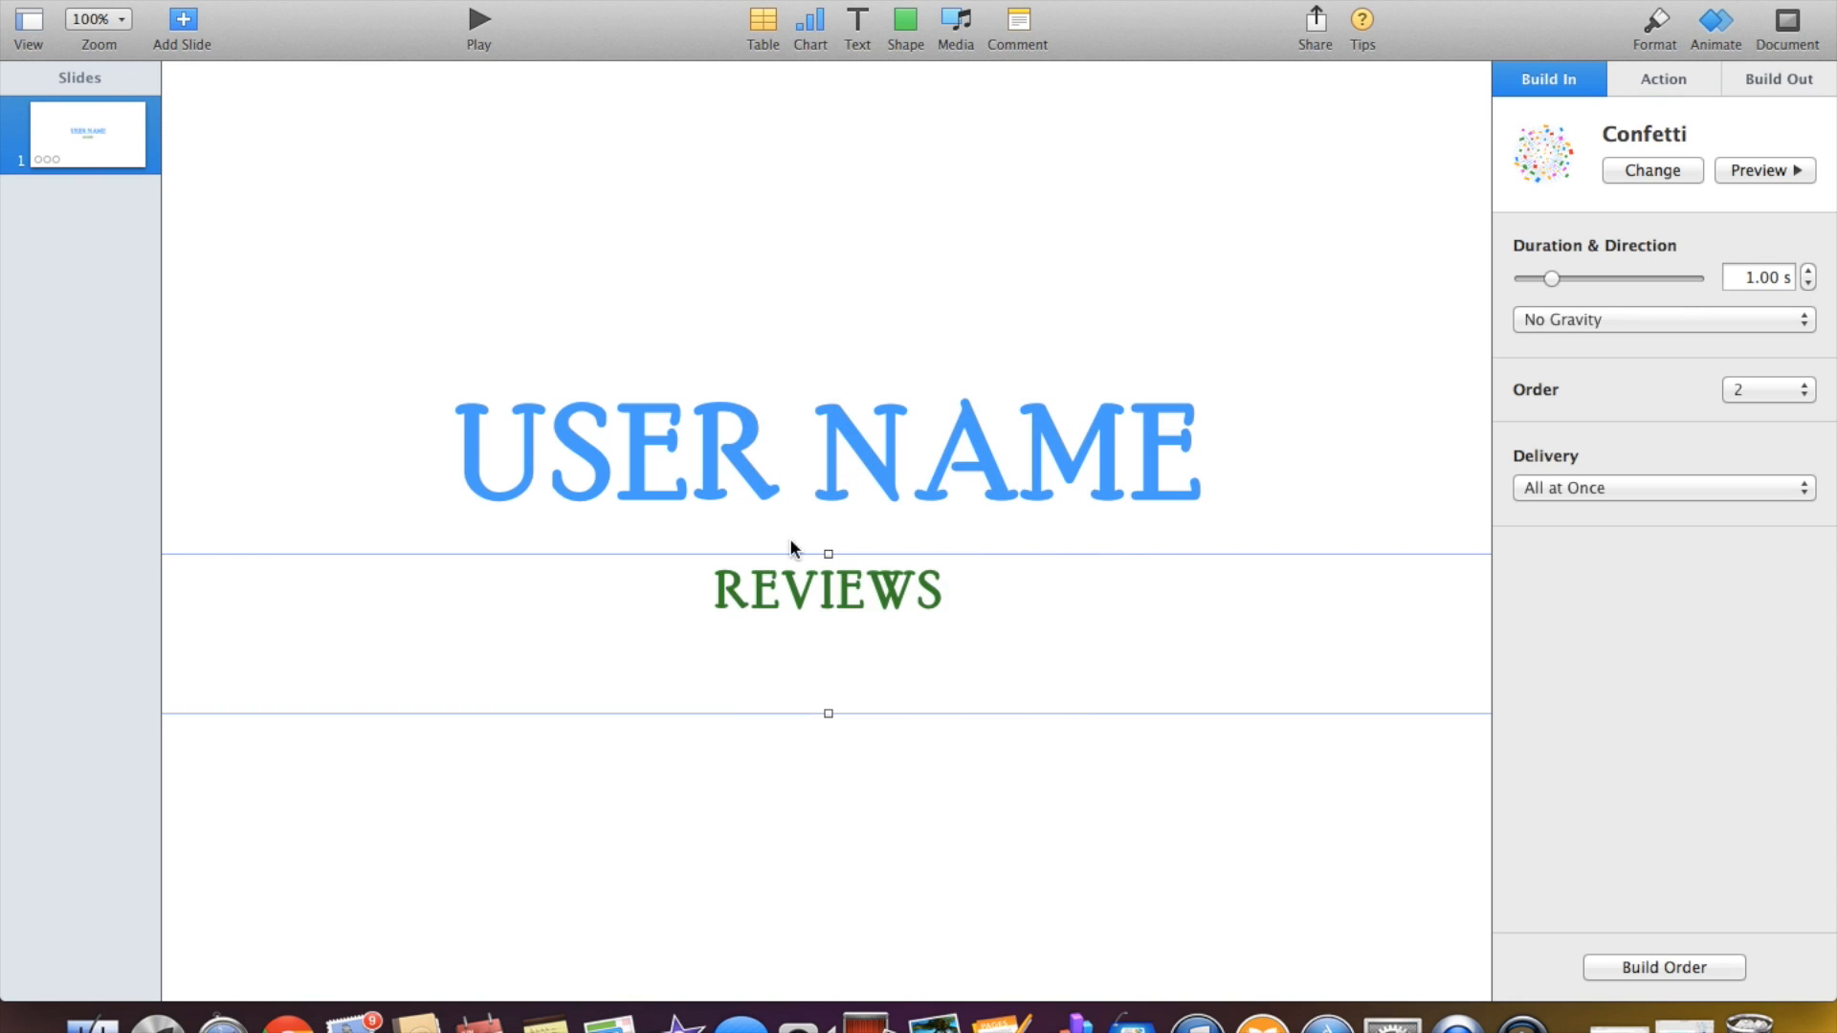
Replace the REVIEWS subtitle's build-in effect with Cube.
{"action": "left_click", "coordinate": [807, 599]}
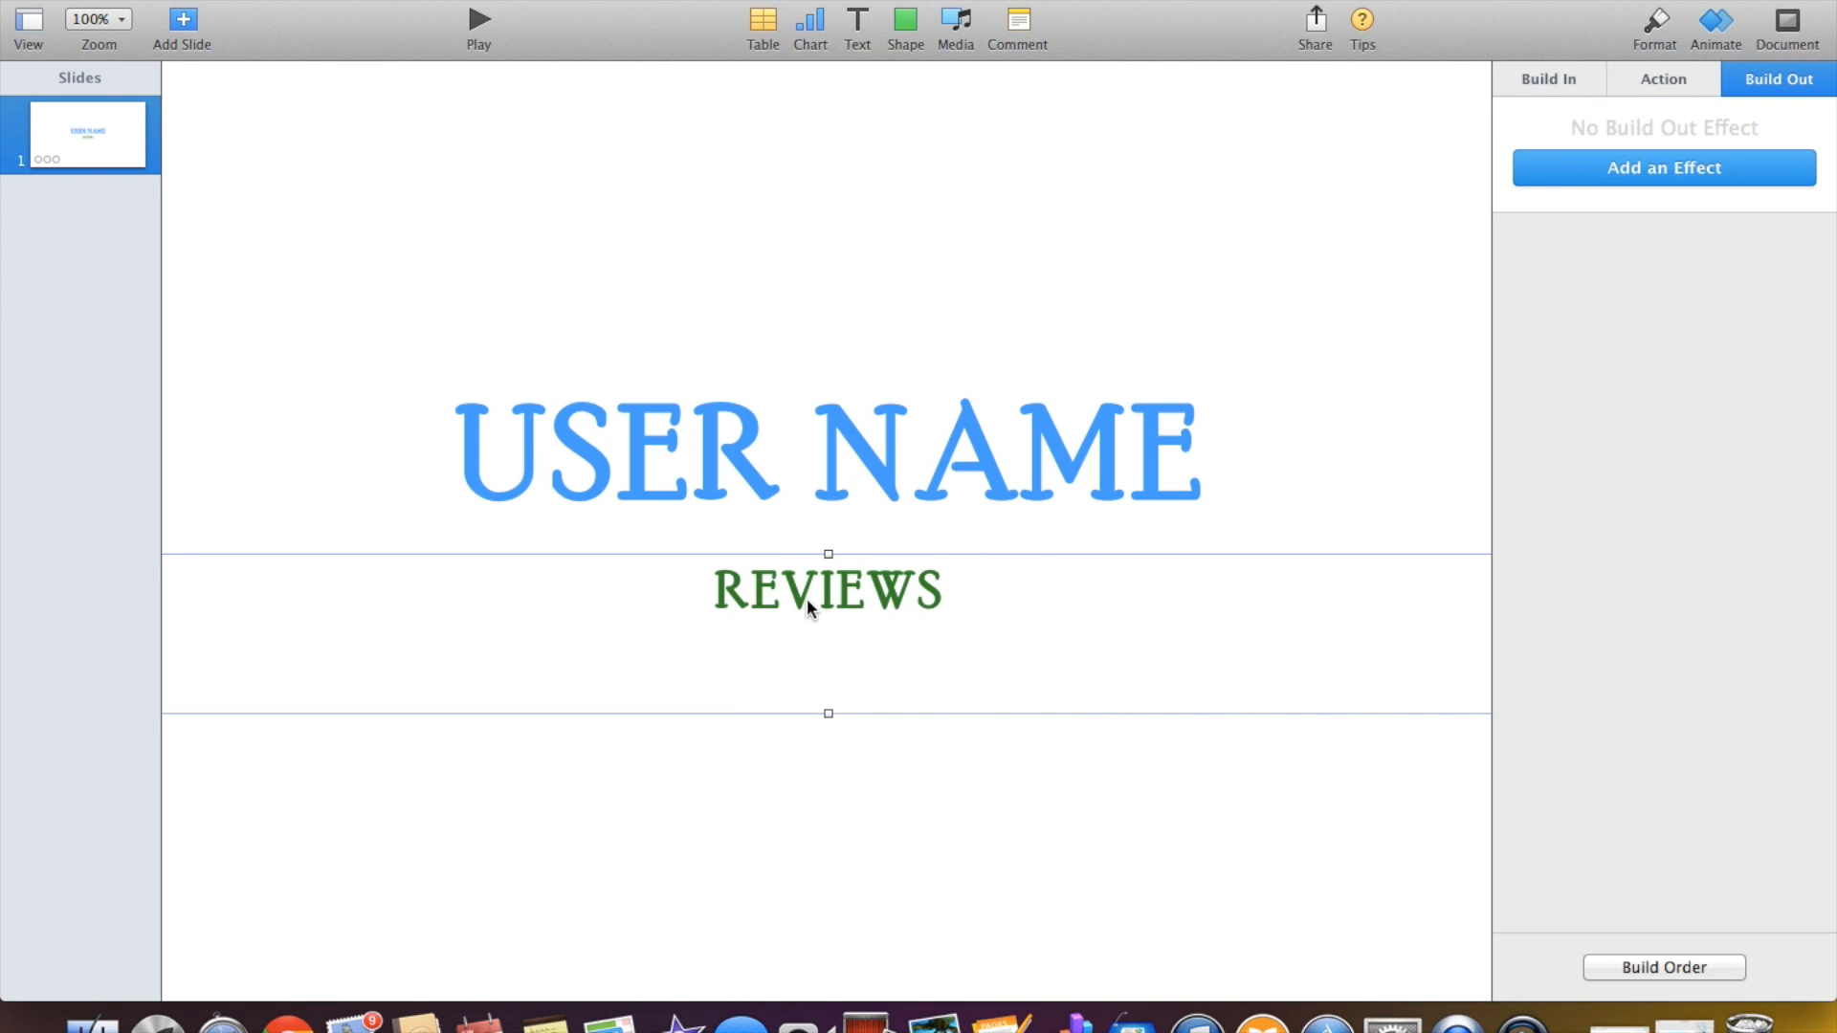
{"action": "left_click", "coordinate": [1557, 80]}
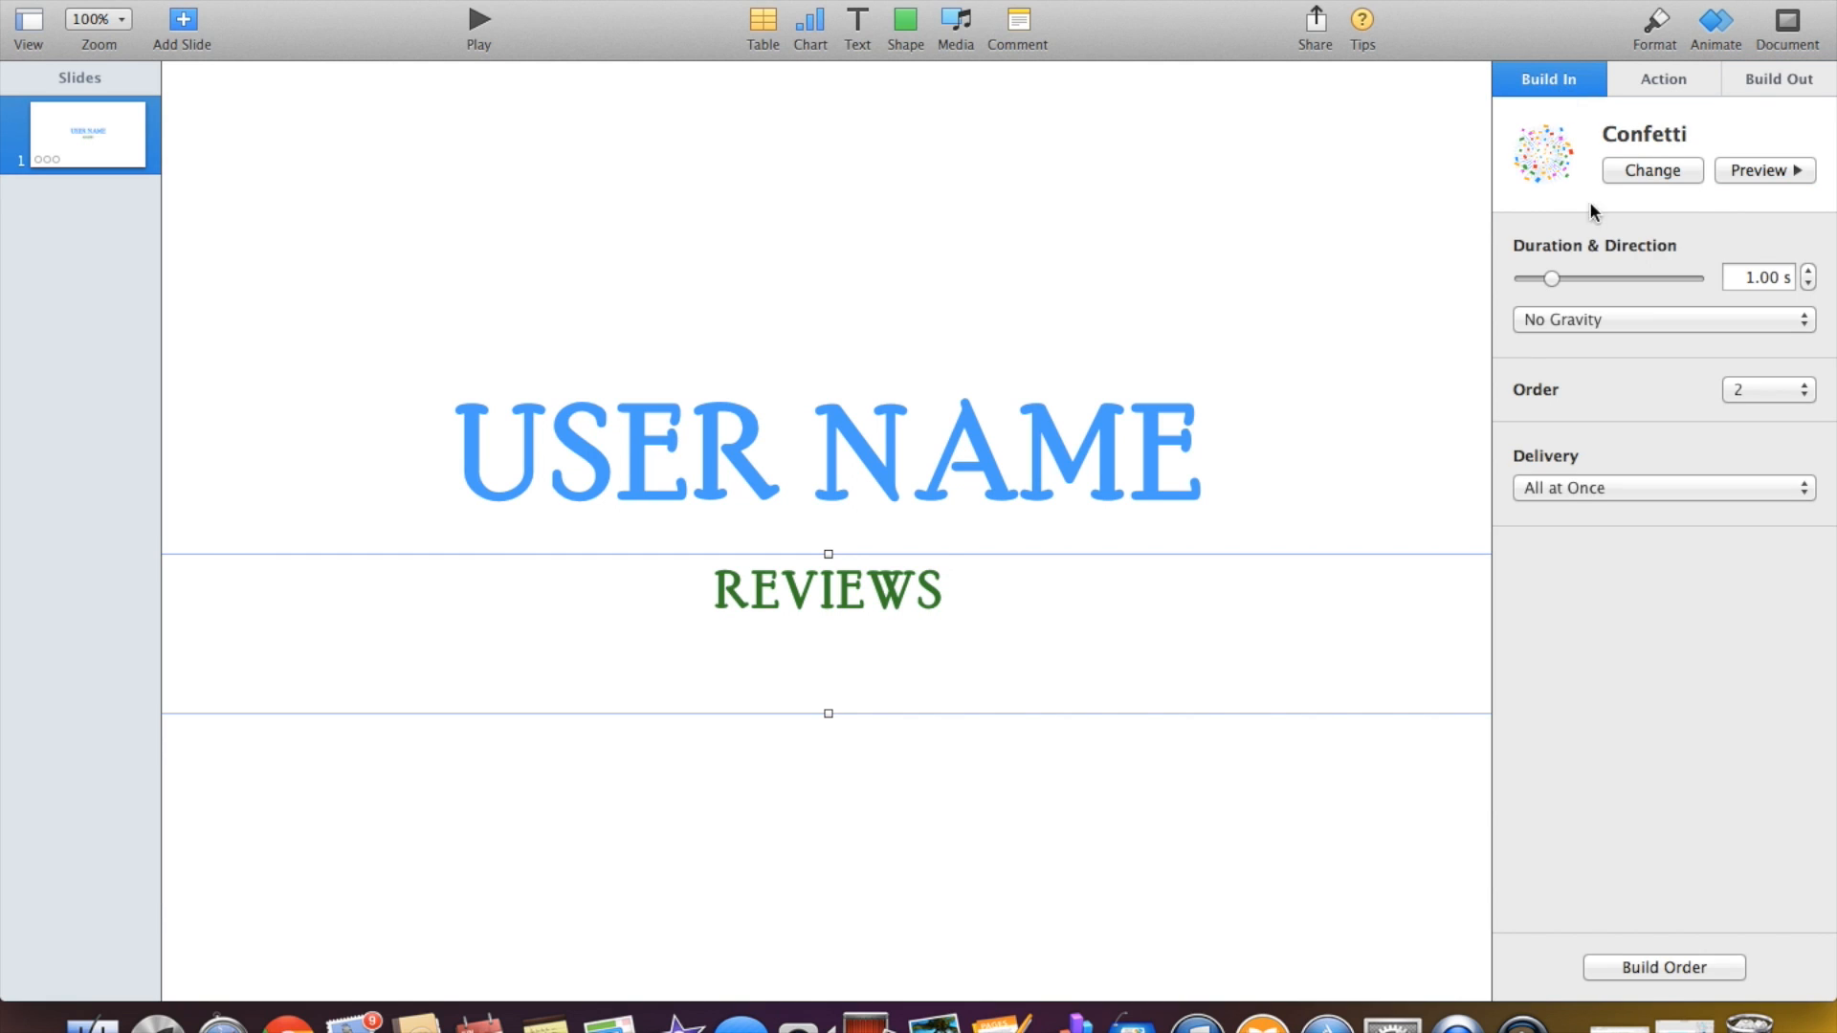
{"action": "left_click", "coordinate": [1653, 170]}
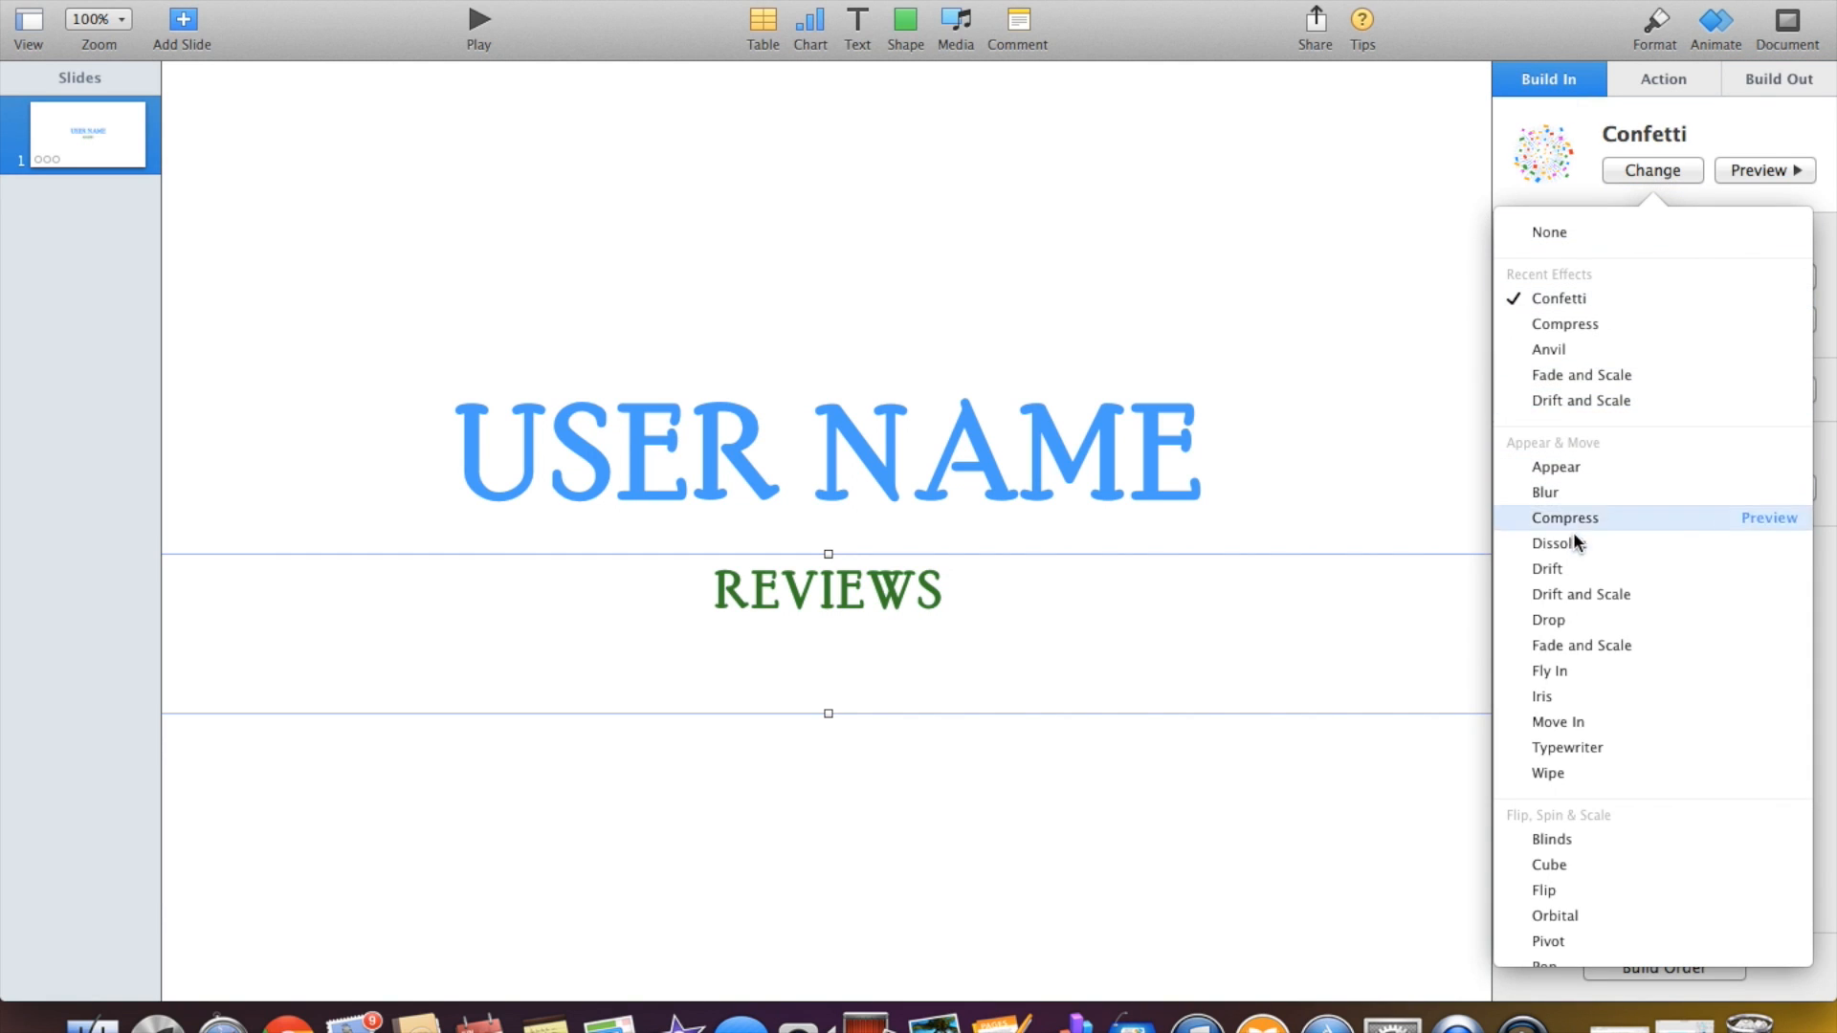
{"action": "left_click", "coordinate": [1554, 871]}
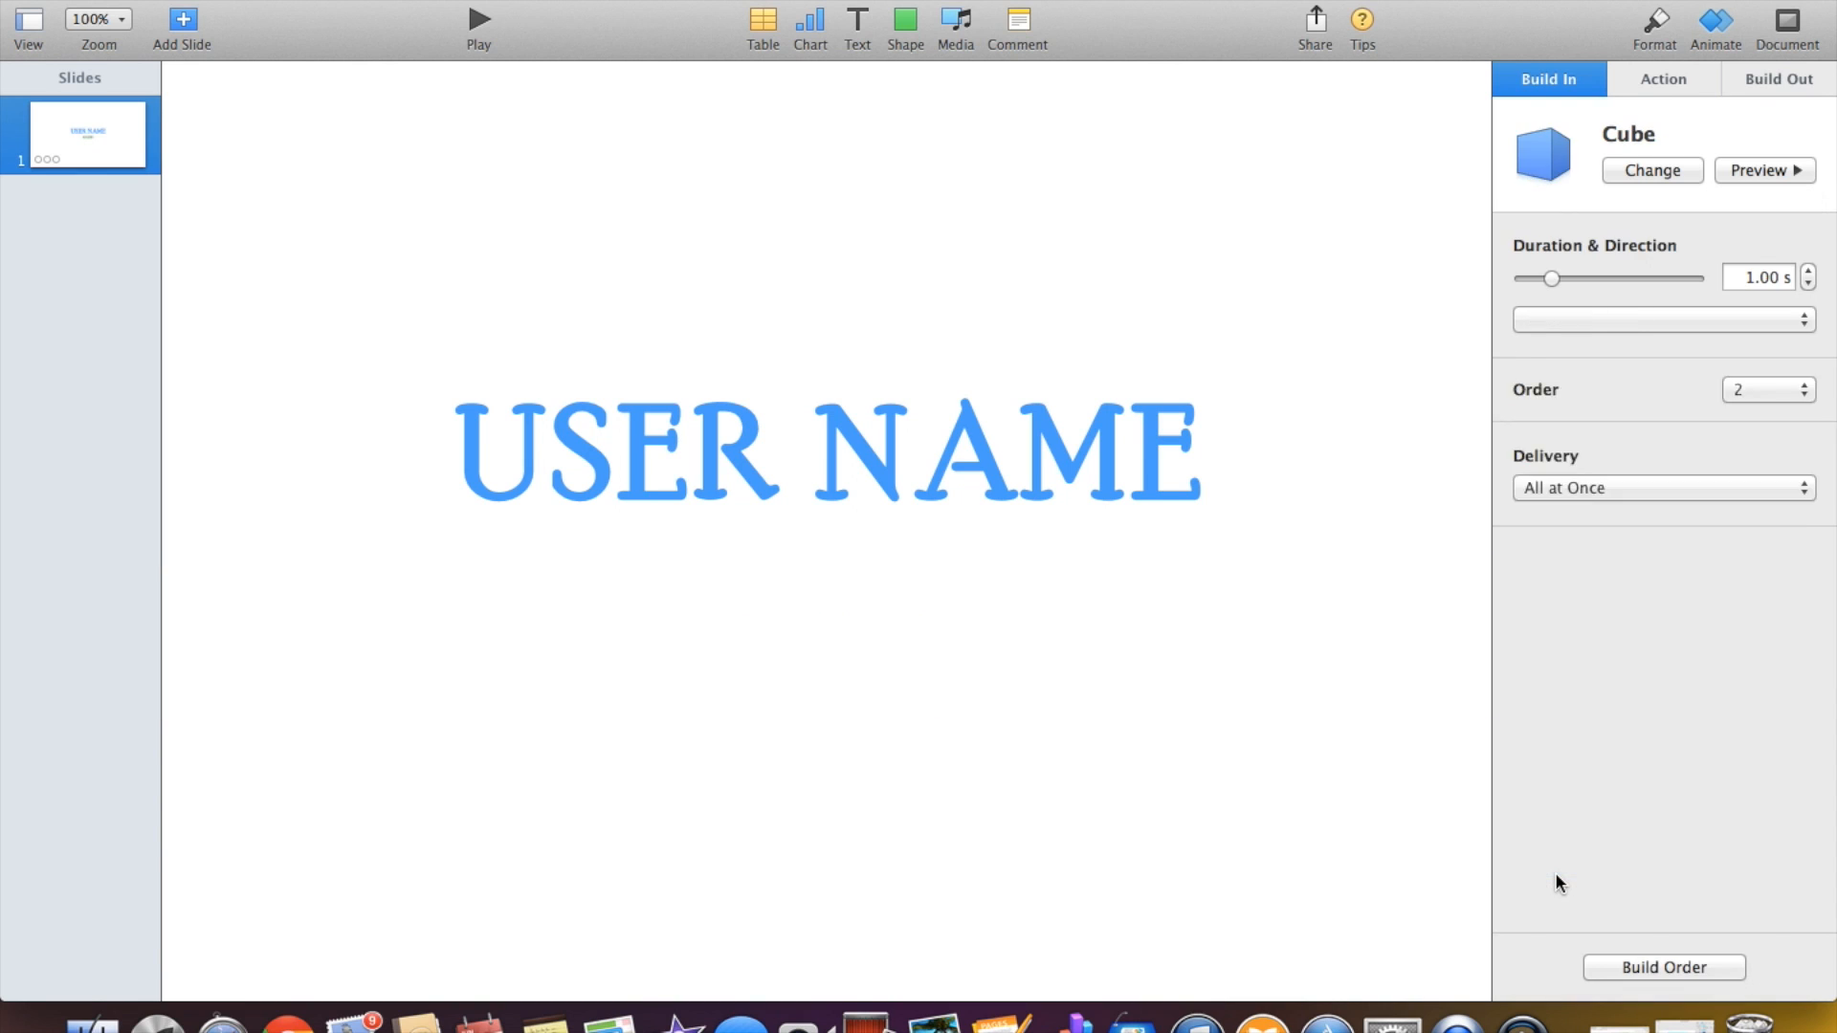
Add a Confetti build-out effect to the REVIEWS subtitle and play the slideshow to check it.
{"action": "left_click", "coordinate": [1775, 82]}
{"action": "left_click", "coordinate": [1648, 164]}
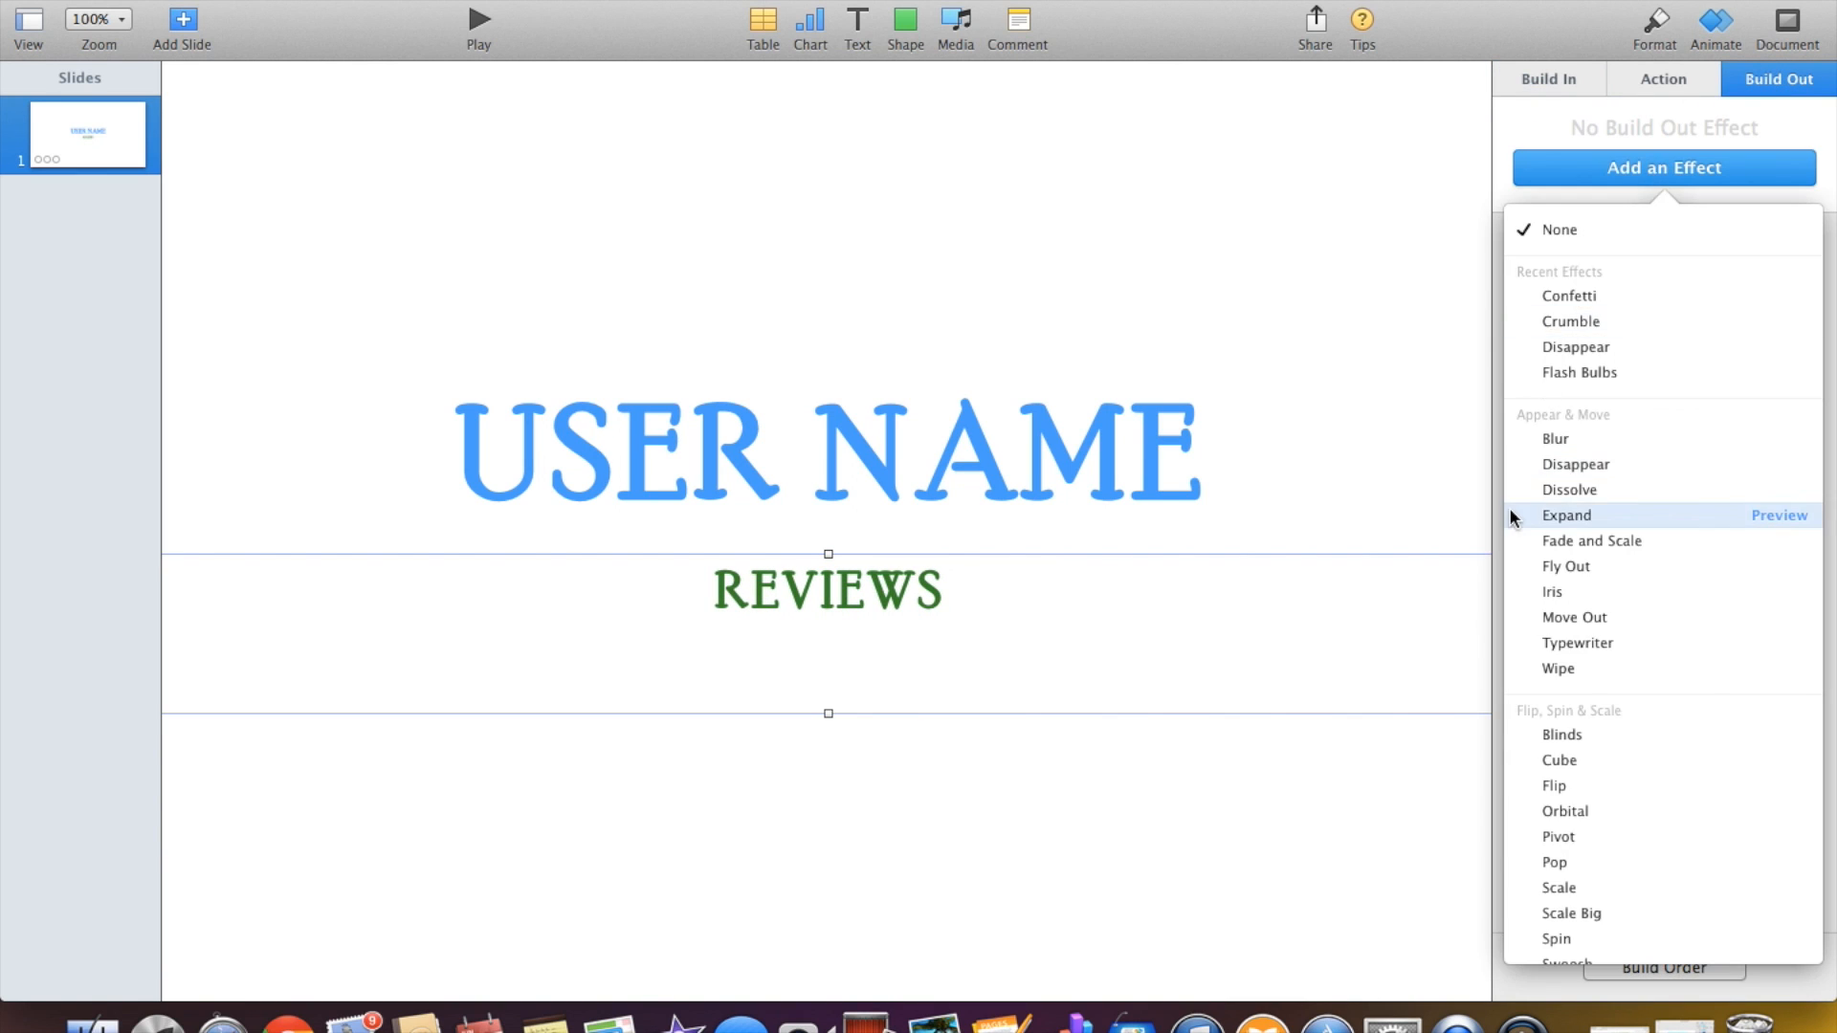
{"action": "scroll", "coordinate": [1508, 507], "scroll_direction": "down", "scroll_amount": 5}
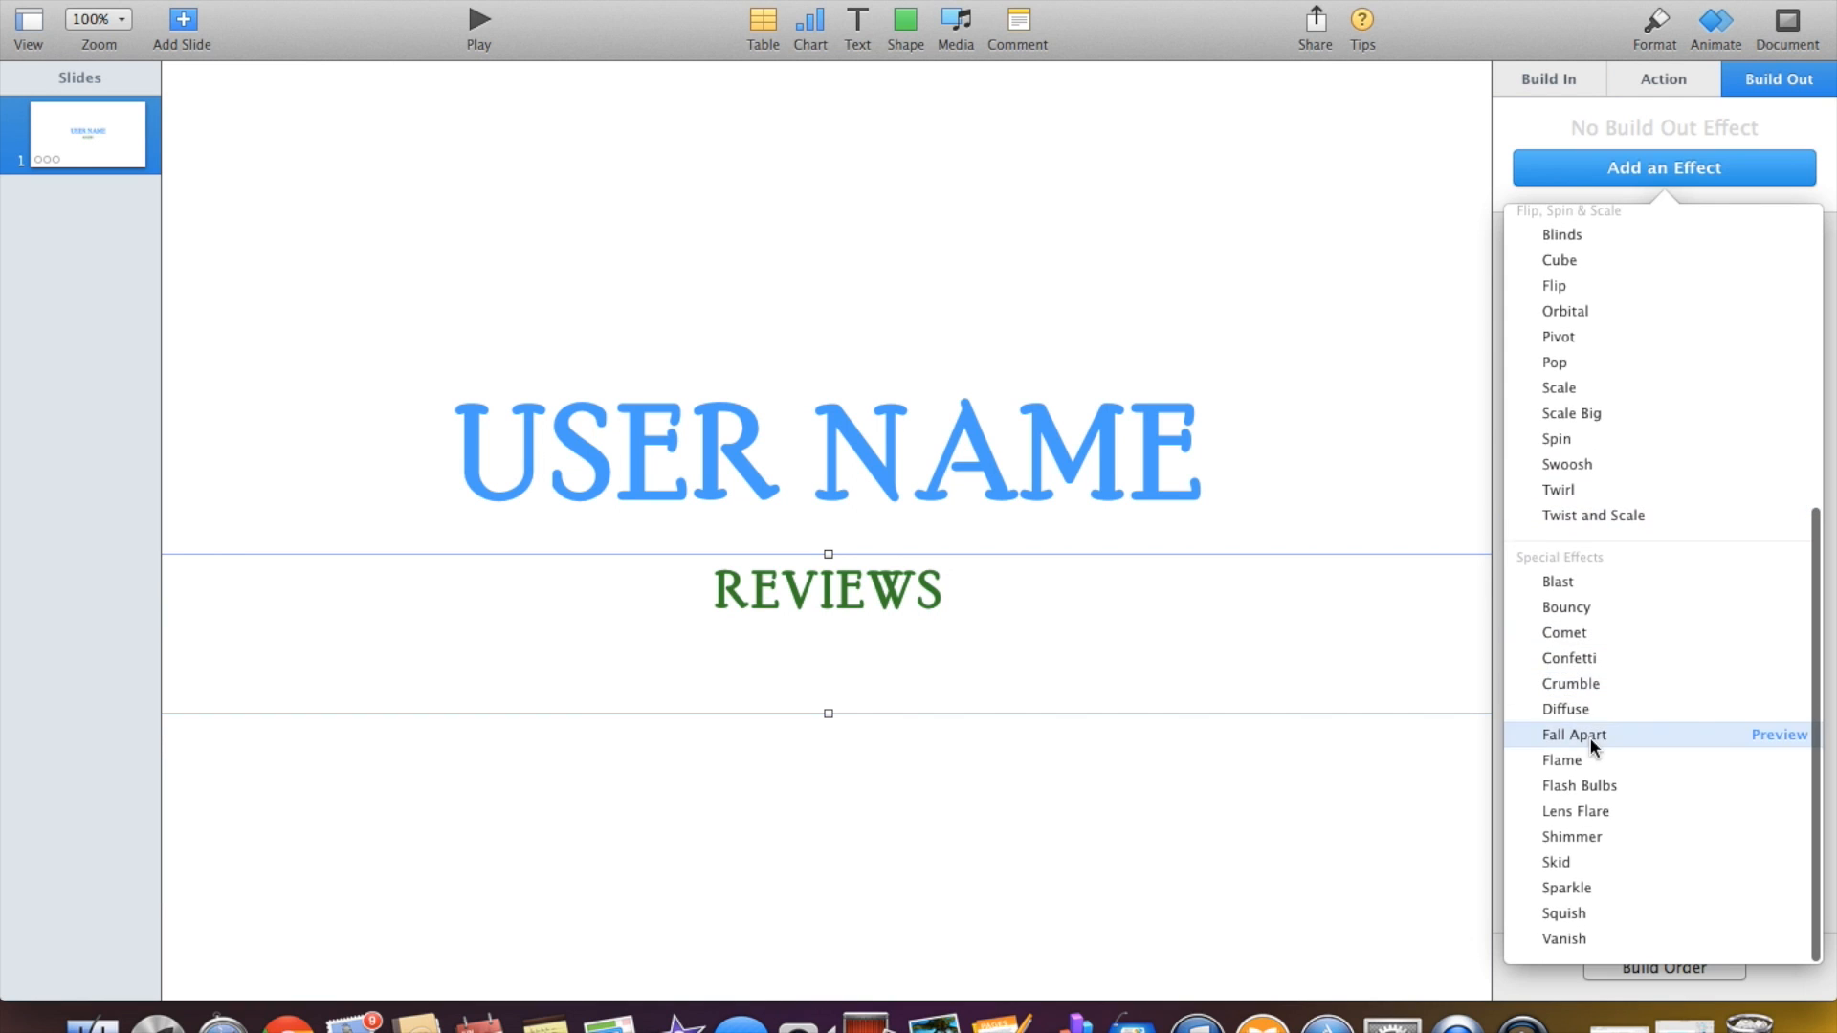
{"action": "left_click", "coordinate": [1580, 660]}
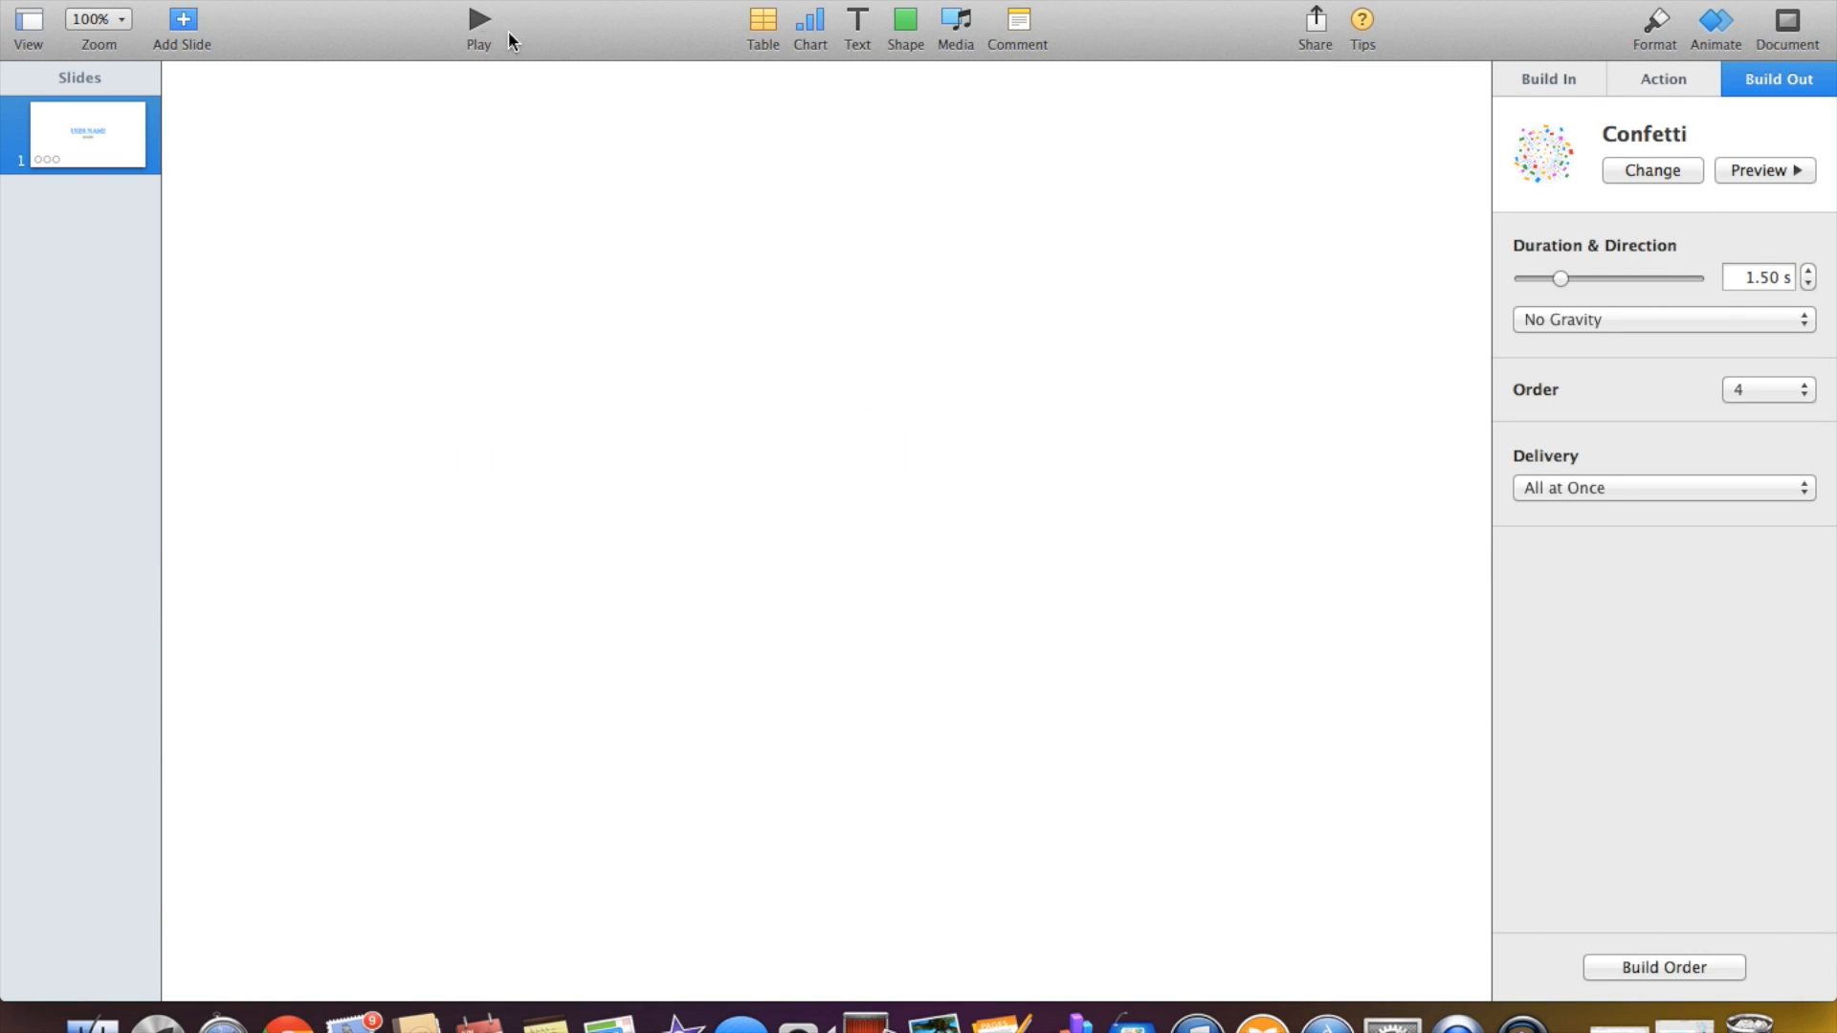
{"action": "left_click", "coordinate": [478, 23]}
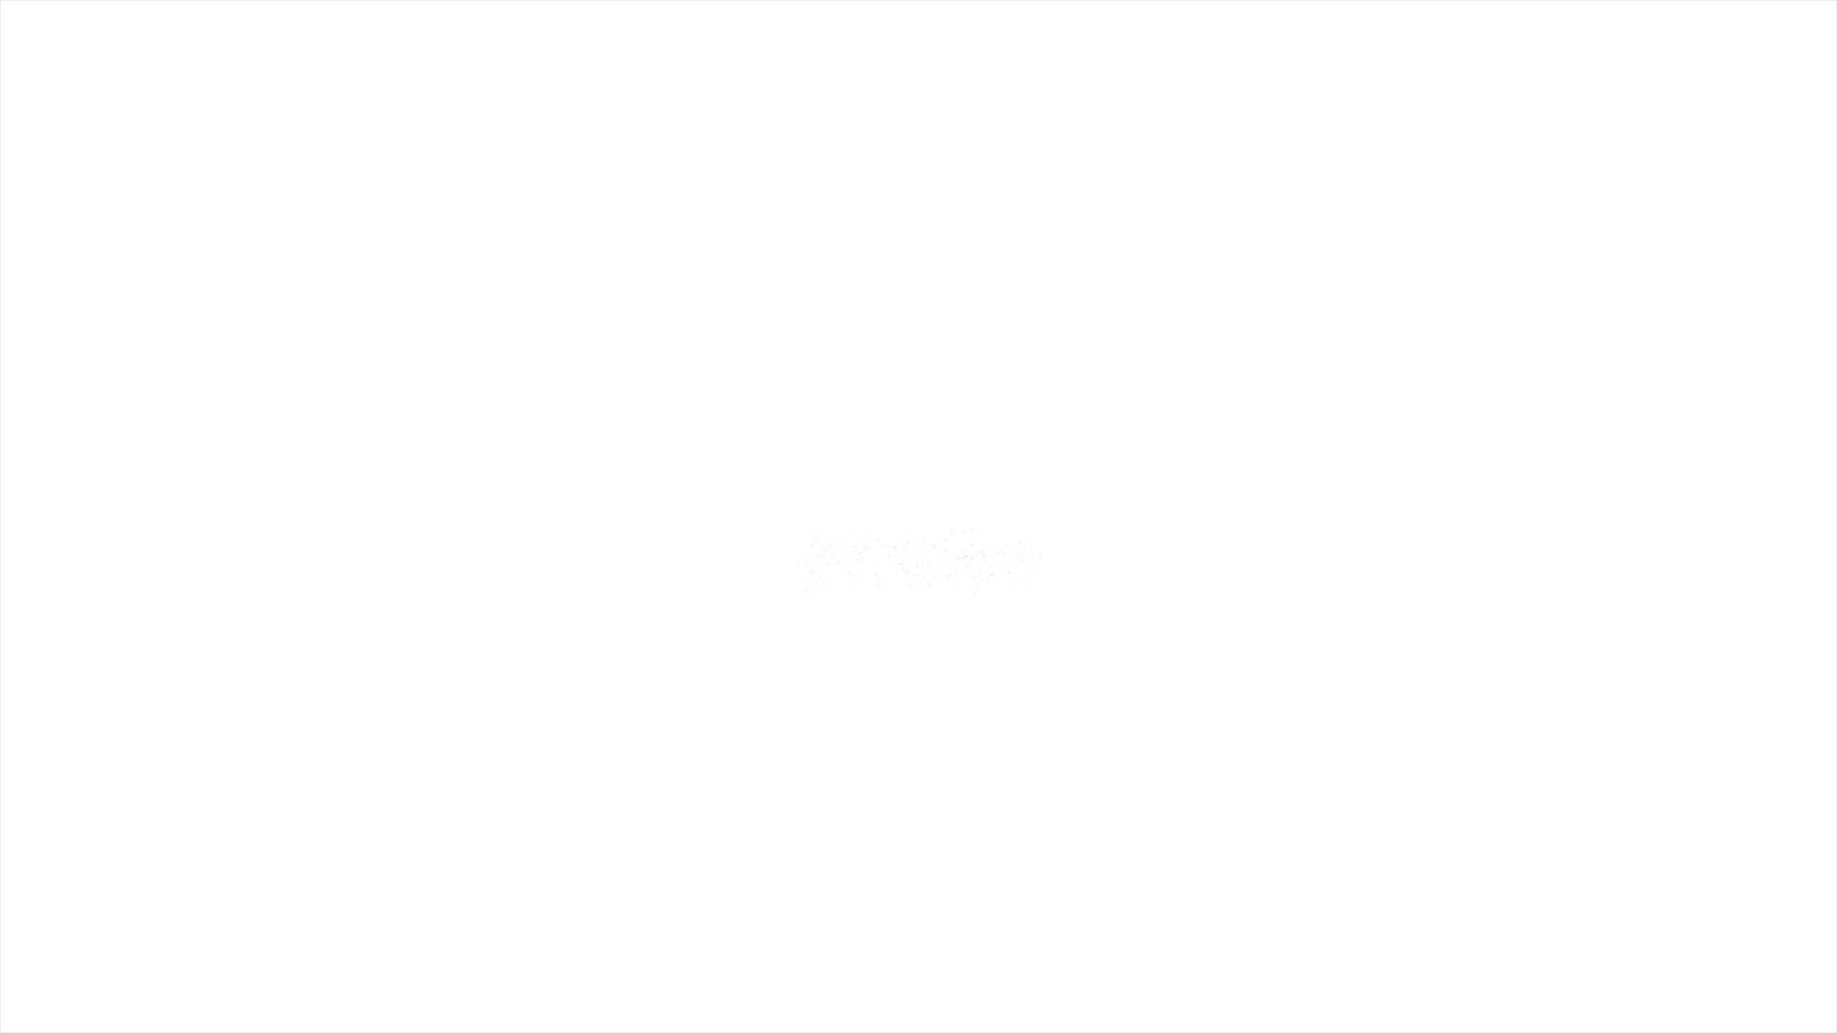
{"action": "key", "text": "Escape"}
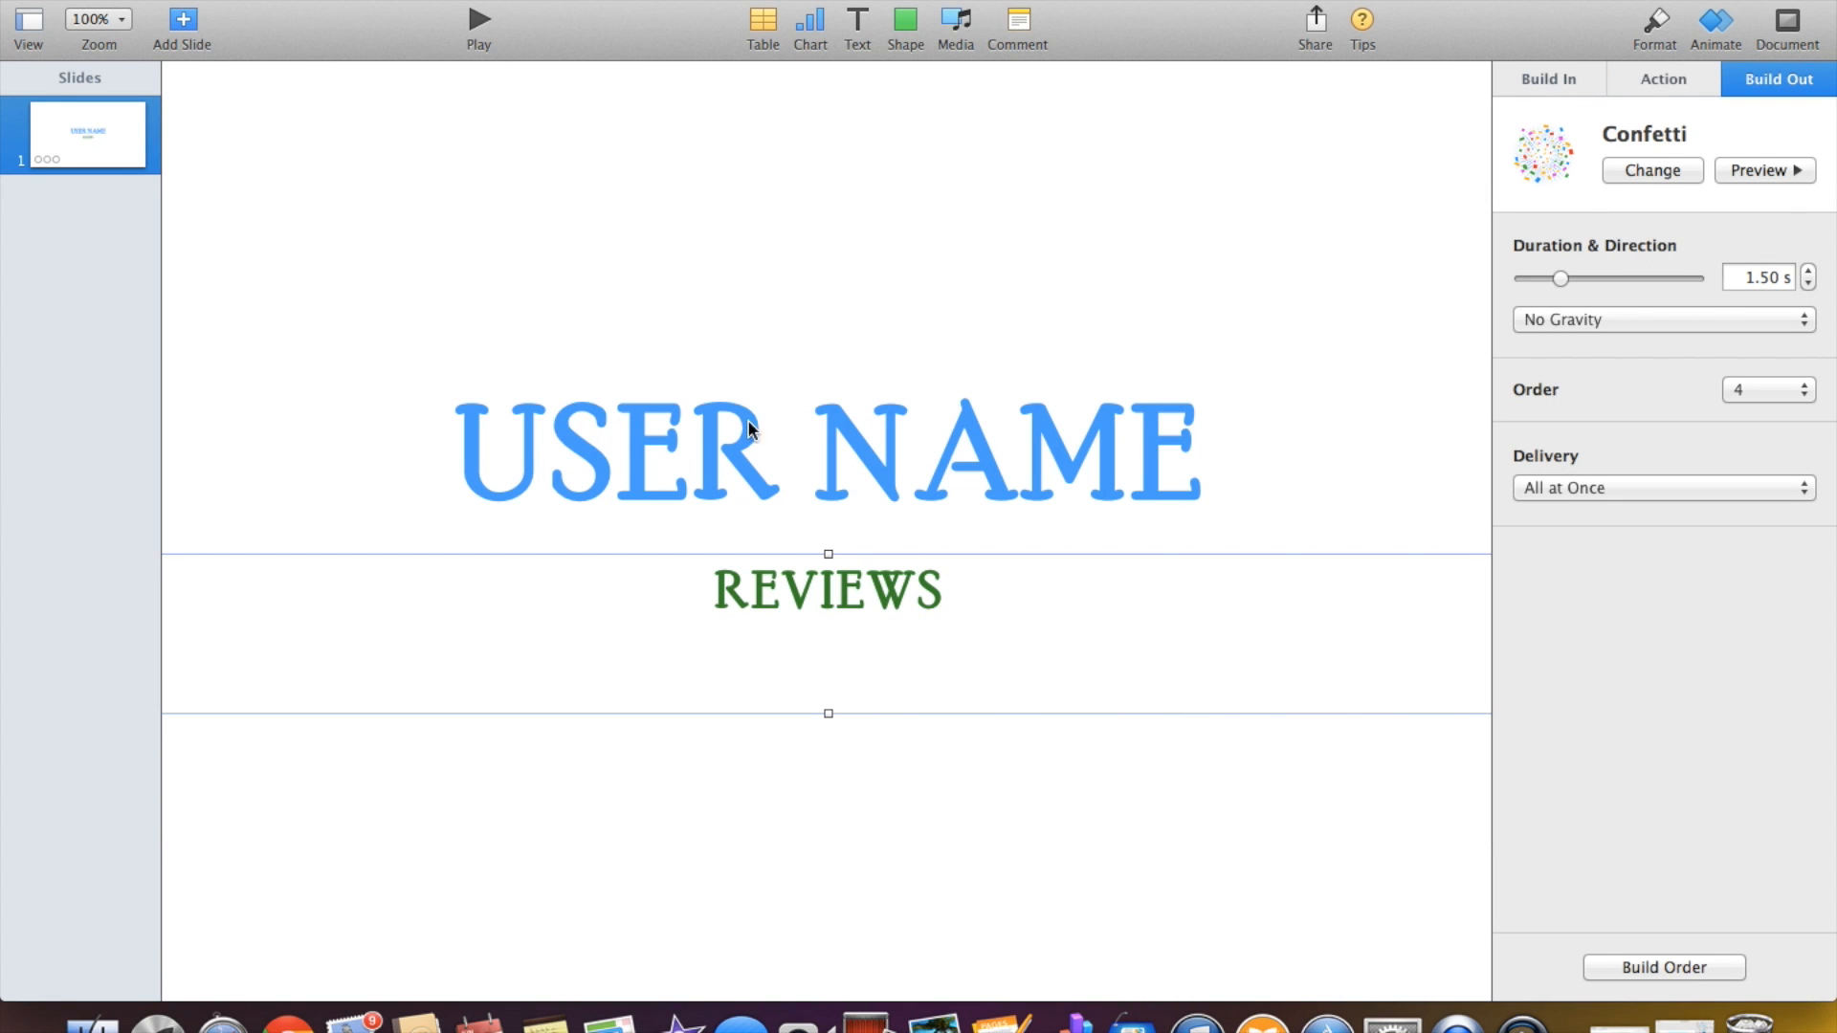
Set the REVIEWS Confetti build-out to start With Build 3 and preview the combined exit animation.
{"action": "left_click", "coordinate": [1662, 969]}
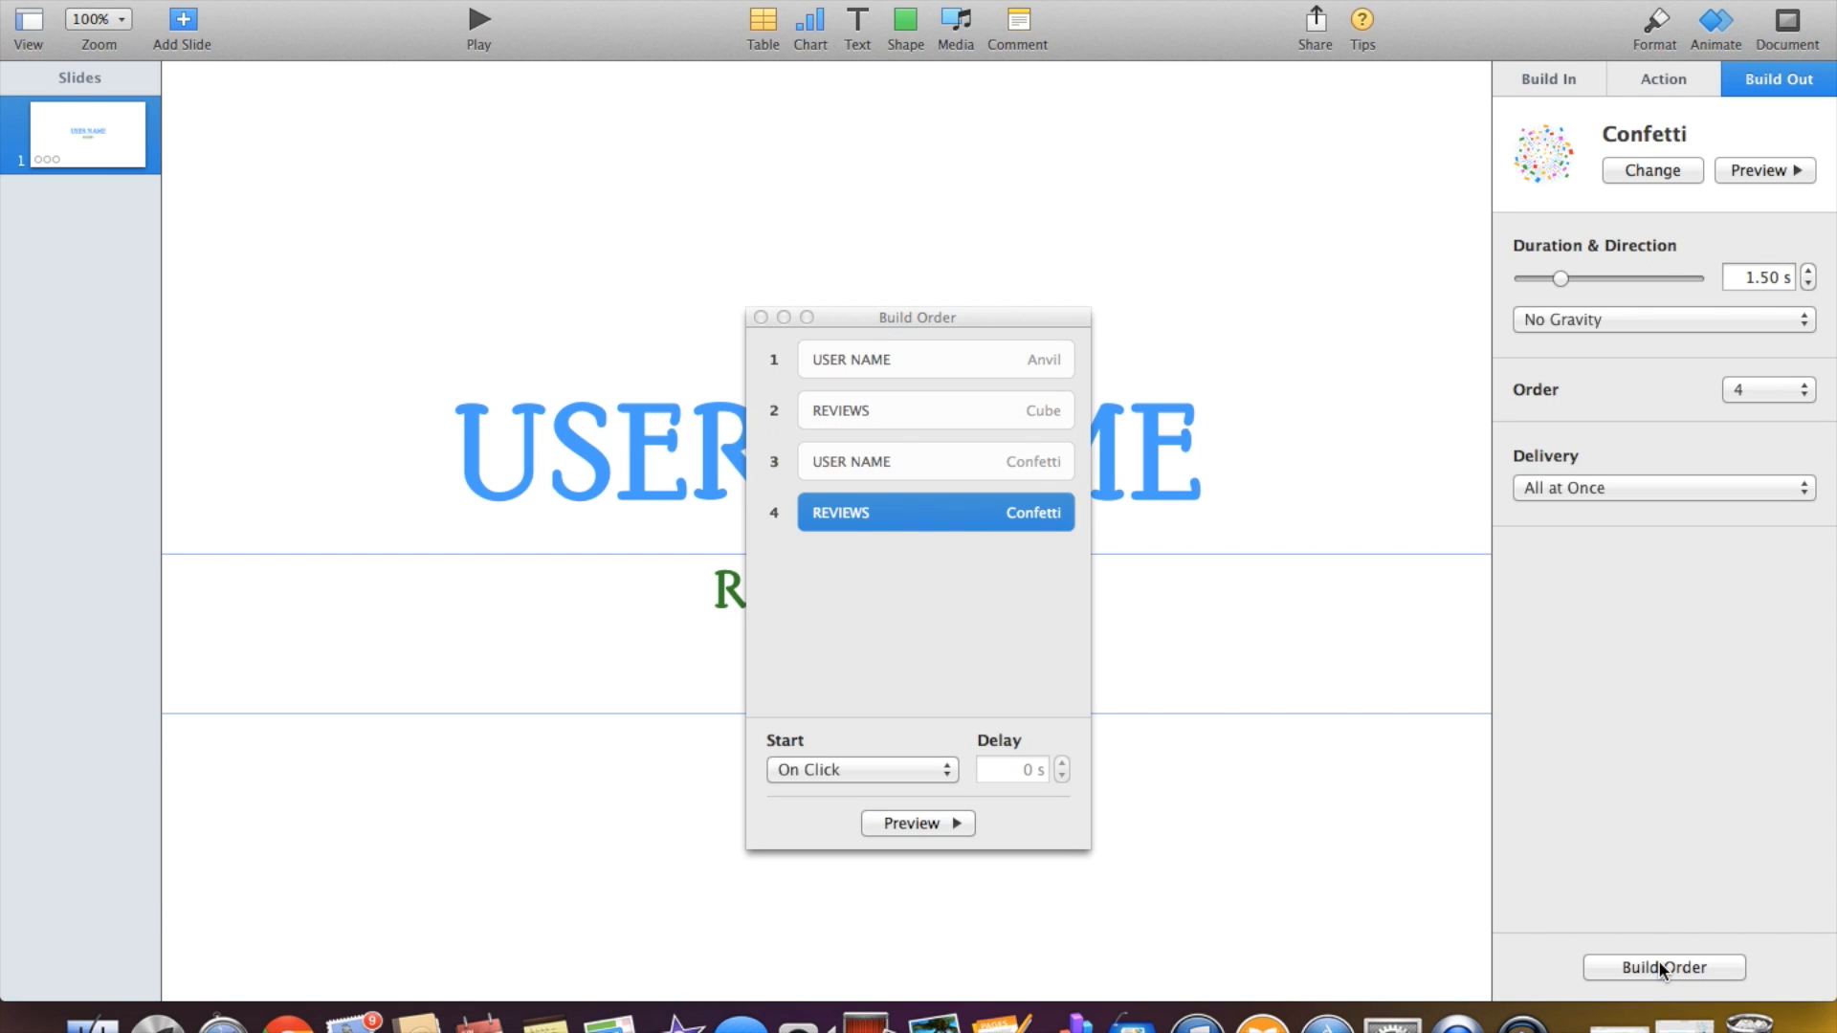
{"action": "left_click", "coordinate": [943, 507]}
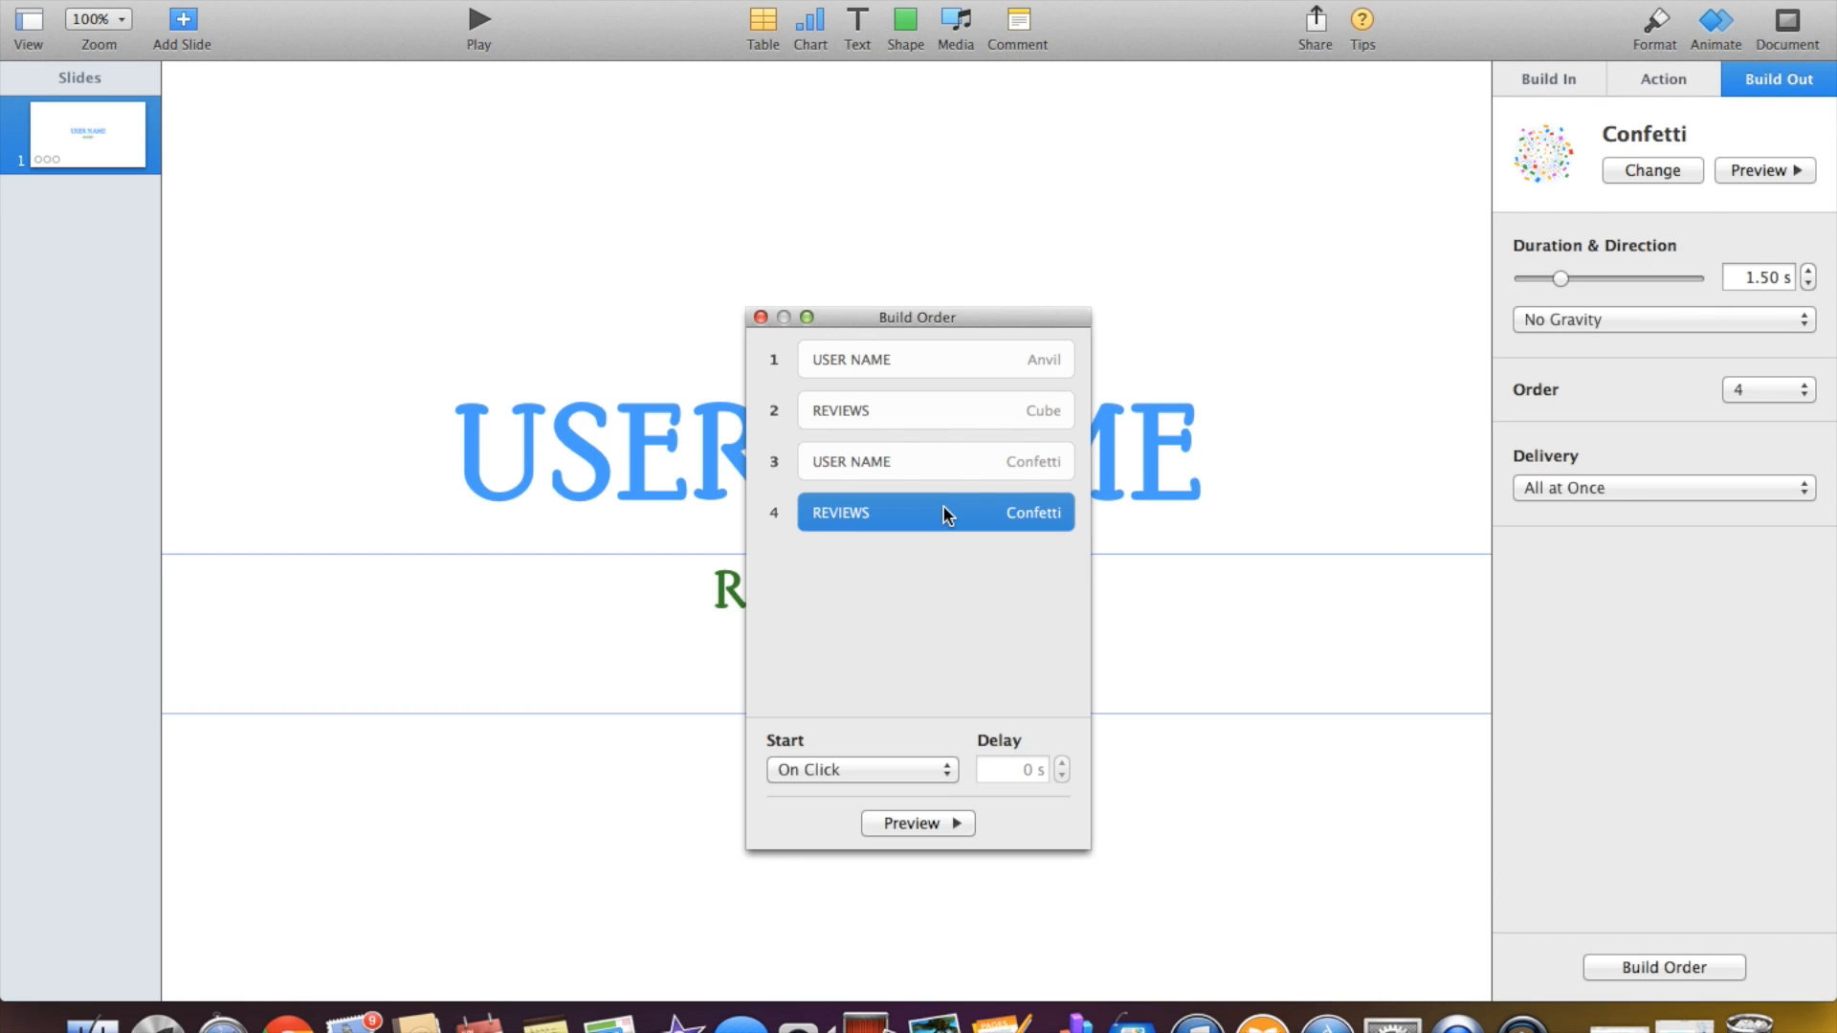
{"action": "left_click", "coordinate": [955, 771]}
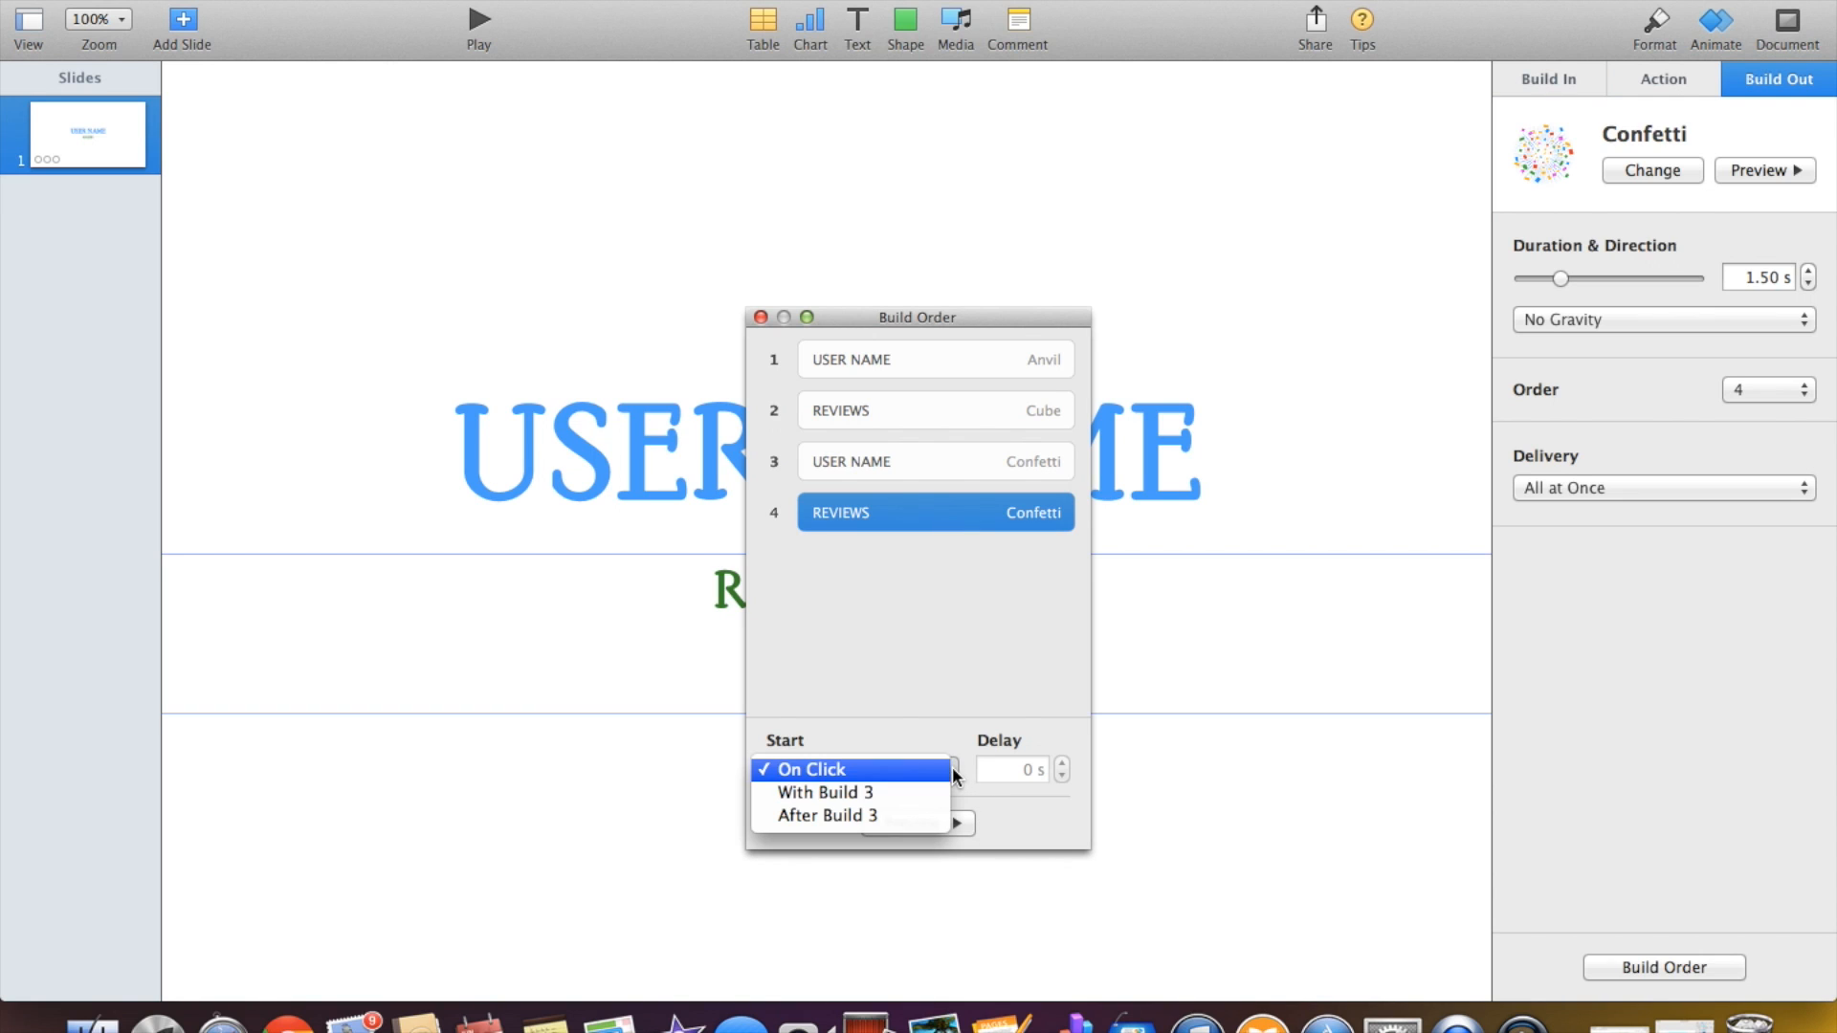
{"action": "left_click", "coordinate": [880, 794]}
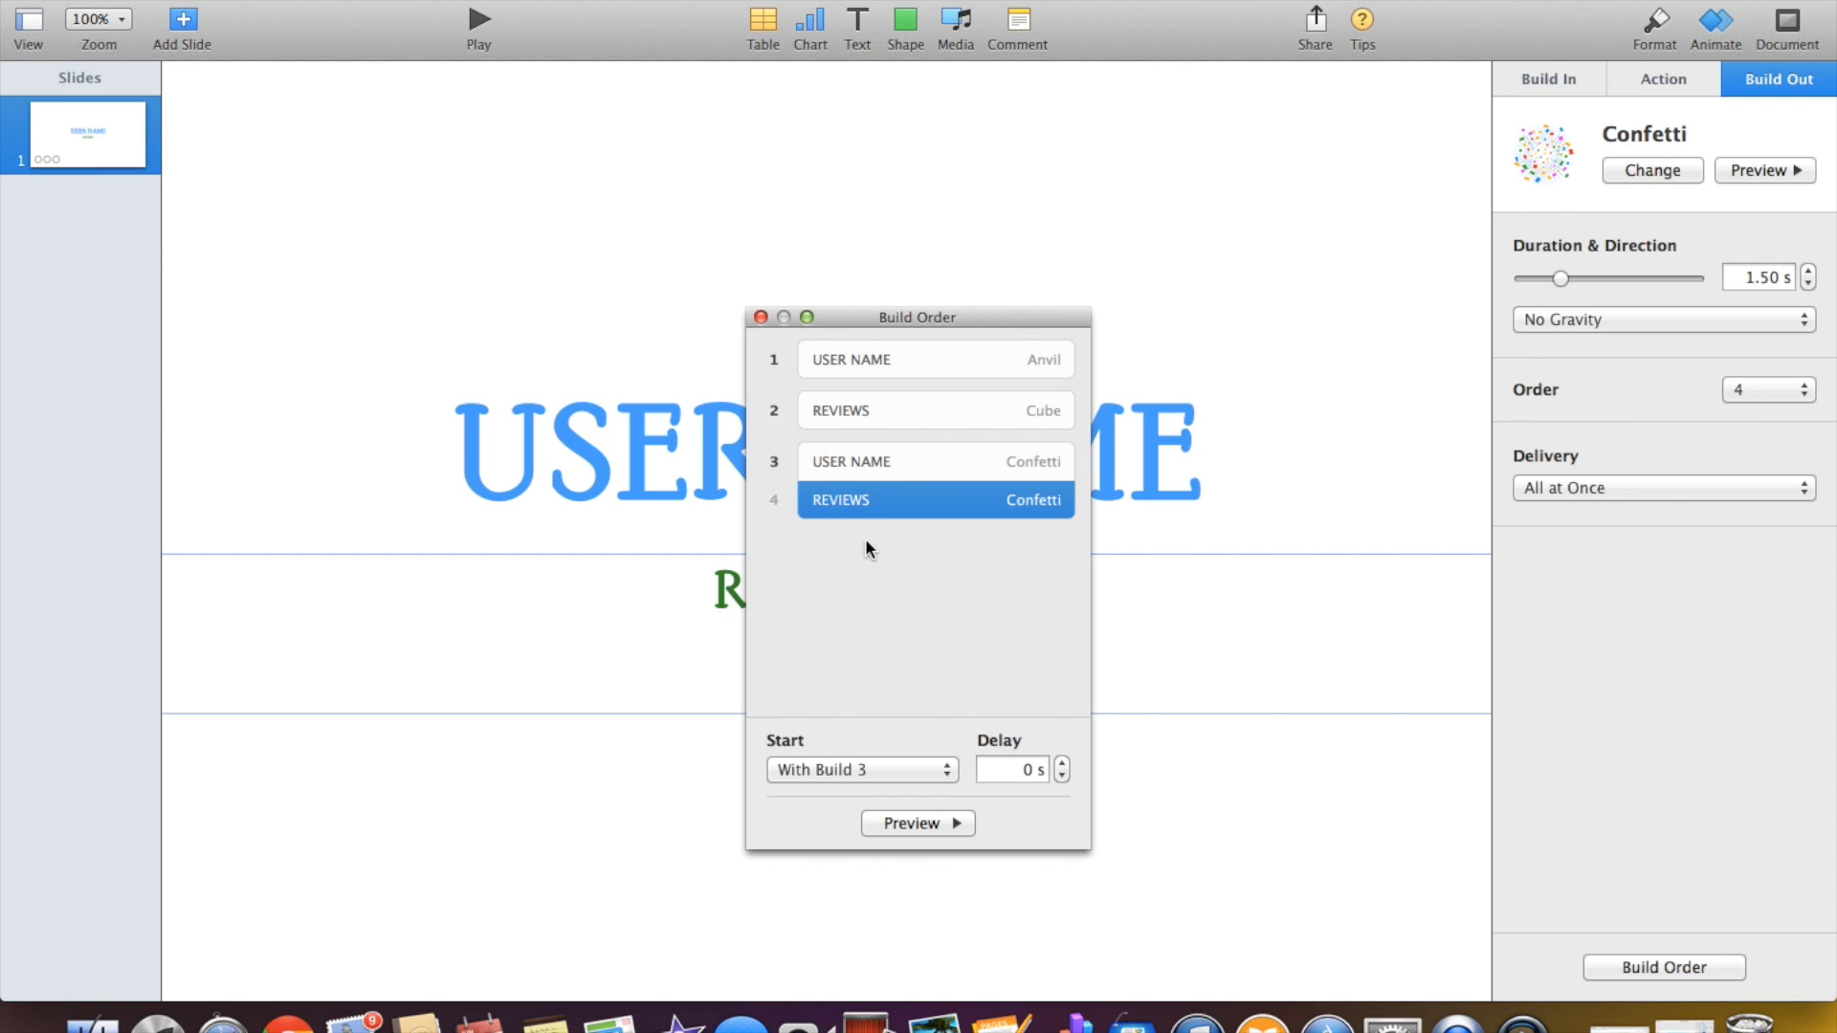
{"action": "left_click", "coordinate": [932, 824]}
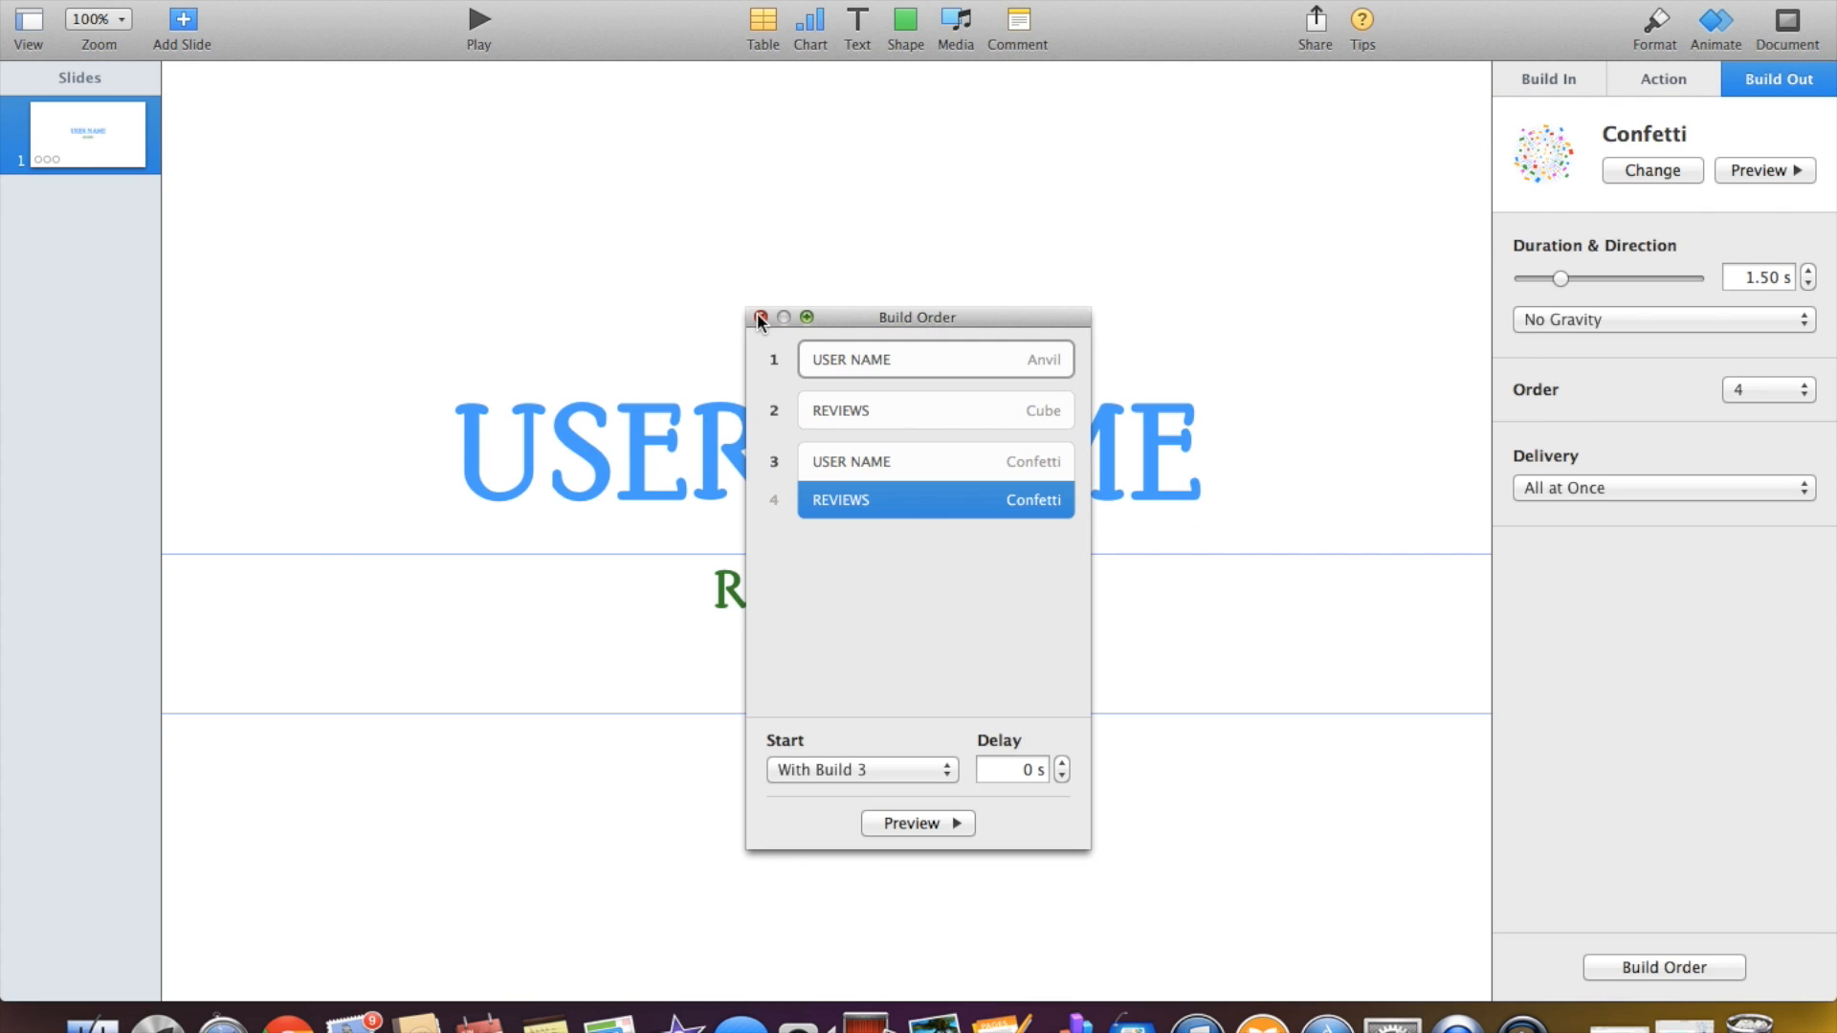
{"action": "left_click_drag", "start_coordinate": [891, 312], "coordinate": [1507, 23]}
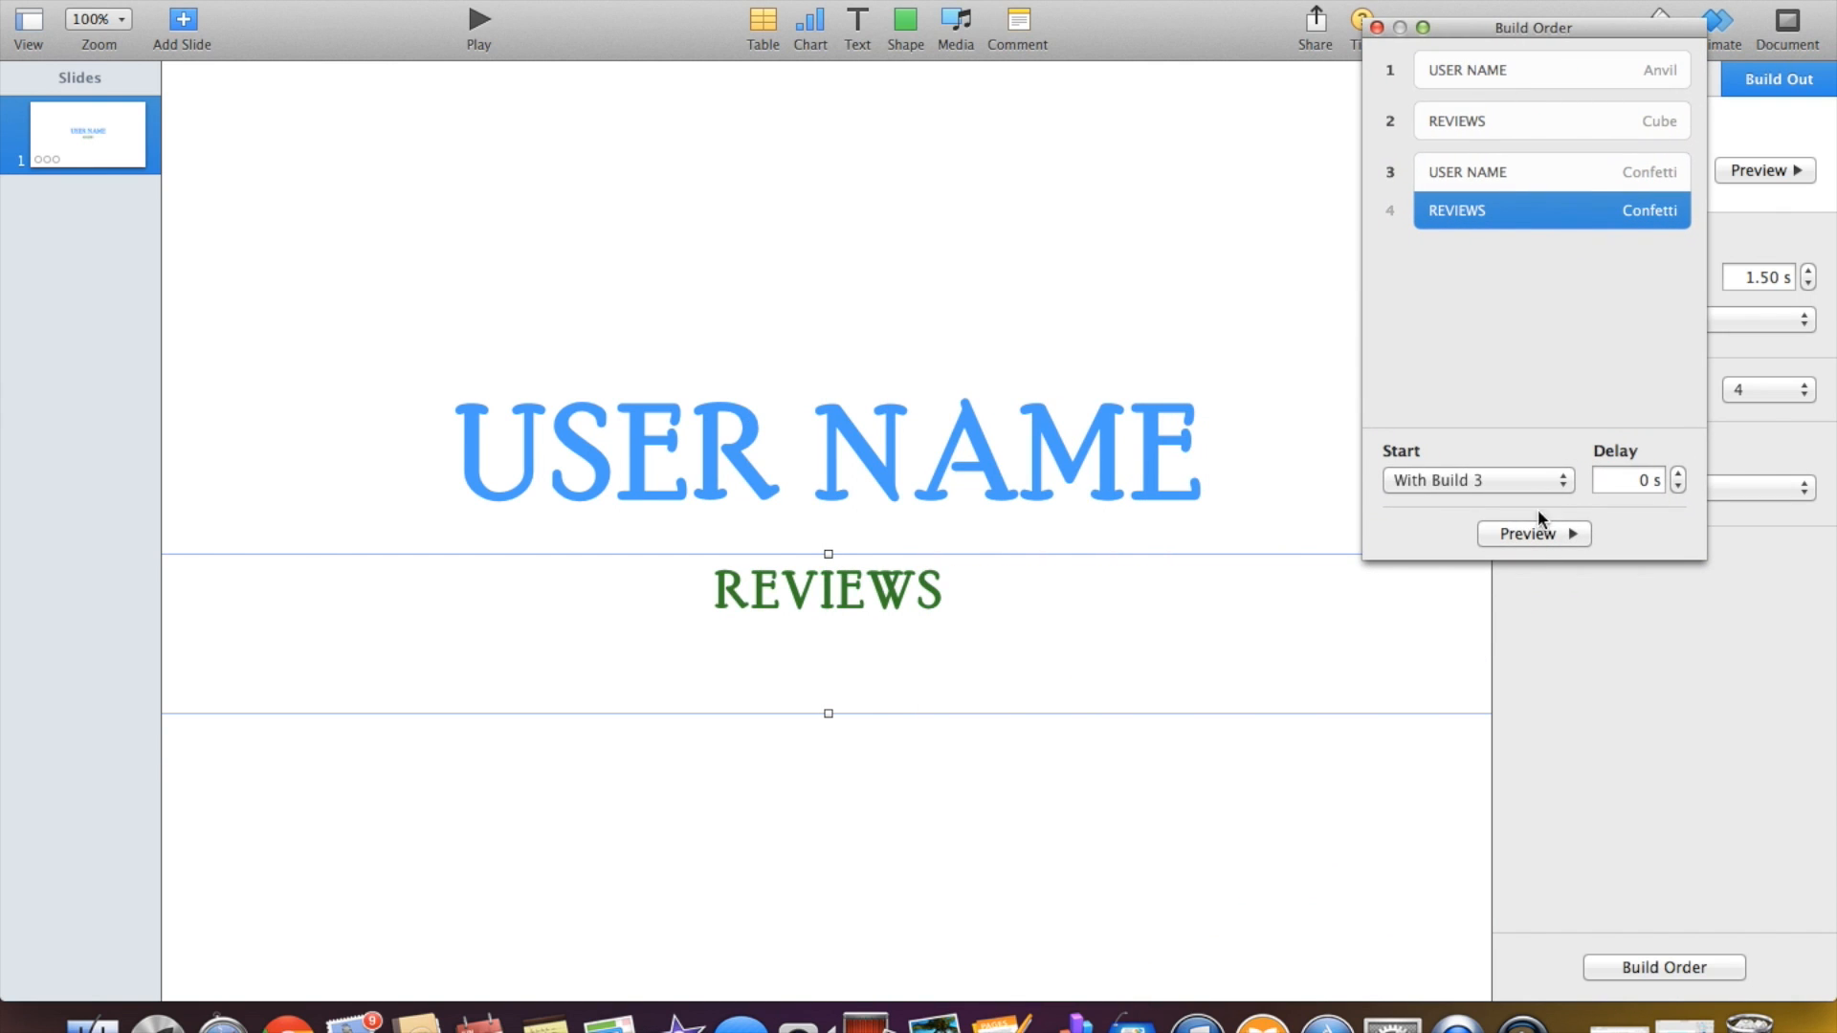
{"action": "left_click", "coordinate": [1529, 538]}
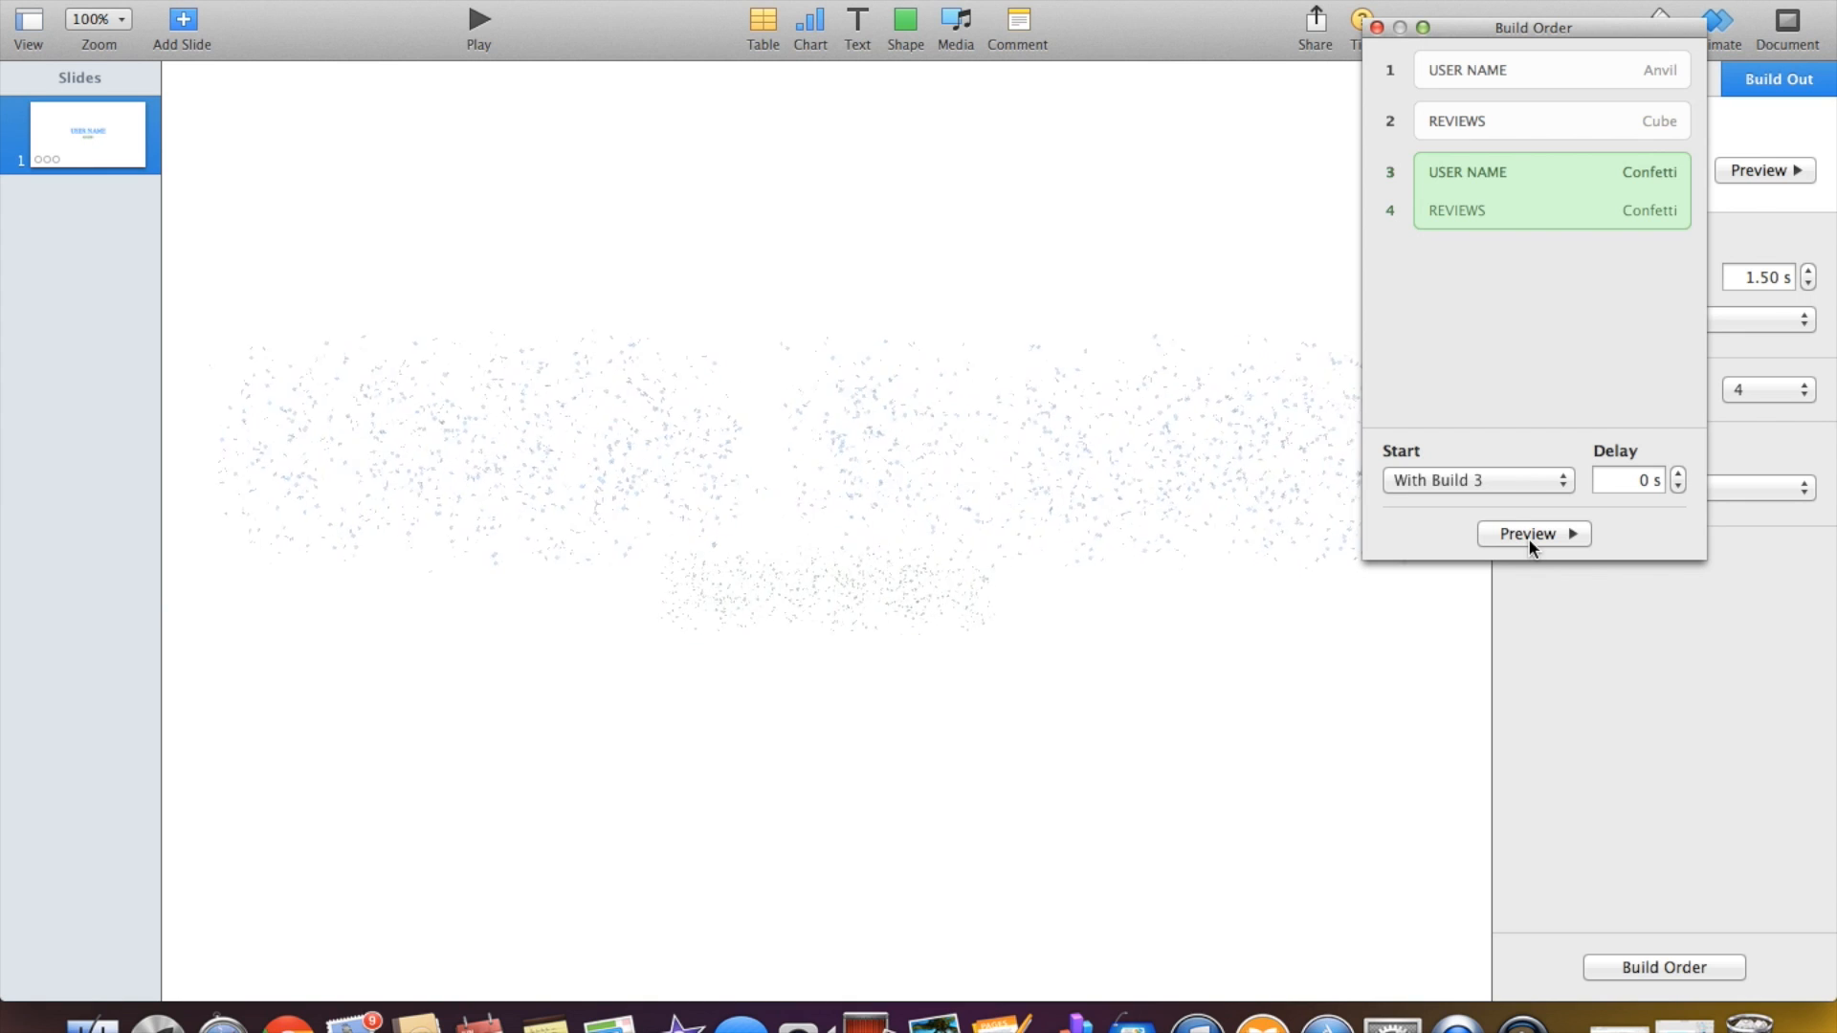
Set the REVIEWS Cube build-in to start With Build 1, preview it and close the build order.
{"action": "left_click", "coordinate": [1498, 120]}
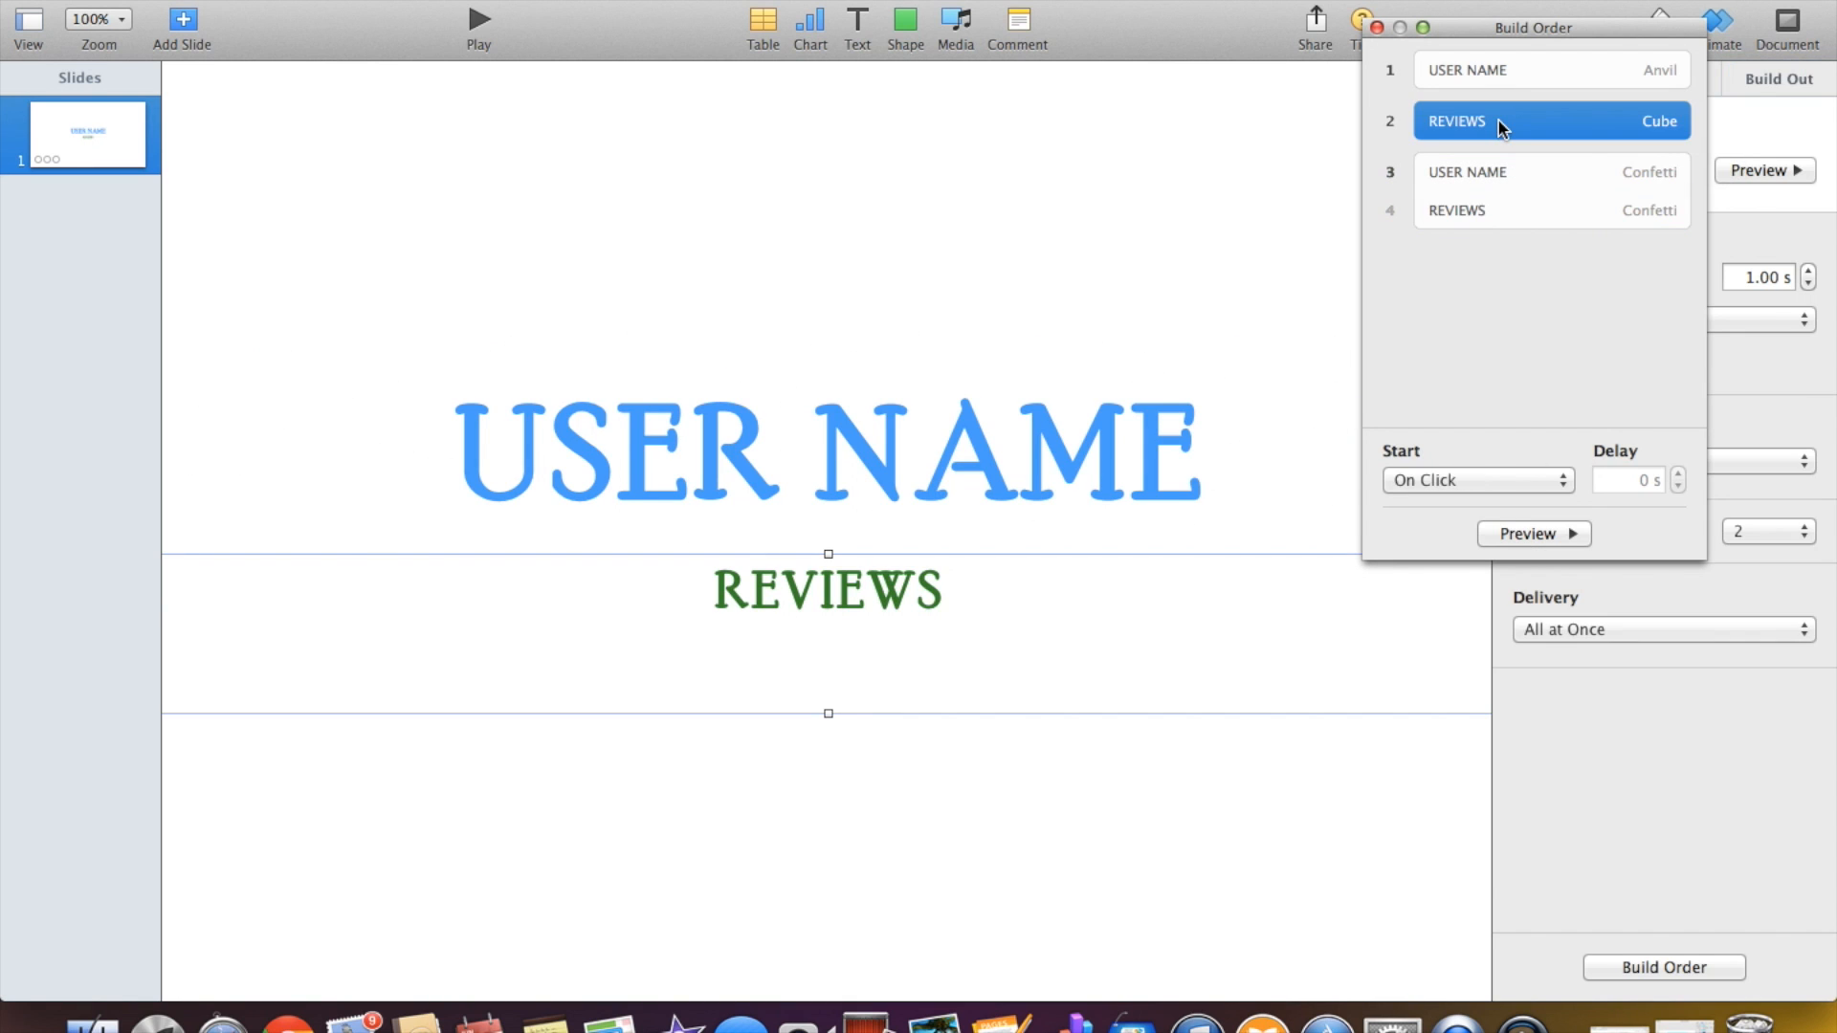
{"action": "left_click", "coordinate": [1508, 71]}
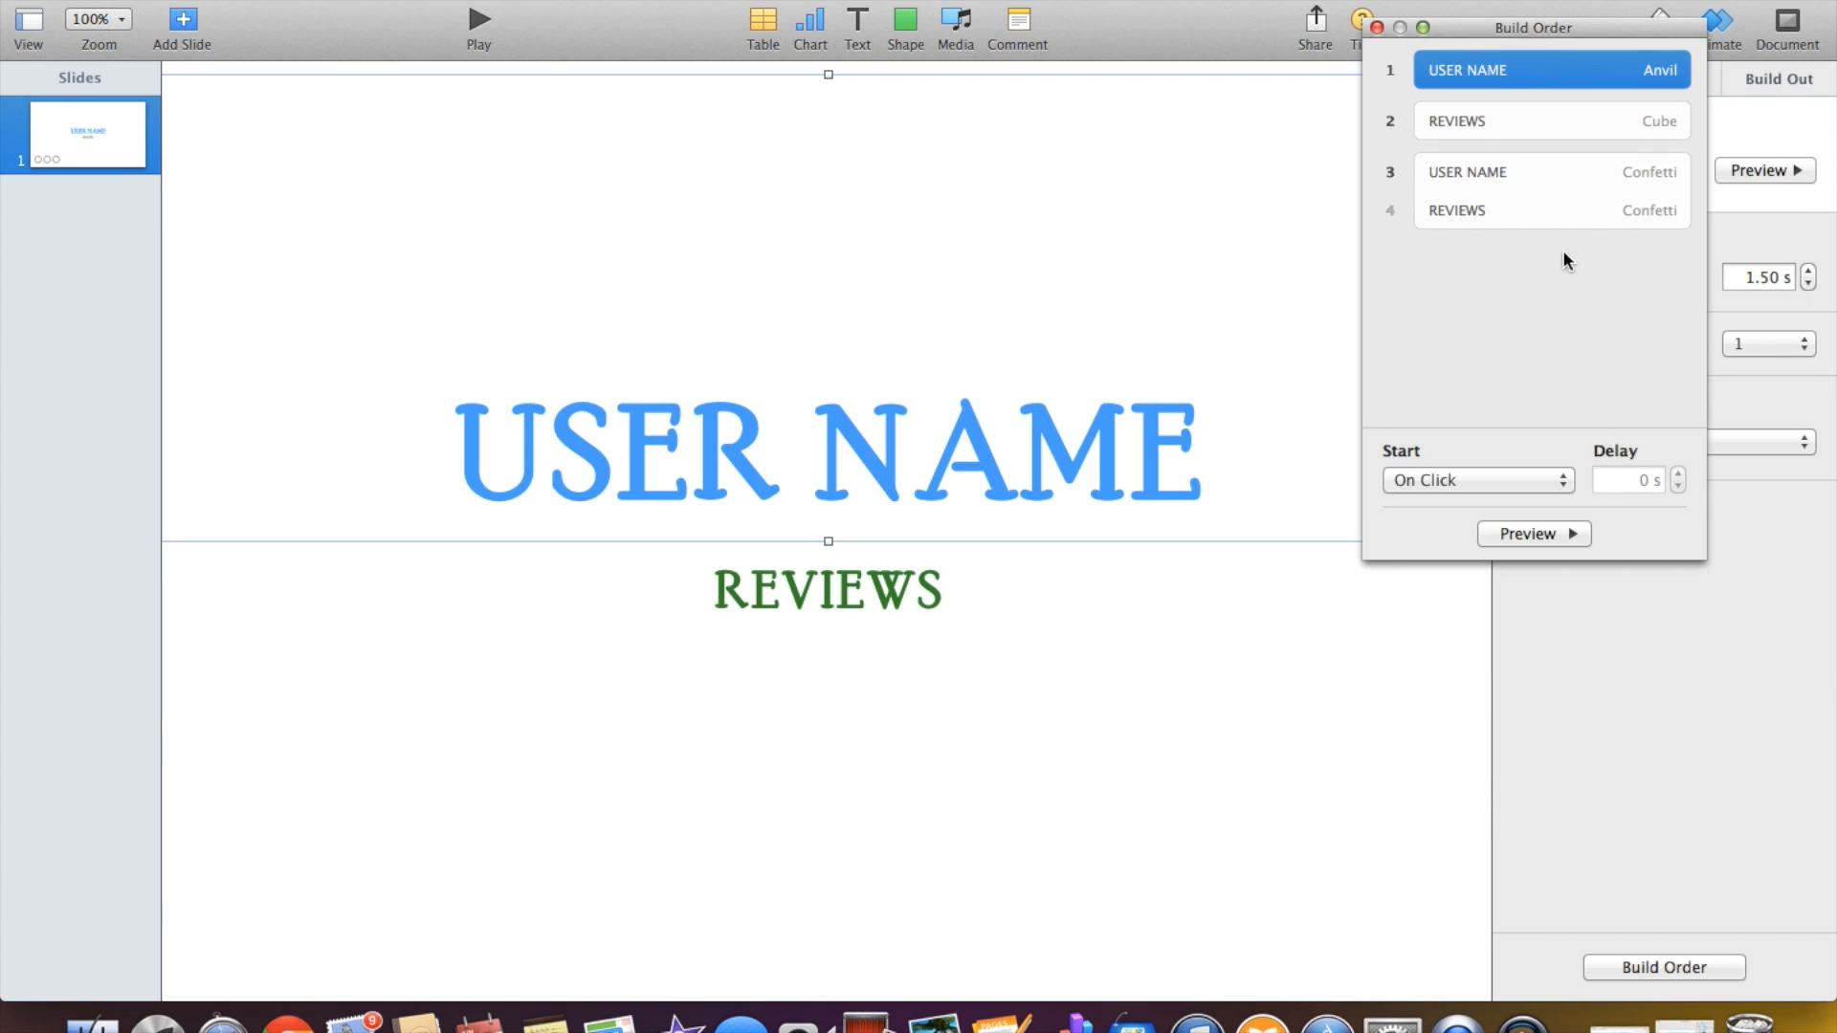
{"action": "left_click", "coordinate": [1565, 481]}
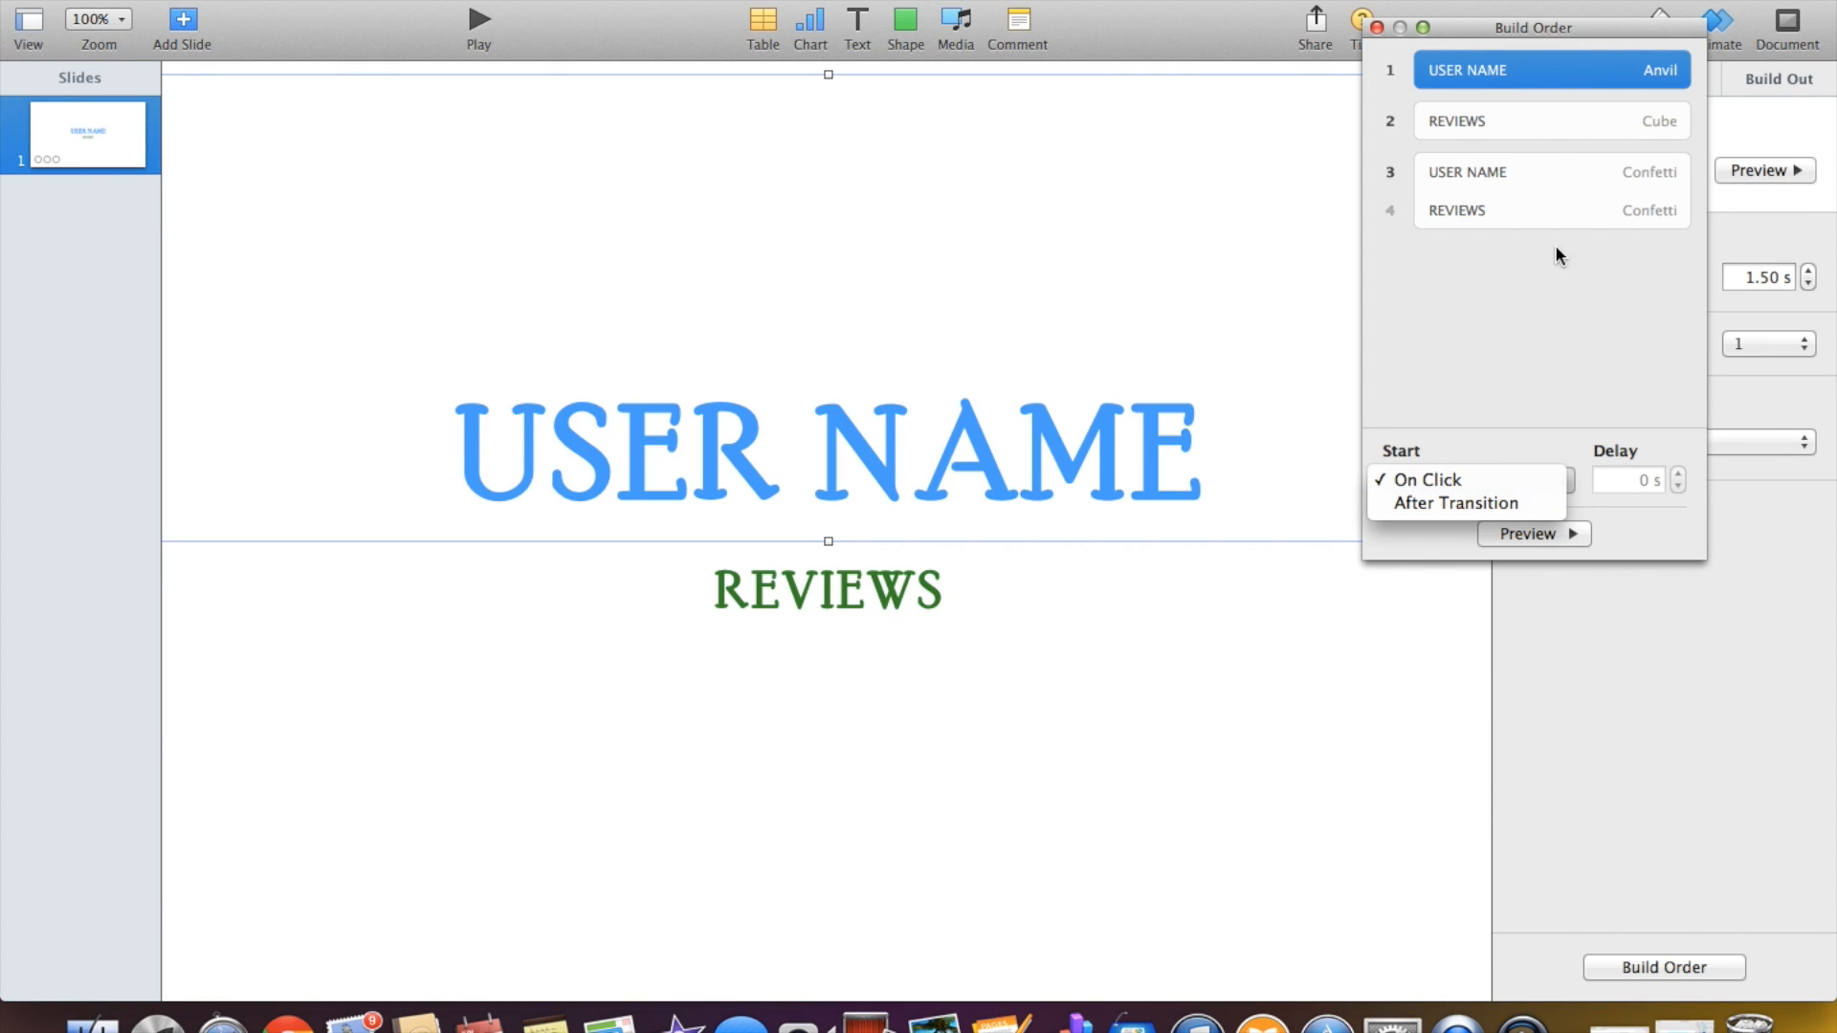
{"action": "left_click", "coordinate": [1536, 119]}
{"action": "left_click", "coordinate": [1537, 120]}
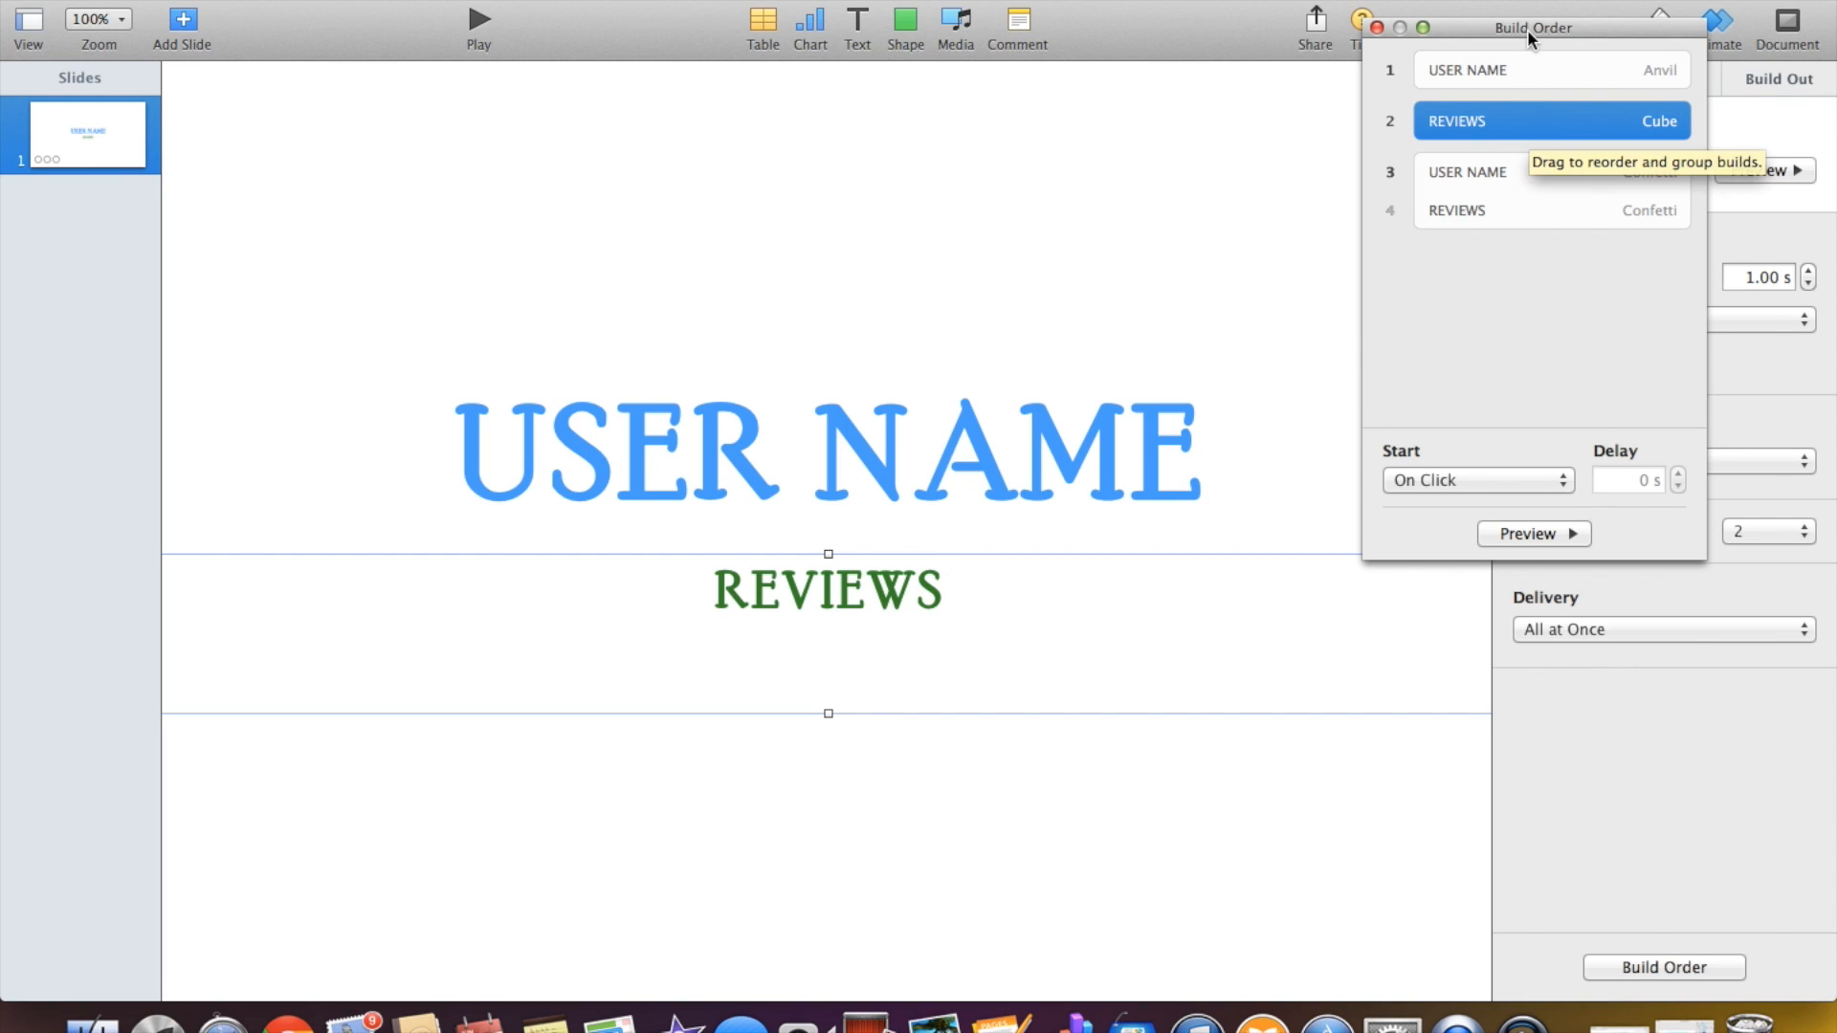
{"action": "left_click", "coordinate": [1567, 487]}
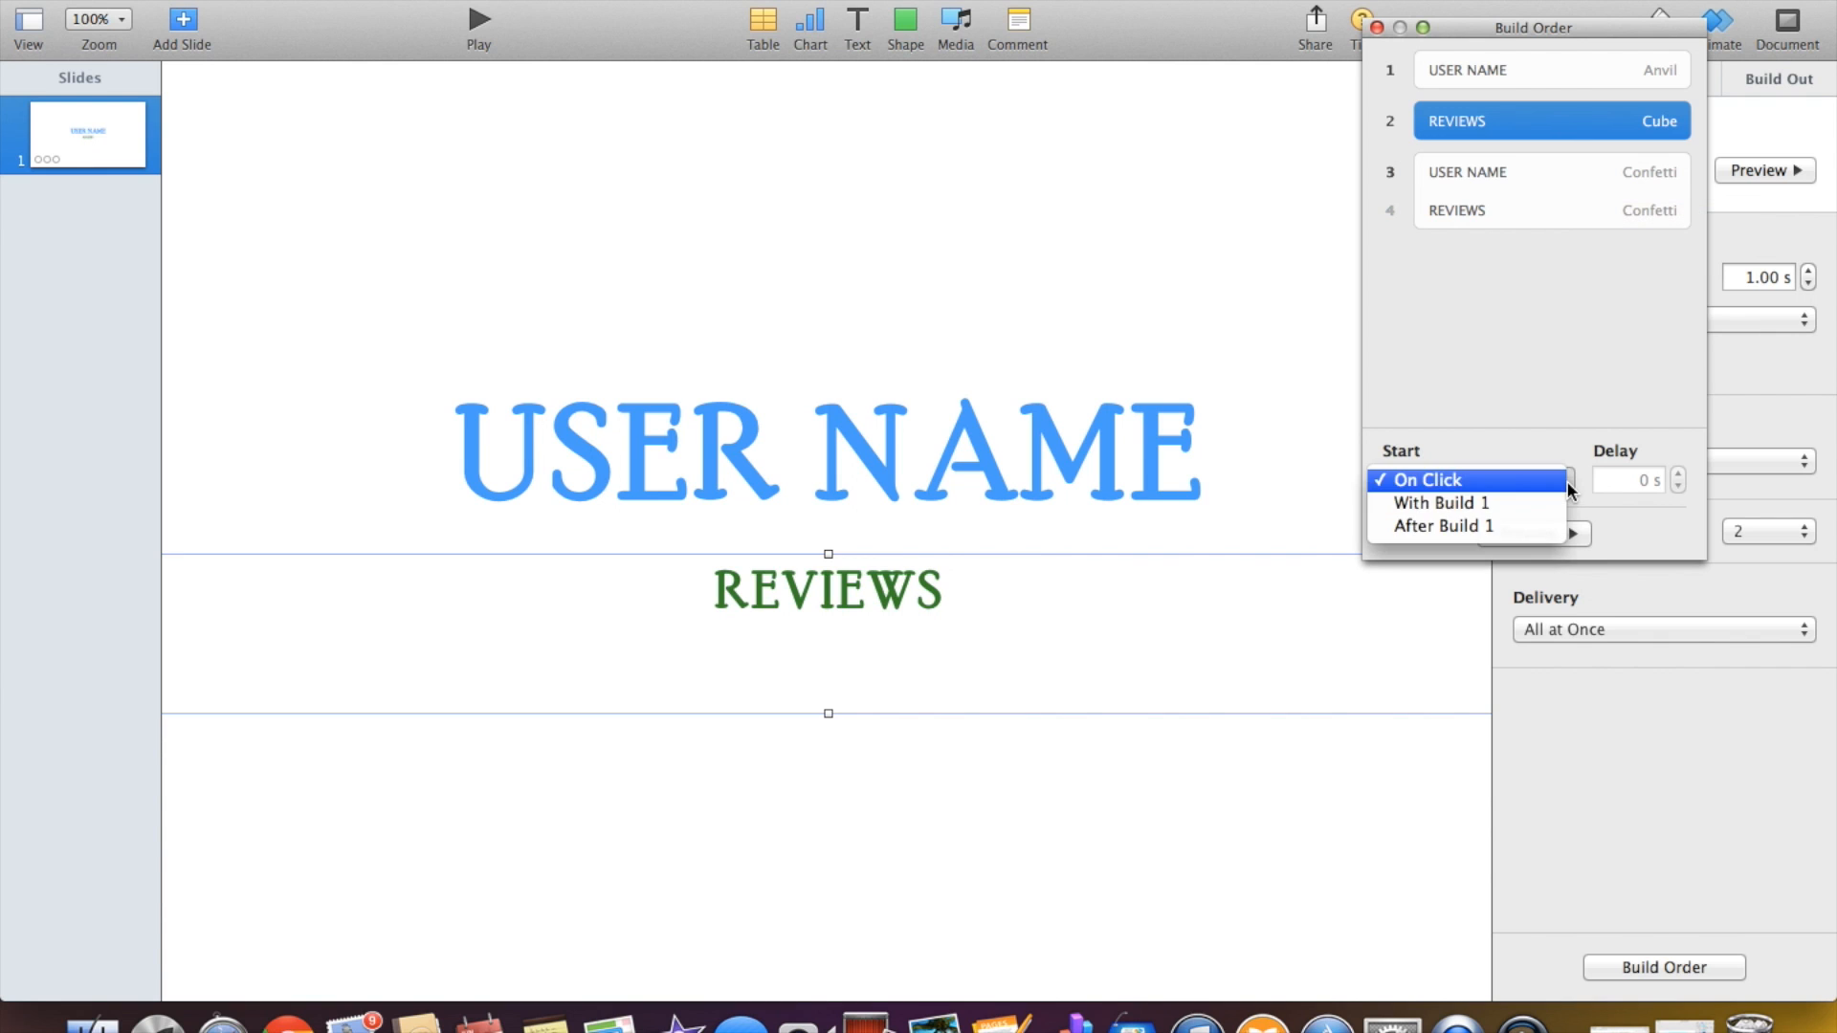
{"action": "left_click", "coordinate": [1530, 503]}
{"action": "left_click", "coordinate": [1523, 538]}
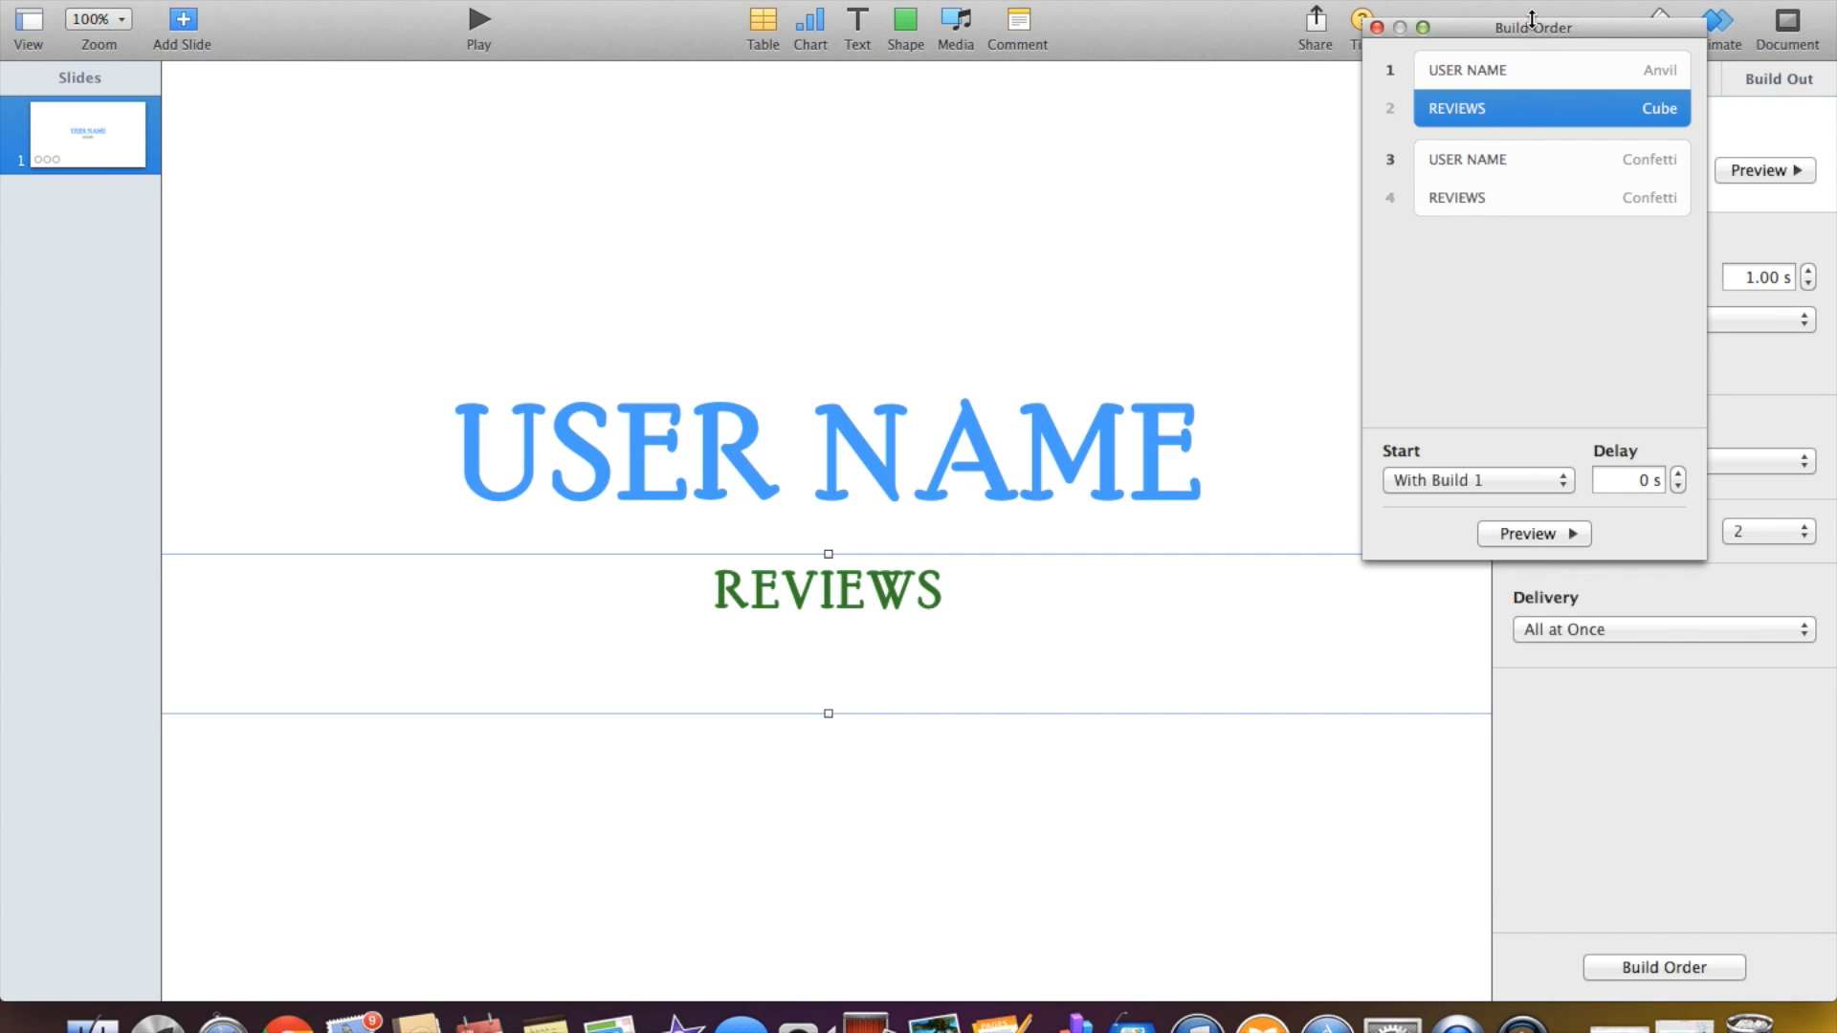
{"action": "left_click", "coordinate": [1378, 28]}
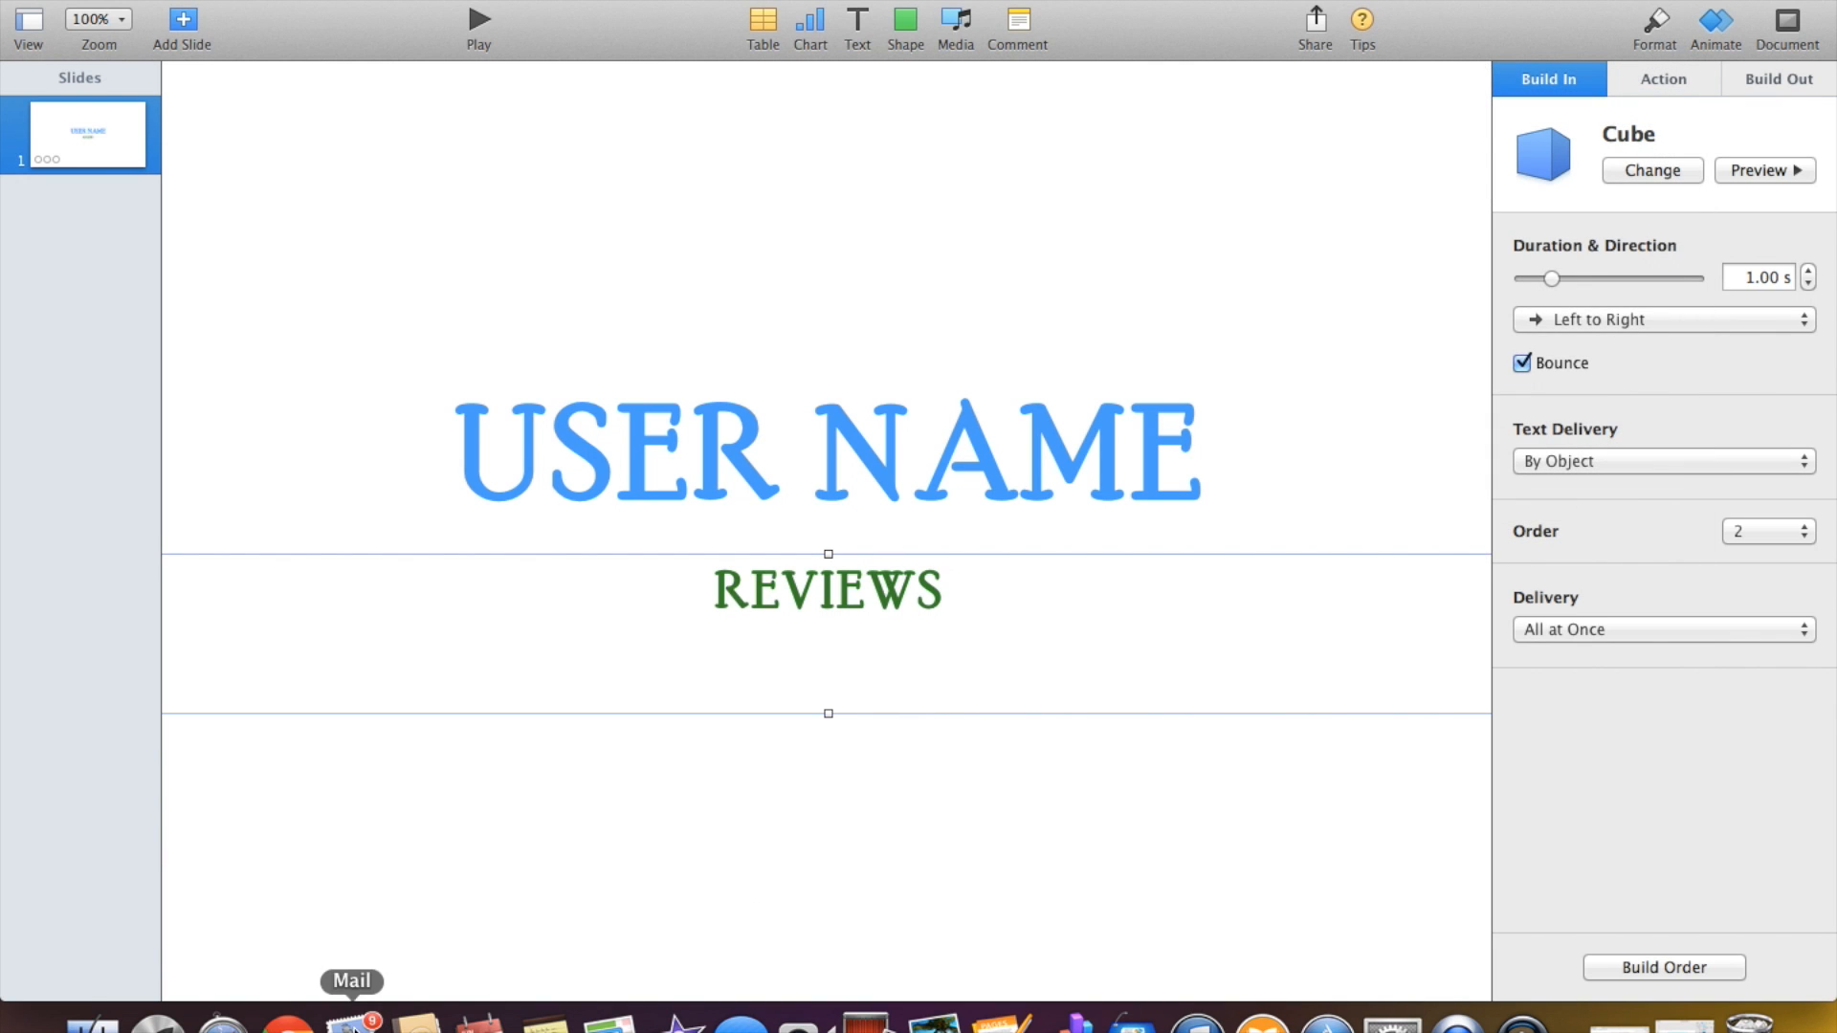
Switch to Chrome and search Google for SUPER MARIO.
{"action": "left_click", "coordinate": [288, 1021]}
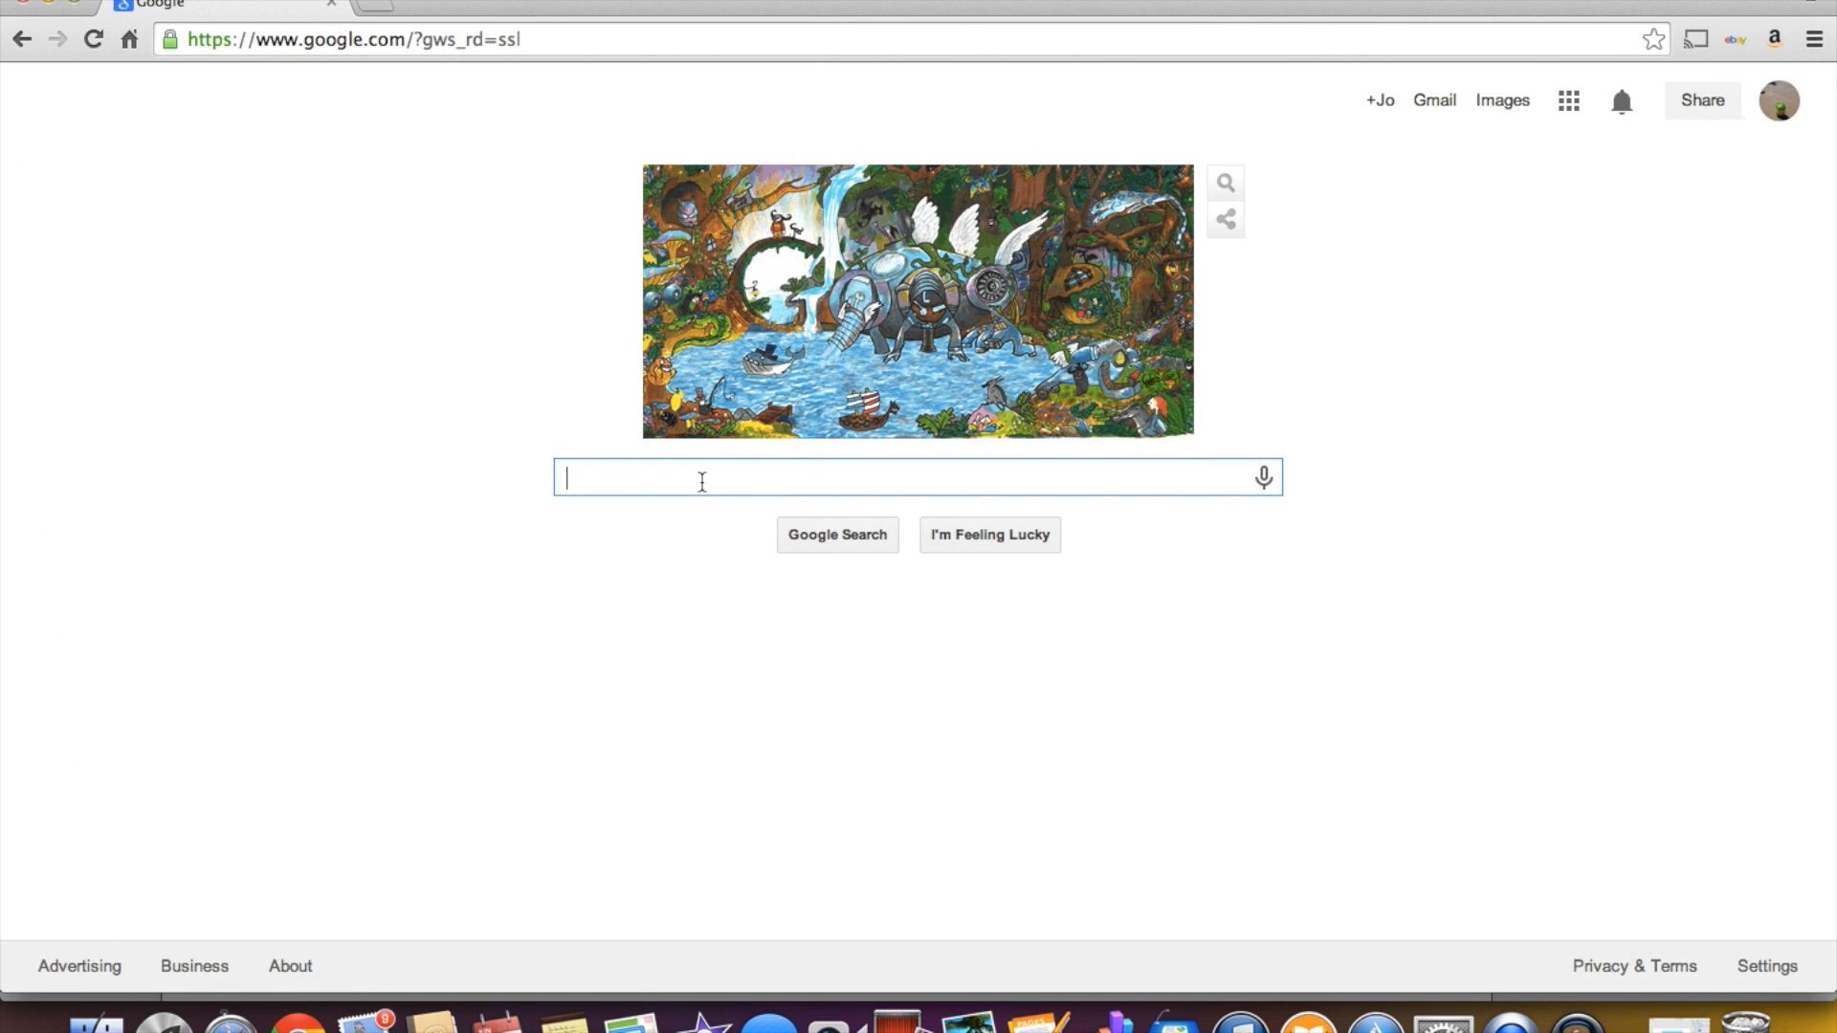
{"action": "type", "text": "SUPER"}
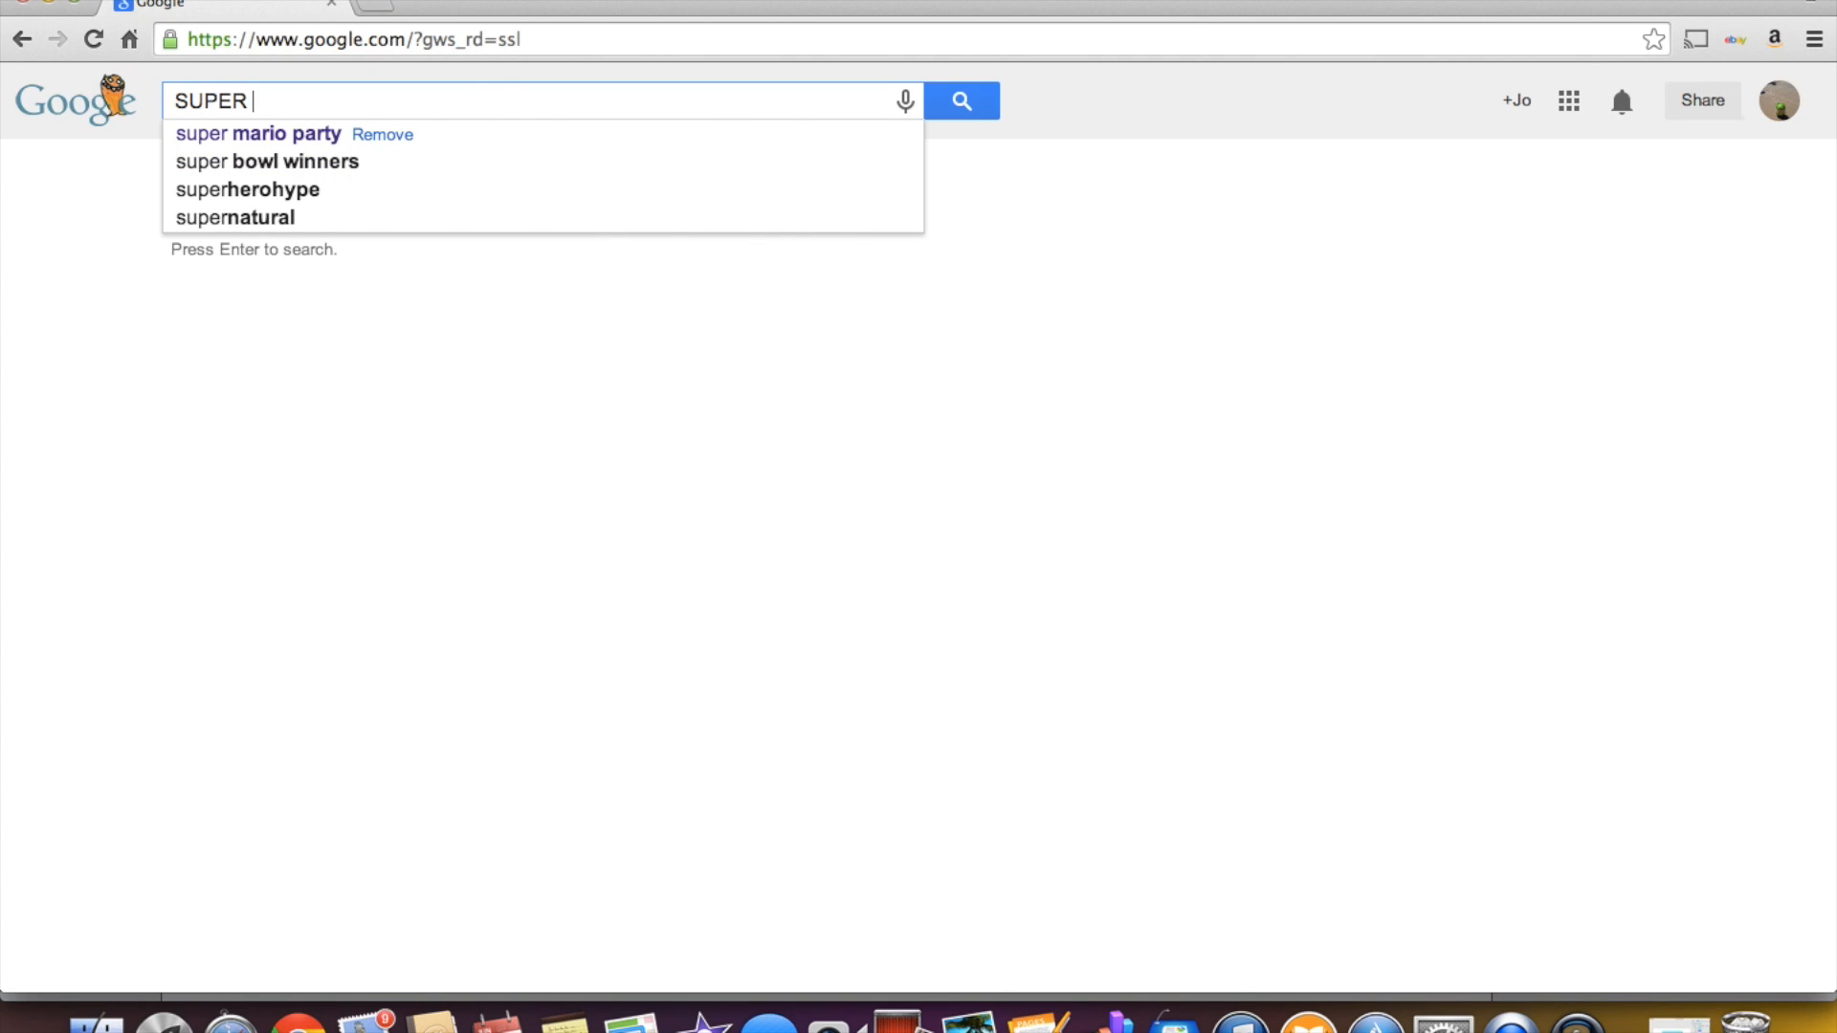
{"action": "type", "text": " MARIO"}
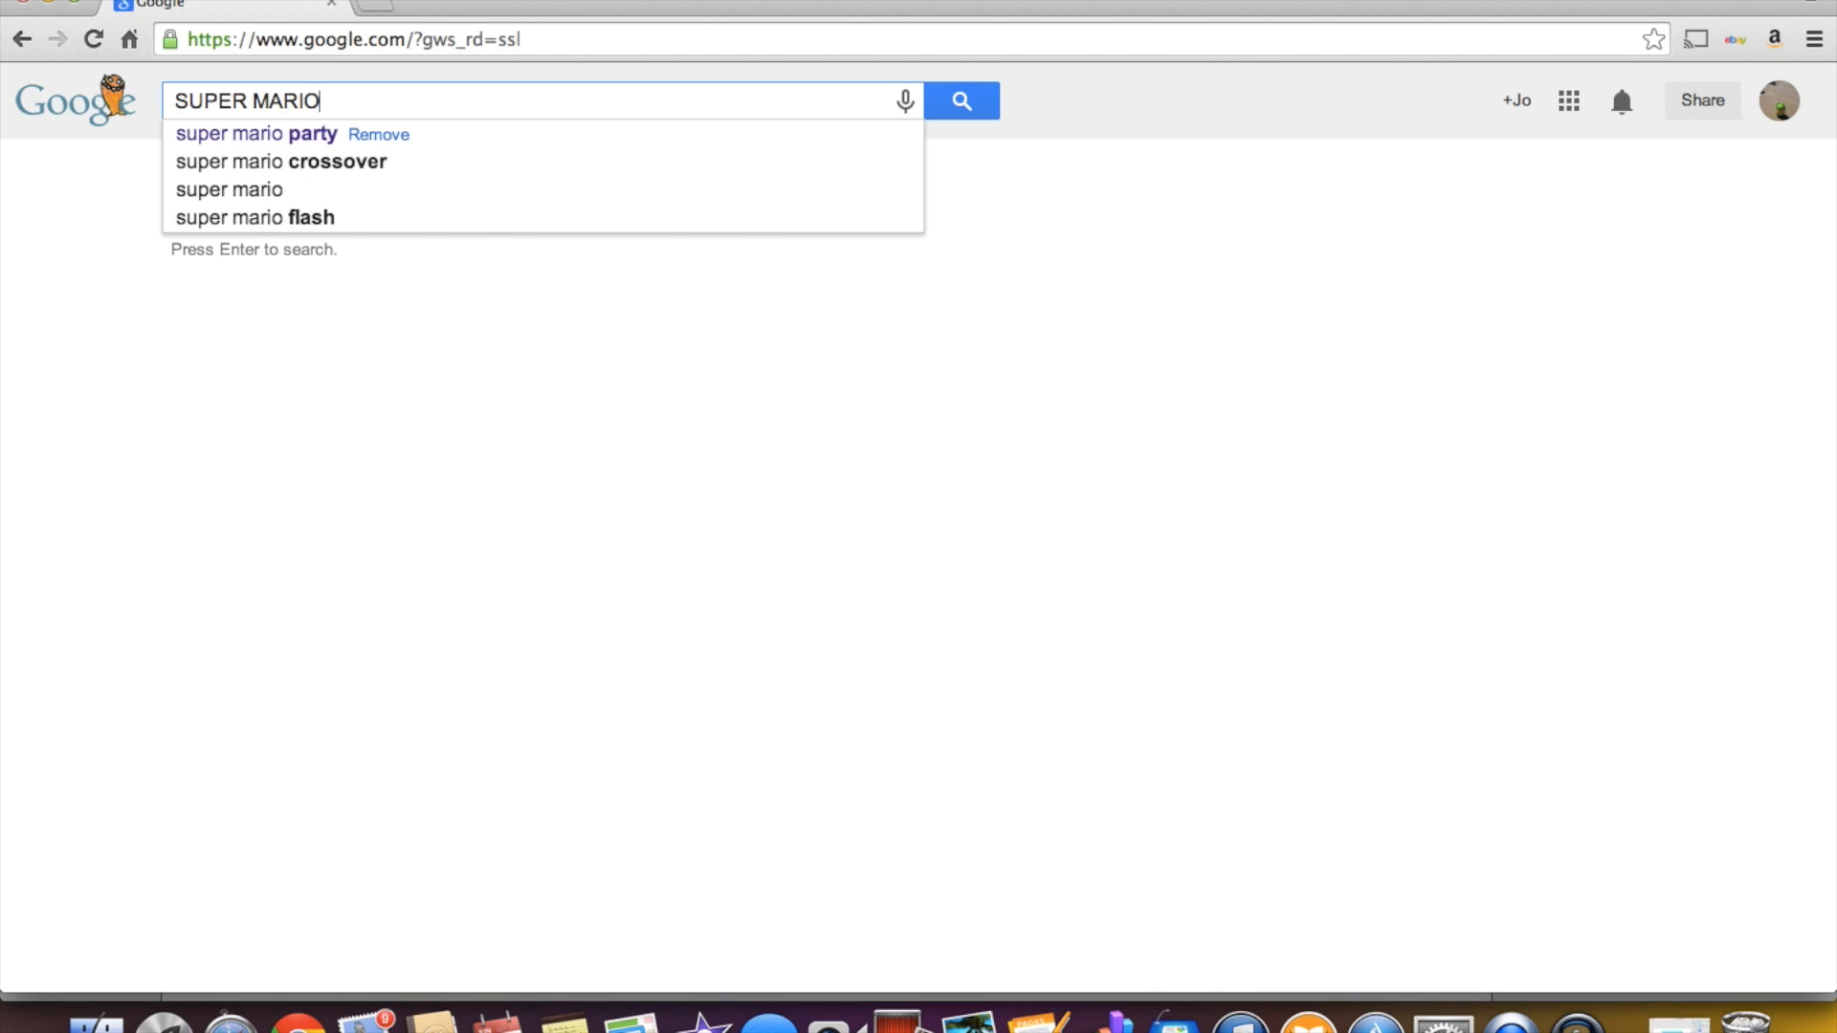
{"action": "key", "text": "Return"}
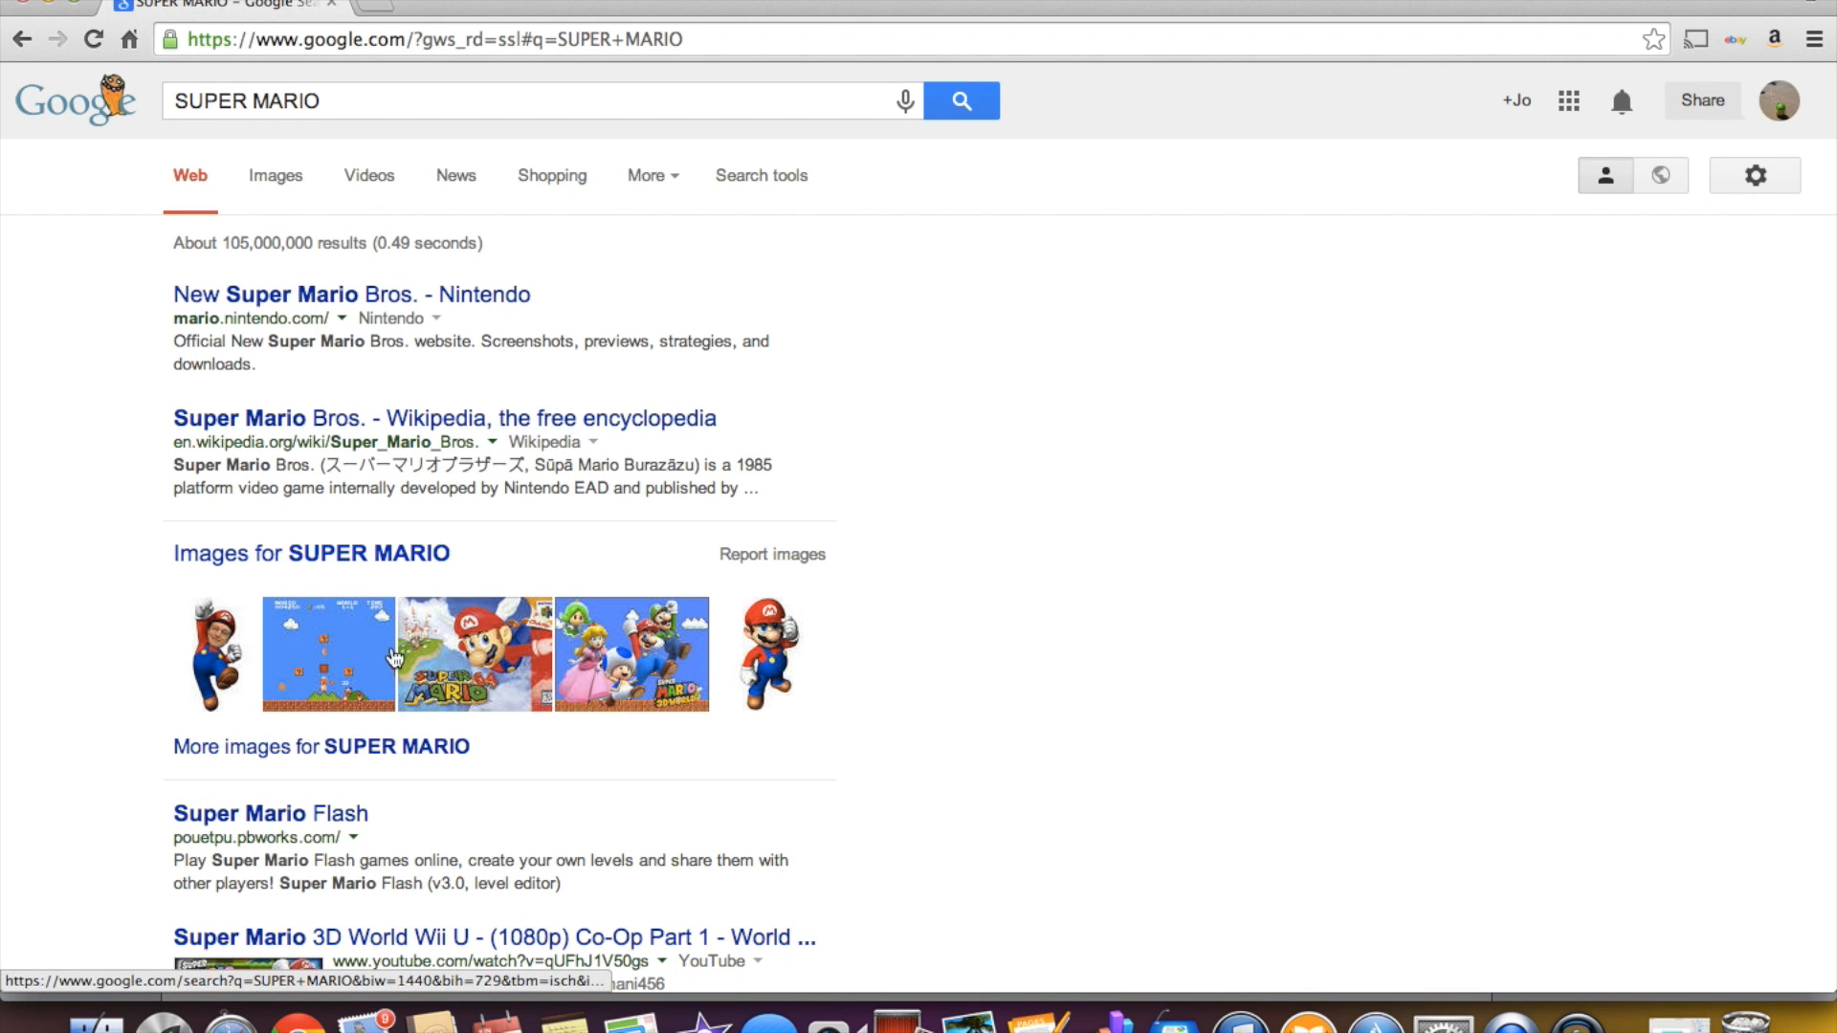
Open the Super mario Clip Art image at full size and copy it.
{"action": "left_click", "coordinate": [789, 659]}
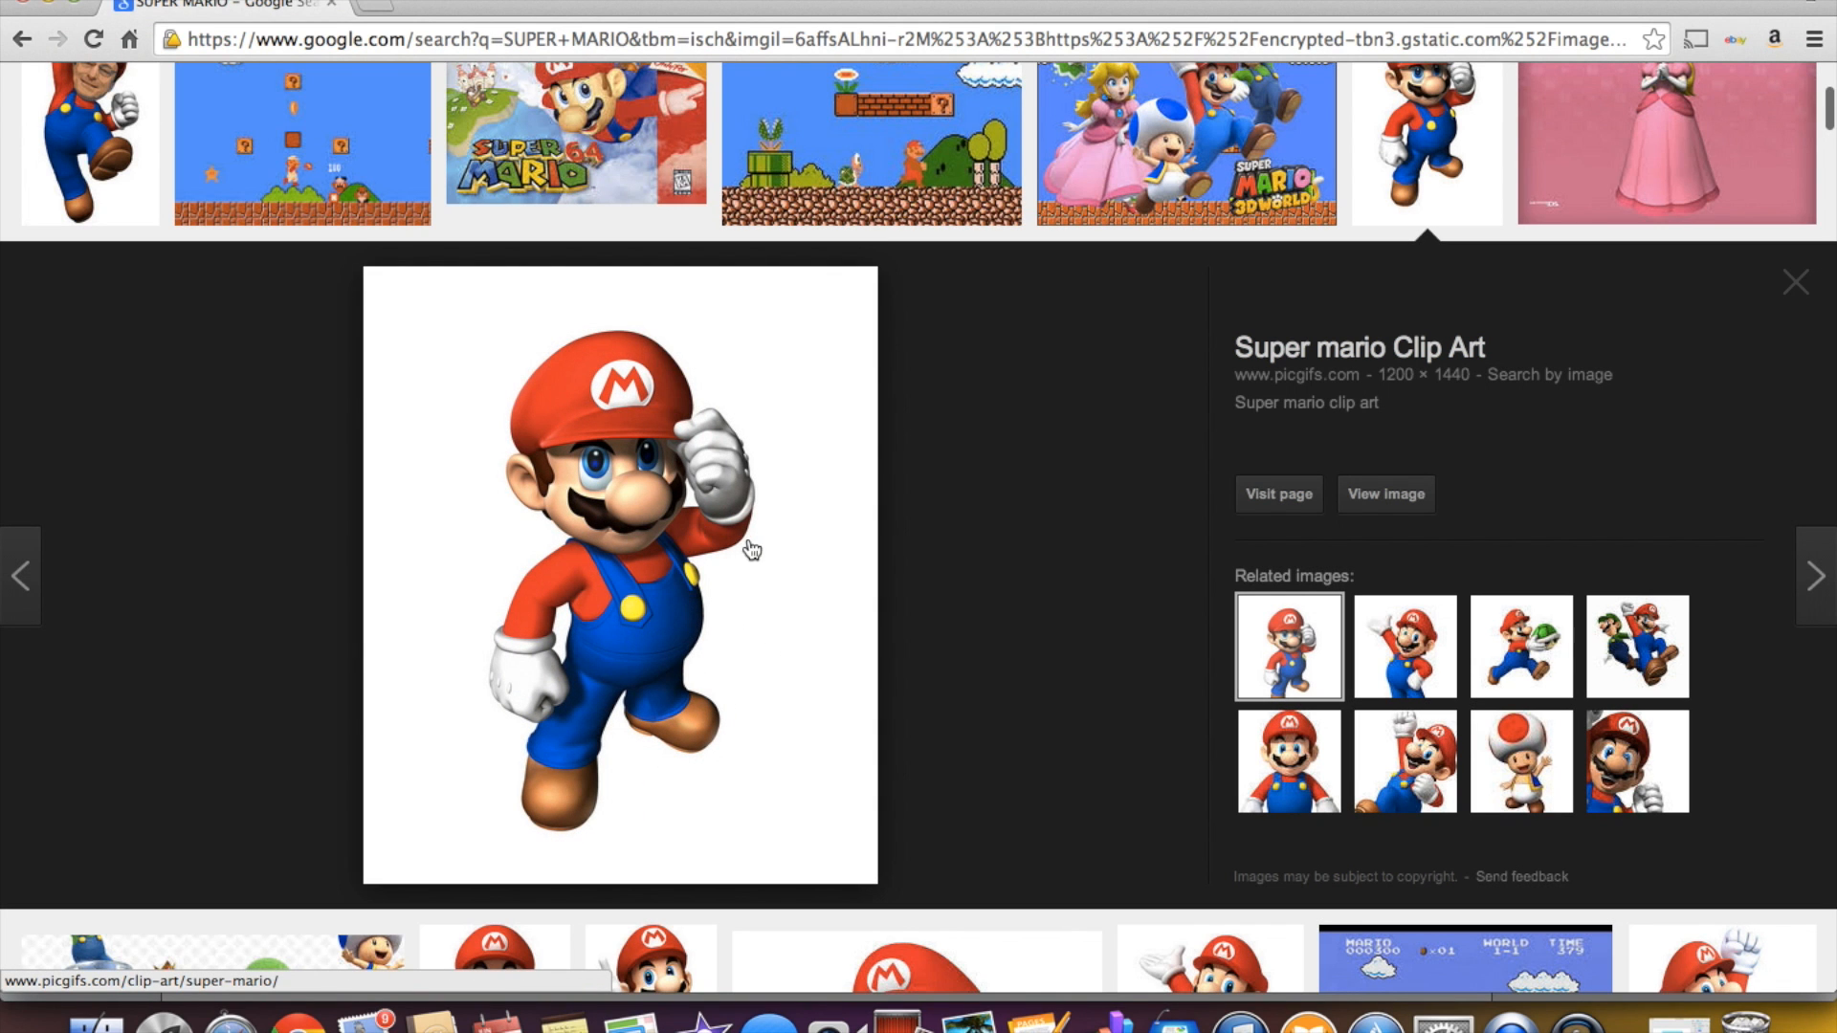
{"action": "left_click", "coordinate": [1380, 495]}
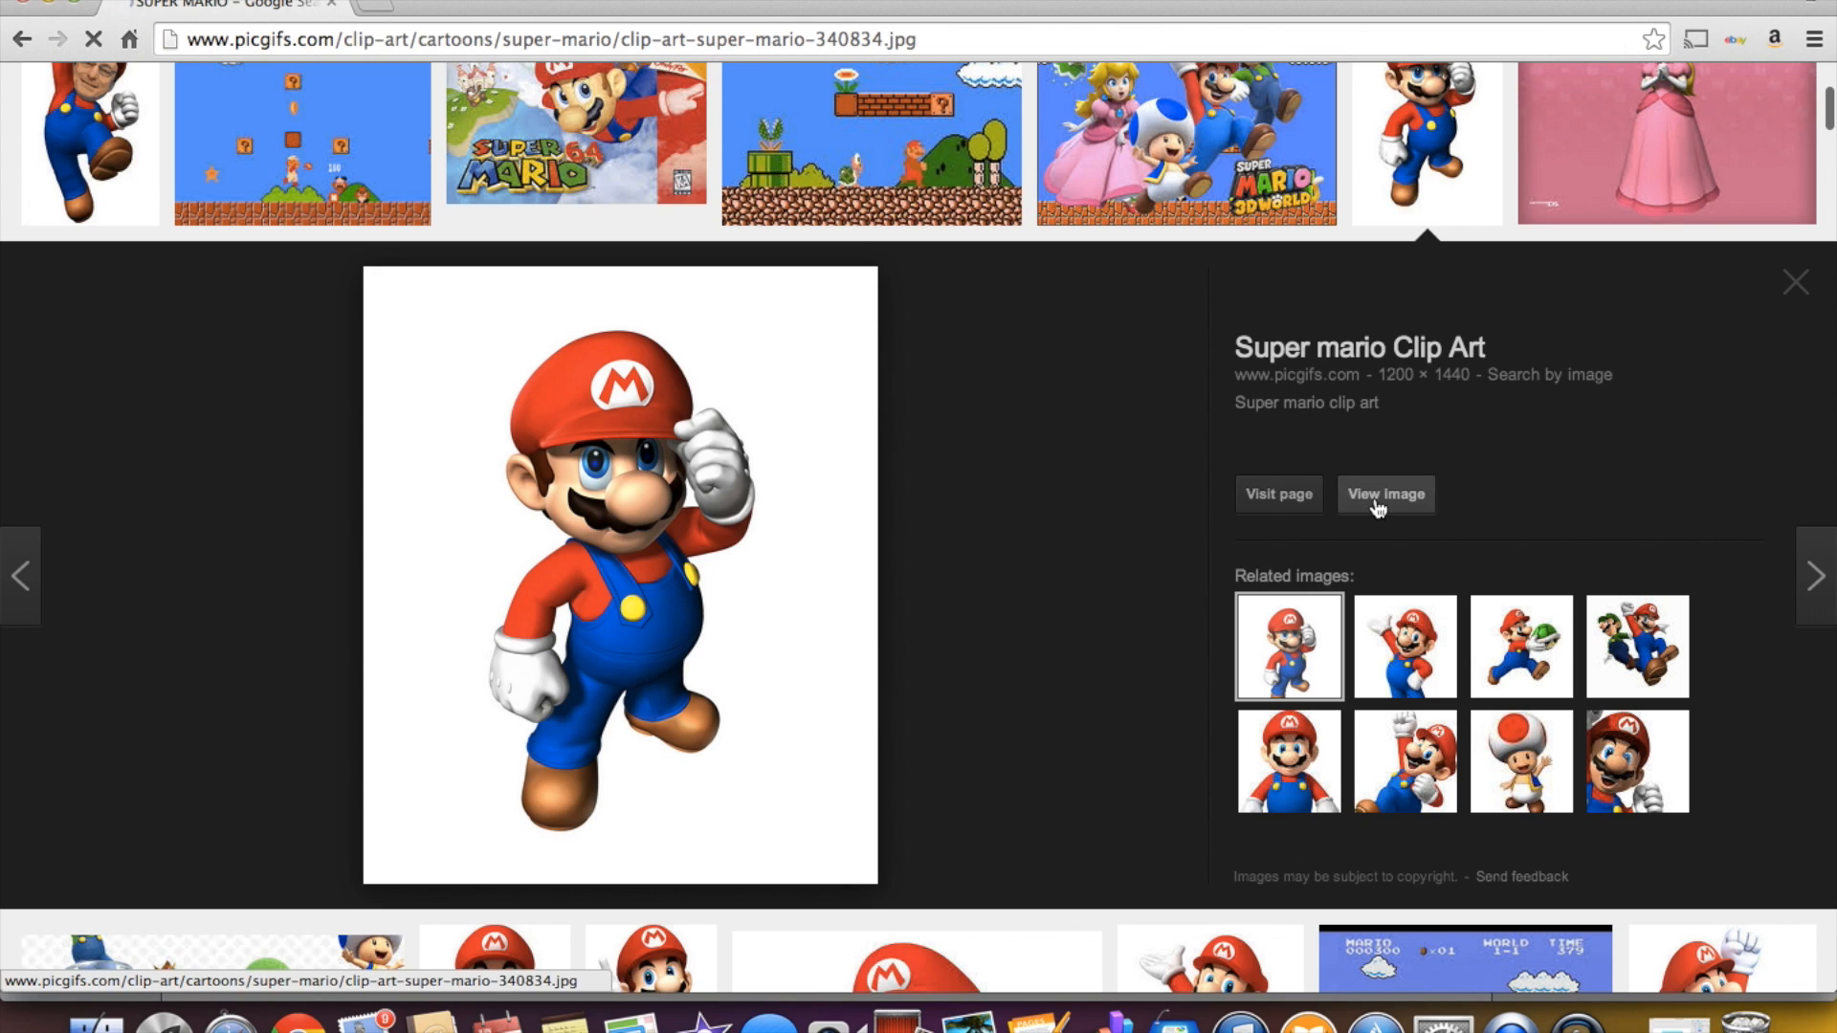
{"action": "right_click", "coordinate": [436, 497]}
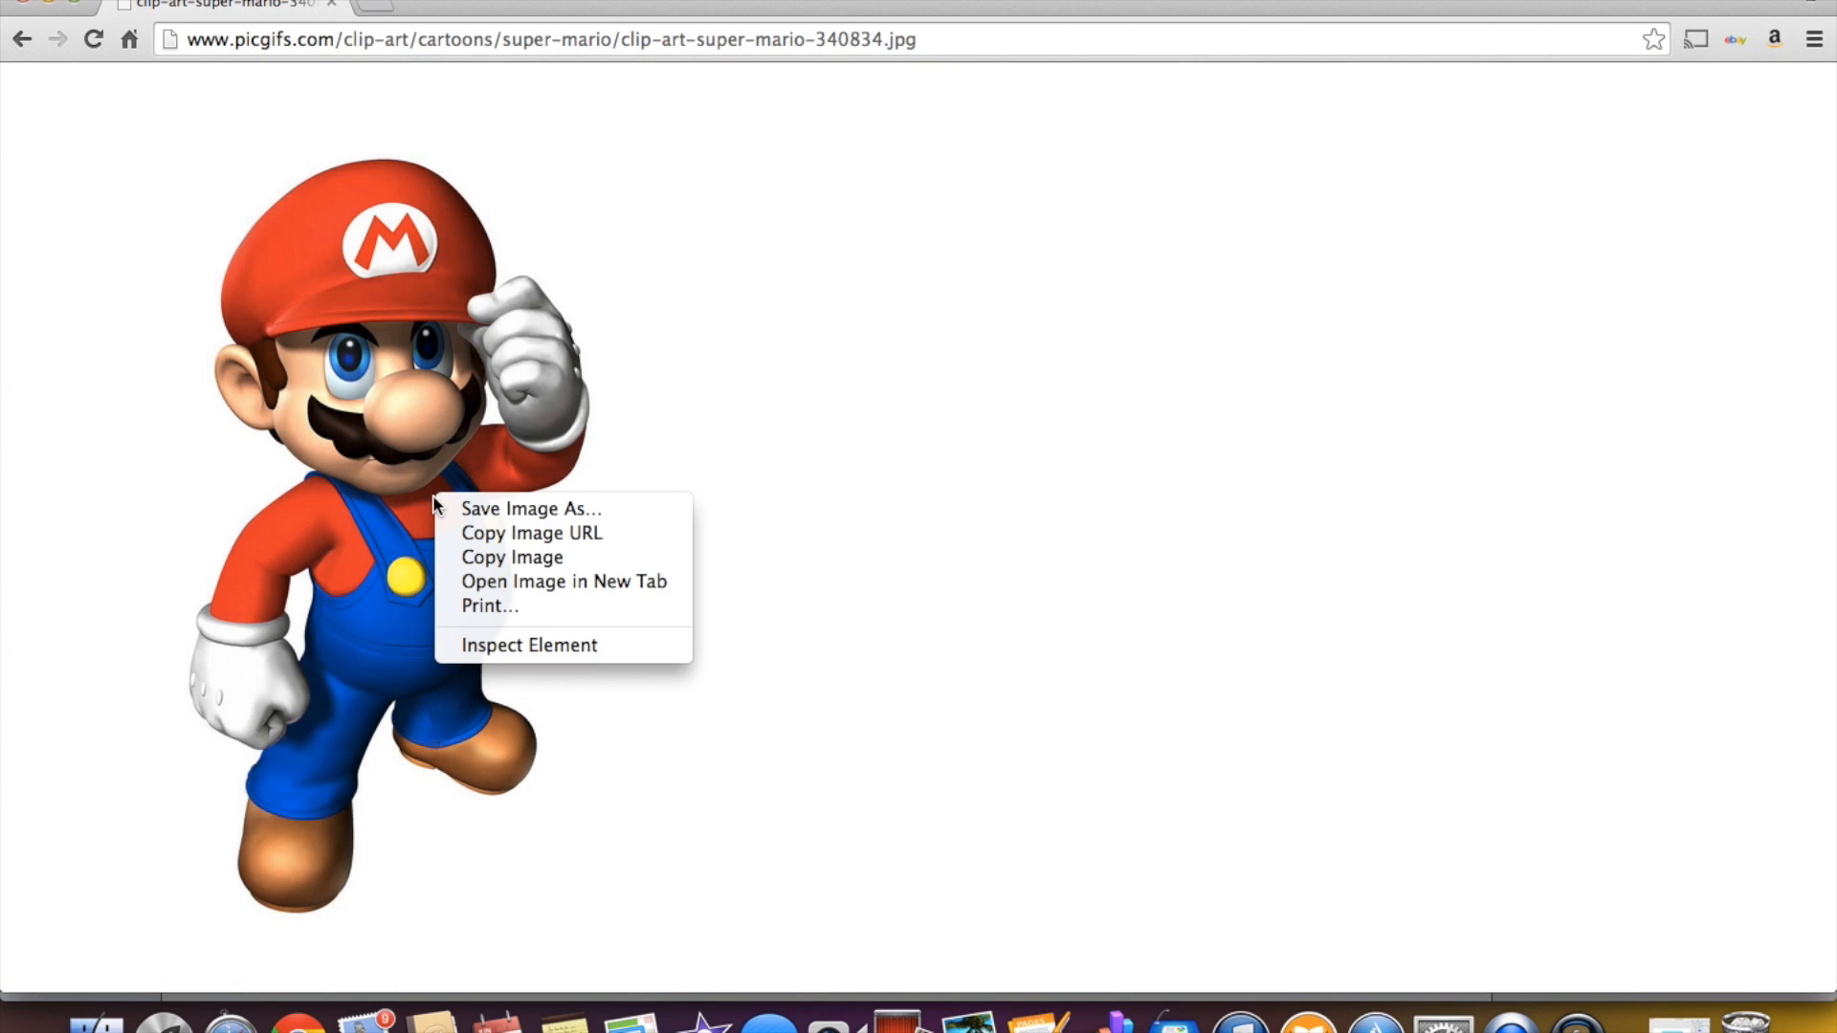
{"action": "left_click", "coordinate": [544, 556]}
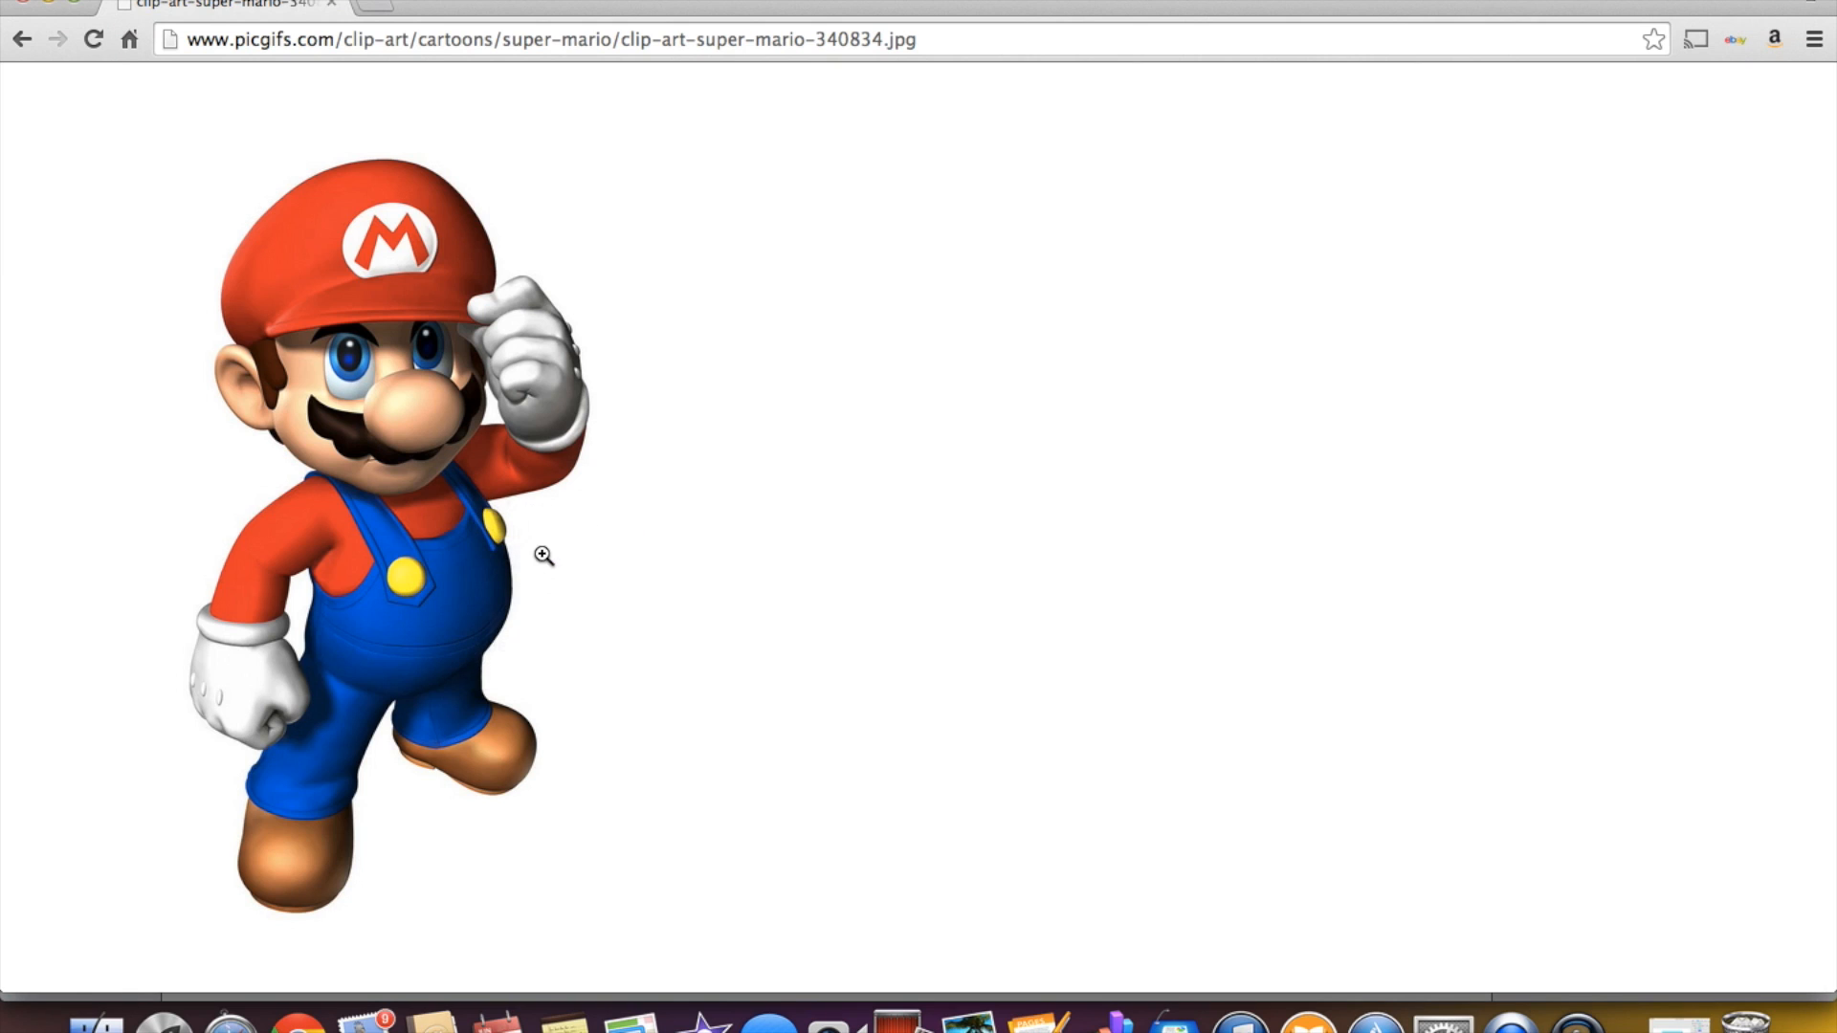
Return to Keynote, paste the Mario image onto the slide and send it behind the title and subtitle.
{"action": "left_click", "coordinate": [53, 4]}
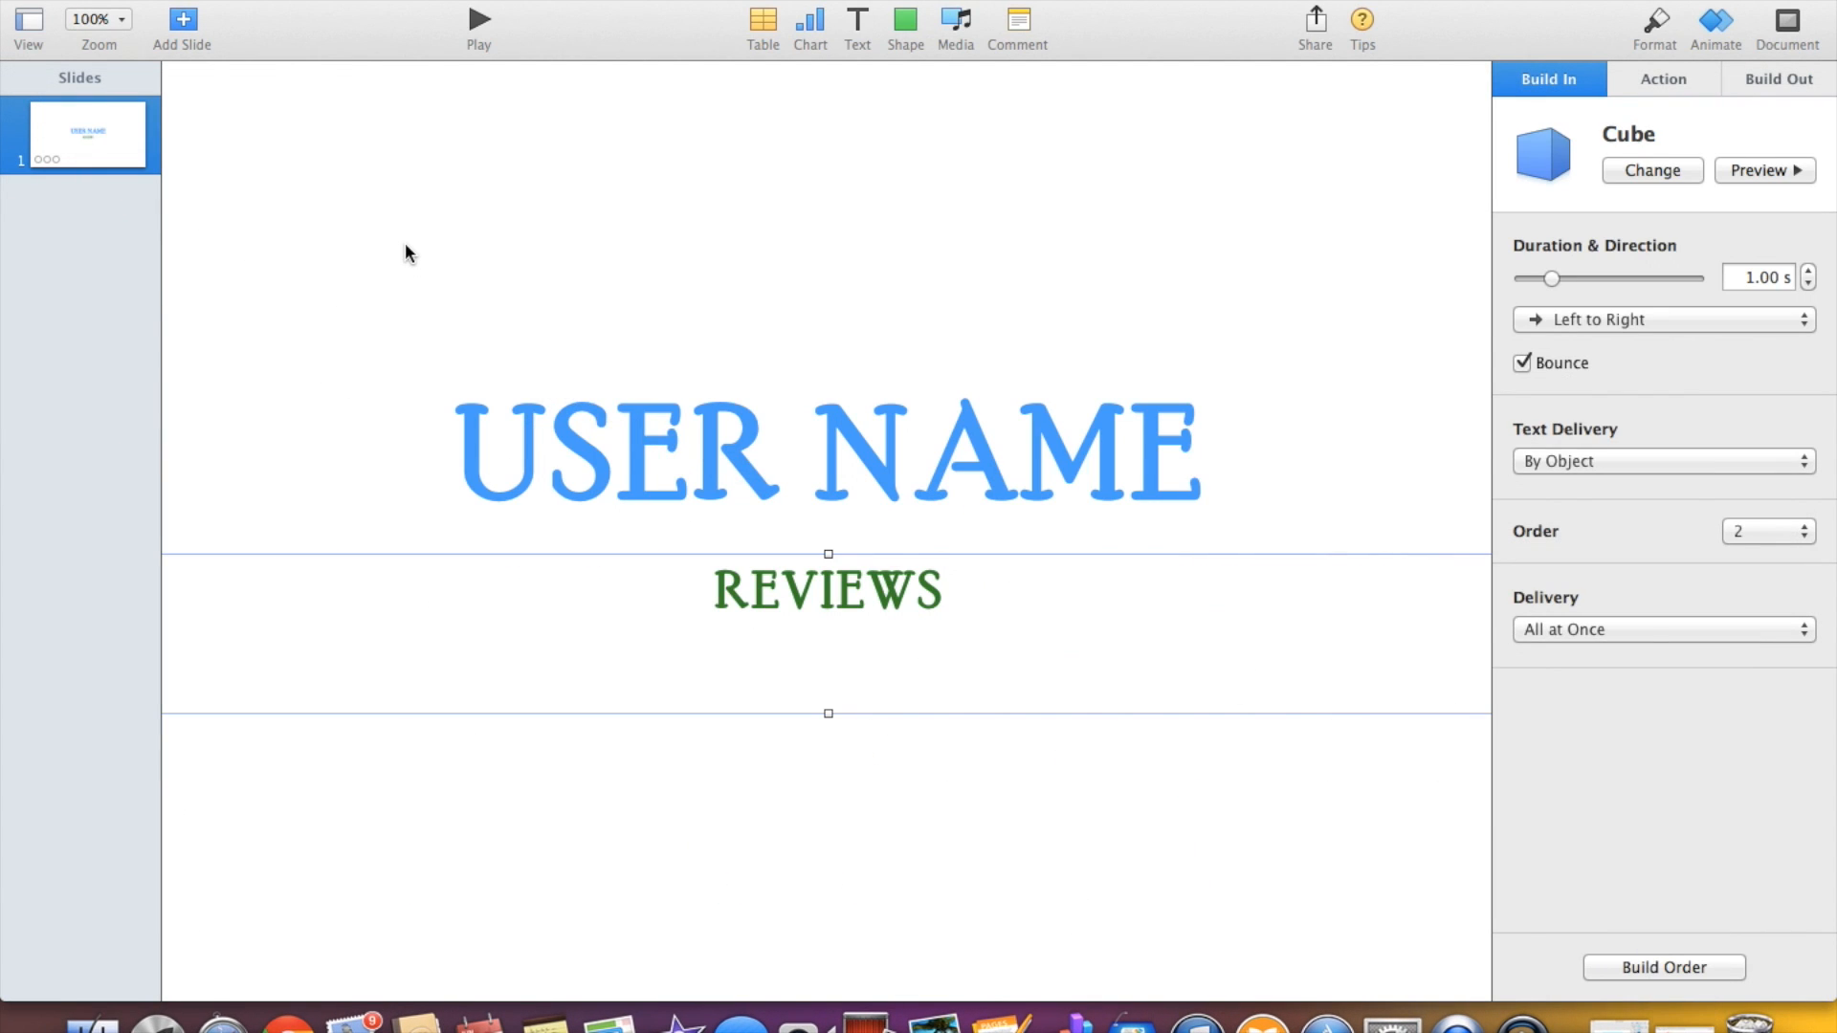
{"action": "right_click", "coordinate": [405, 243]}
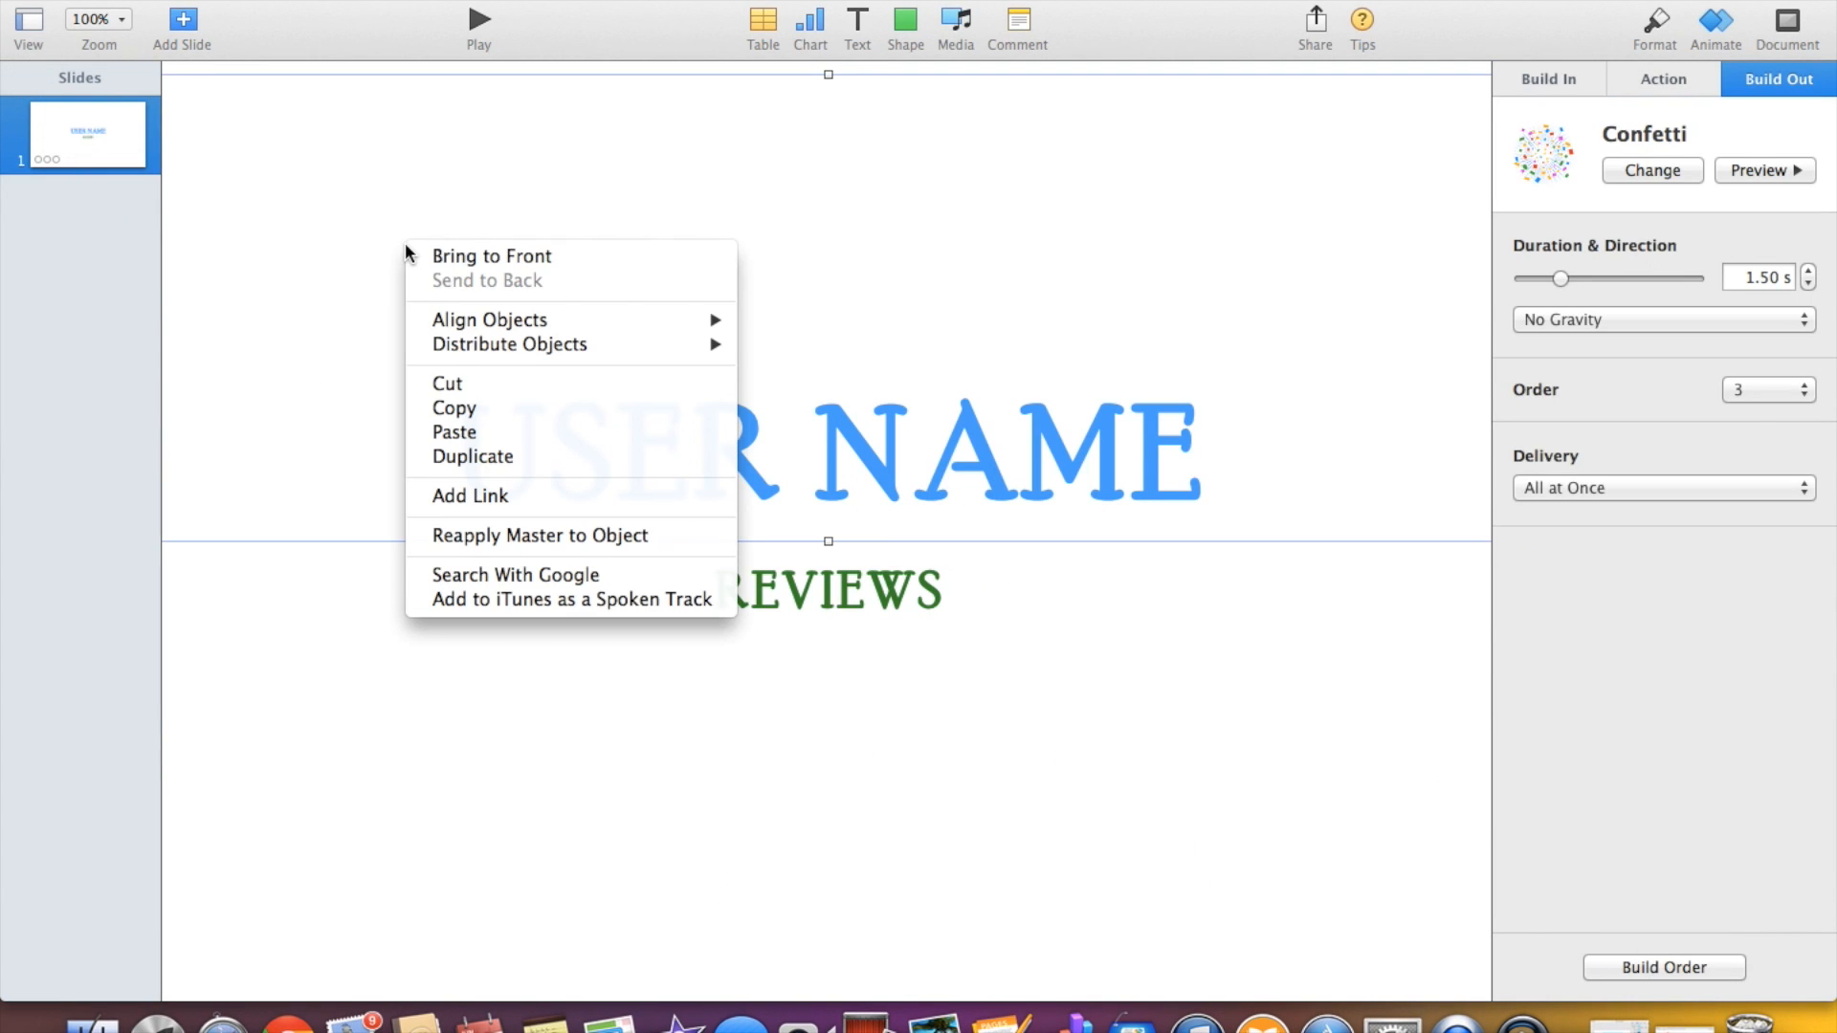
{"action": "left_click", "coordinate": [445, 432]}
{"action": "left_click_drag", "start_coordinate": [828, 392], "coordinate": [838, 466]}
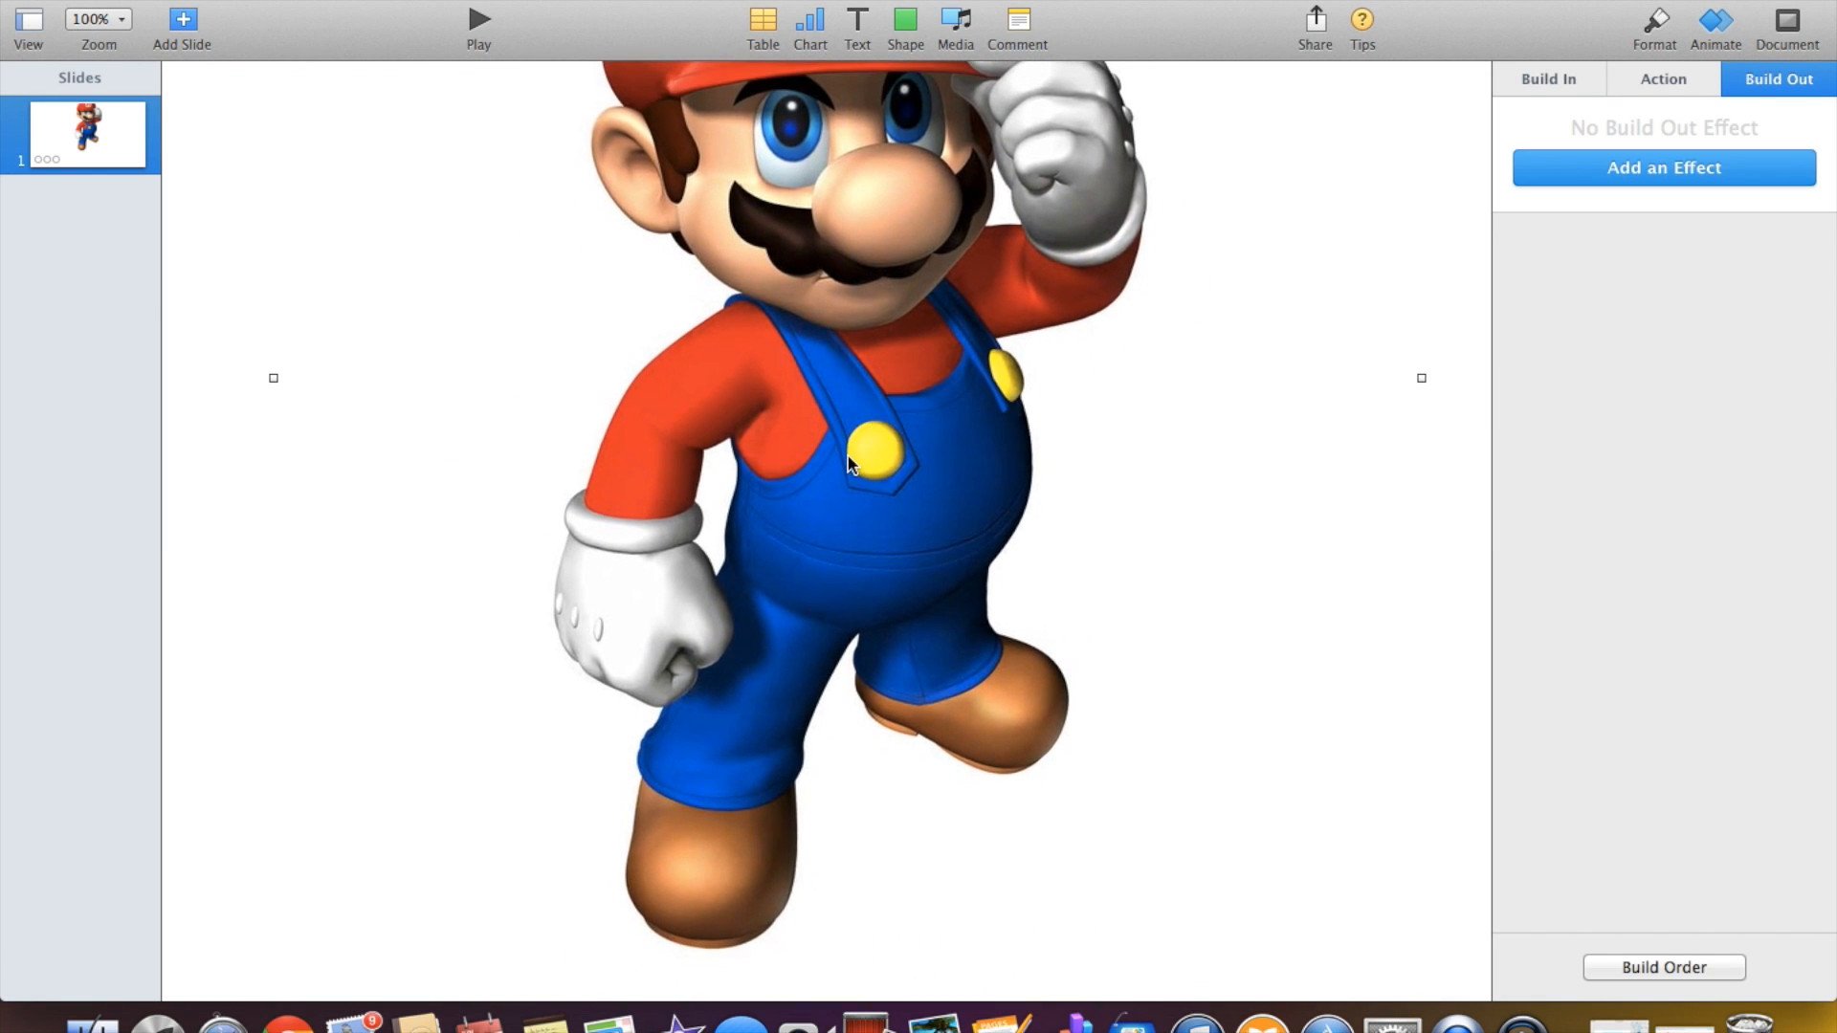
{"action": "scroll", "coordinate": [1139, 553], "scroll_direction": "up", "scroll_amount": 5}
{"action": "scroll", "coordinate": [1138, 553], "scroll_direction": "down", "scroll_amount": 2}
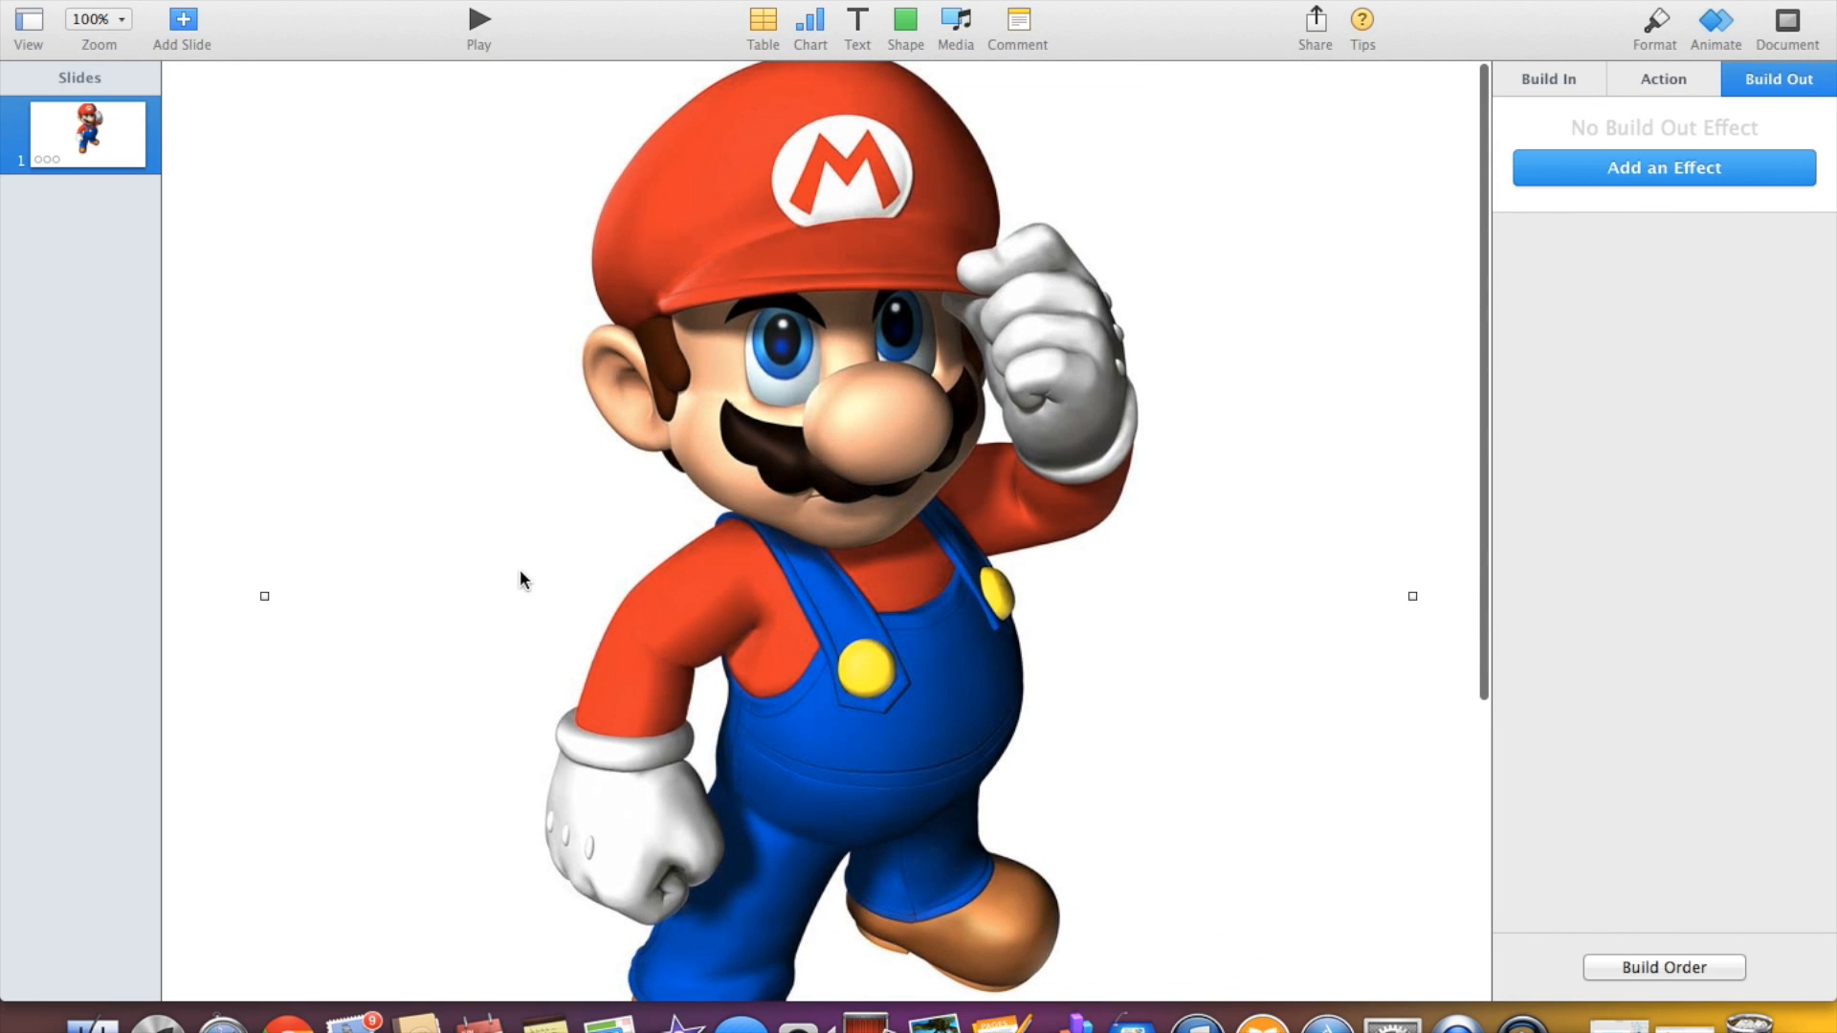
{"action": "right_click", "coordinate": [520, 571]}
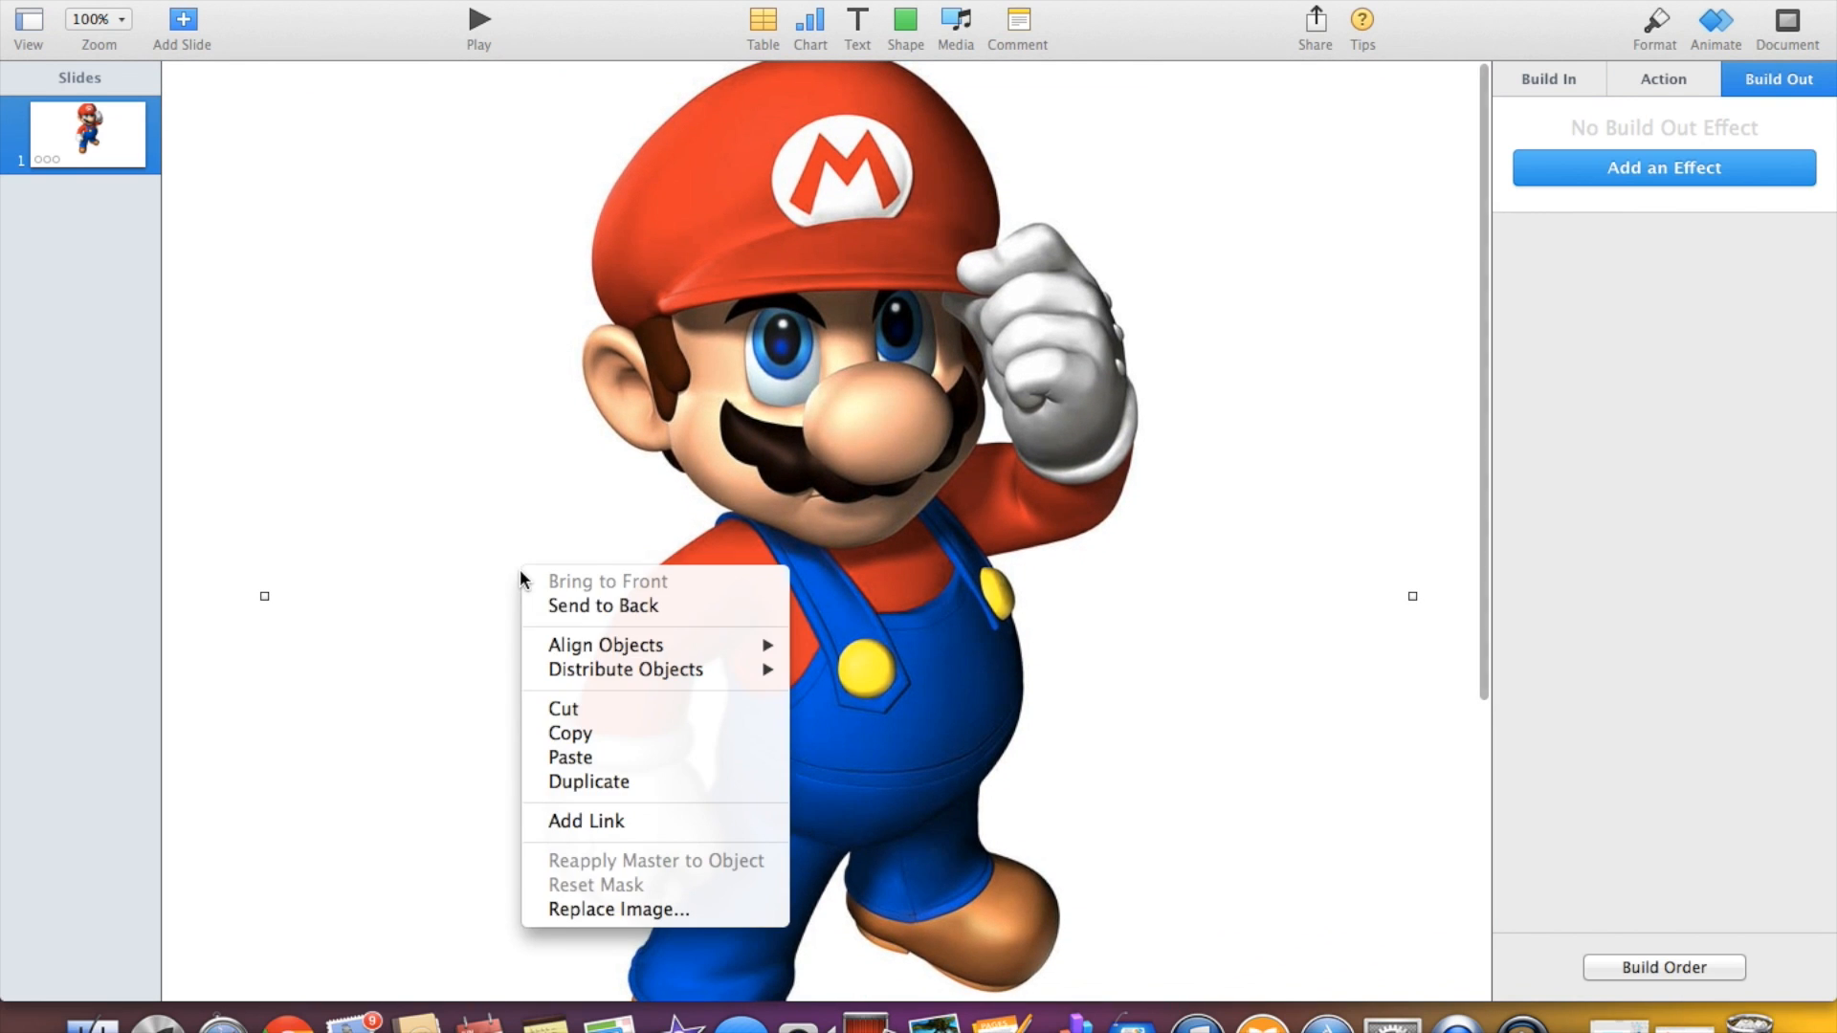
{"action": "left_click", "coordinate": [656, 606]}
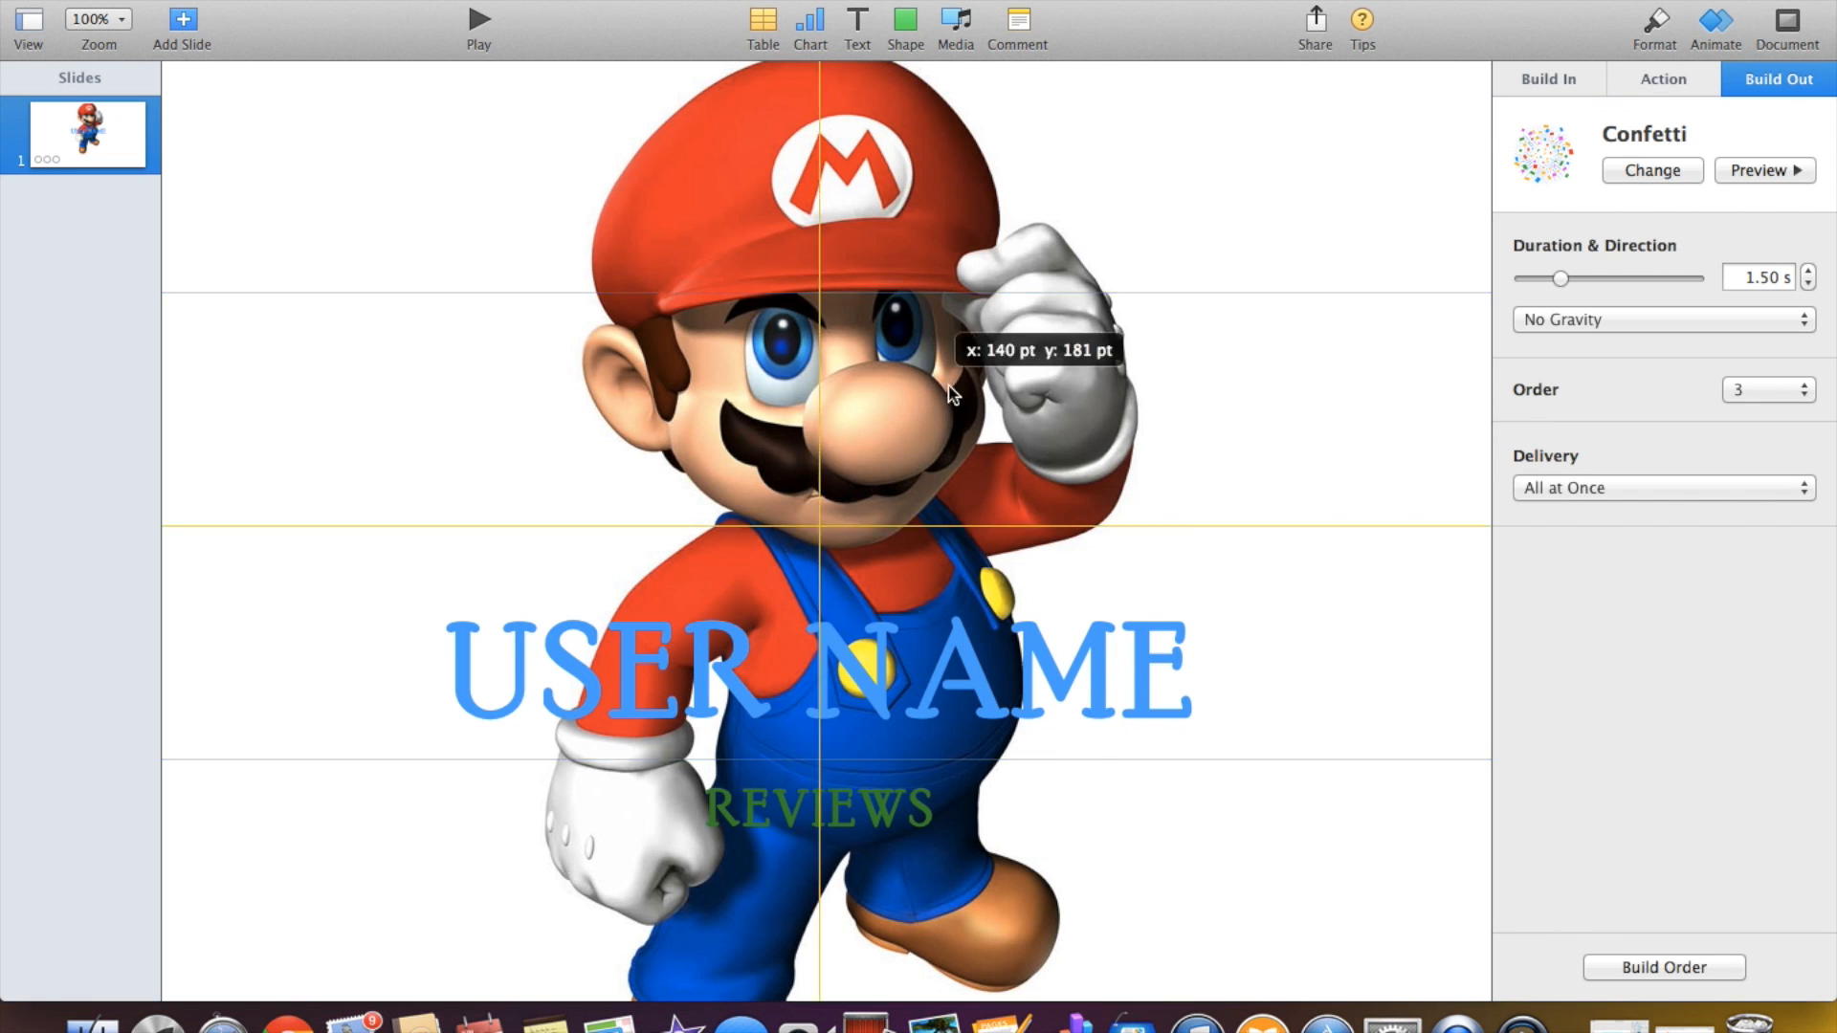
Move the USER NAME title down to just above REVIEWS and shift the Mario image toward the slide's left side.
{"action": "left_click_drag", "start_coordinate": [911, 399], "coordinate": [894, 456]}
{"action": "left_click_drag", "start_coordinate": [844, 260], "coordinate": [549, 265]}
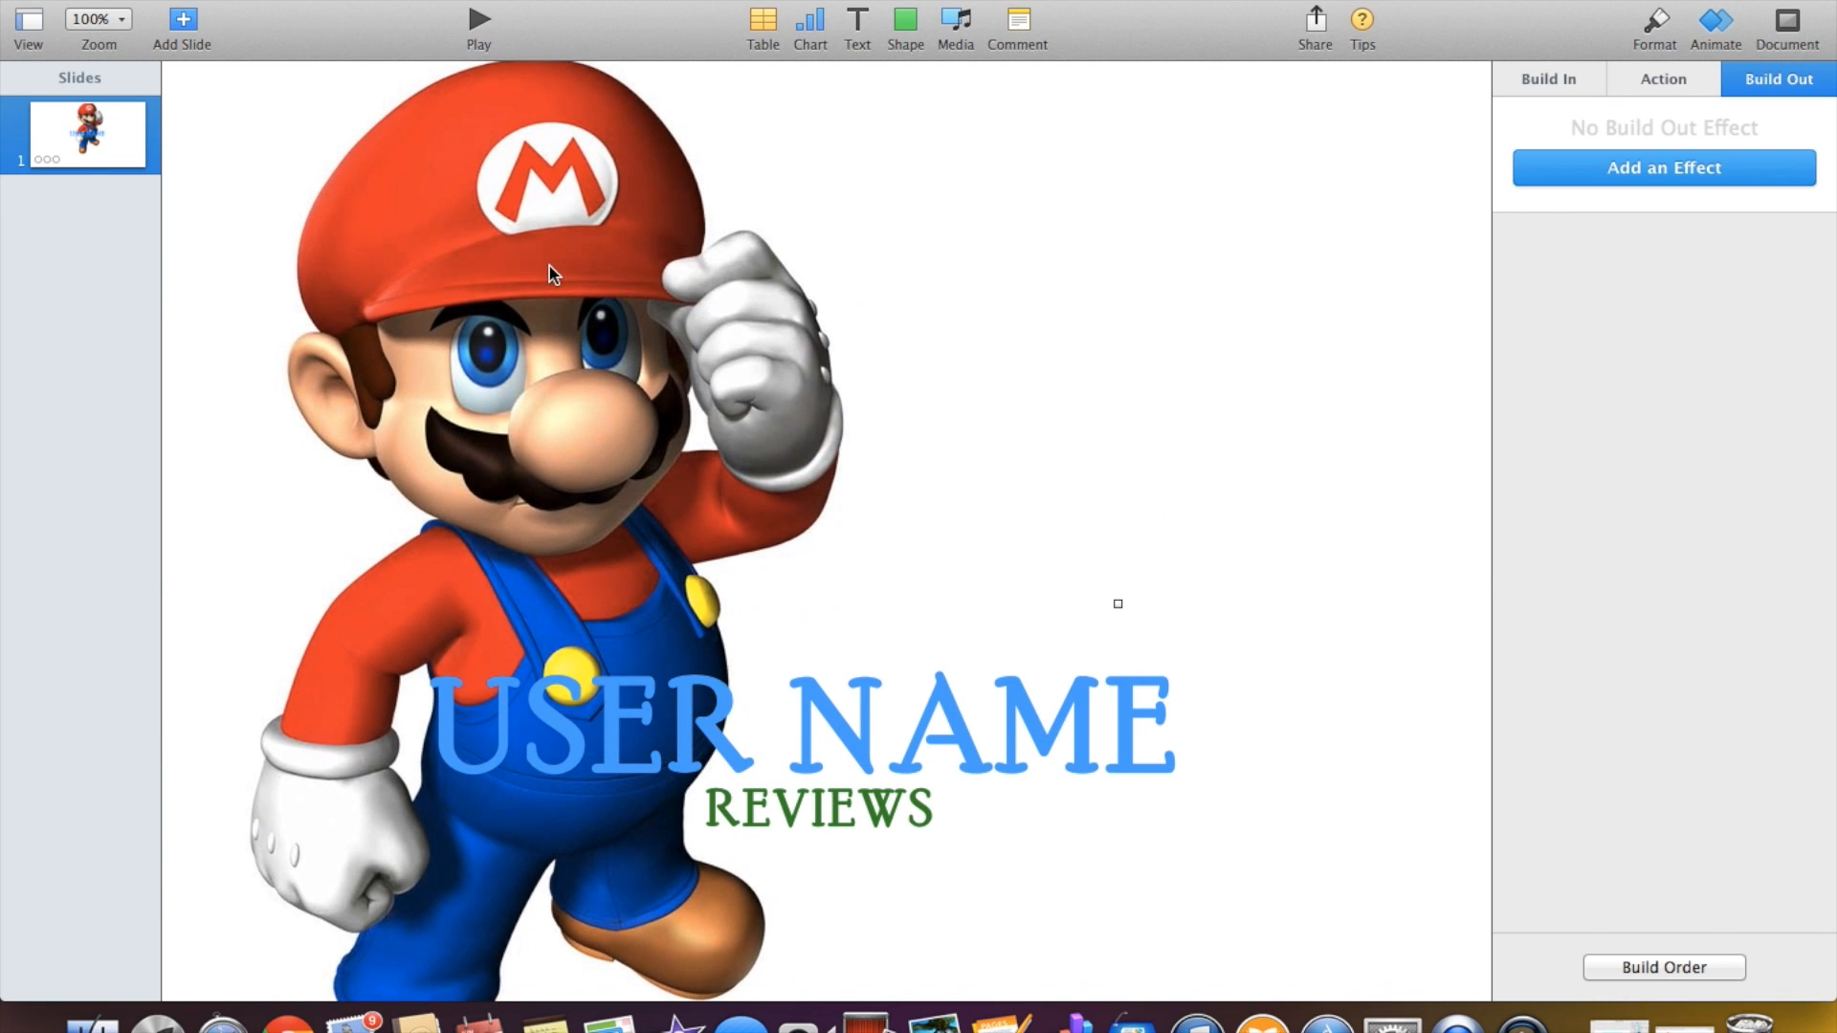
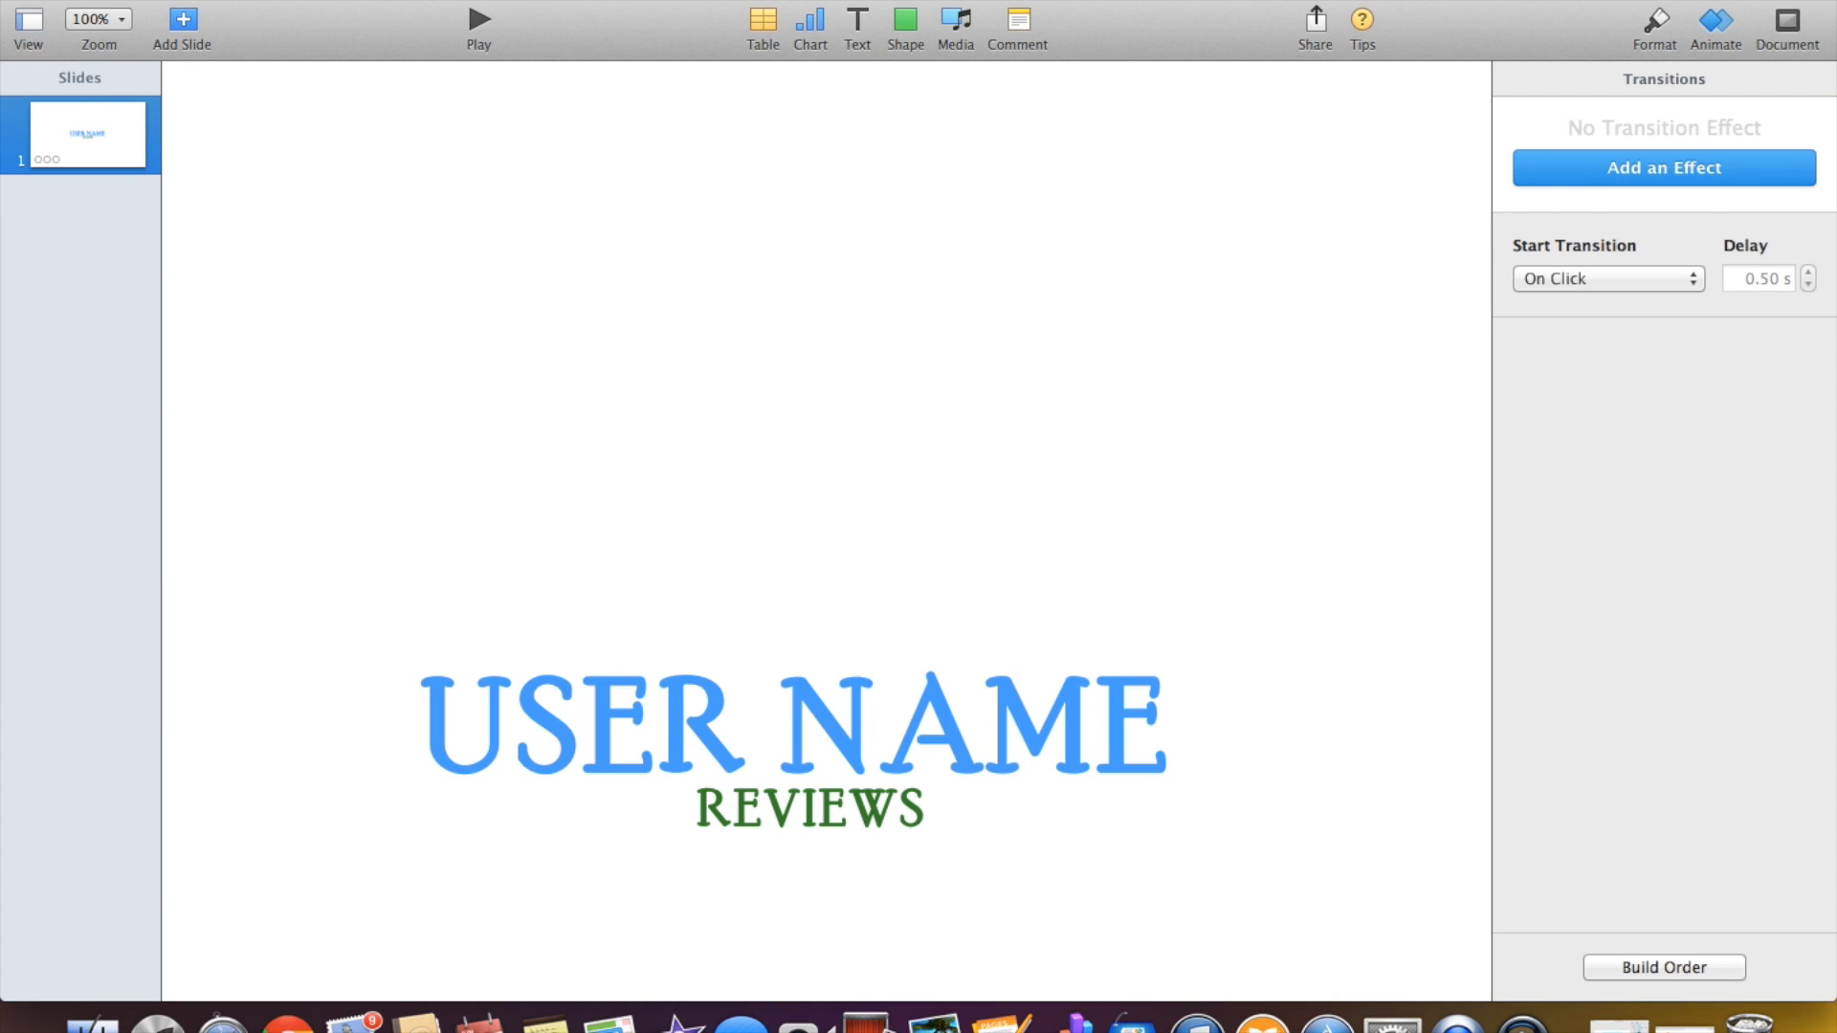
Paste the Mario image onto the slide again, open its mask for editing and undo the paste.
{"action": "key", "text": "super+v"}
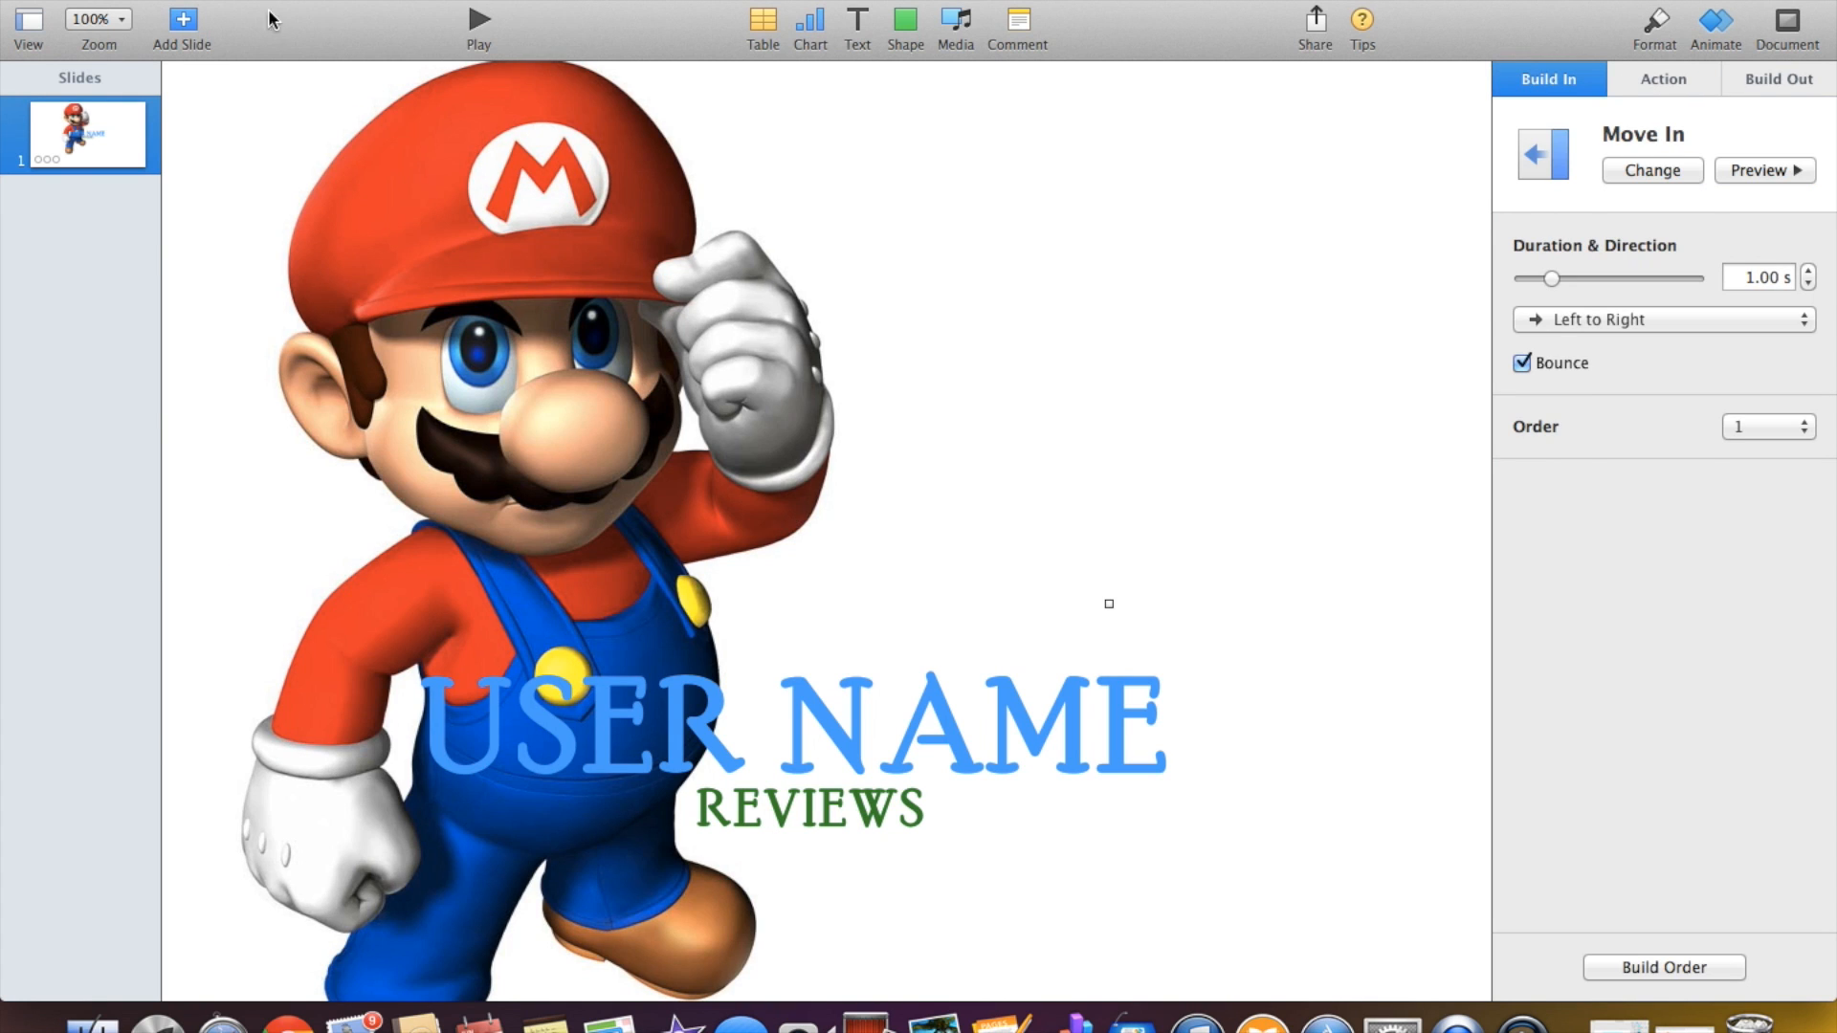
{"action": "double_click", "coordinate": [562, 194]}
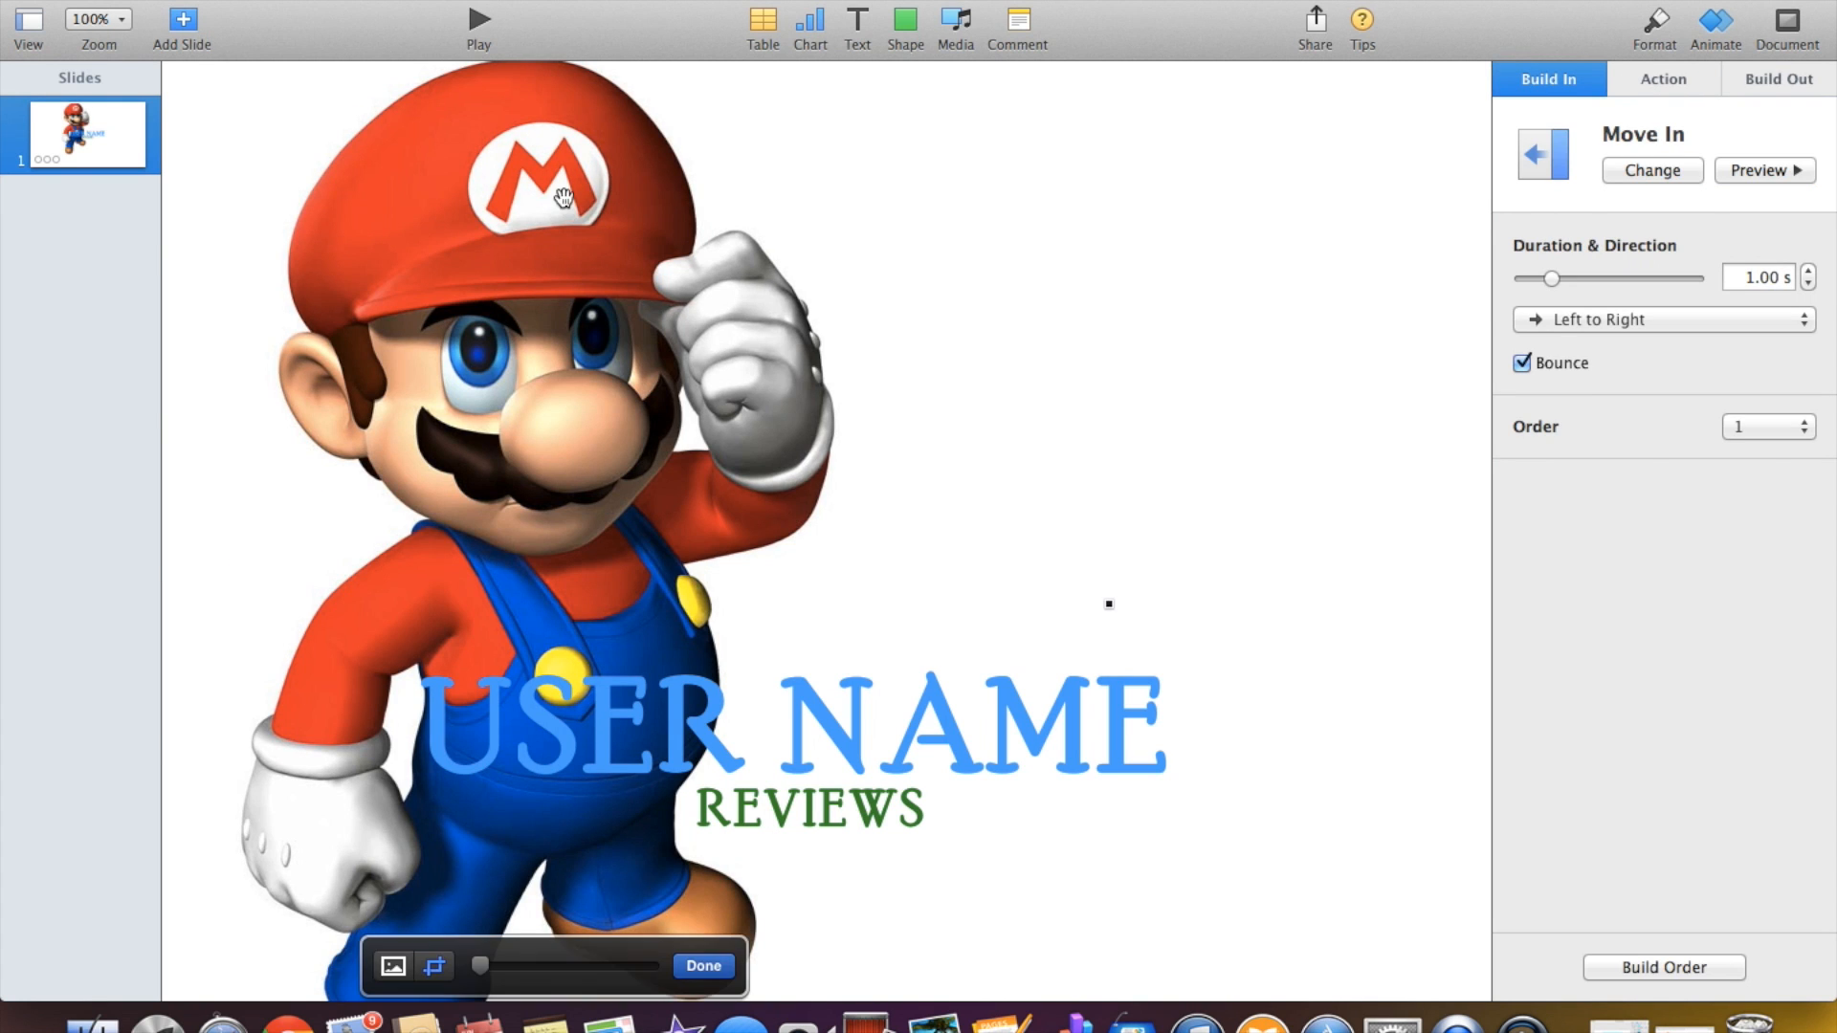
{"action": "key", "text": "super+z"}
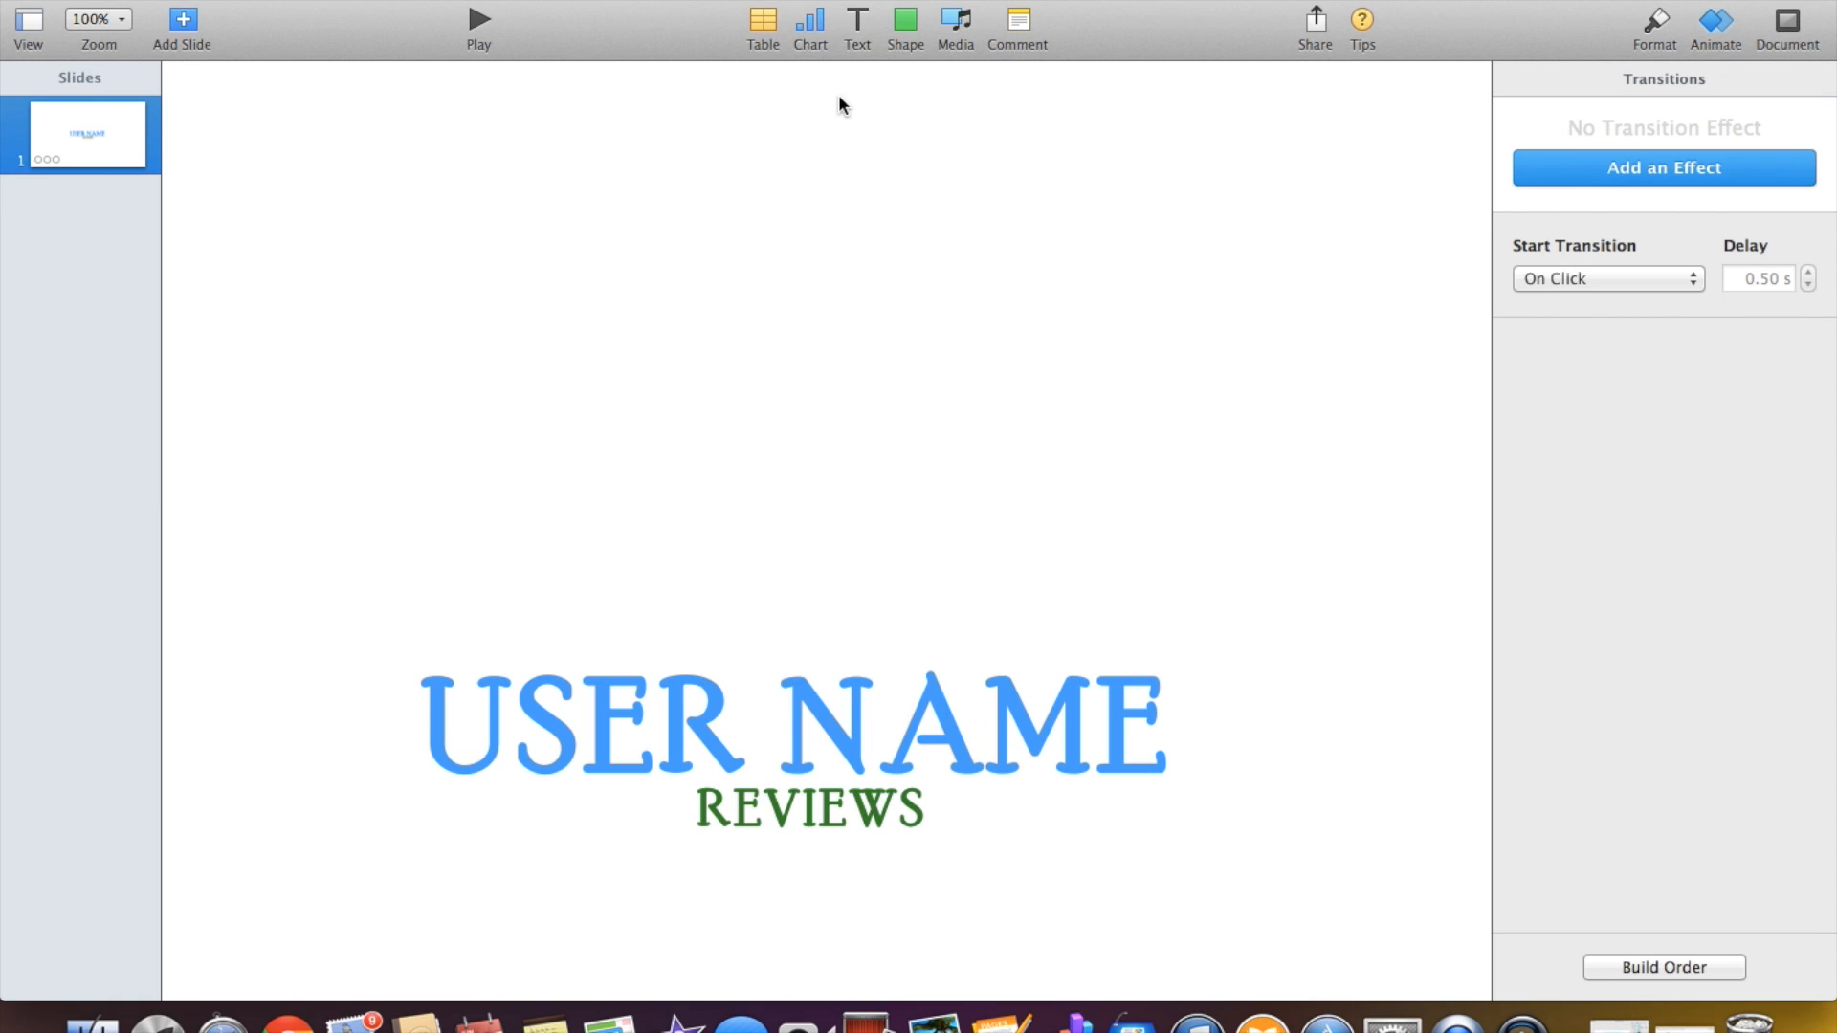
{"action": "right_click", "coordinate": [815, 34]}
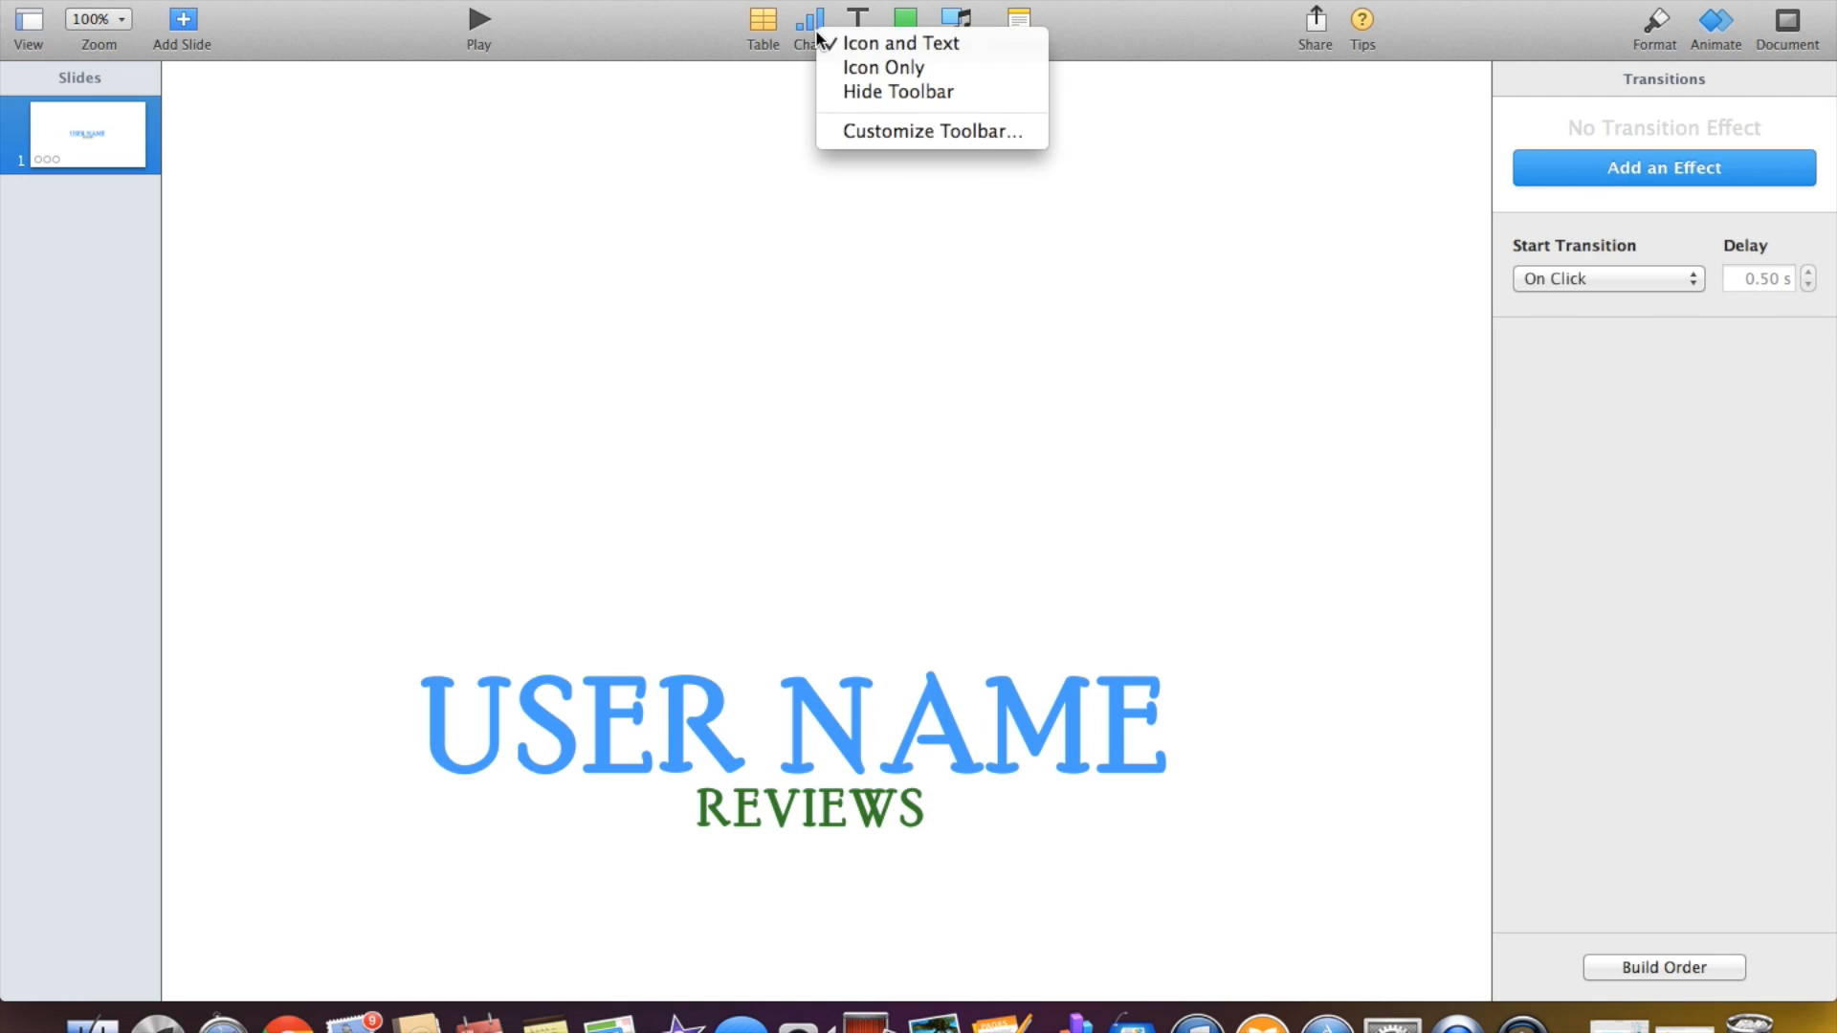
{"action": "right_click", "coordinate": [806, 43]}
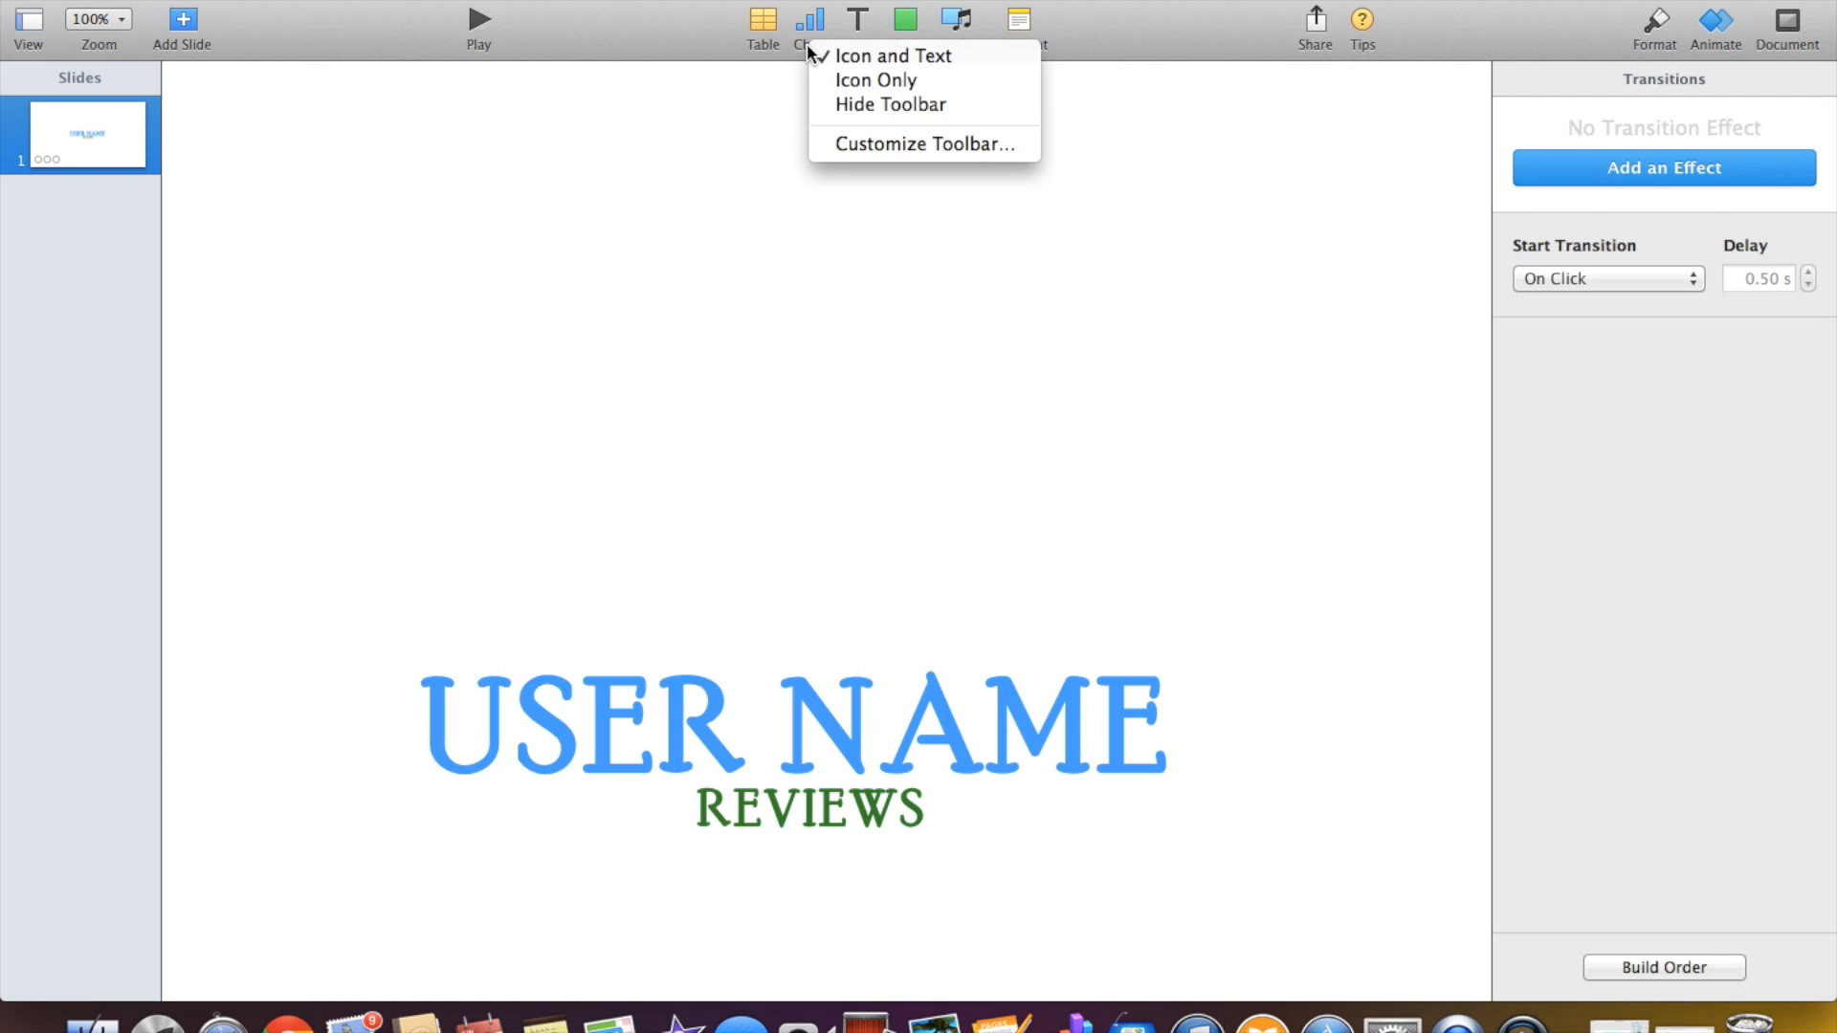
{"action": "left_click", "coordinate": [803, 17]}
{"action": "right_click", "coordinate": [803, 10]}
{"action": "left_click", "coordinate": [805, 15]}
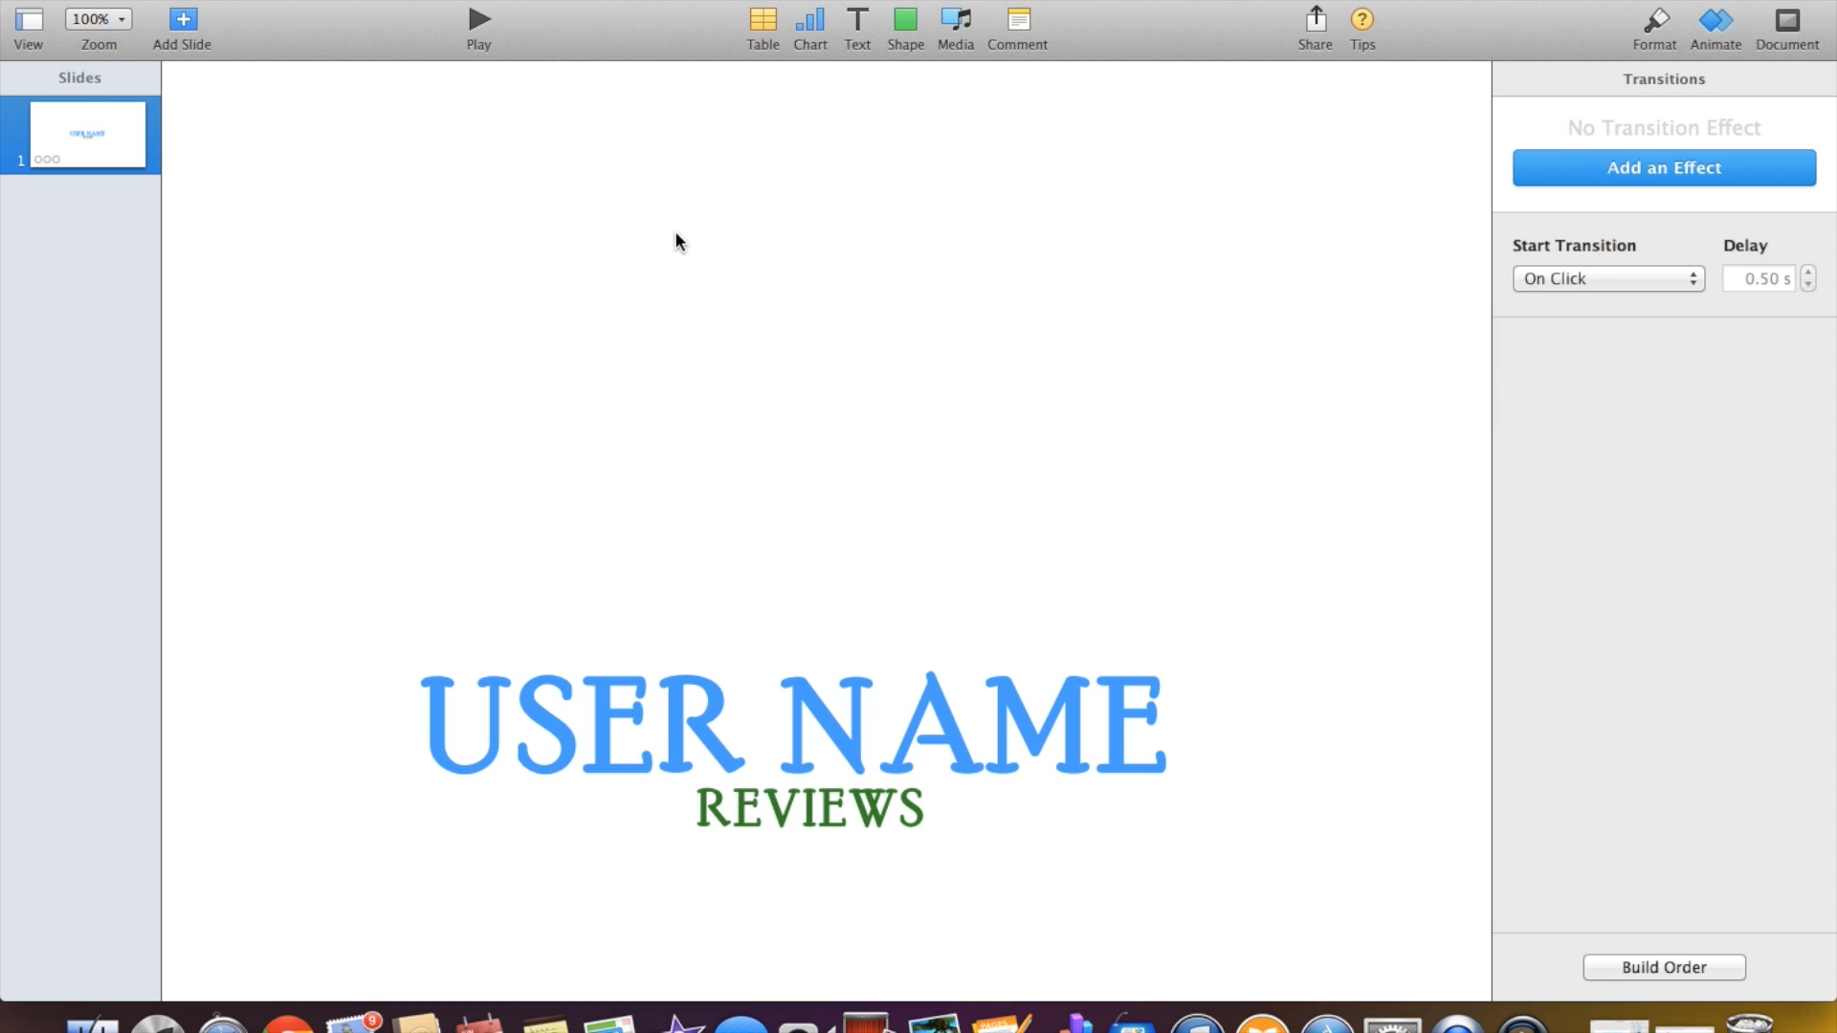
Insert a 3D Pie chart on the slide over the title.
{"action": "left_click", "coordinate": [291, 0]}
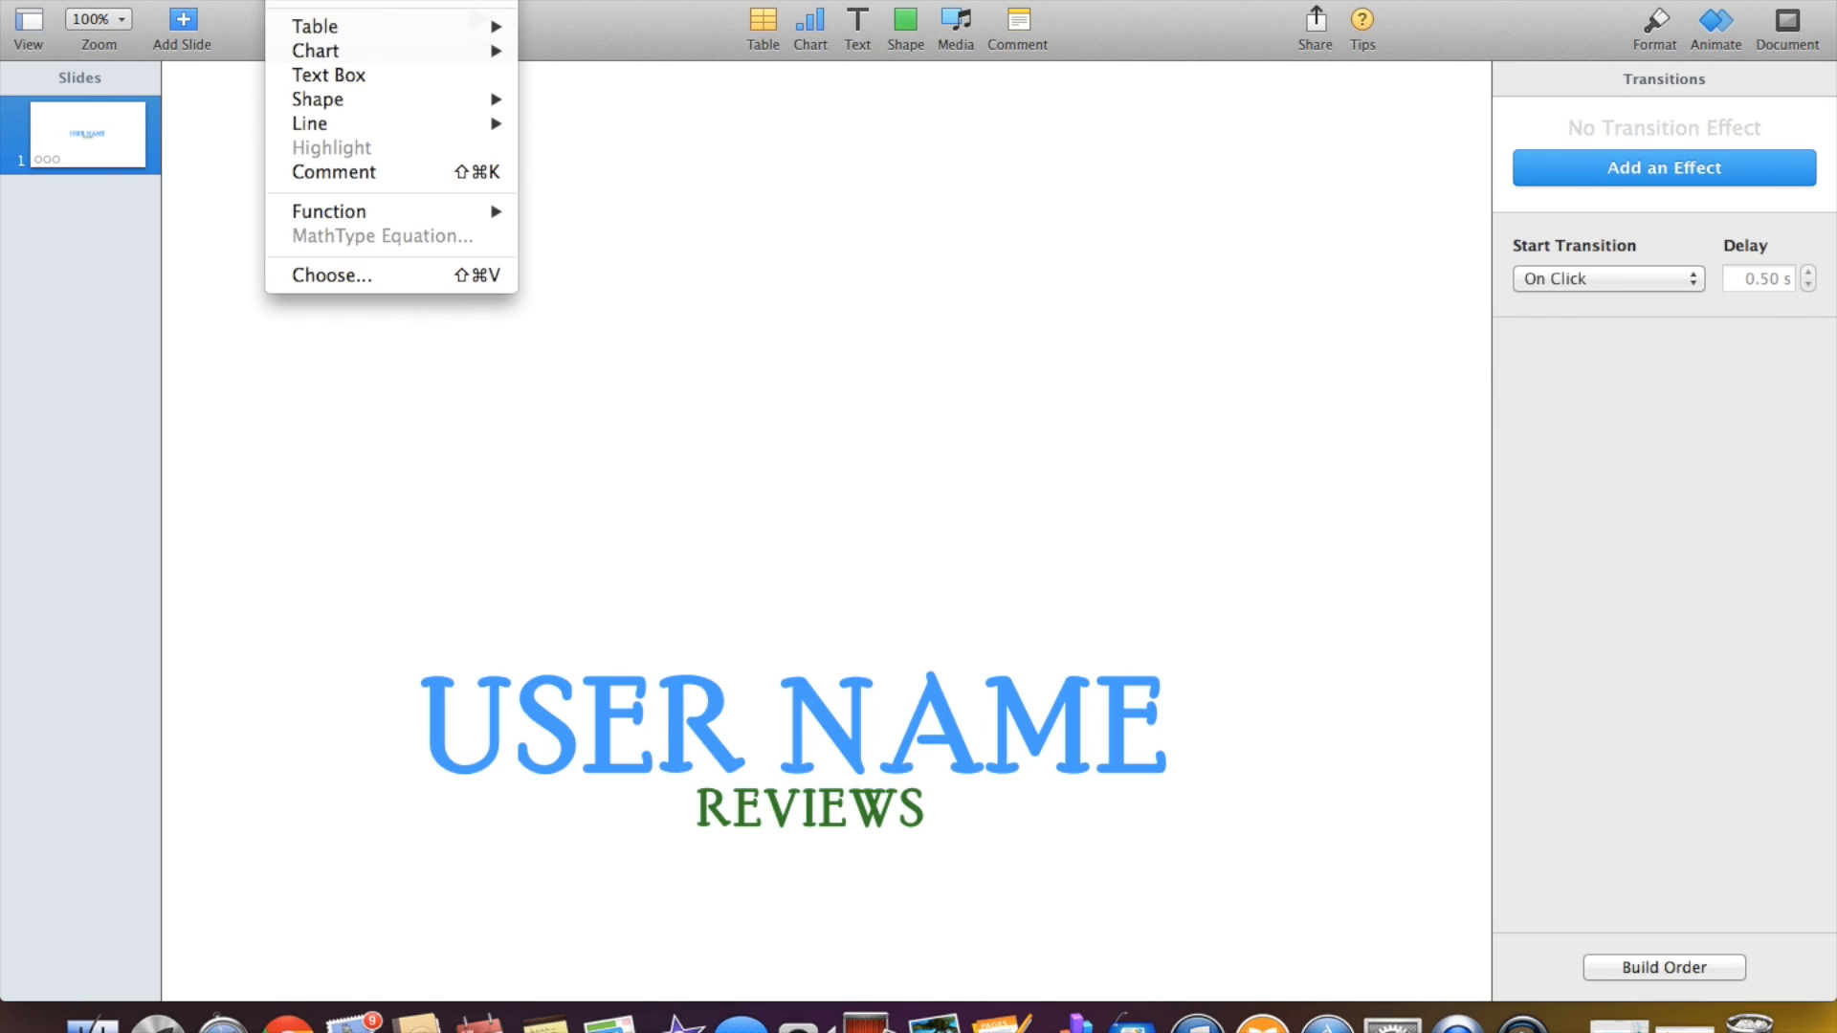
{"action": "mouse_move", "coordinate": [359, 50]}
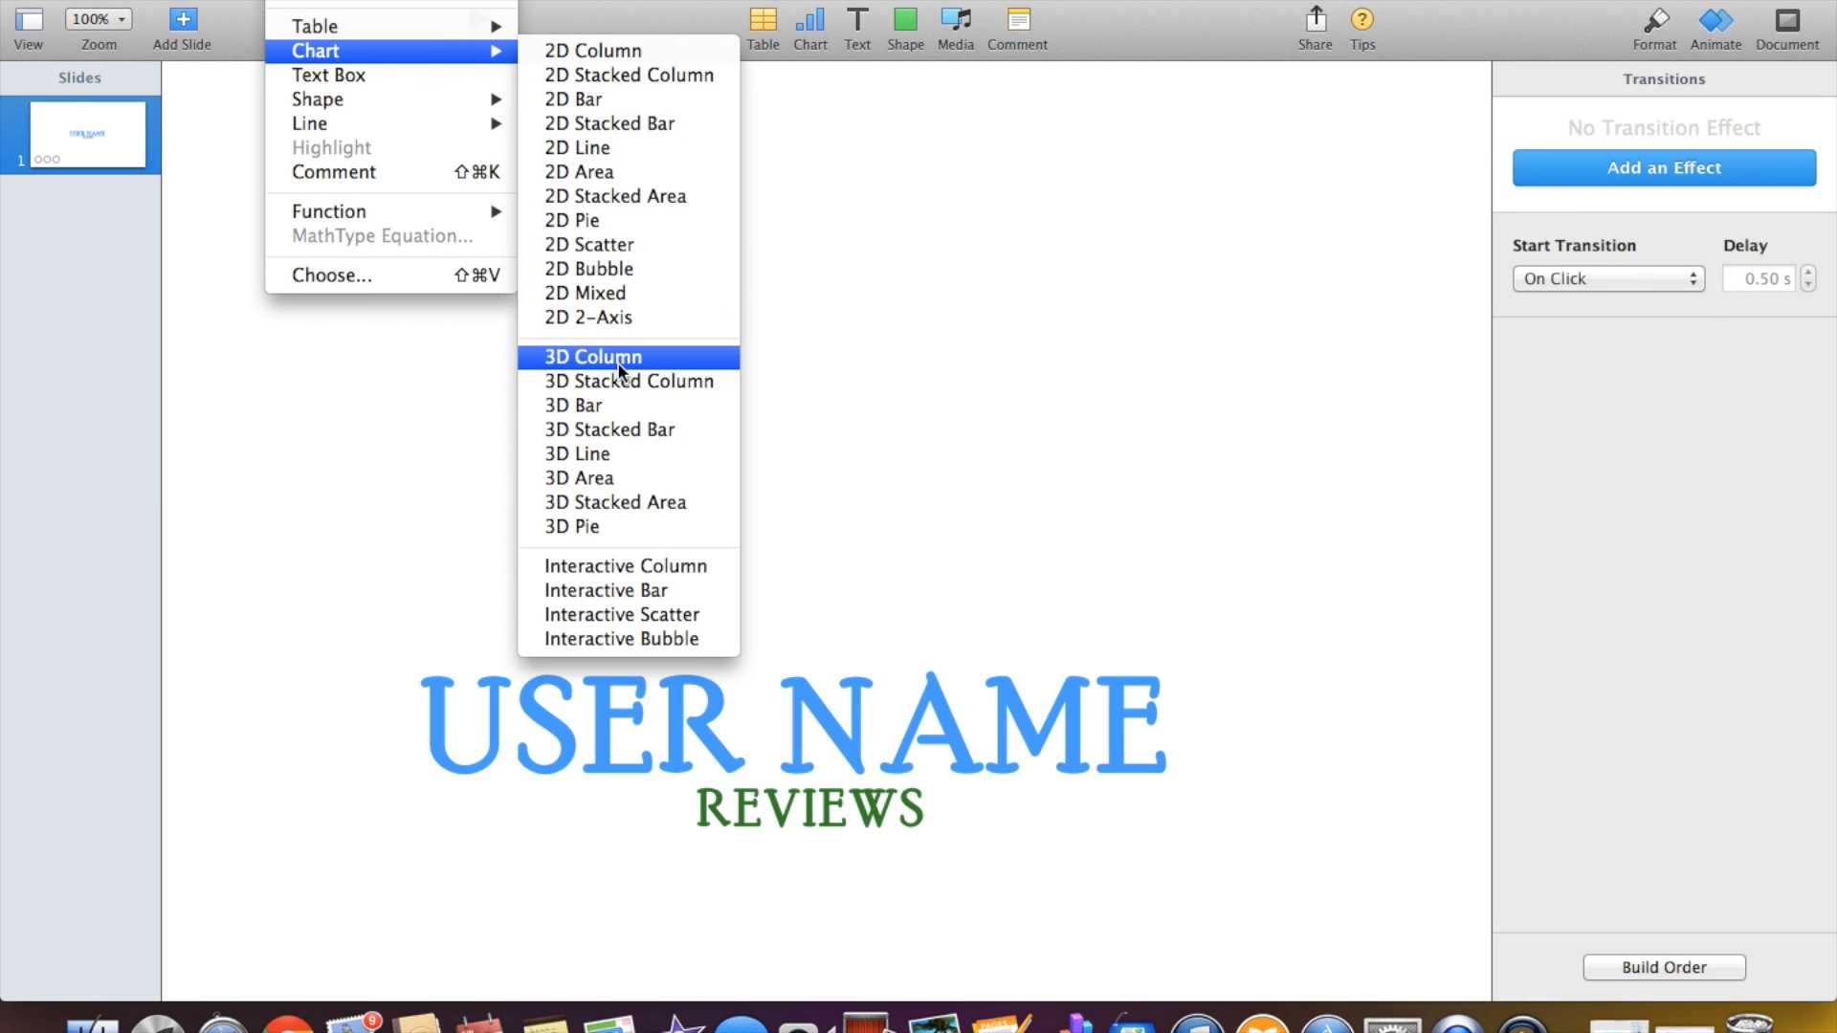
{"action": "left_click", "coordinate": [601, 528]}
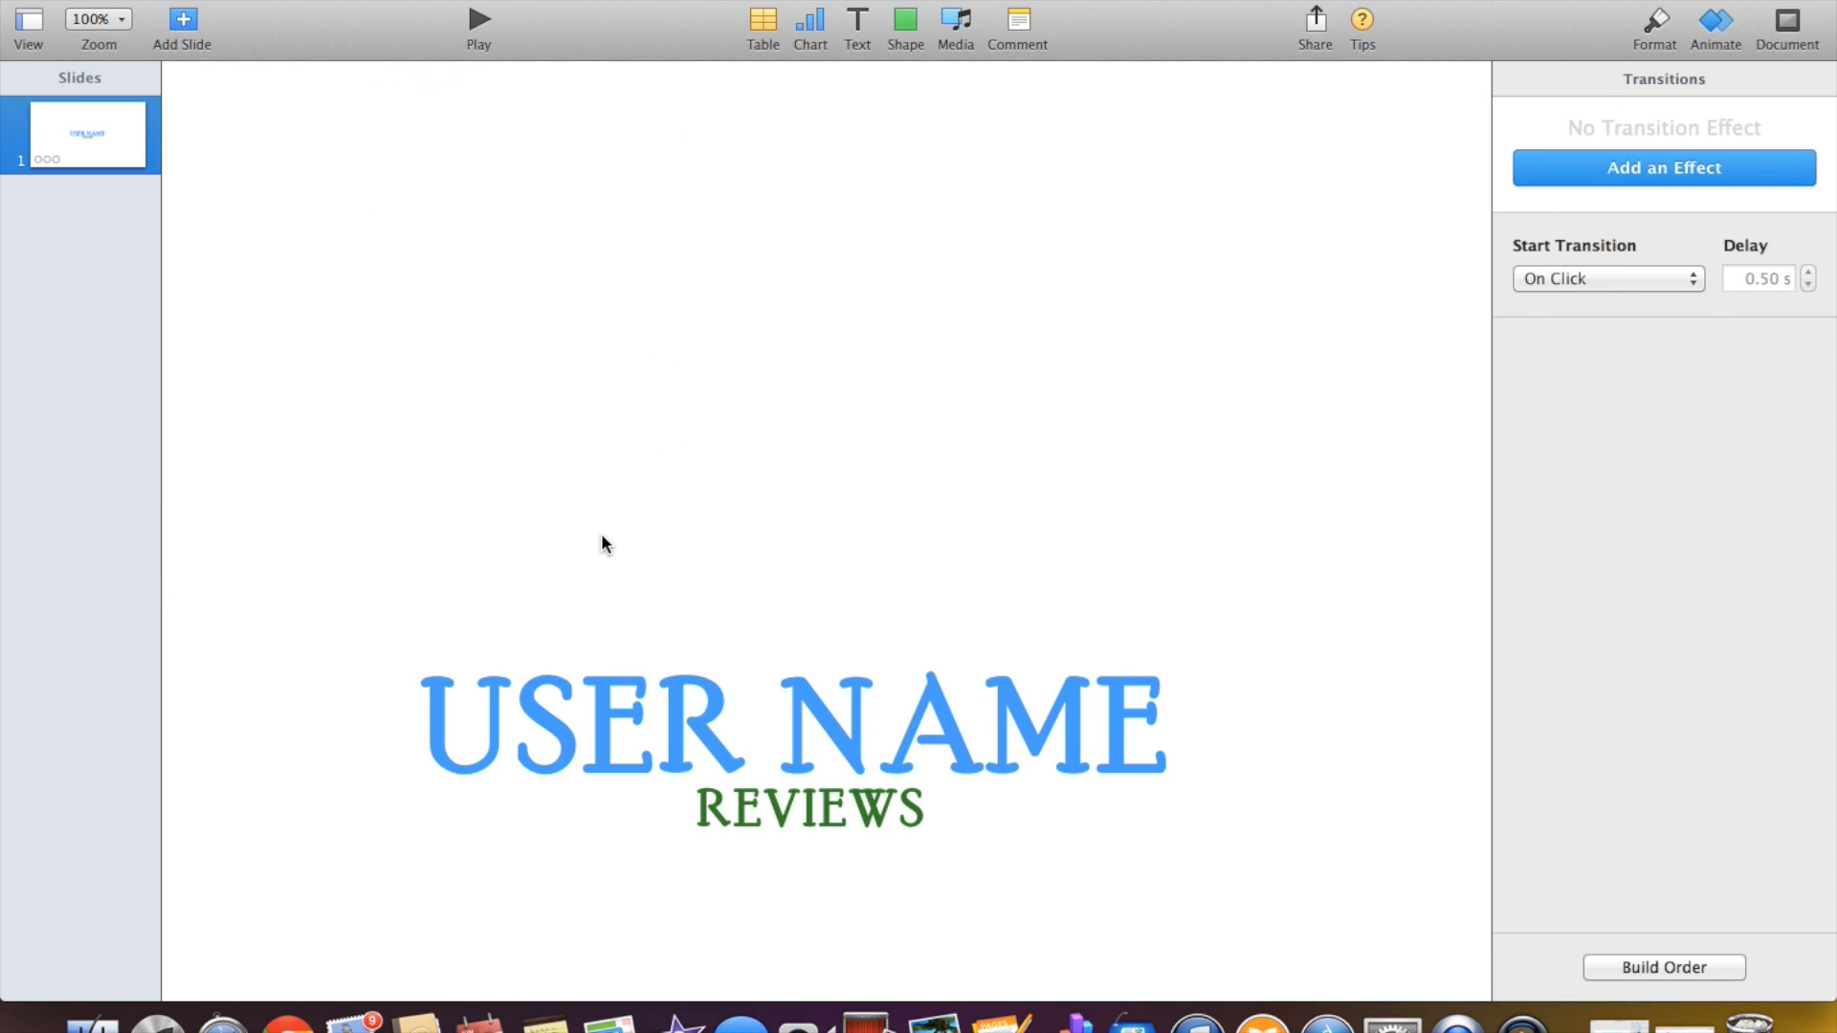
{"action": "left_click_drag", "start_coordinate": [798, 572], "coordinate": [798, 189]}
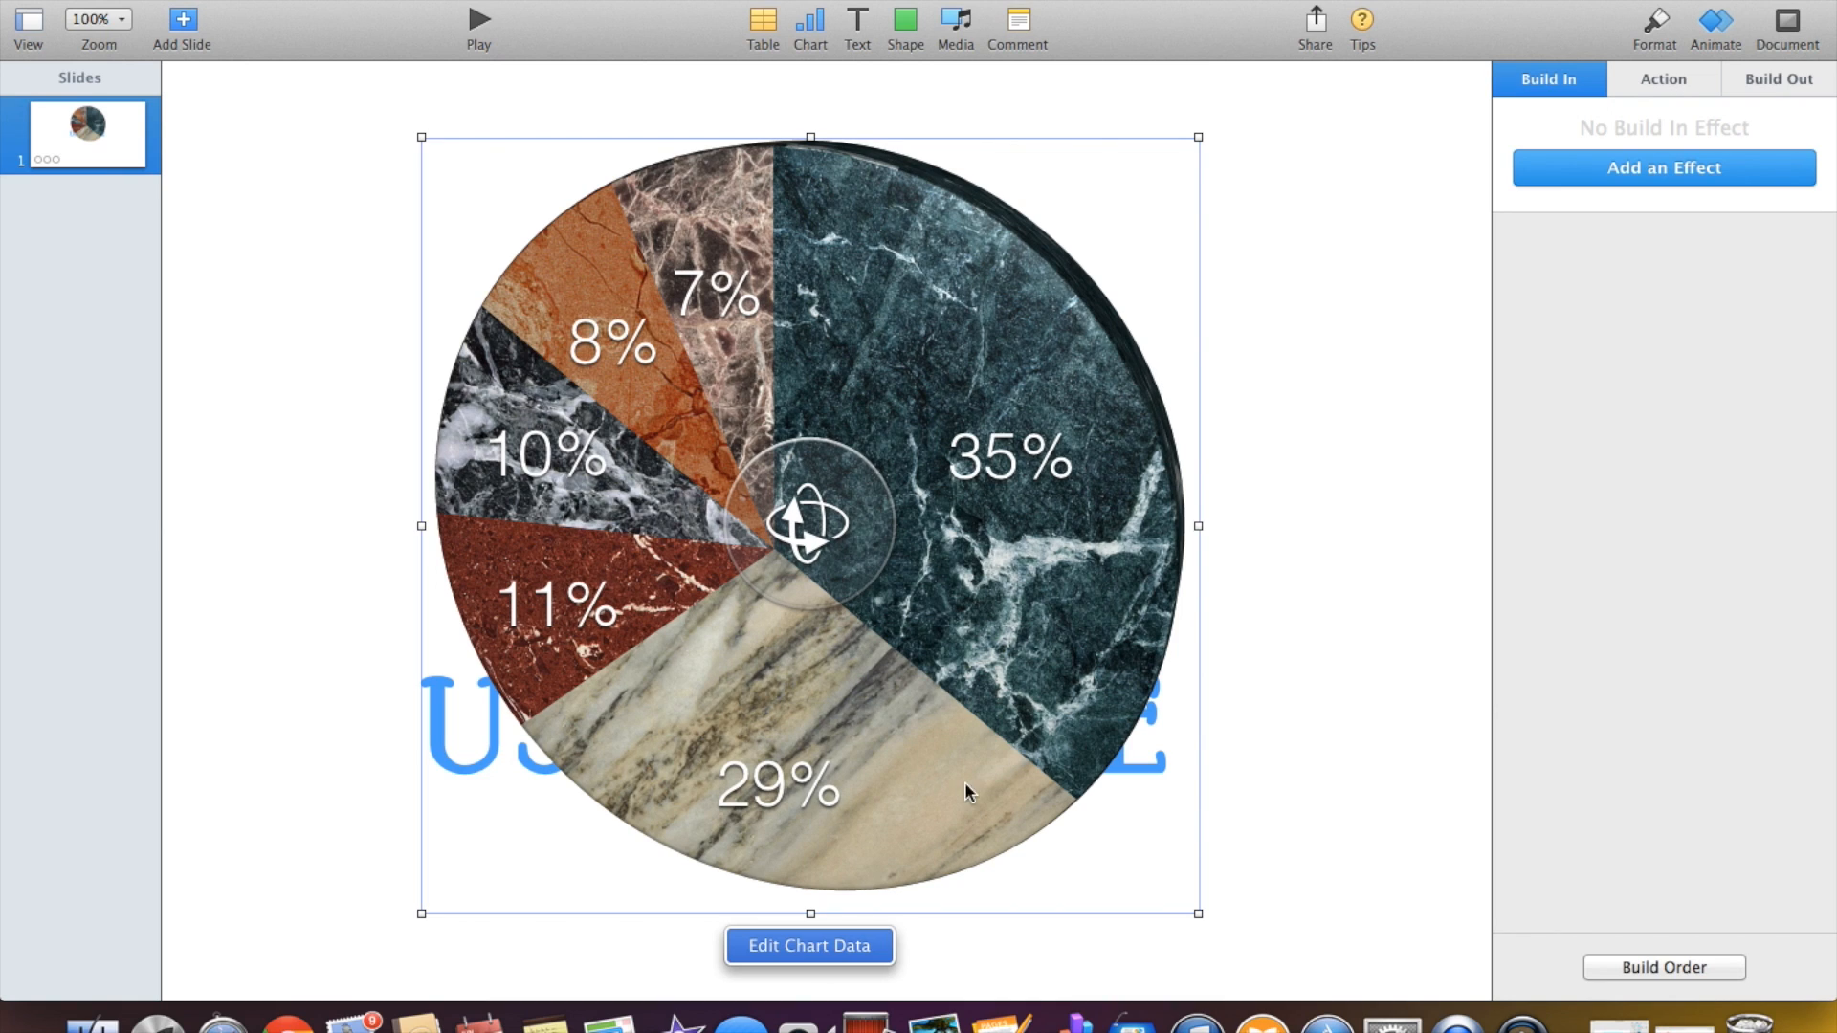
Open the pie chart's data and set the April value of Region 1 to 5.
{"action": "left_click", "coordinate": [816, 947]}
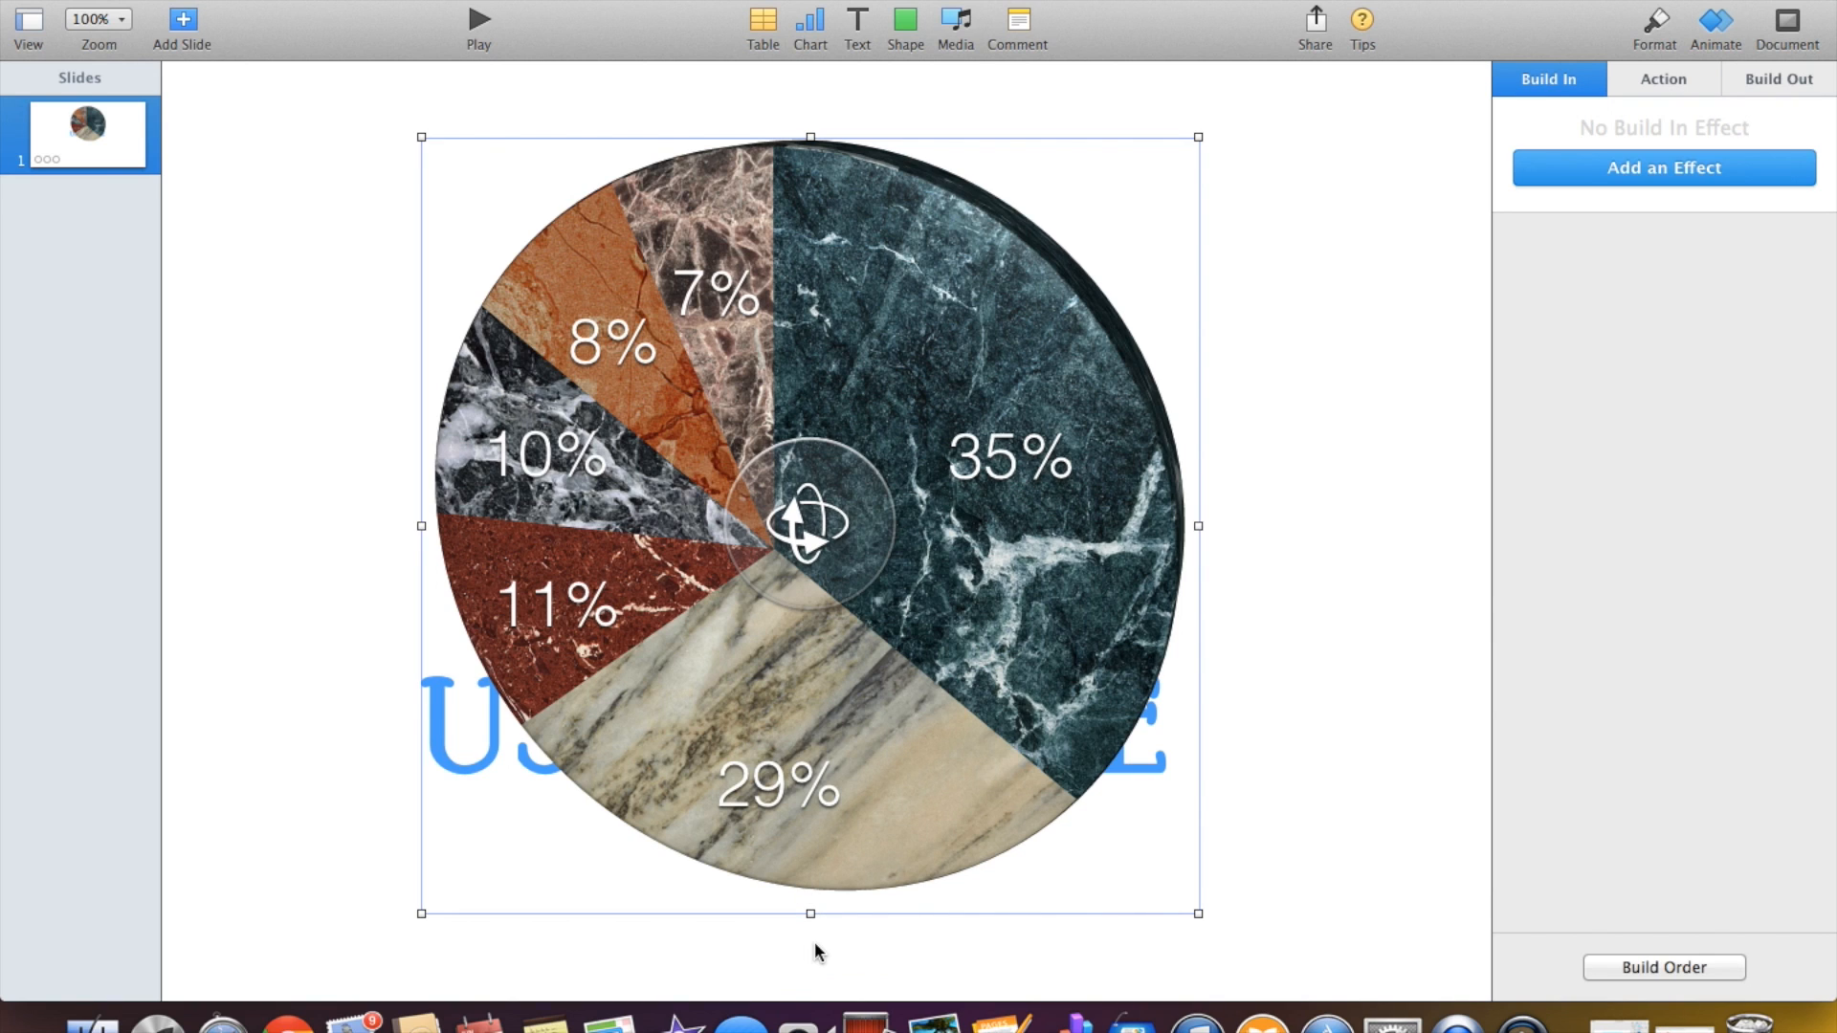
{"action": "scroll", "coordinate": [1191, 633], "scroll_direction": "right", "scroll_amount": 3}
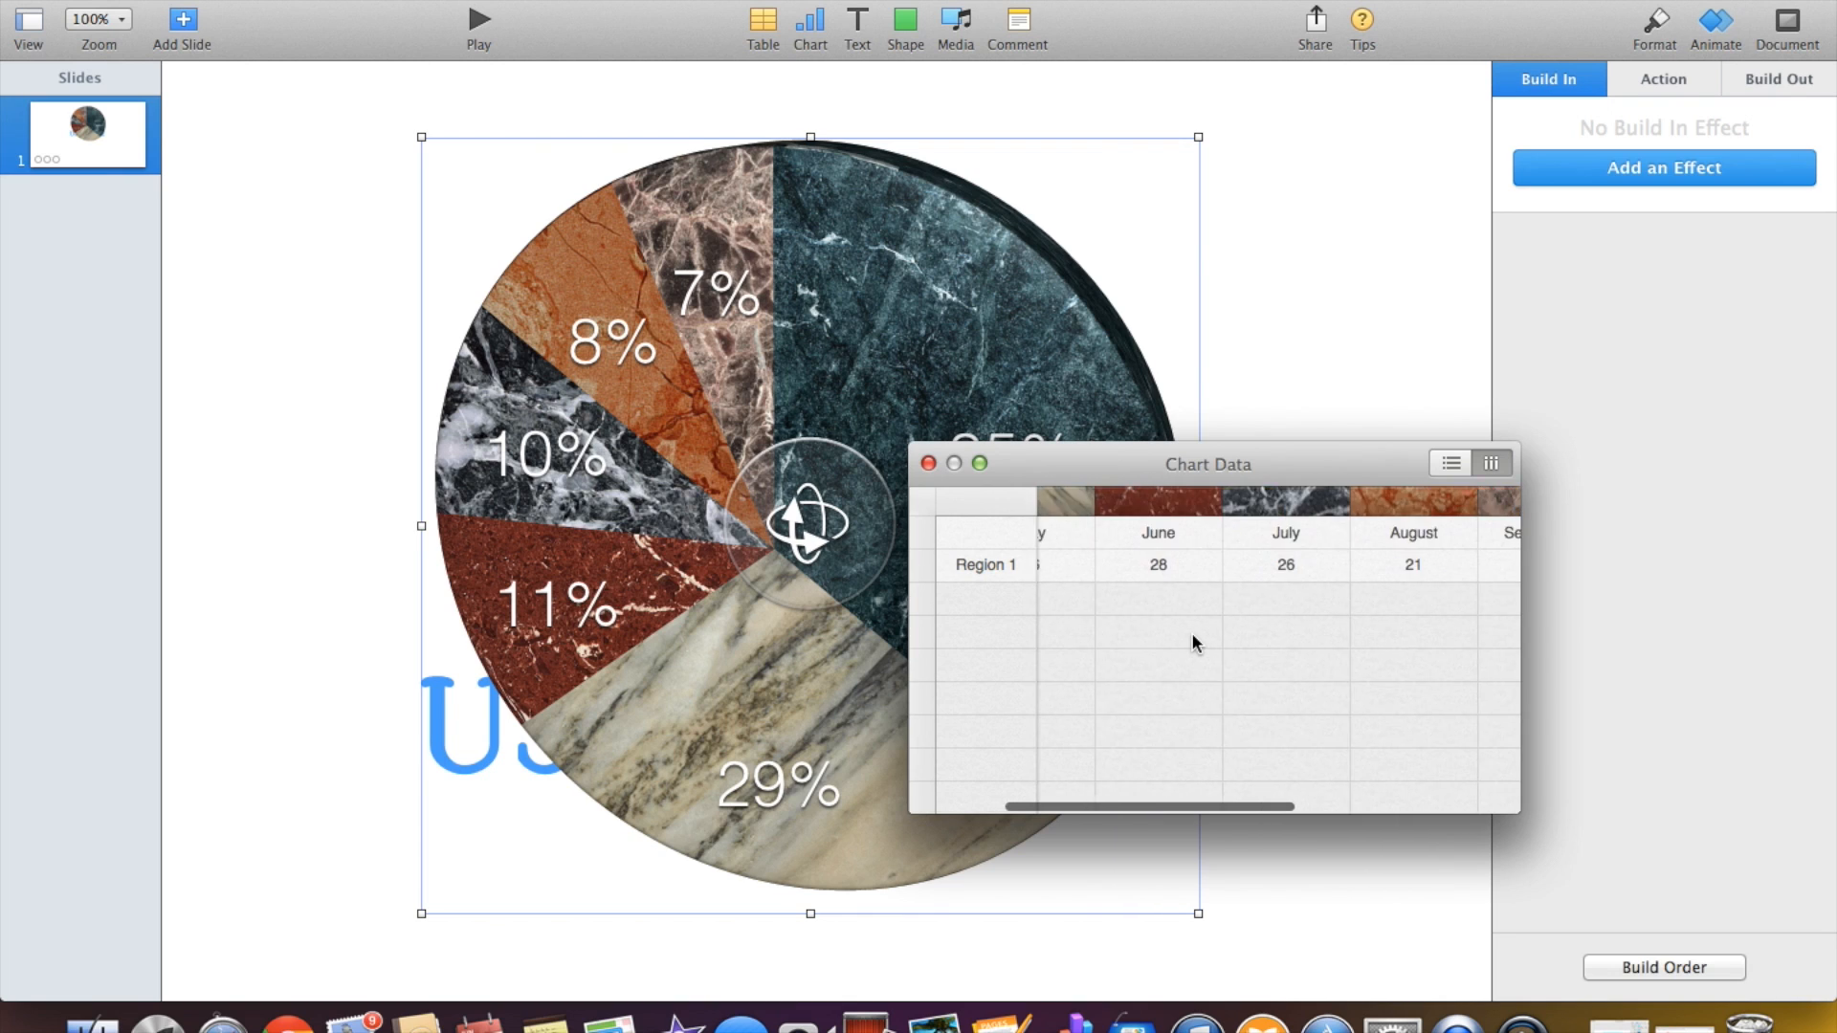
{"action": "scroll", "coordinate": [1191, 634], "scroll_direction": "right", "scroll_amount": 5}
{"action": "scroll", "coordinate": [1191, 633], "scroll_direction": "left", "scroll_amount": 4}
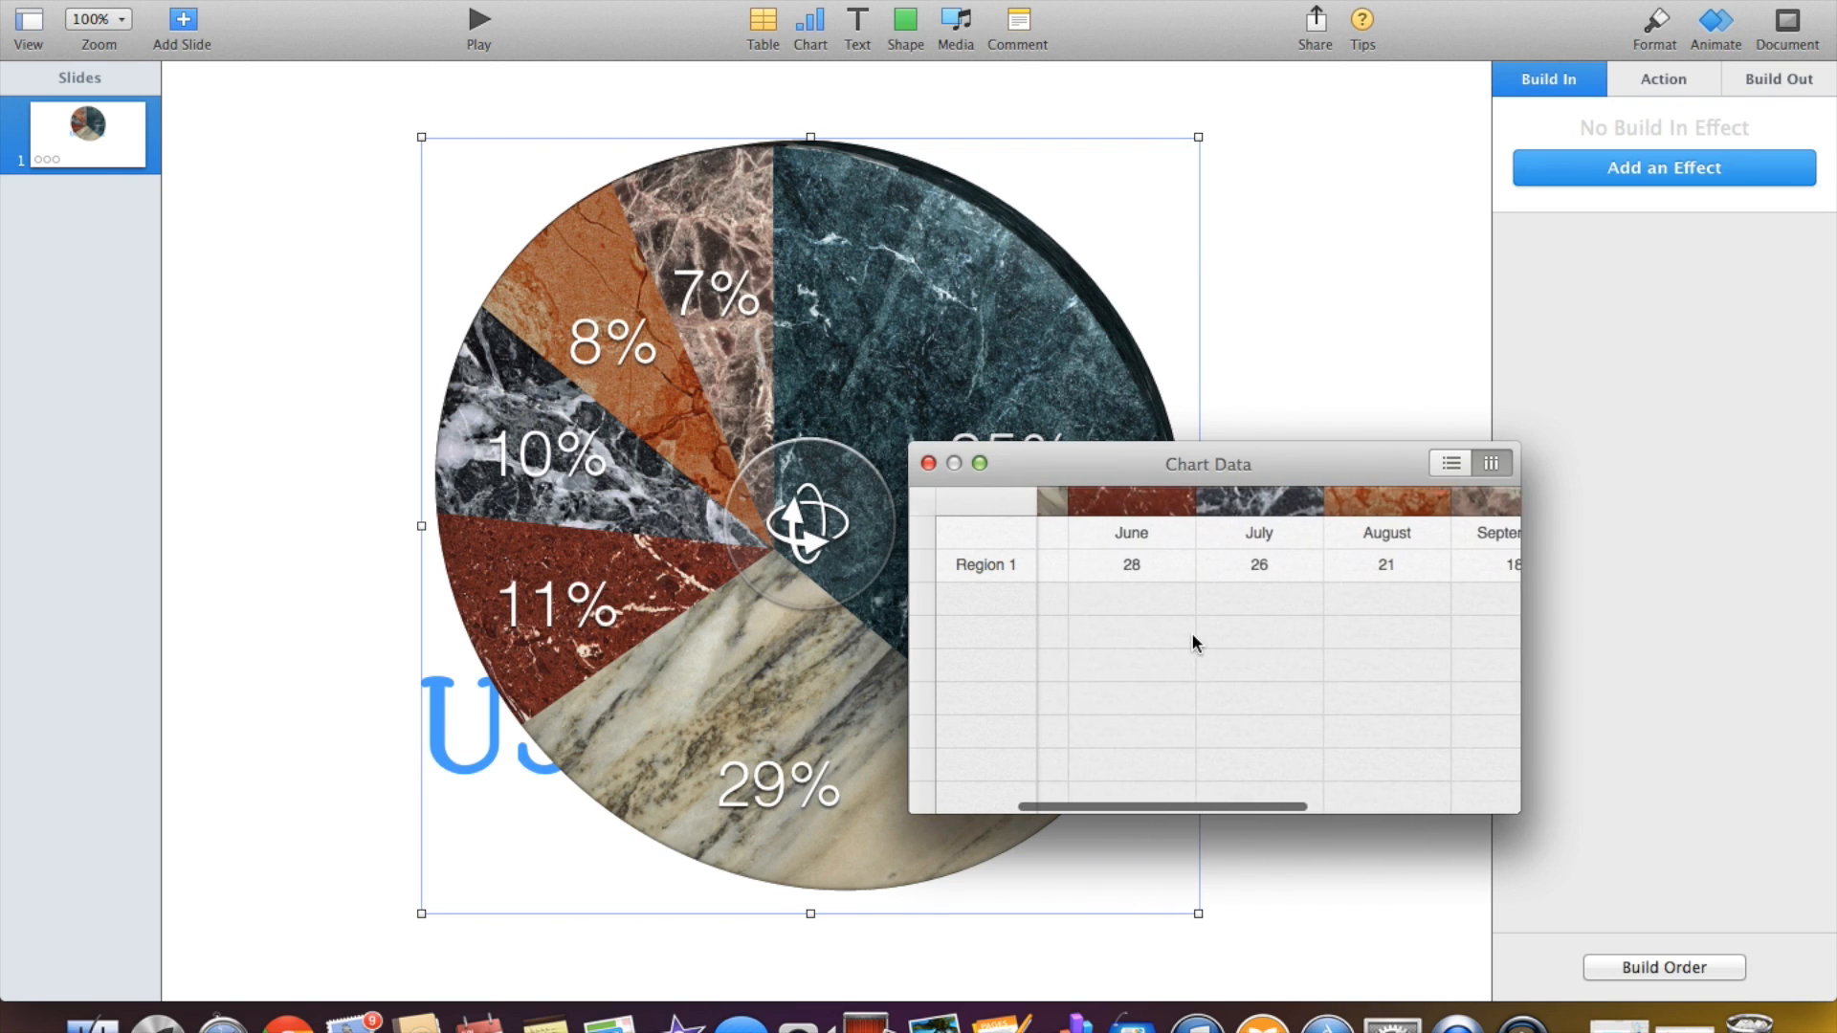
{"action": "scroll", "coordinate": [1191, 633], "scroll_direction": "left", "scroll_amount": 3}
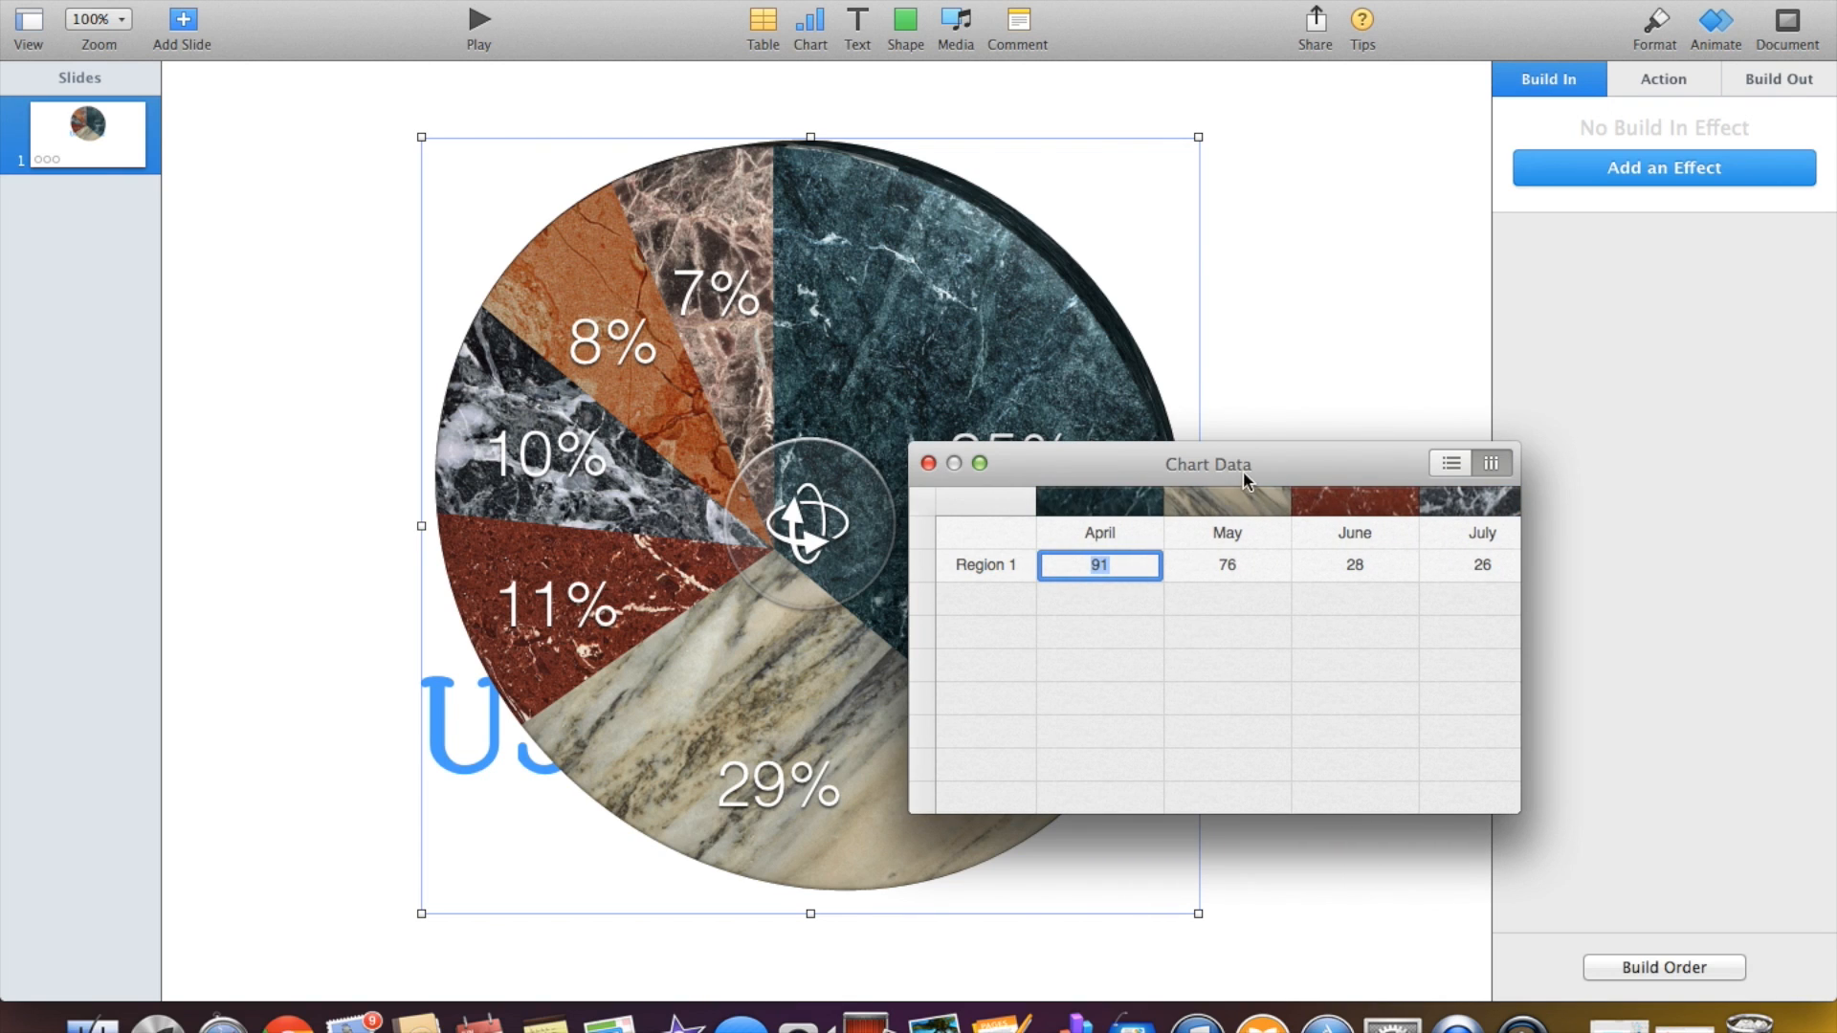
{"action": "scroll", "coordinate": [1236, 652], "scroll_direction": "down", "scroll_amount": 3}
{"action": "scroll", "coordinate": [1236, 652], "scroll_direction": "up", "scroll_amount": 4}
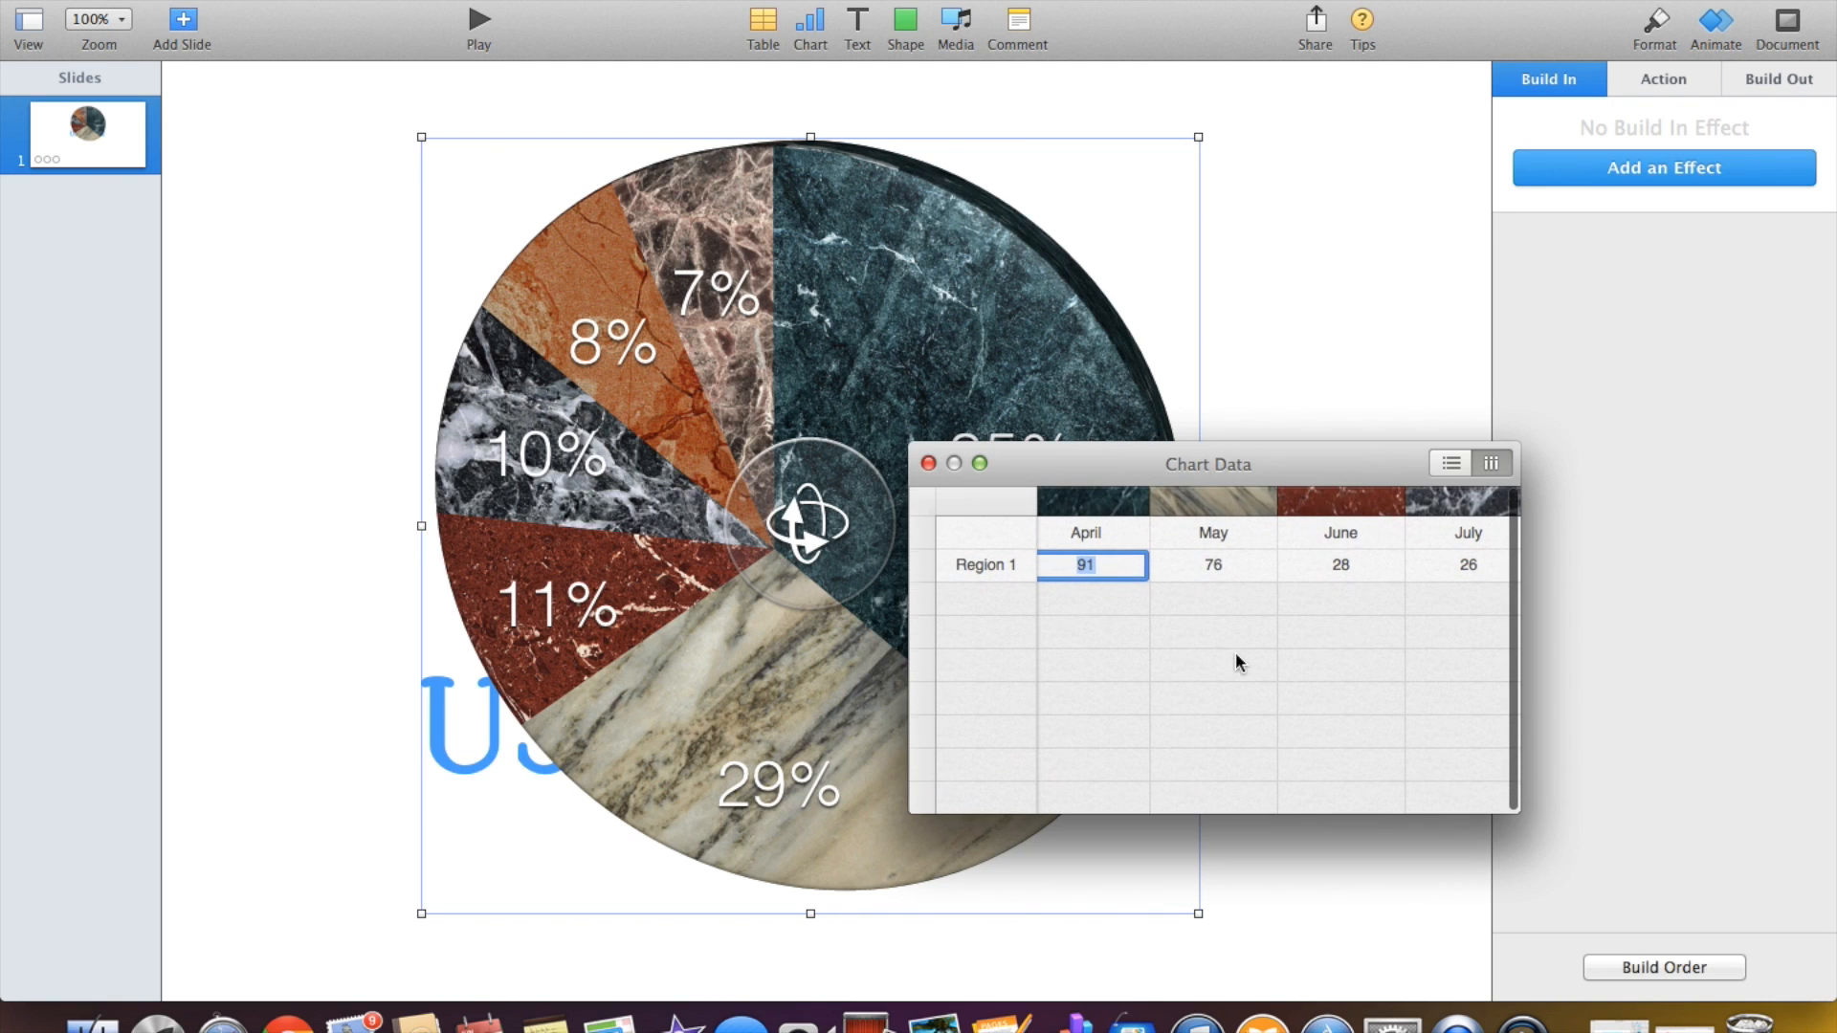
{"action": "left_click", "coordinate": [1008, 566]}
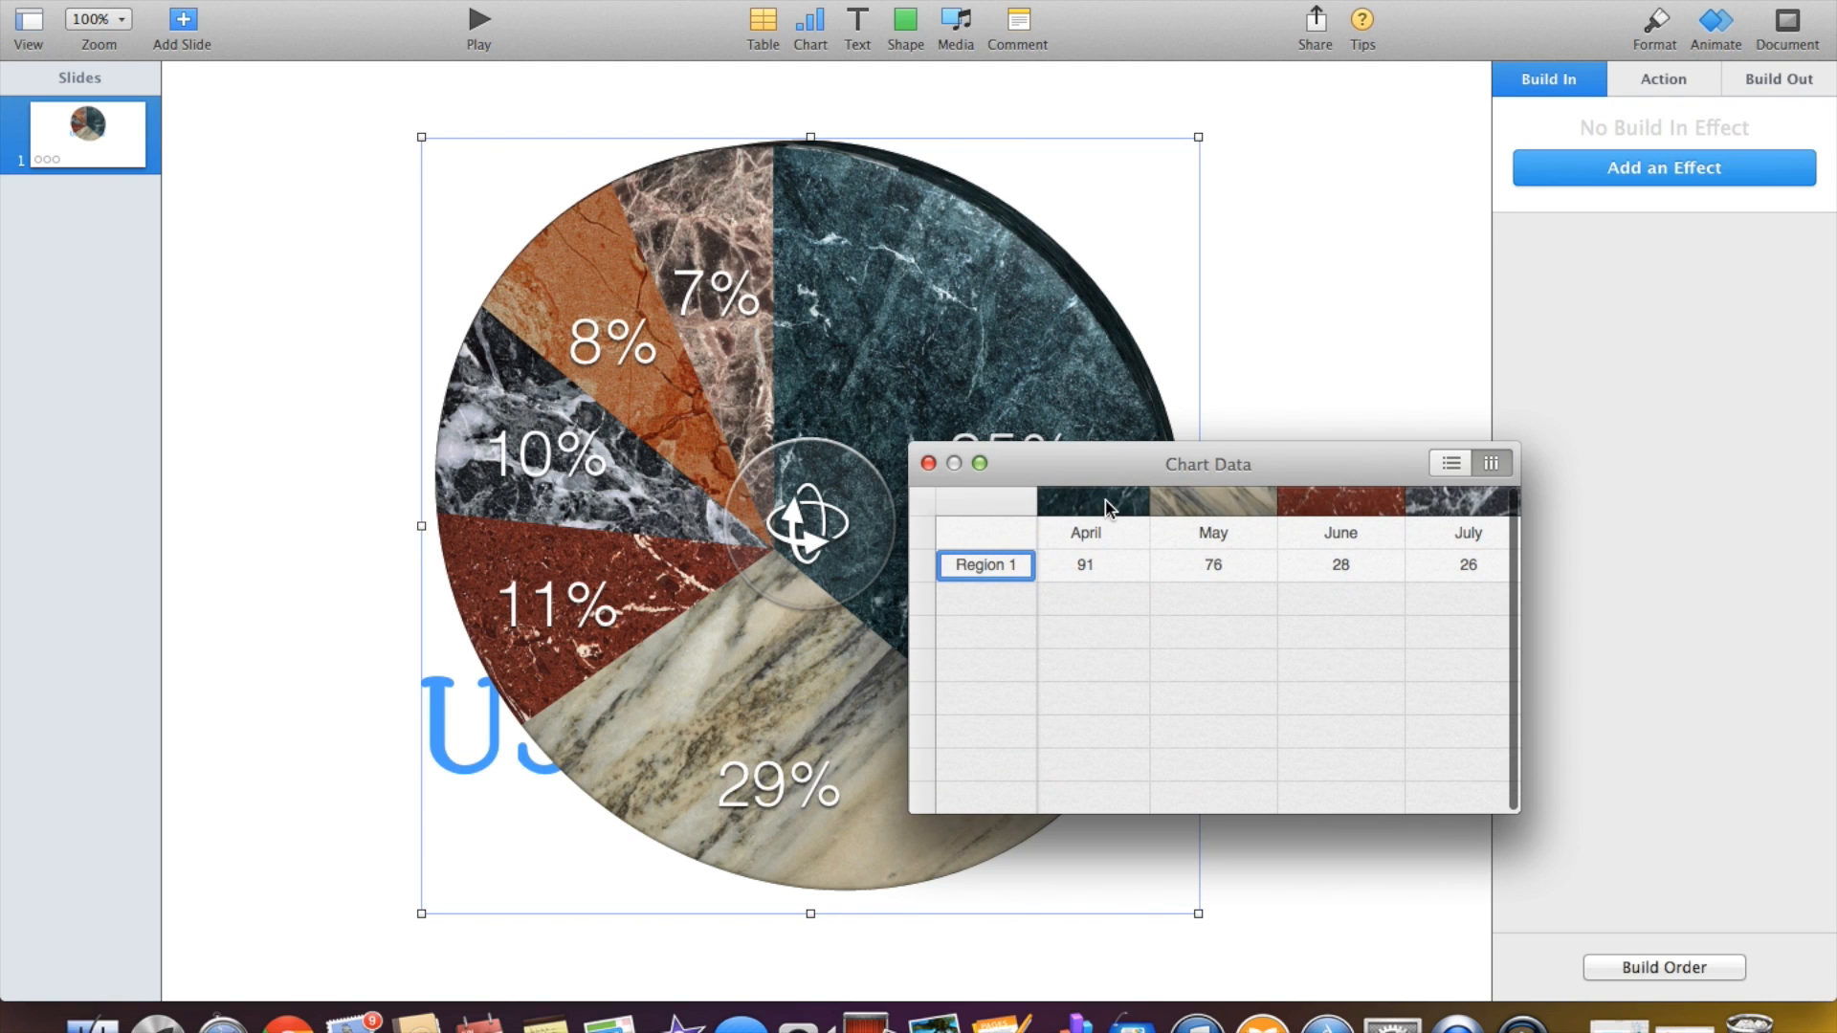
{"action": "key", "text": "Return"}
{"action": "left_click_drag", "start_coordinate": [1148, 461], "coordinate": [1402, 418]}
{"action": "left_click", "coordinate": [1420, 489]}
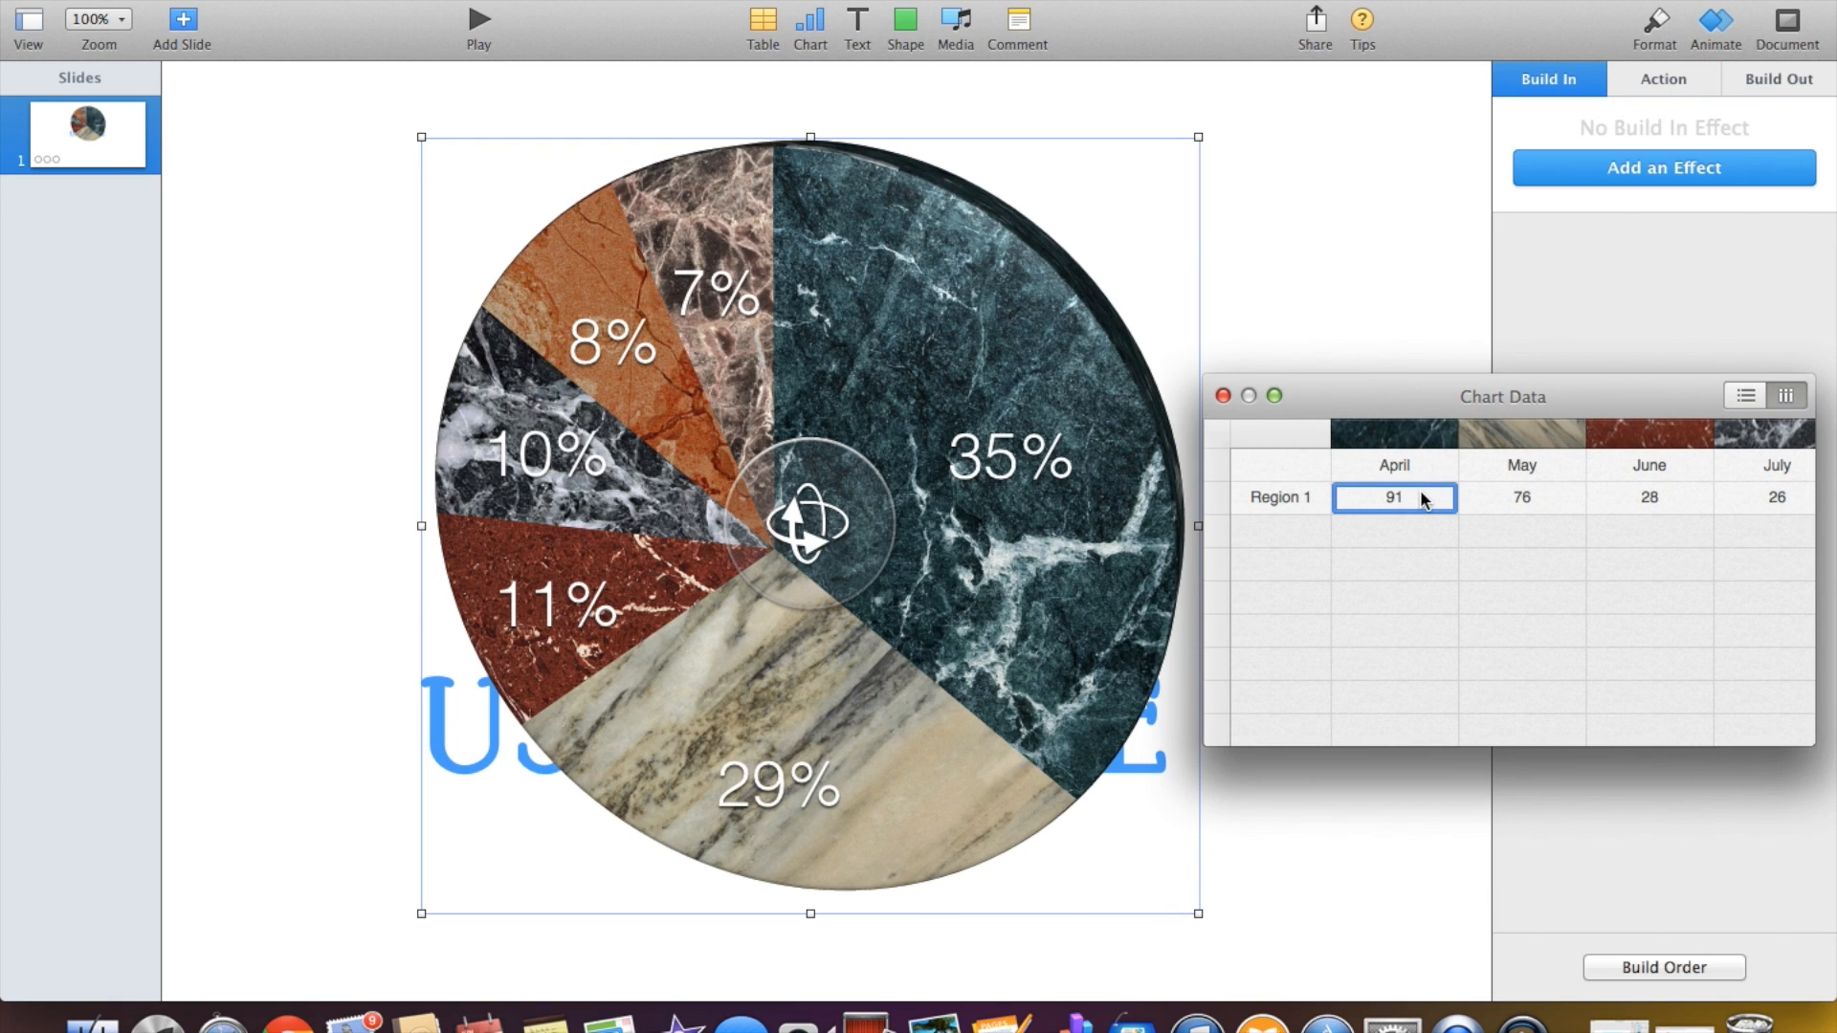
{"action": "key", "text": "Return"}
{"action": "type", "text": "5"}
{"action": "key", "text": "Return"}
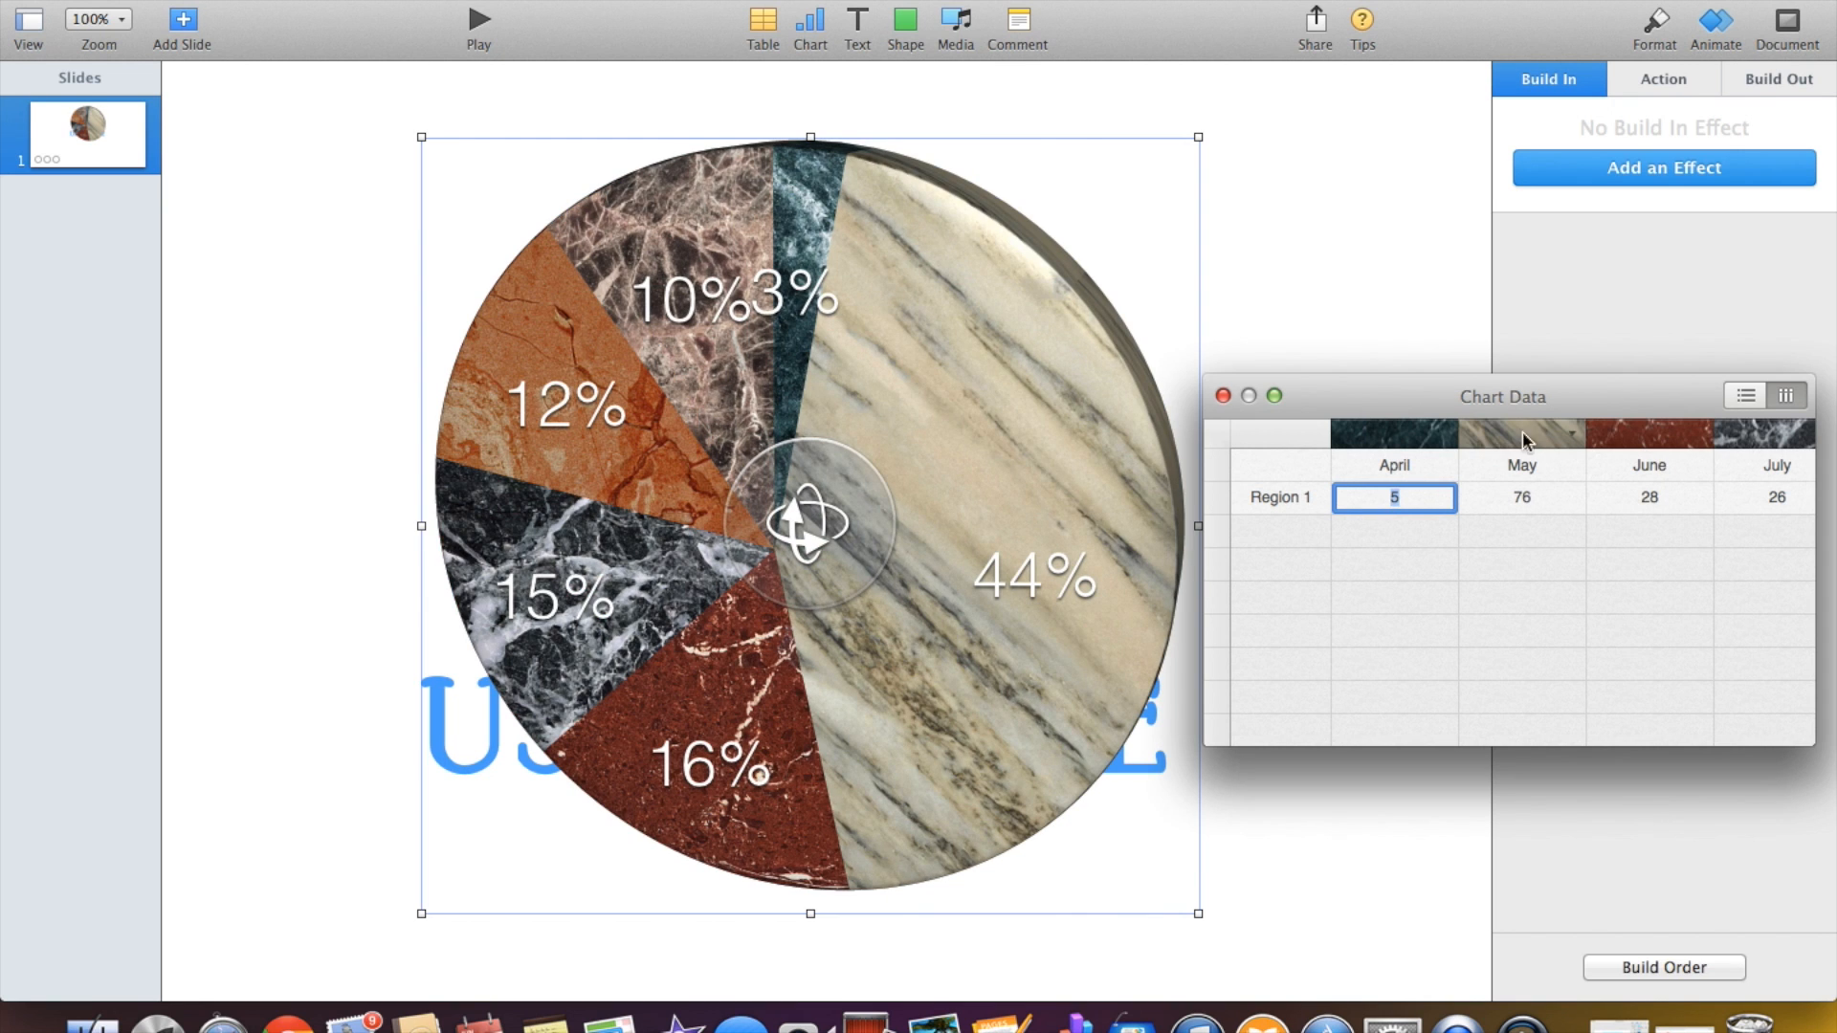
Switch the chart data to plot rows as series, and delete the pie chart from the slide.
{"action": "left_click_drag", "start_coordinate": [1566, 394], "coordinate": [1087, 324]}
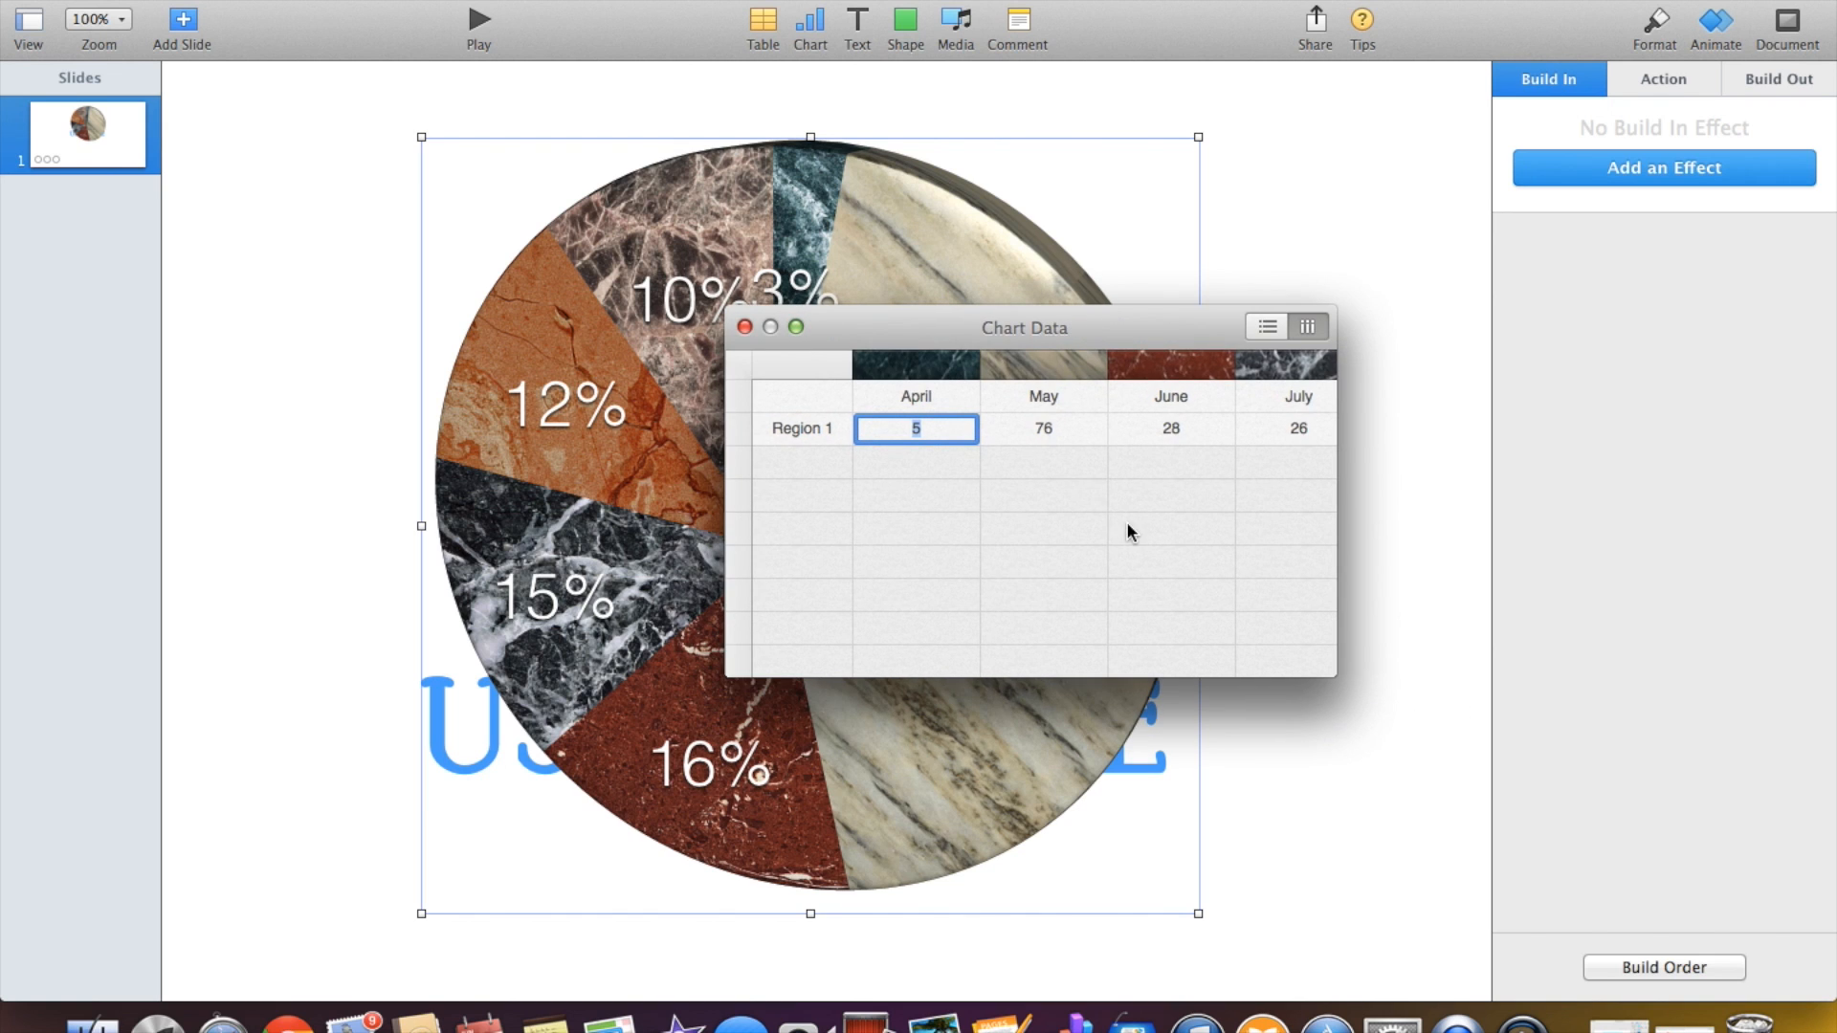
{"action": "scroll", "coordinate": [1127, 520], "scroll_direction": "right", "scroll_amount": 5}
{"action": "left_click", "coordinate": [1265, 327]}
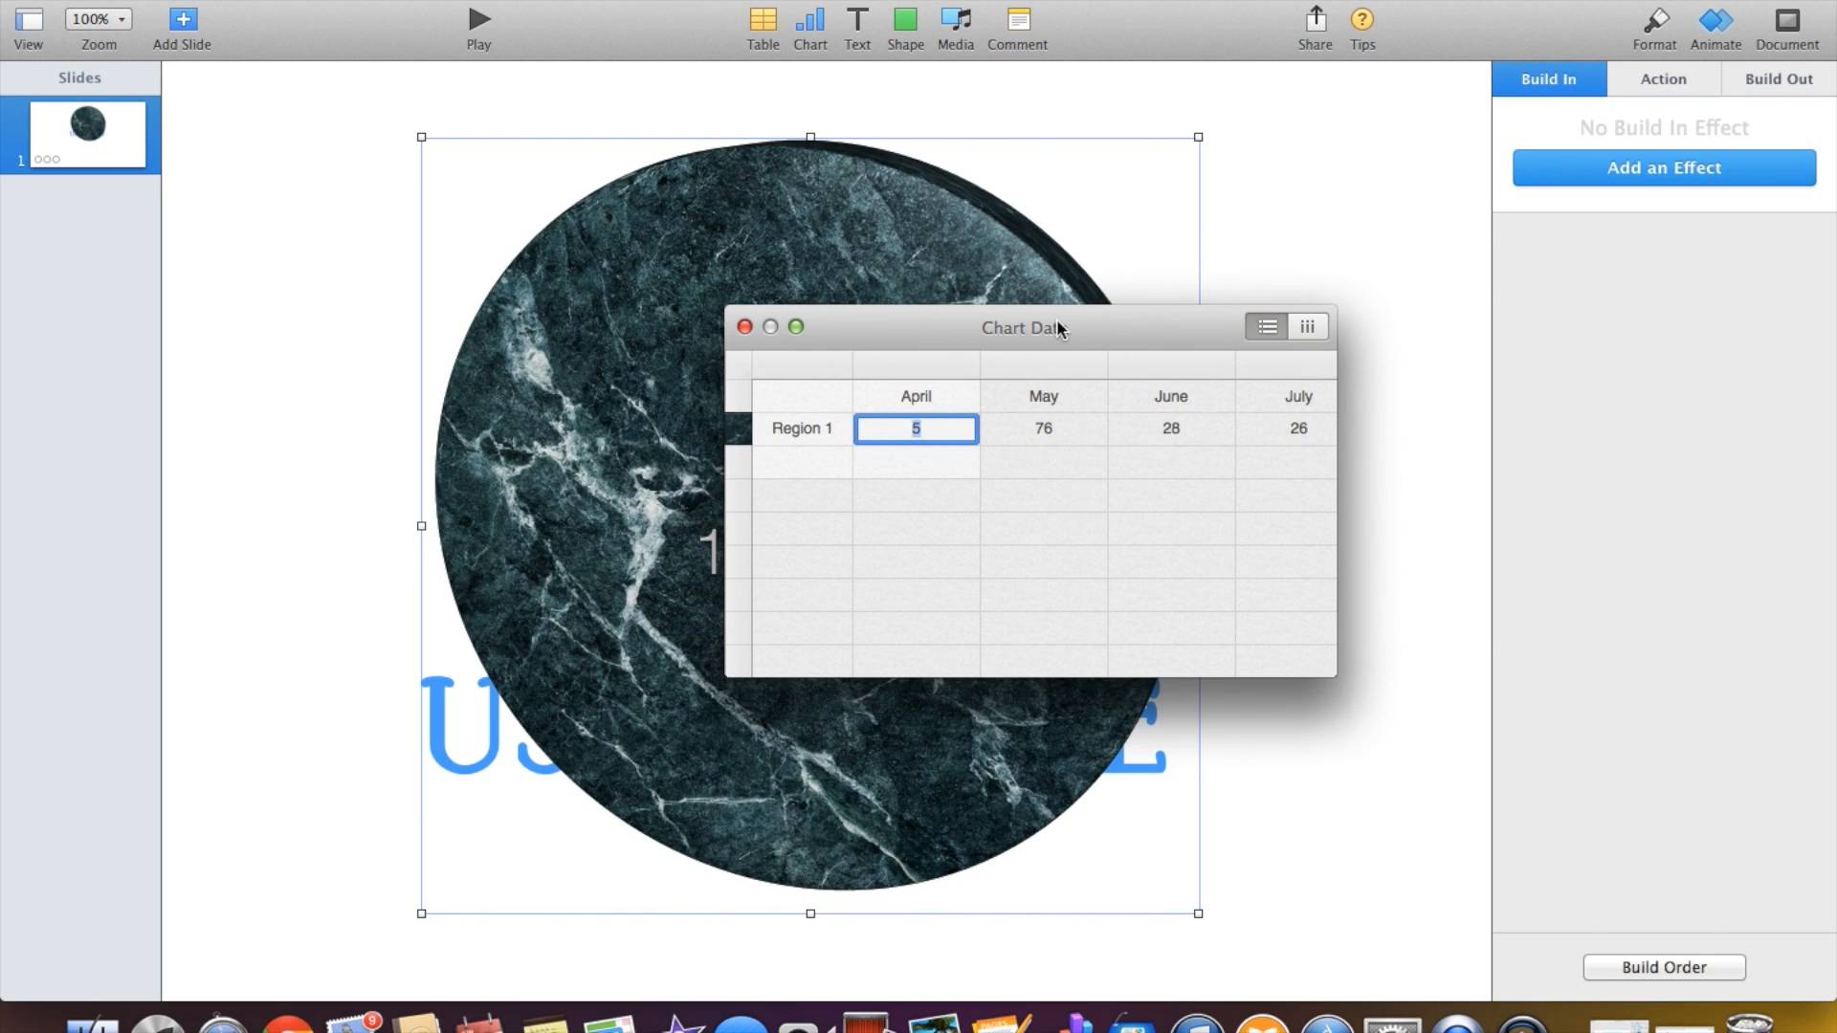
{"action": "left_click_drag", "start_coordinate": [1075, 331], "coordinate": [1387, 417]}
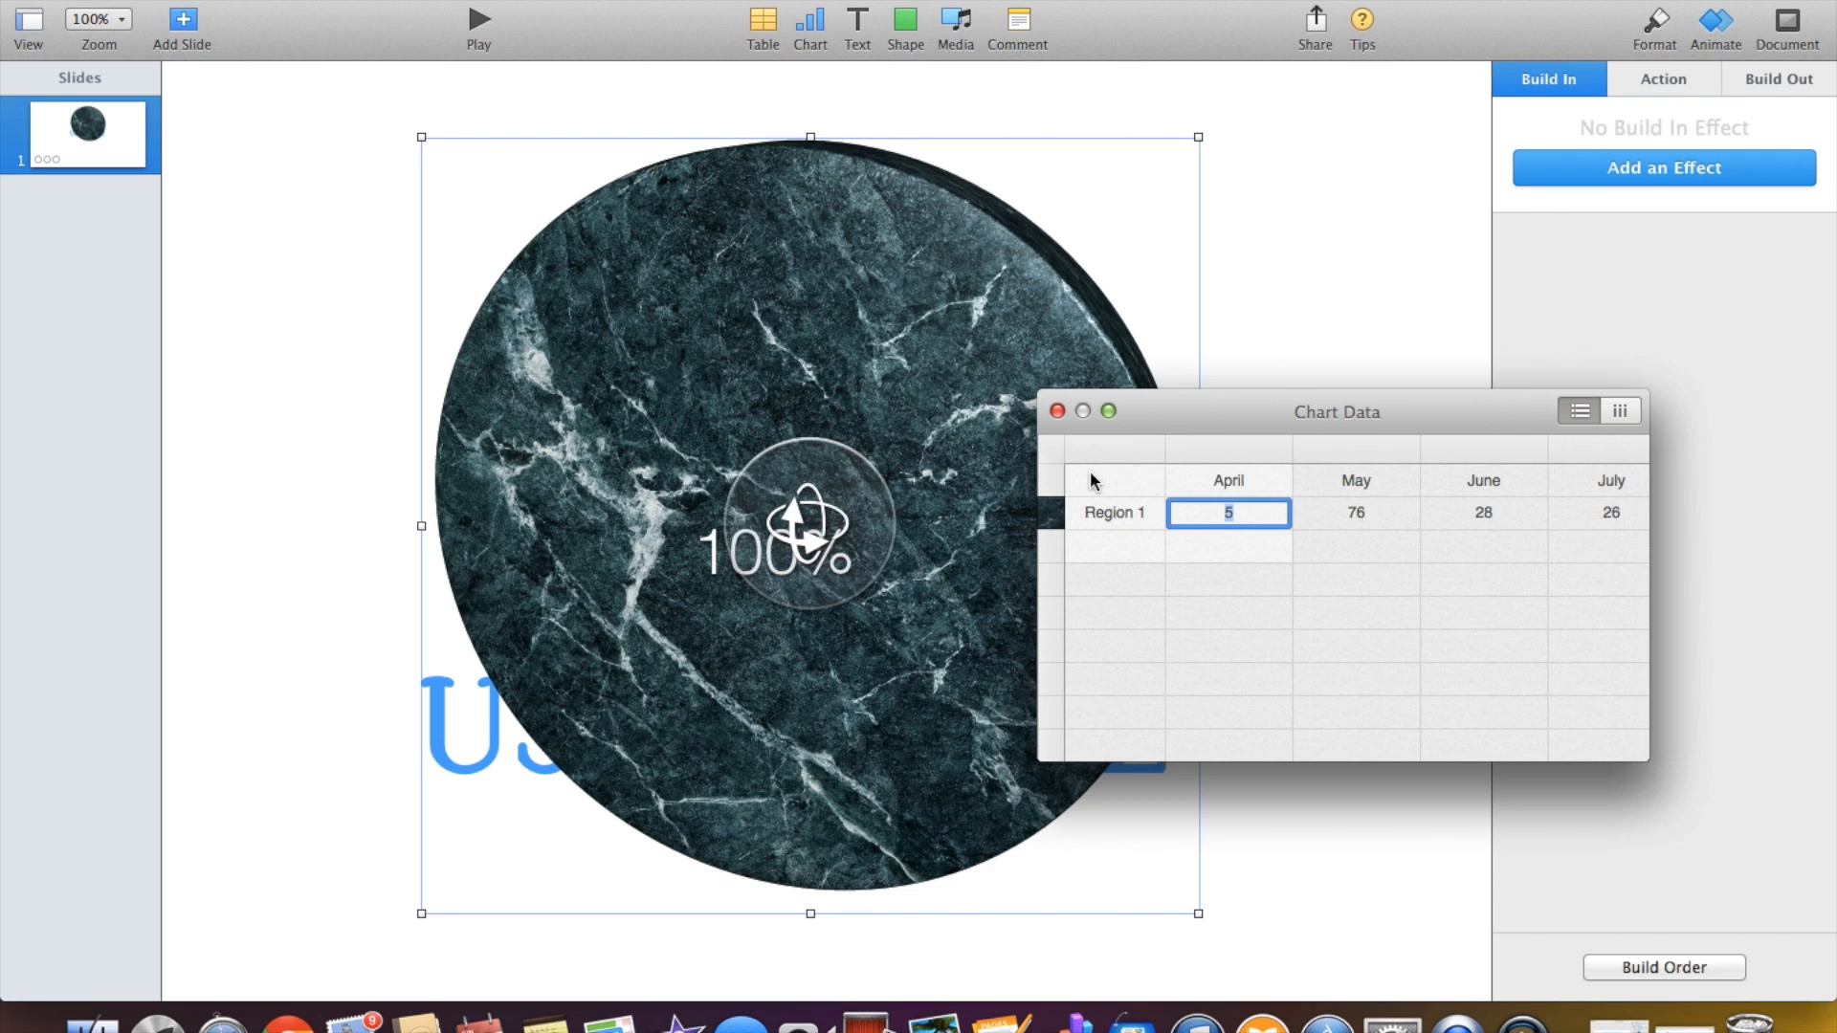
{"action": "left_click", "coordinate": [1057, 411]}
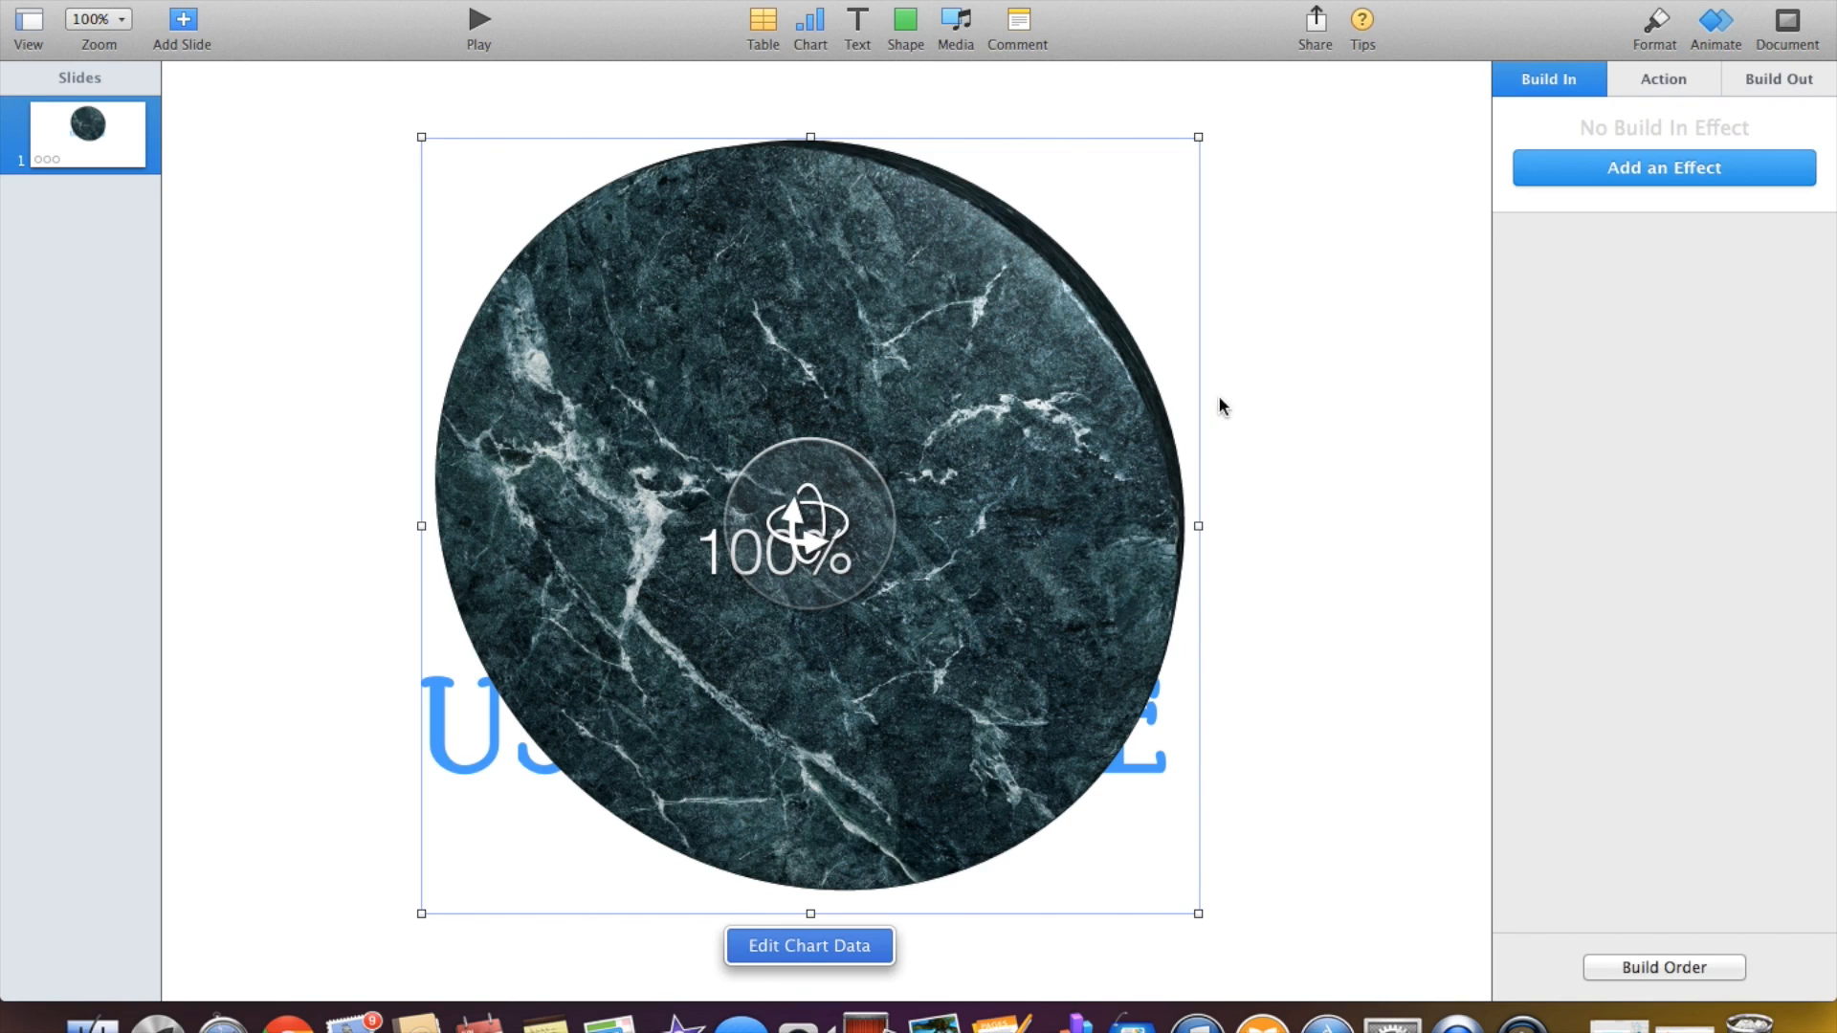
{"action": "key", "text": "Delete"}
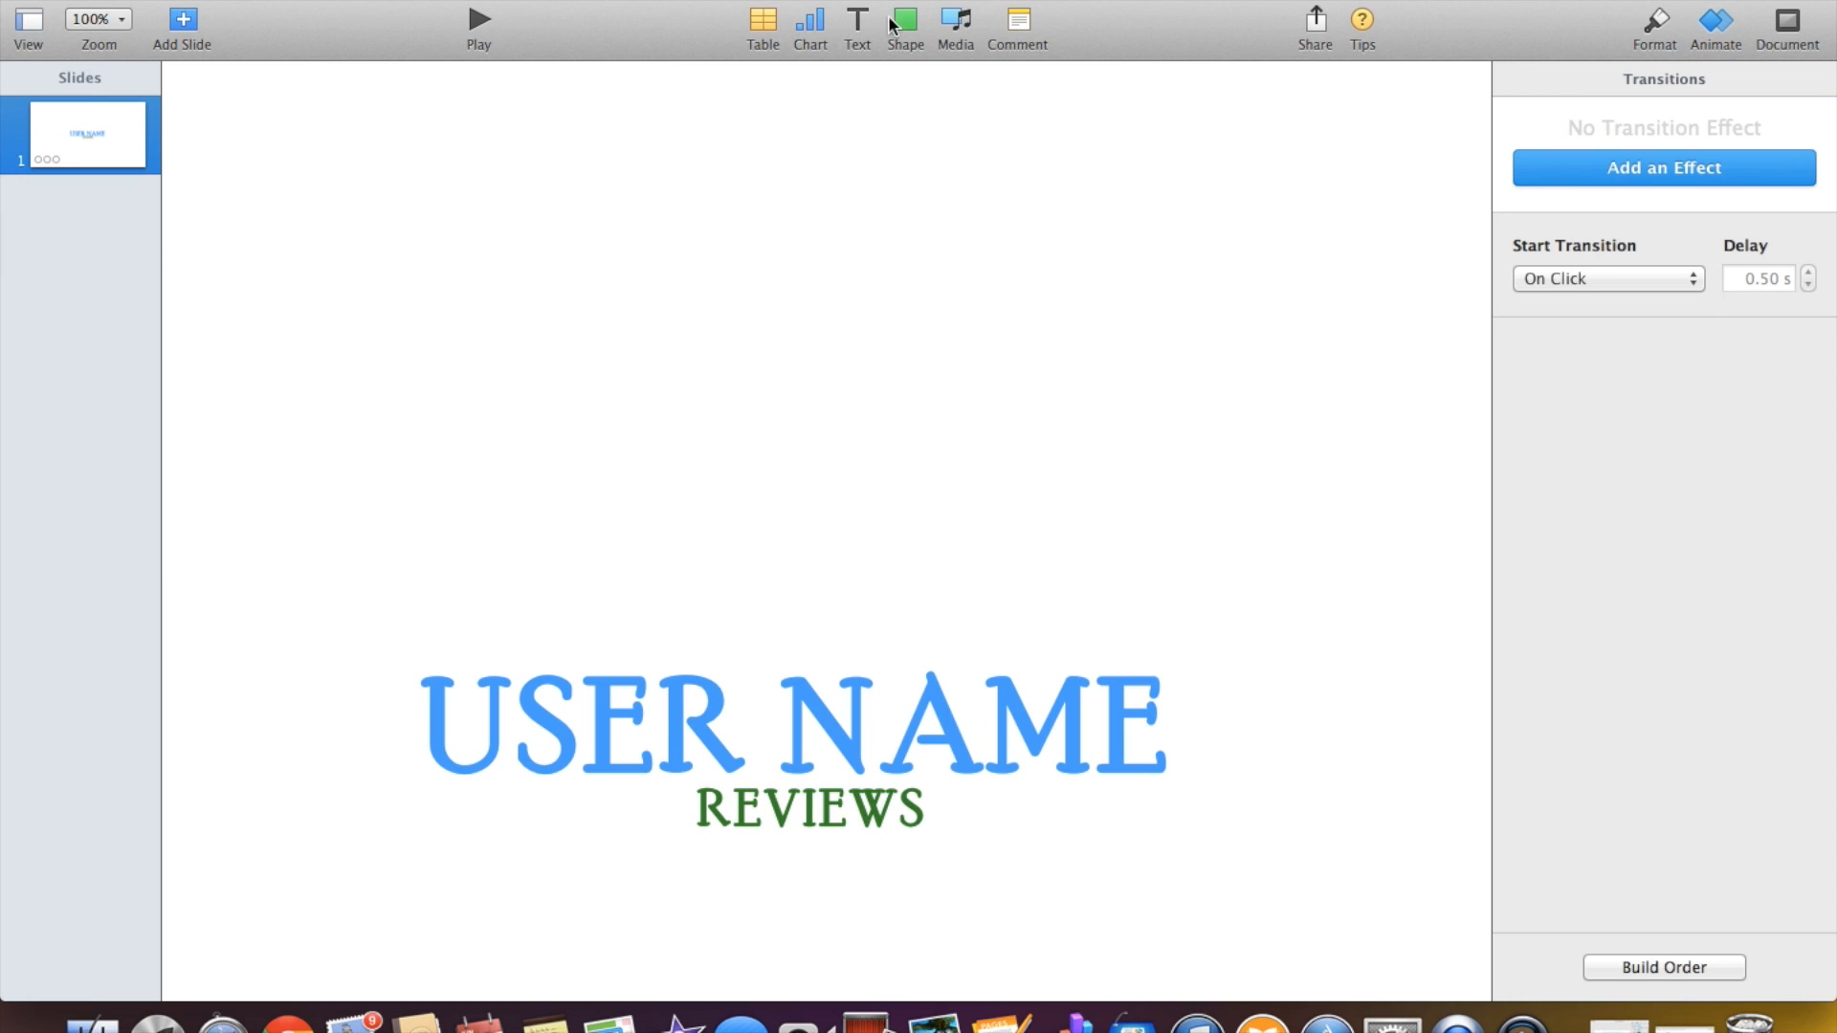
Insert a plain line and stretch it horizontally to slightly wider than the USER NAME title.
{"action": "left_click", "coordinate": [291, 0]}
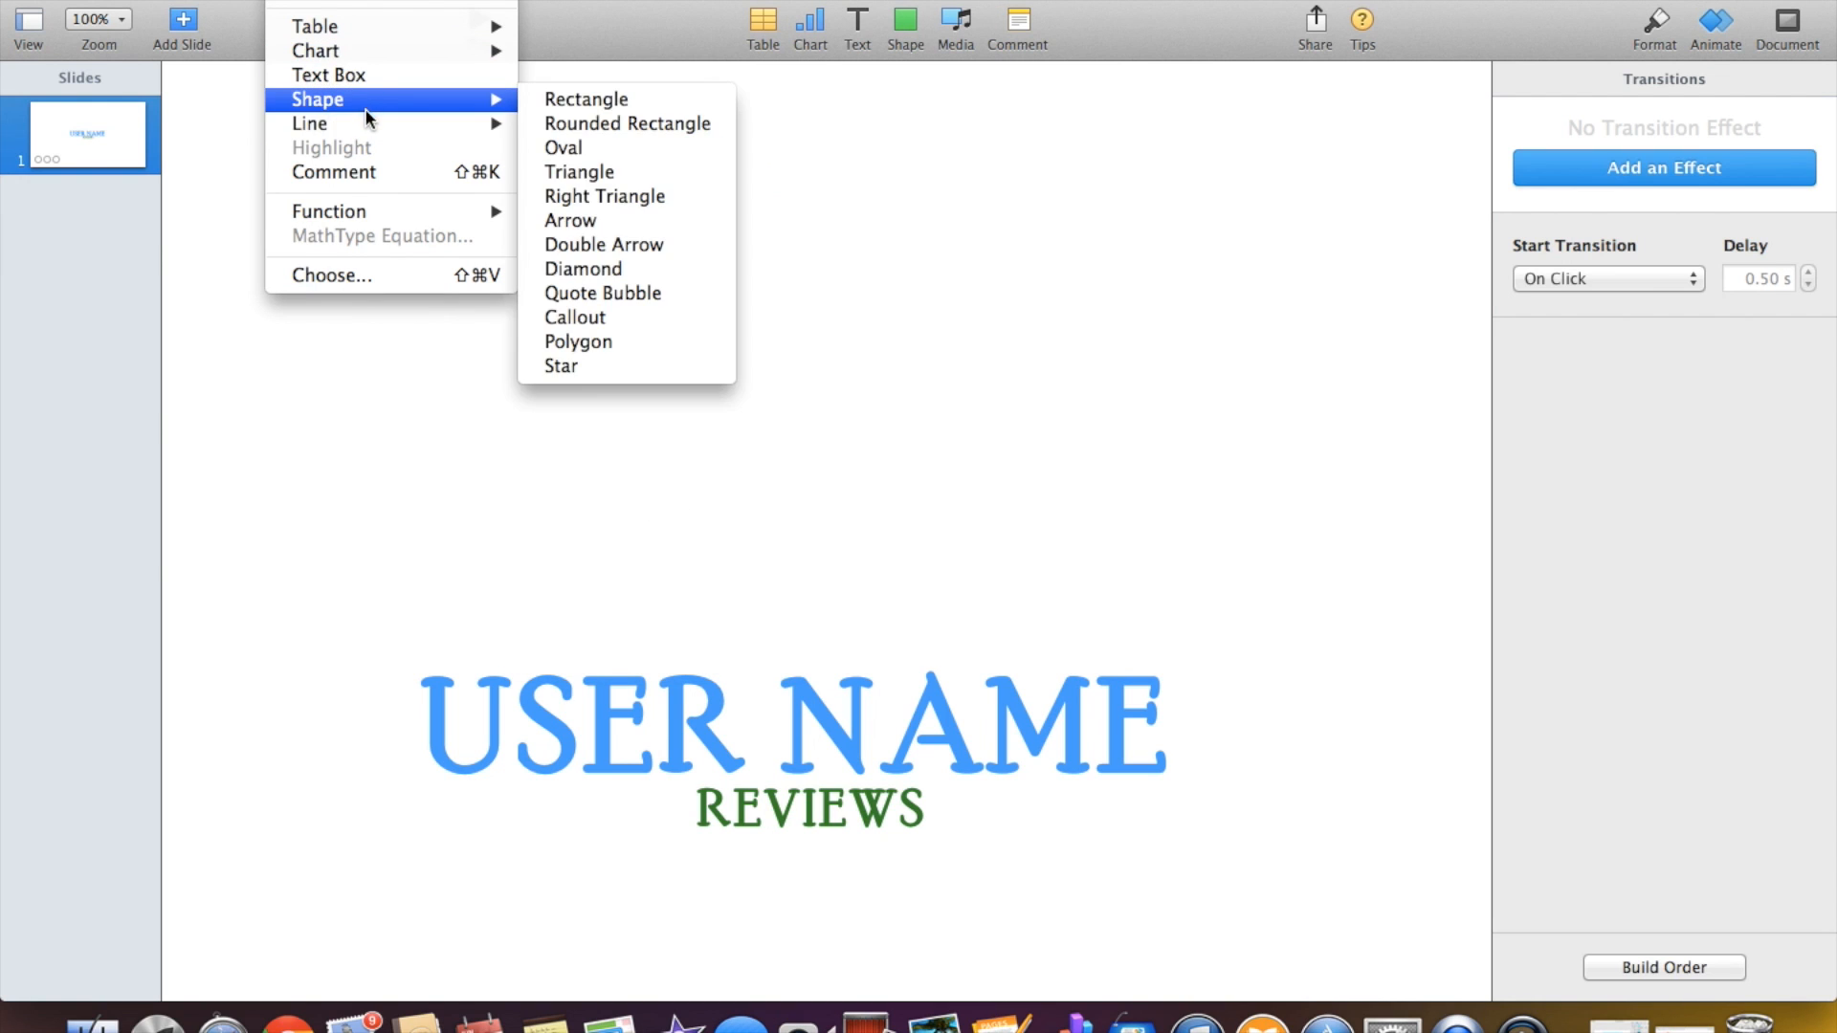
{"action": "mouse_move", "coordinate": [366, 125]}
{"action": "left_click", "coordinate": [547, 123]}
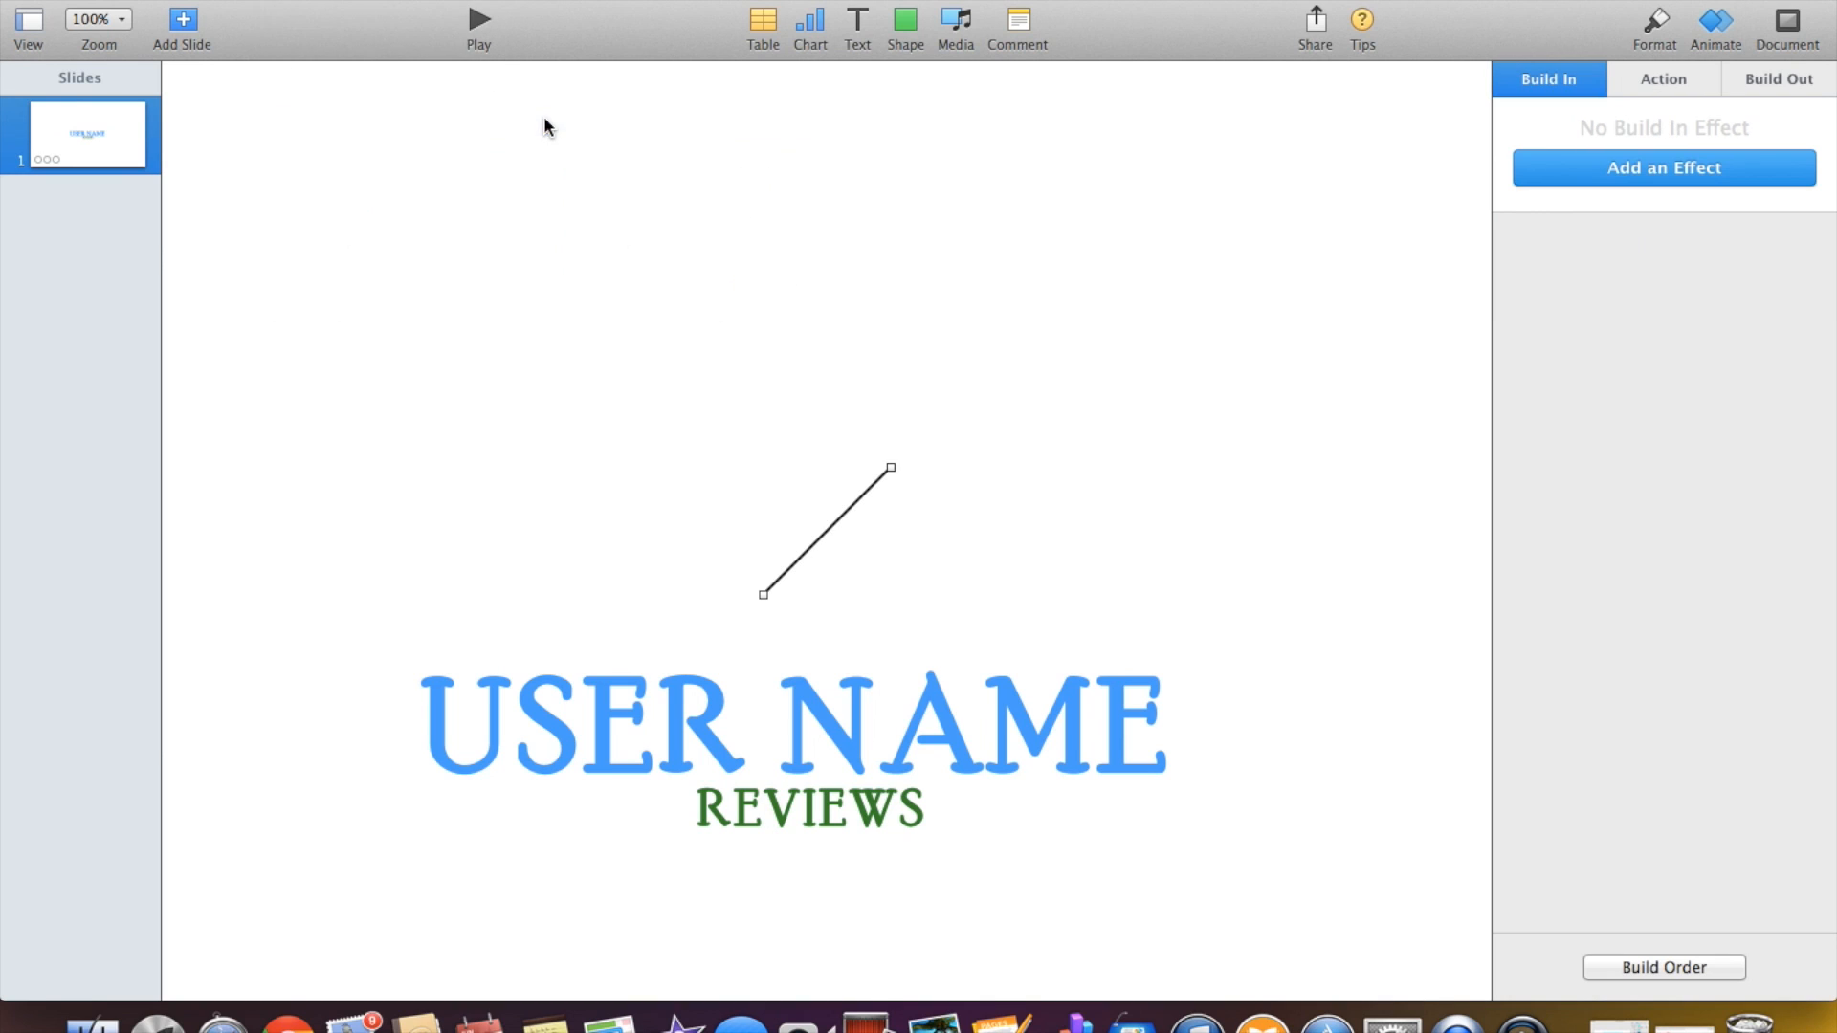
{"action": "left_click_drag", "start_coordinate": [891, 469], "coordinate": [1253, 596]}
{"action": "left_click_drag", "start_coordinate": [766, 595], "coordinate": [334, 595]}
Move REVIEWS lower and place the horizontal line between it and the USER NAME title.
{"action": "left_click_drag", "start_coordinate": [780, 598], "coordinate": [794, 859]}
{"action": "left_click_drag", "start_coordinate": [789, 779], "coordinate": [800, 802]}
{"action": "right_click", "coordinate": [800, 802]}
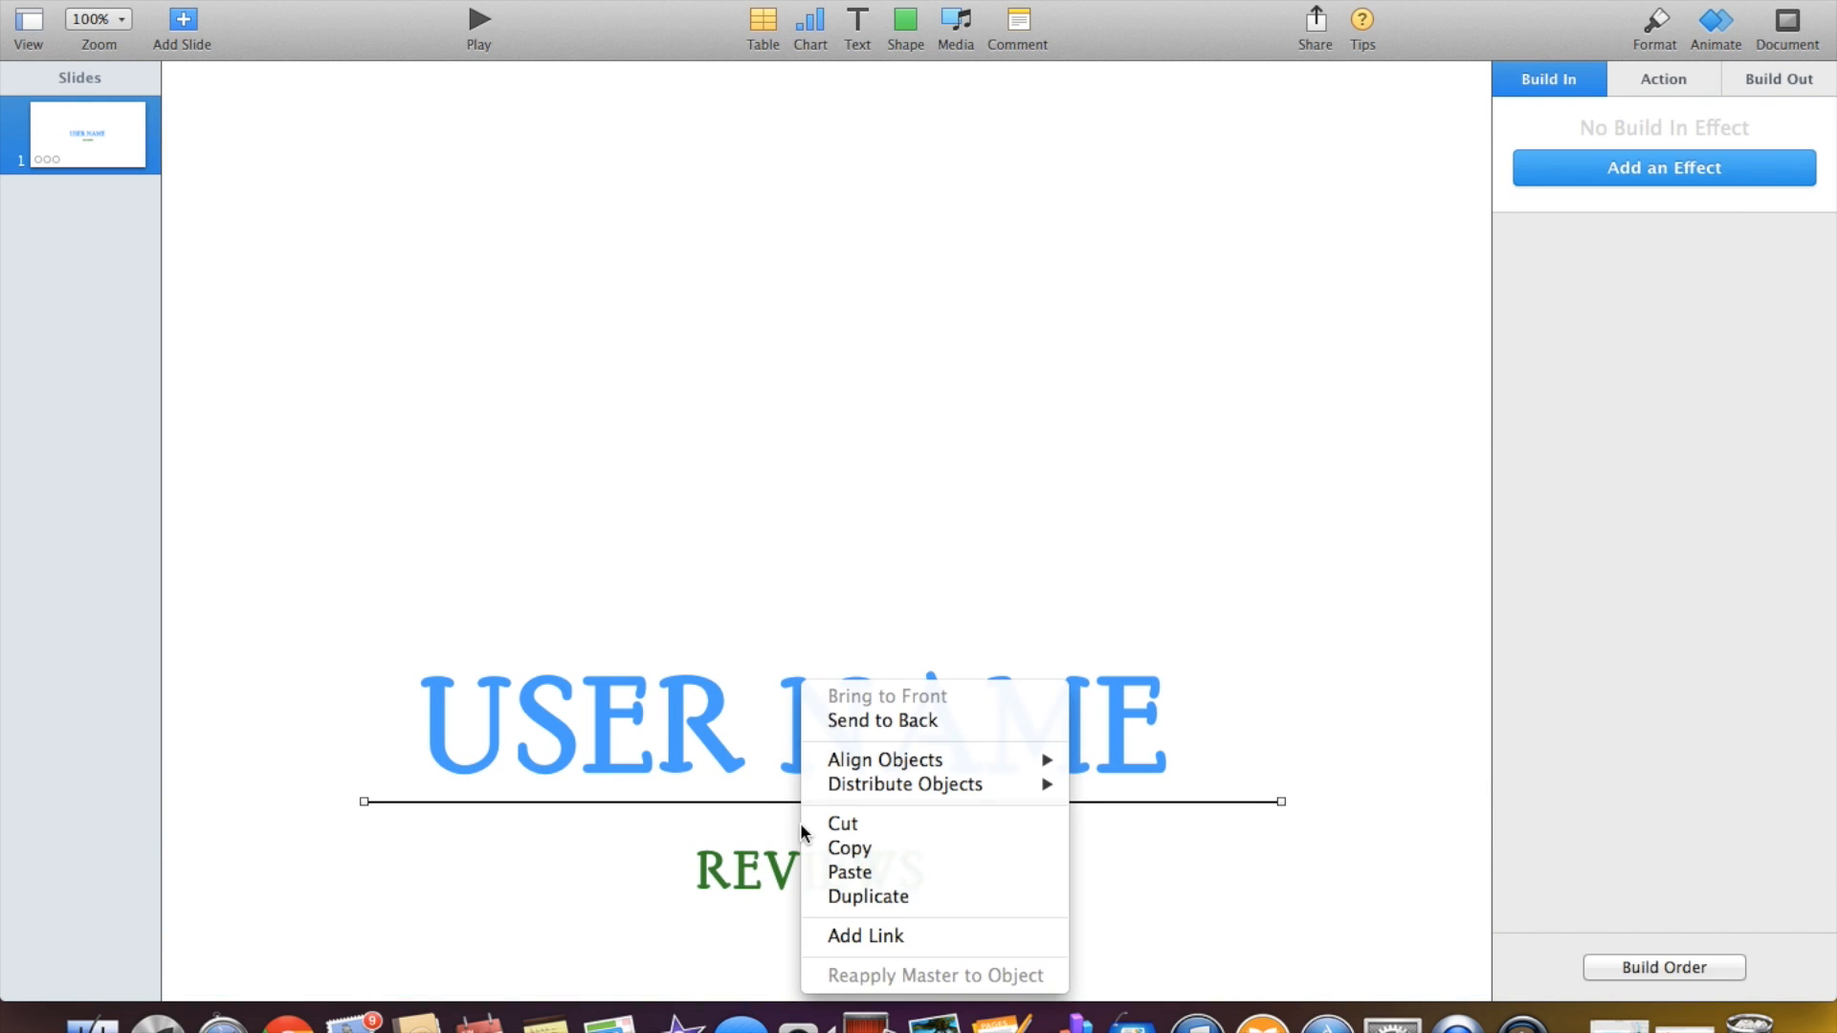
{"action": "mouse_move", "coordinate": [910, 759]}
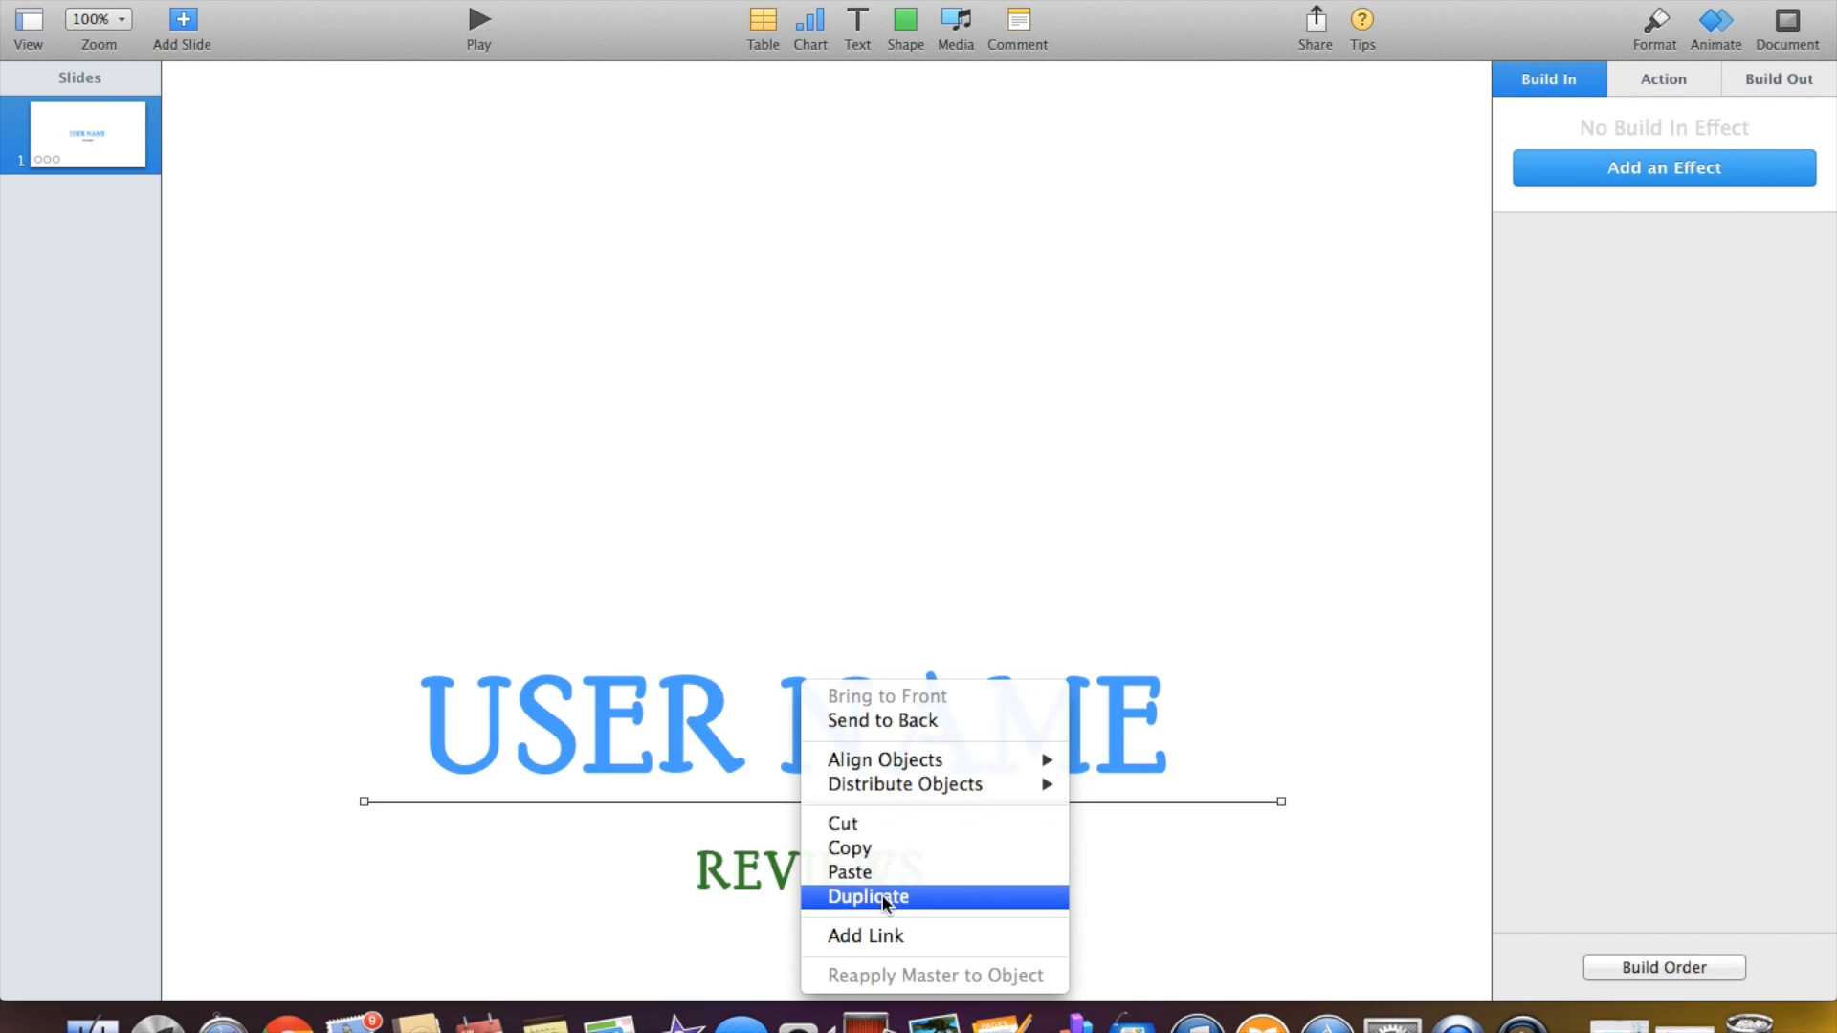
{"action": "left_click", "coordinate": [663, 729]}
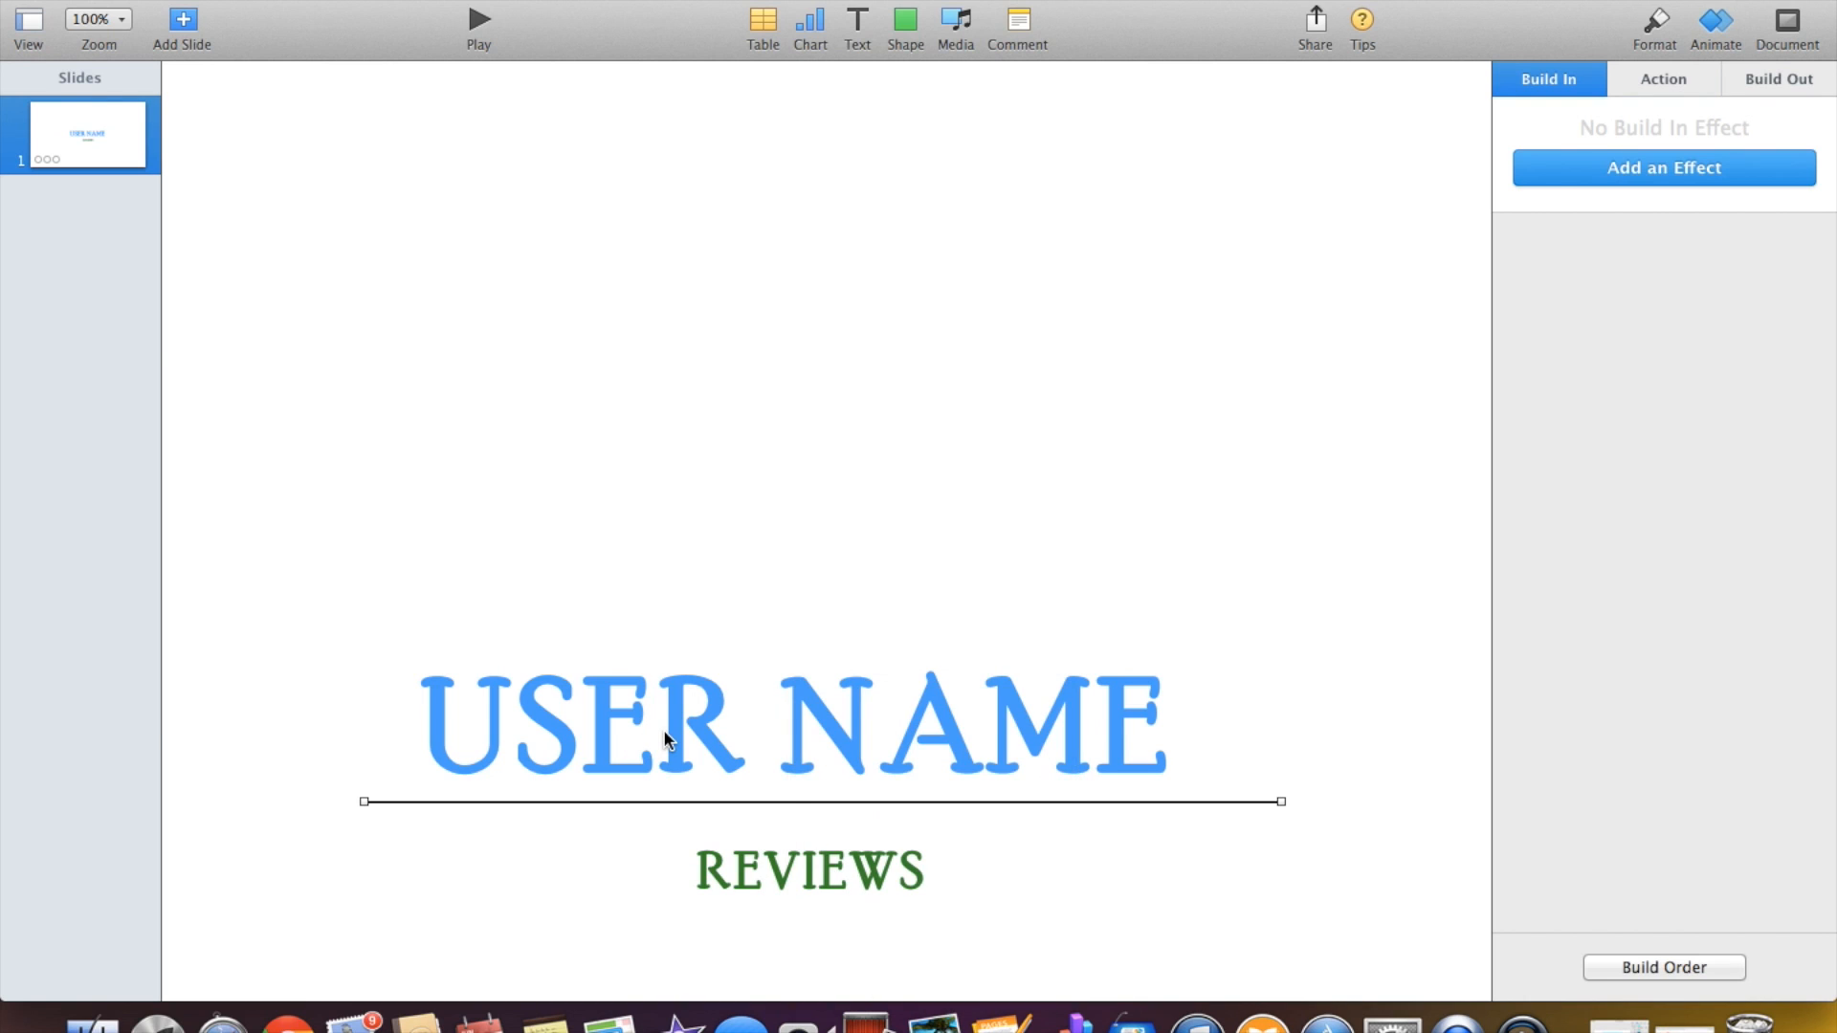
Duplicate the USER NAME title and align the copy exactly over the original.
{"action": "left_click", "coordinate": [663, 729]}
{"action": "right_click", "coordinate": [866, 715]}
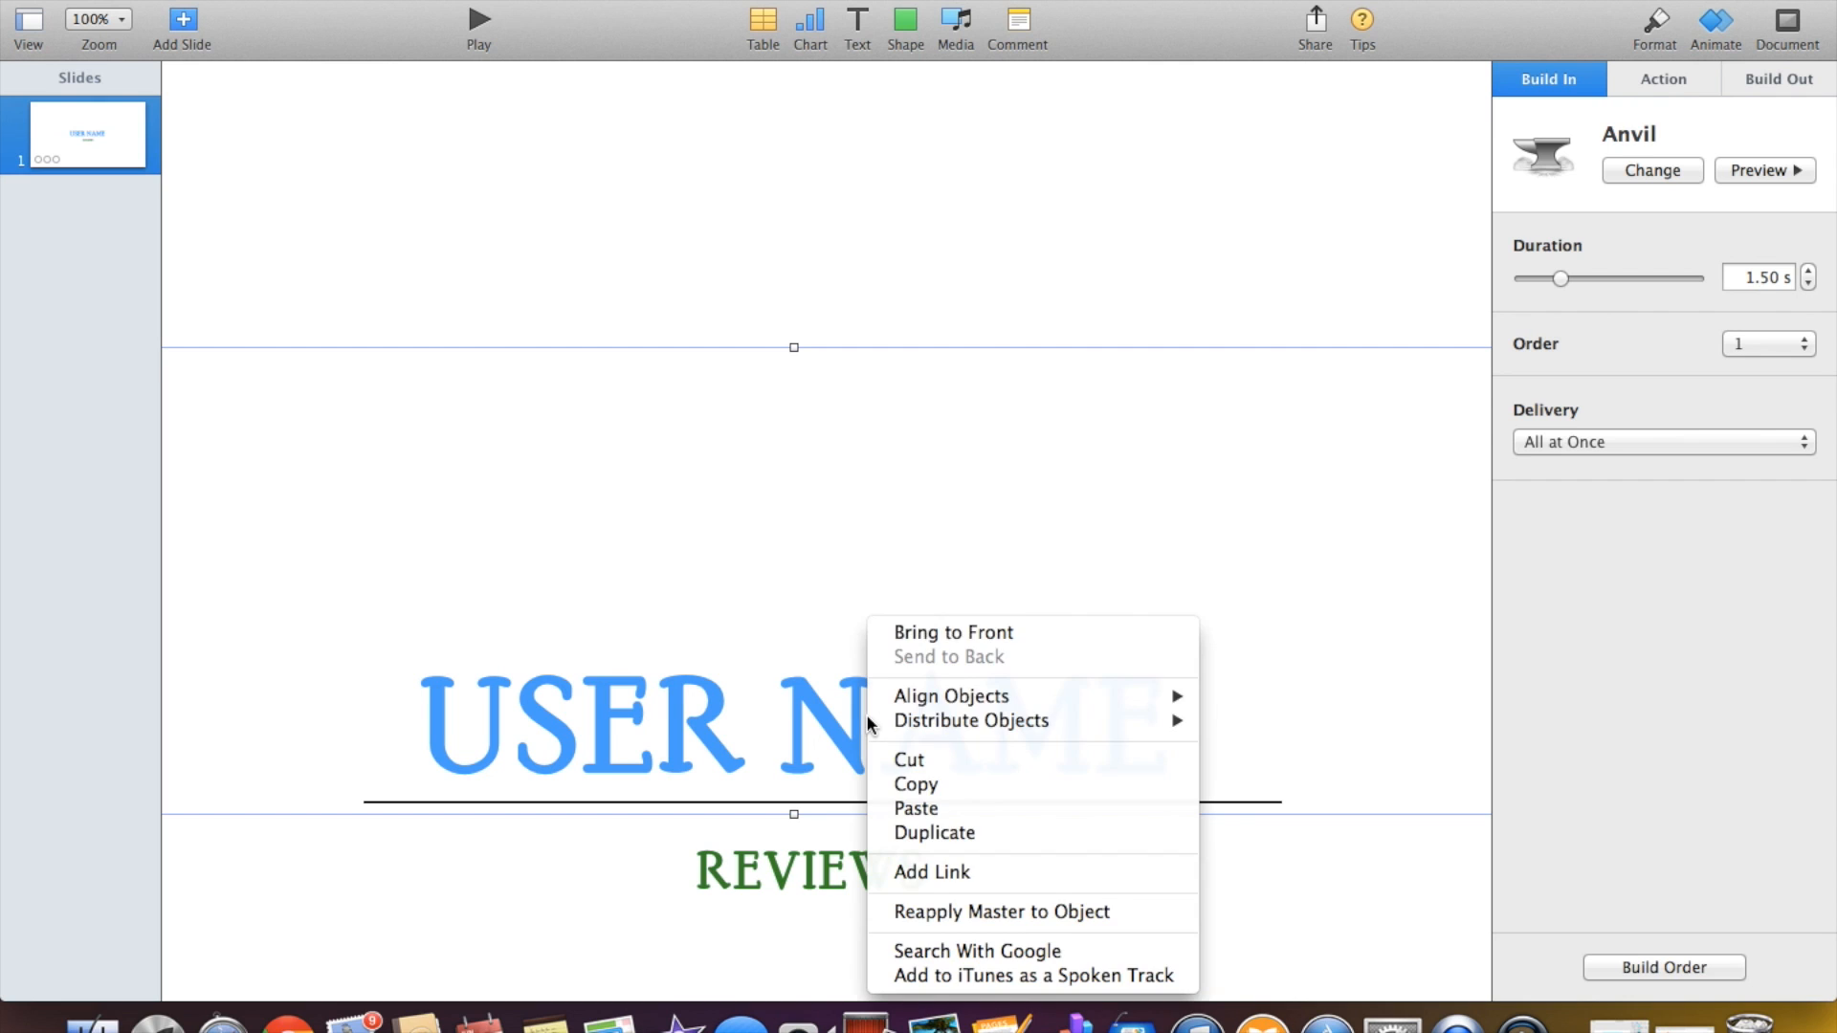
{"action": "left_click", "coordinate": [1021, 831]}
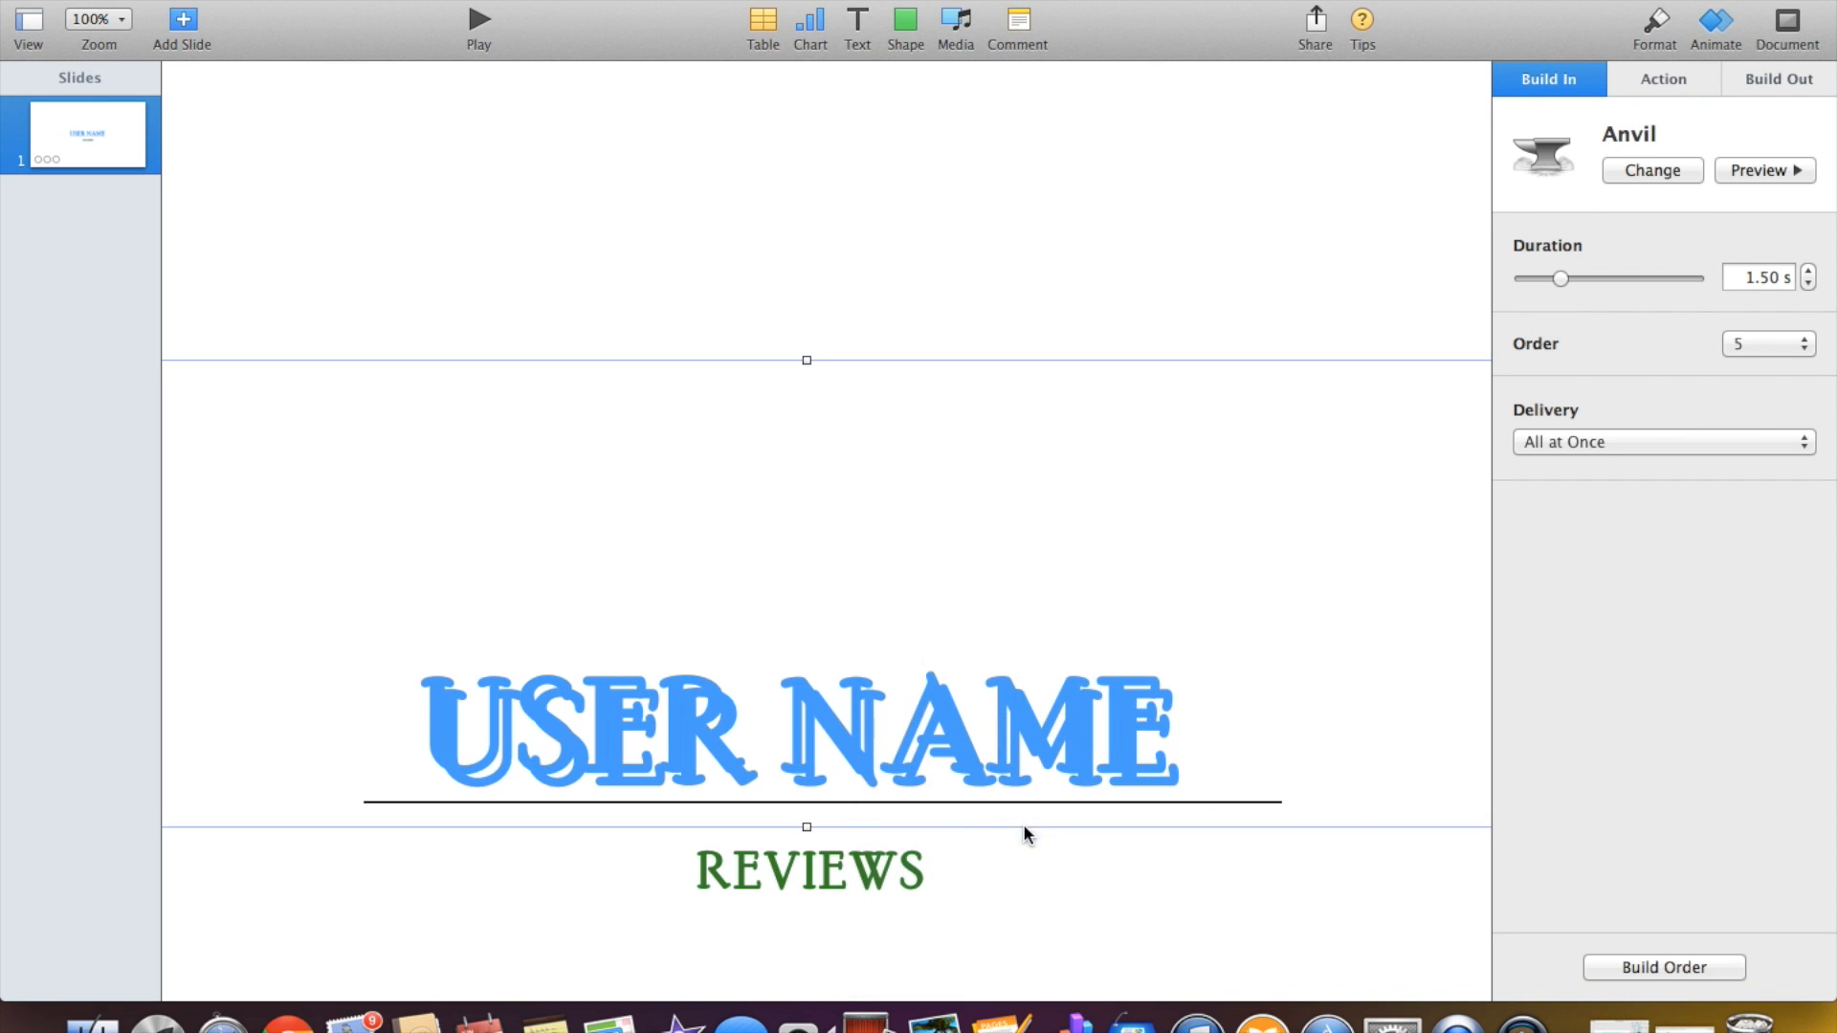
{"action": "left_click_drag", "start_coordinate": [852, 764], "coordinate": [835, 730]}
{"action": "left_click", "coordinate": [834, 726]}
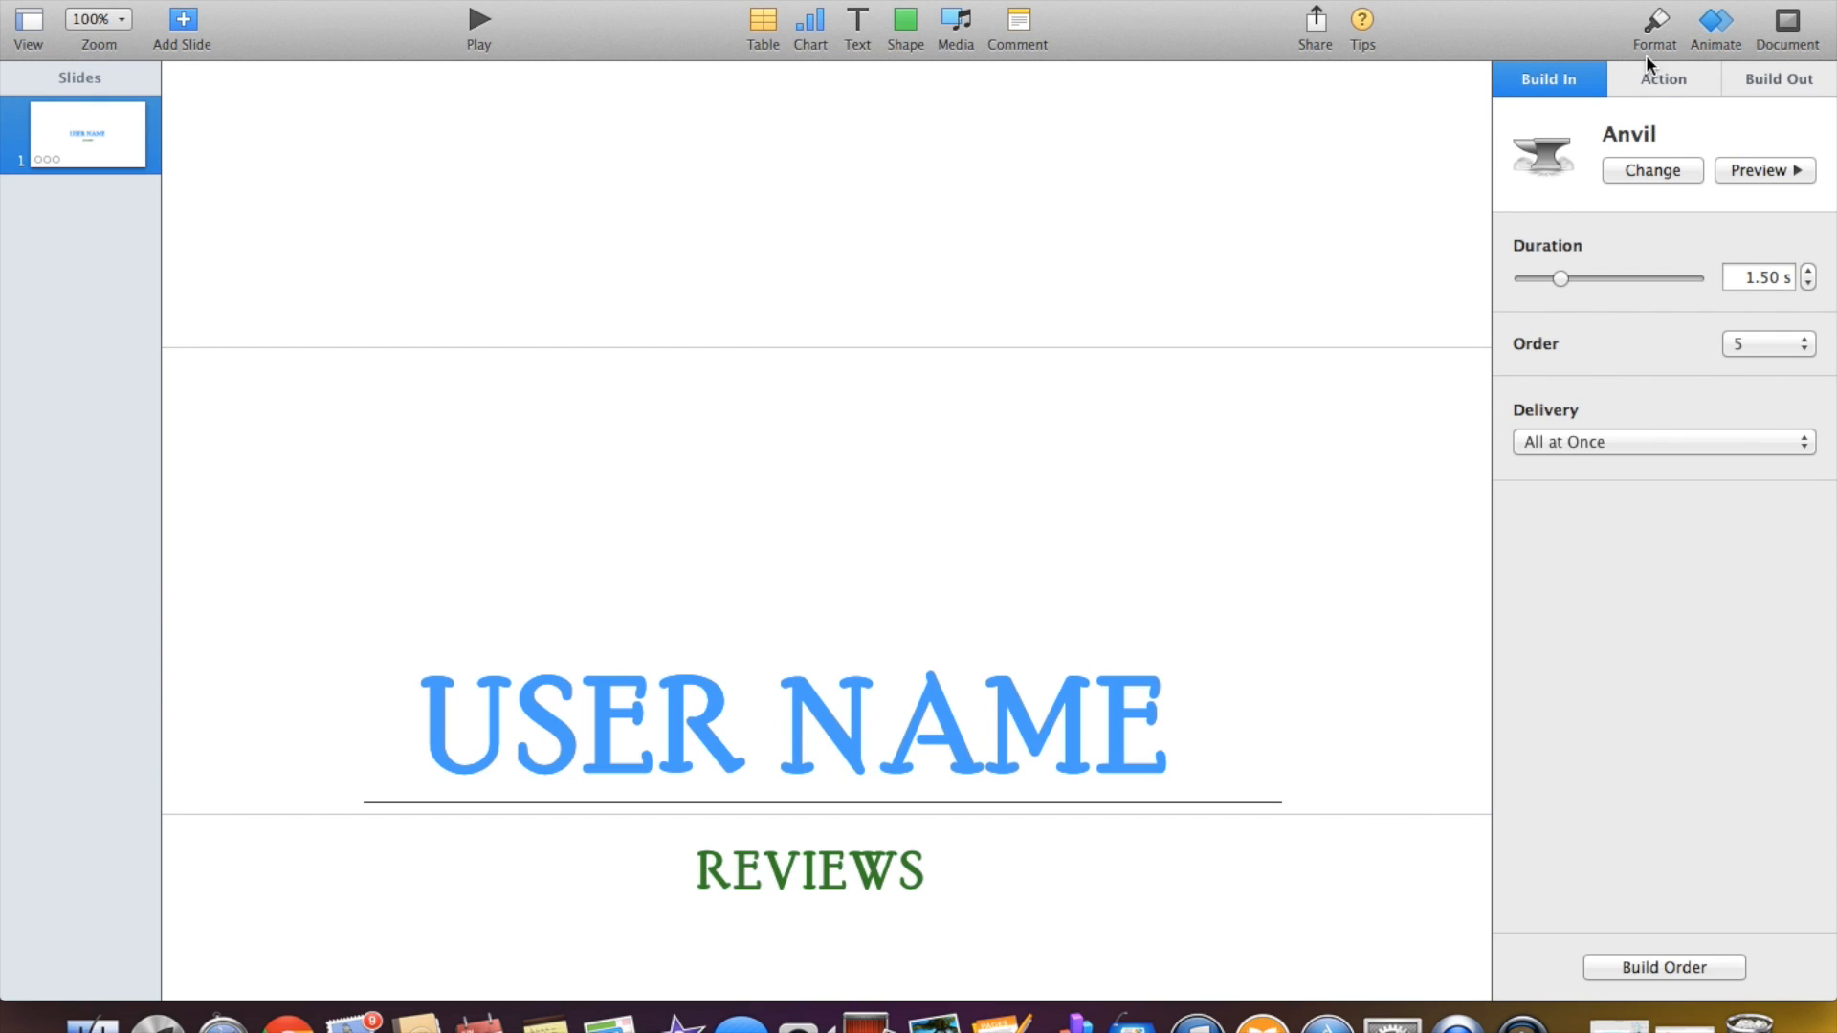
Change the duplicated title's build-in effect to Lens Flare.
{"action": "left_click", "coordinate": [1710, 38]}
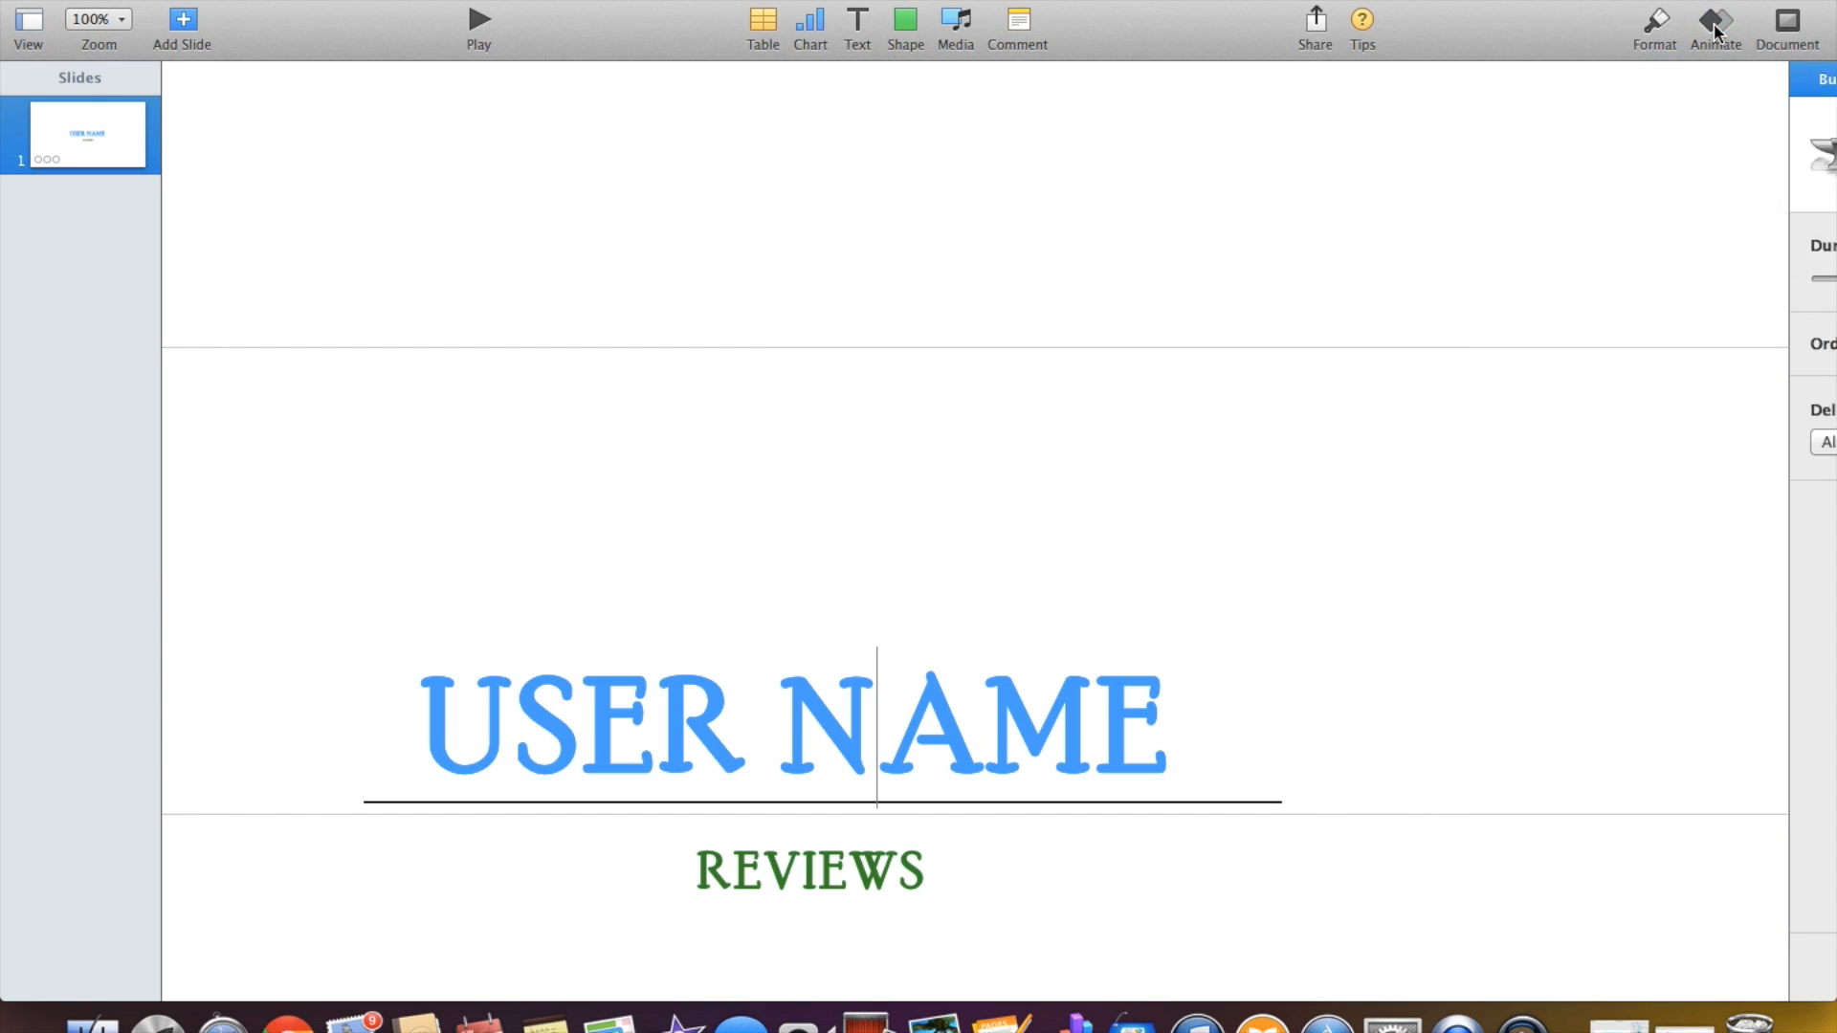
{"action": "left_click", "coordinate": [1712, 36]}
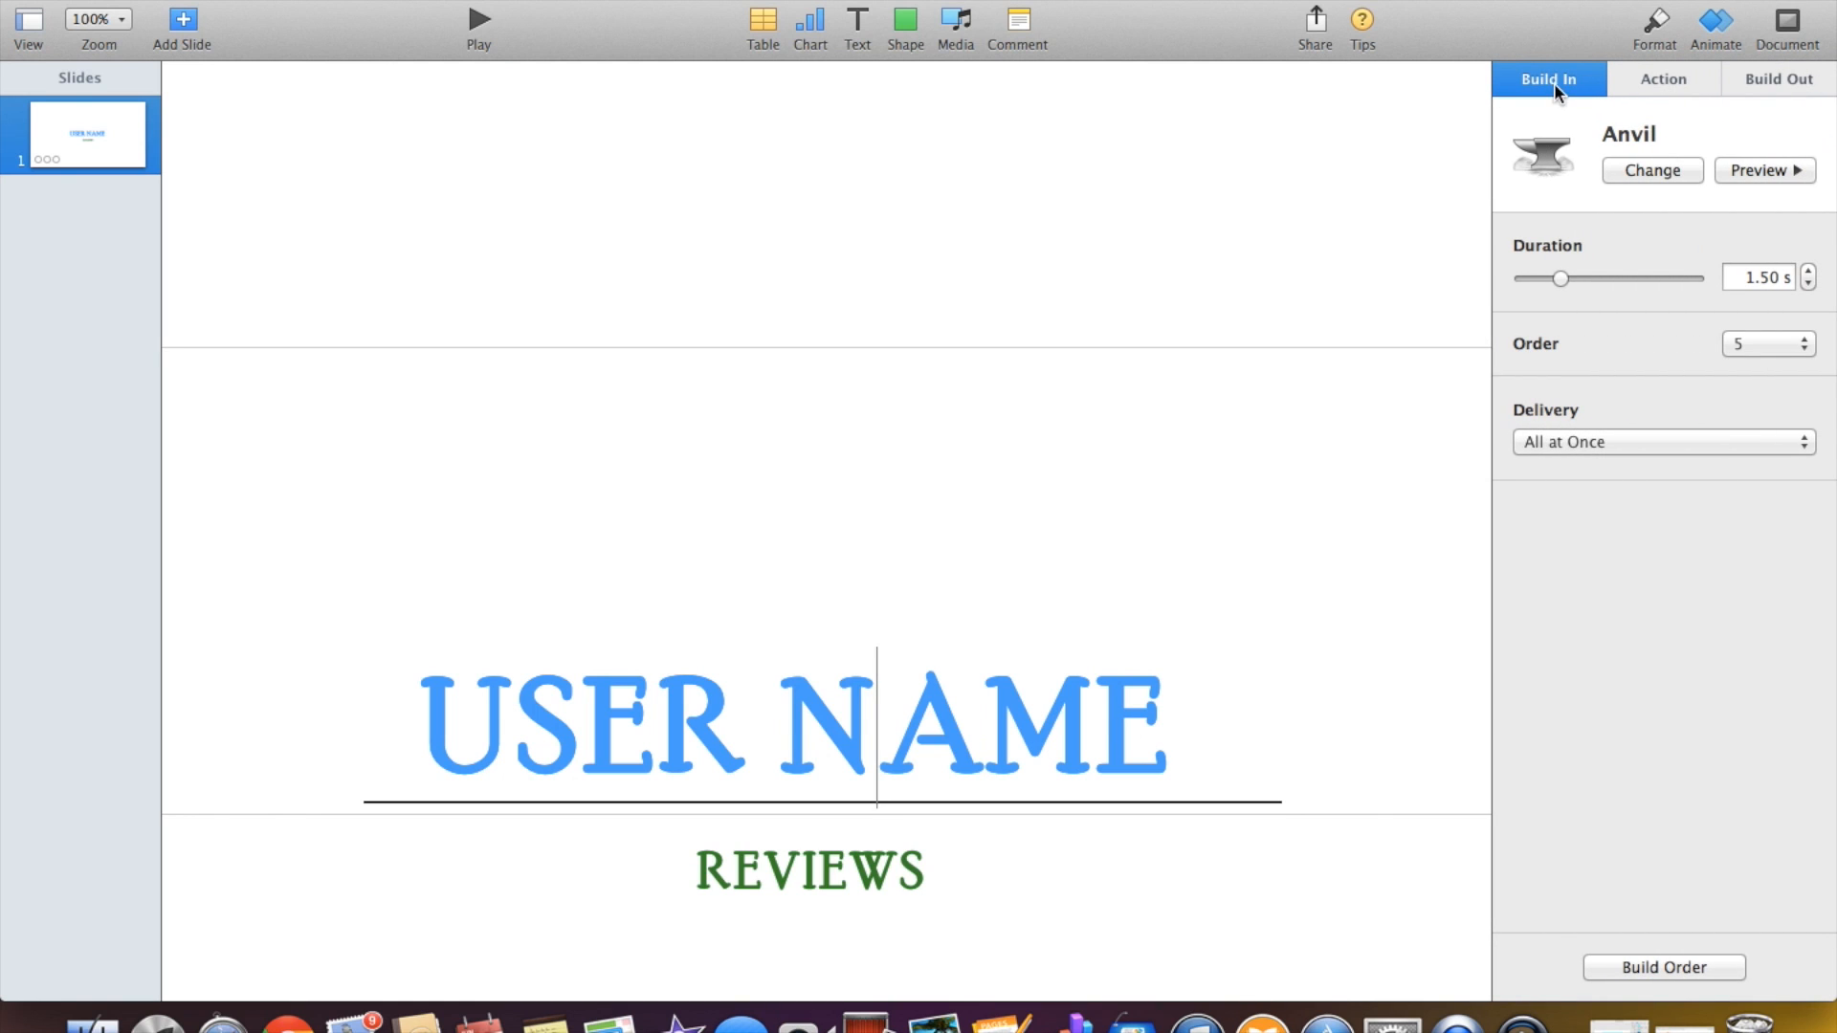
{"action": "left_click", "coordinate": [1628, 171]}
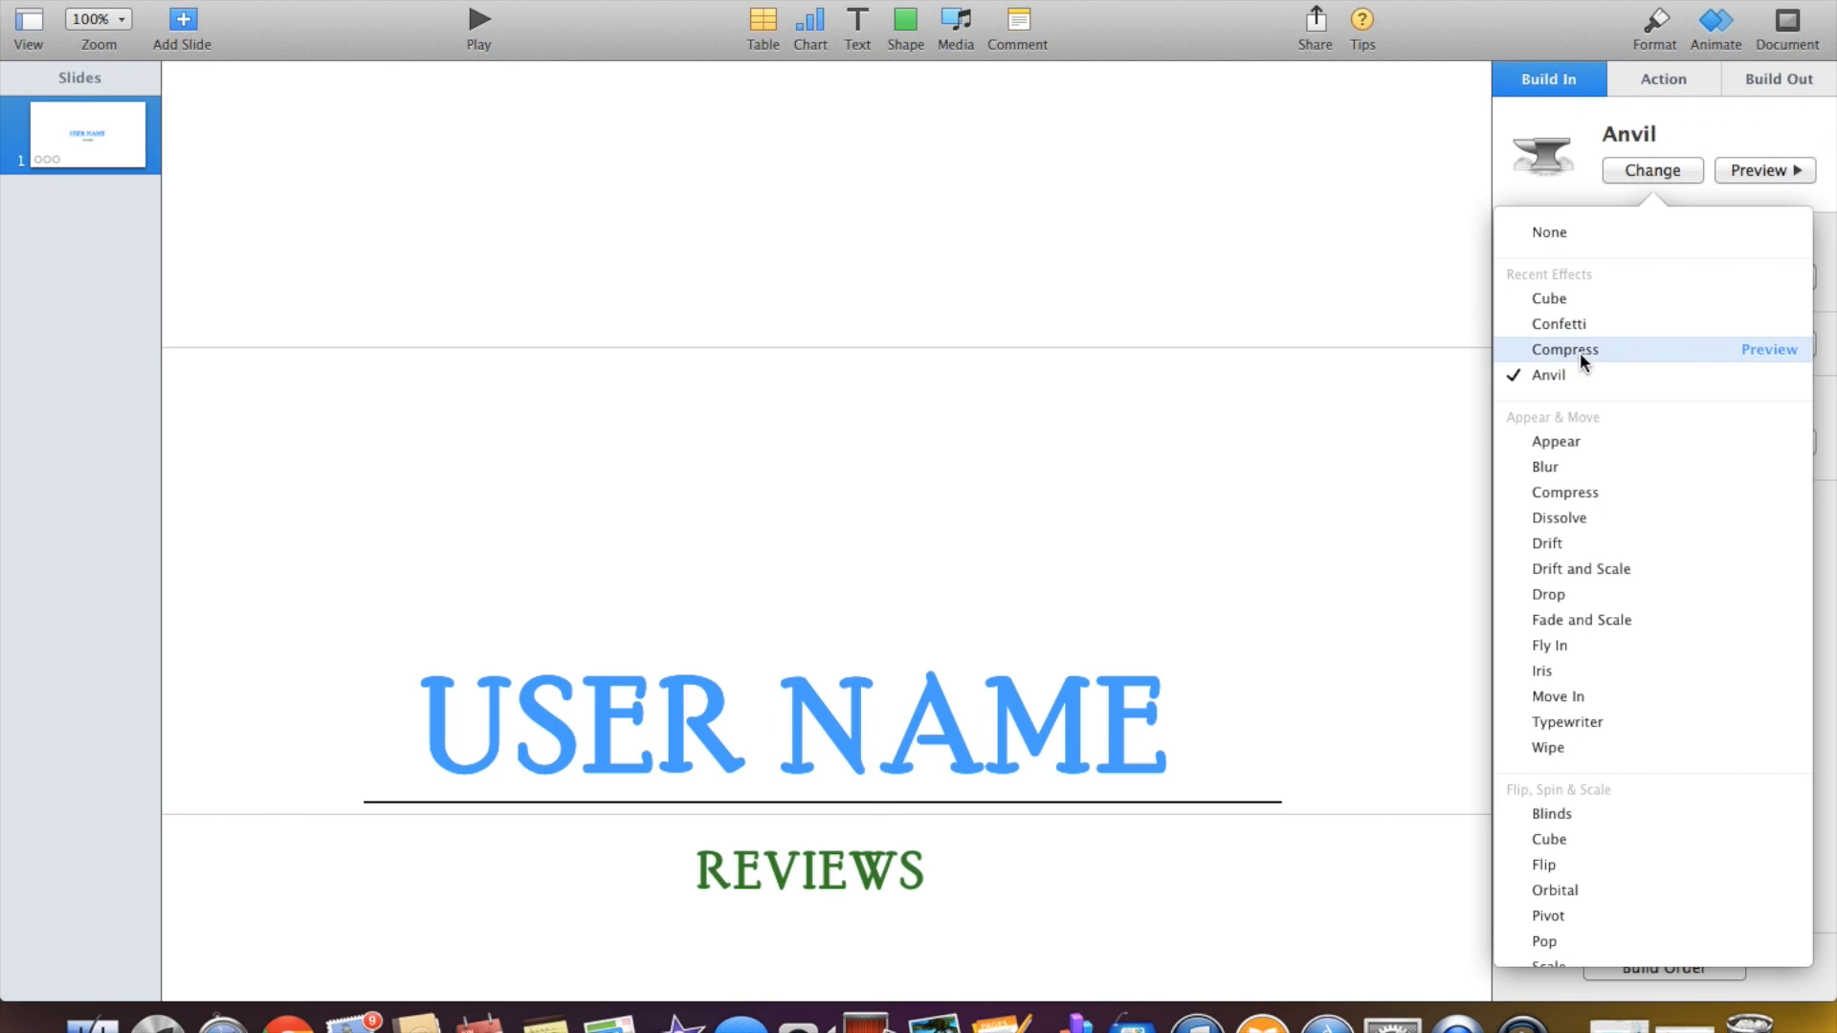
{"action": "scroll", "coordinate": [1610, 421], "scroll_direction": "down", "scroll_amount": 10}
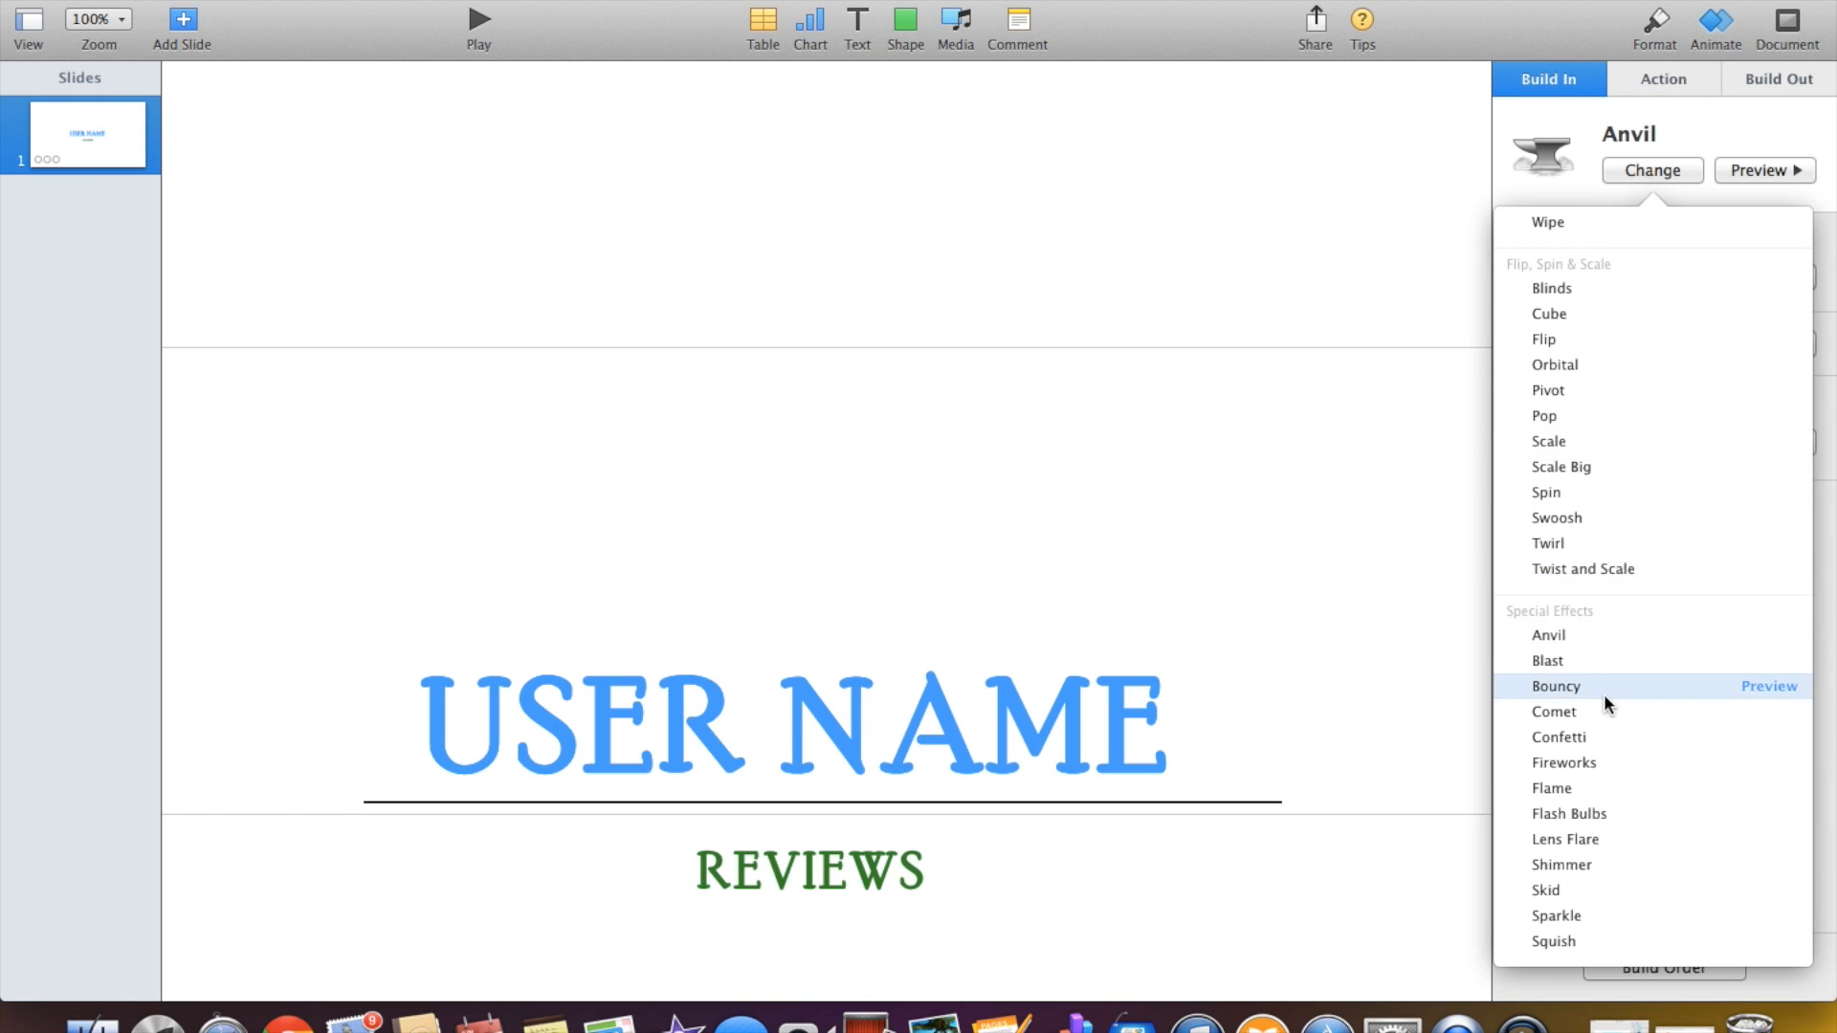
{"action": "left_click", "coordinate": [1581, 842]}
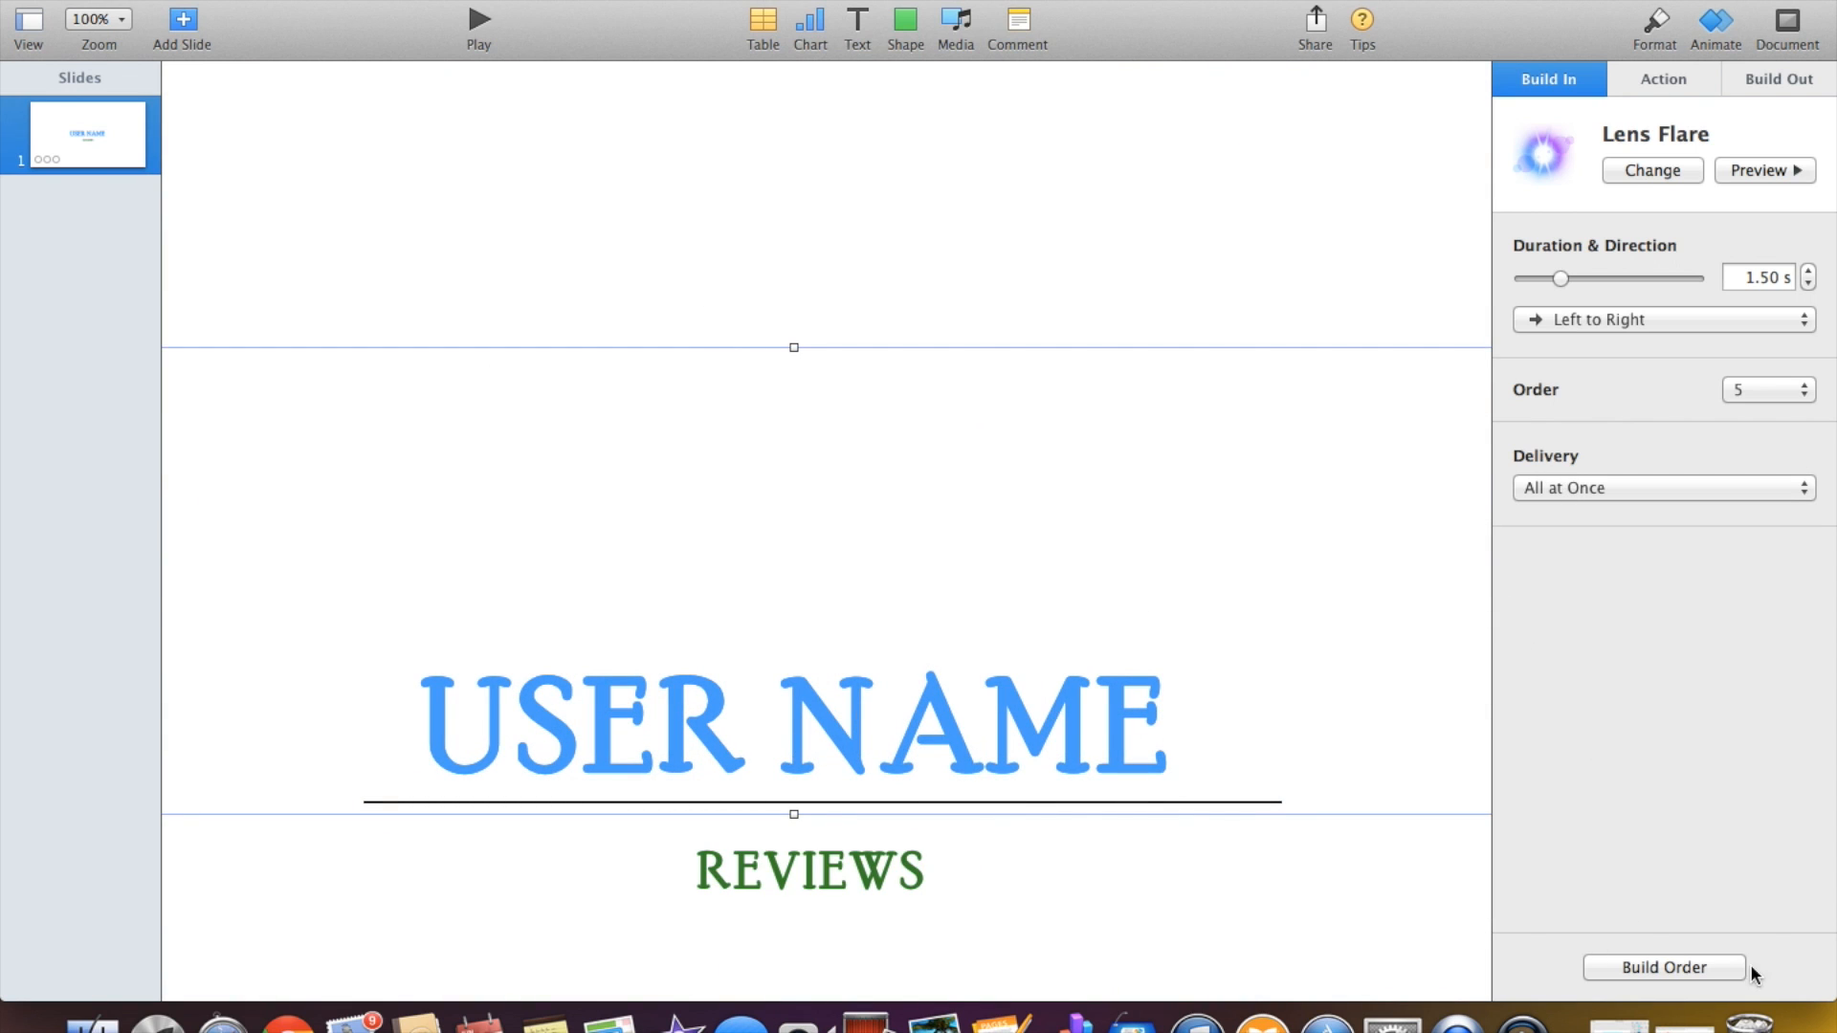
Reorder the duplicated title's Lens Flare and Confetti builds to positions 3 and 4, starting After Previous Build, and preview them.
{"action": "left_click", "coordinate": [1666, 964]}
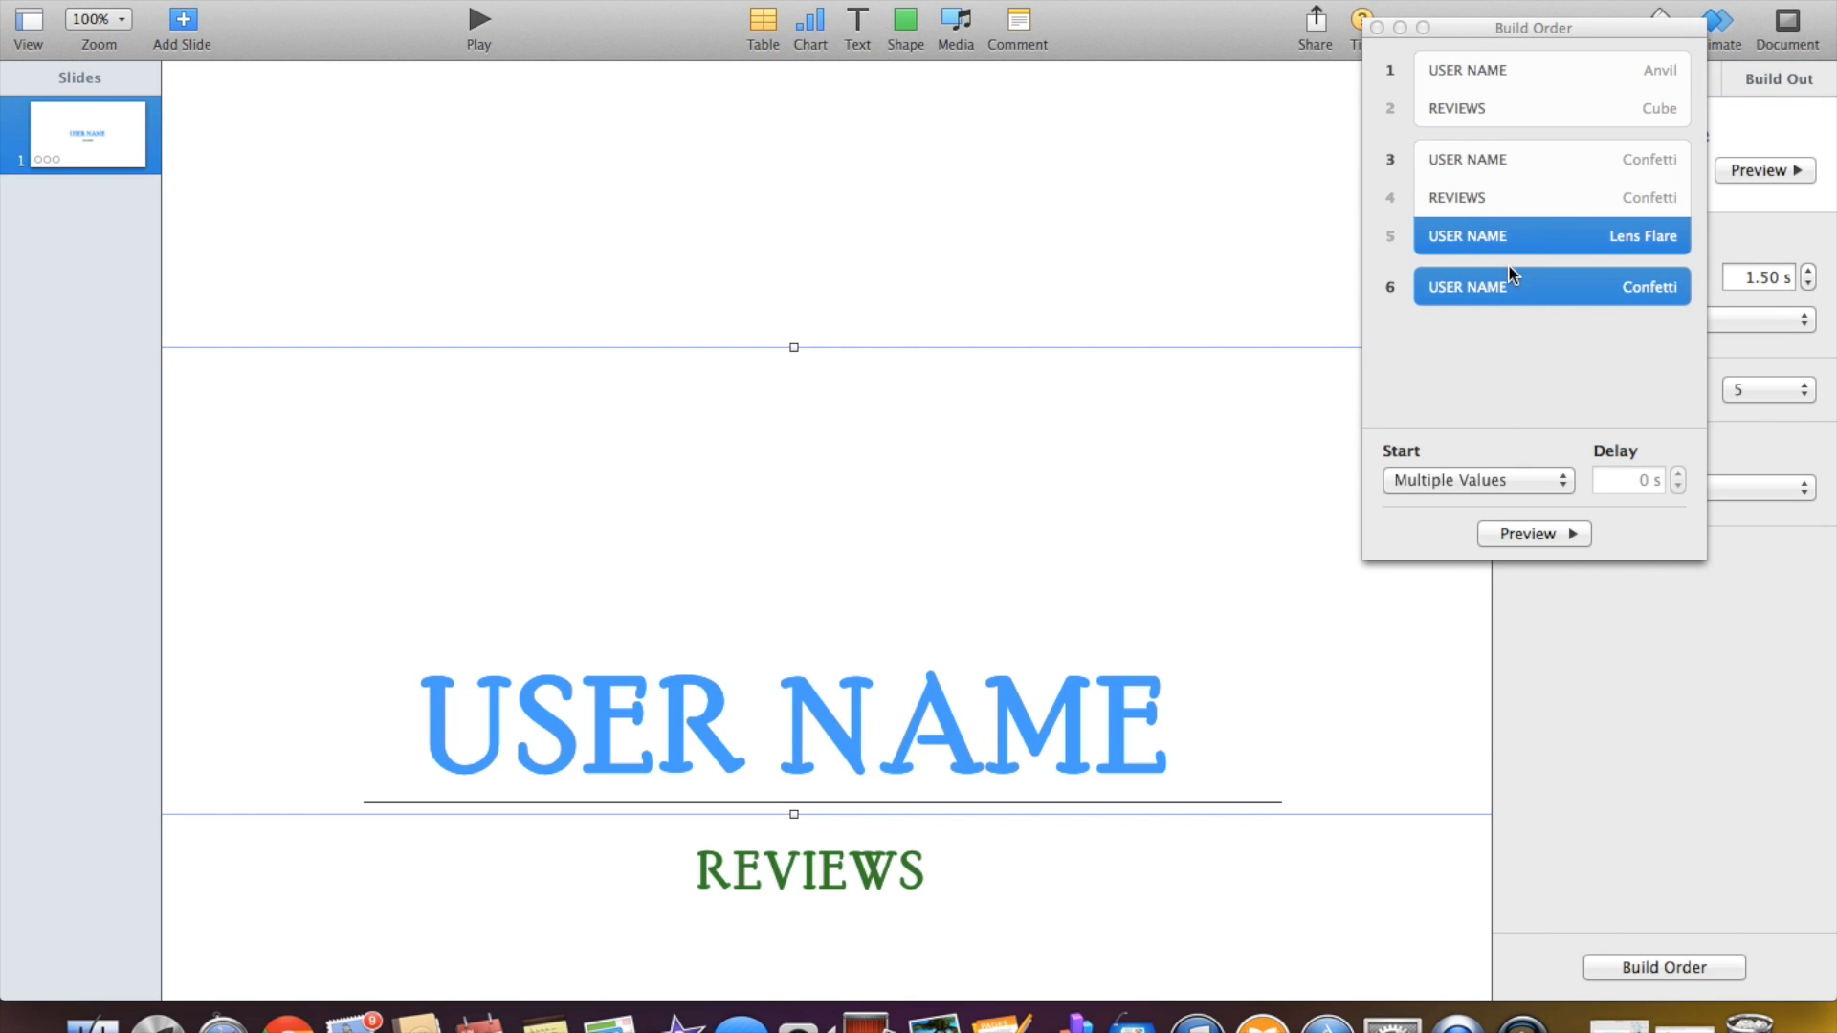
{"action": "left_click_drag", "start_coordinate": [1504, 285], "coordinate": [1489, 94]}
{"action": "left_click", "coordinate": [1571, 534]}
{"action": "left_click", "coordinate": [1572, 535]}
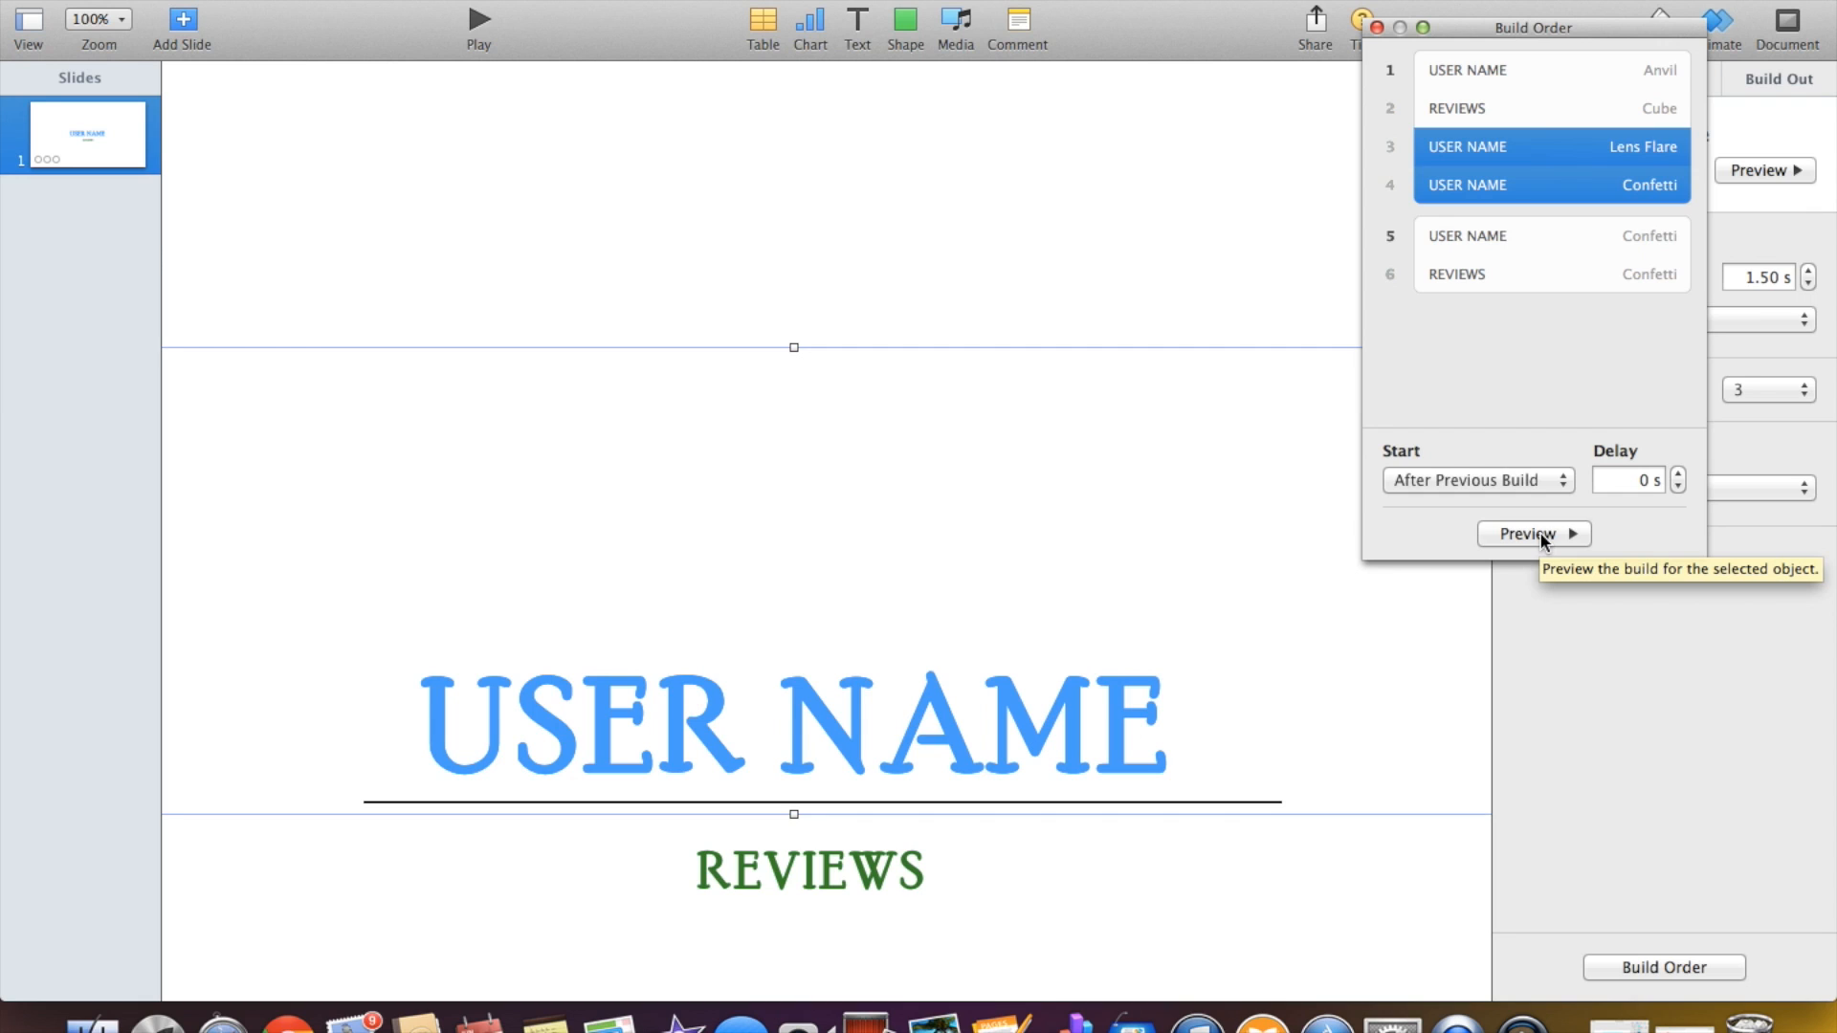
{"action": "left_click", "coordinate": [1376, 28]}
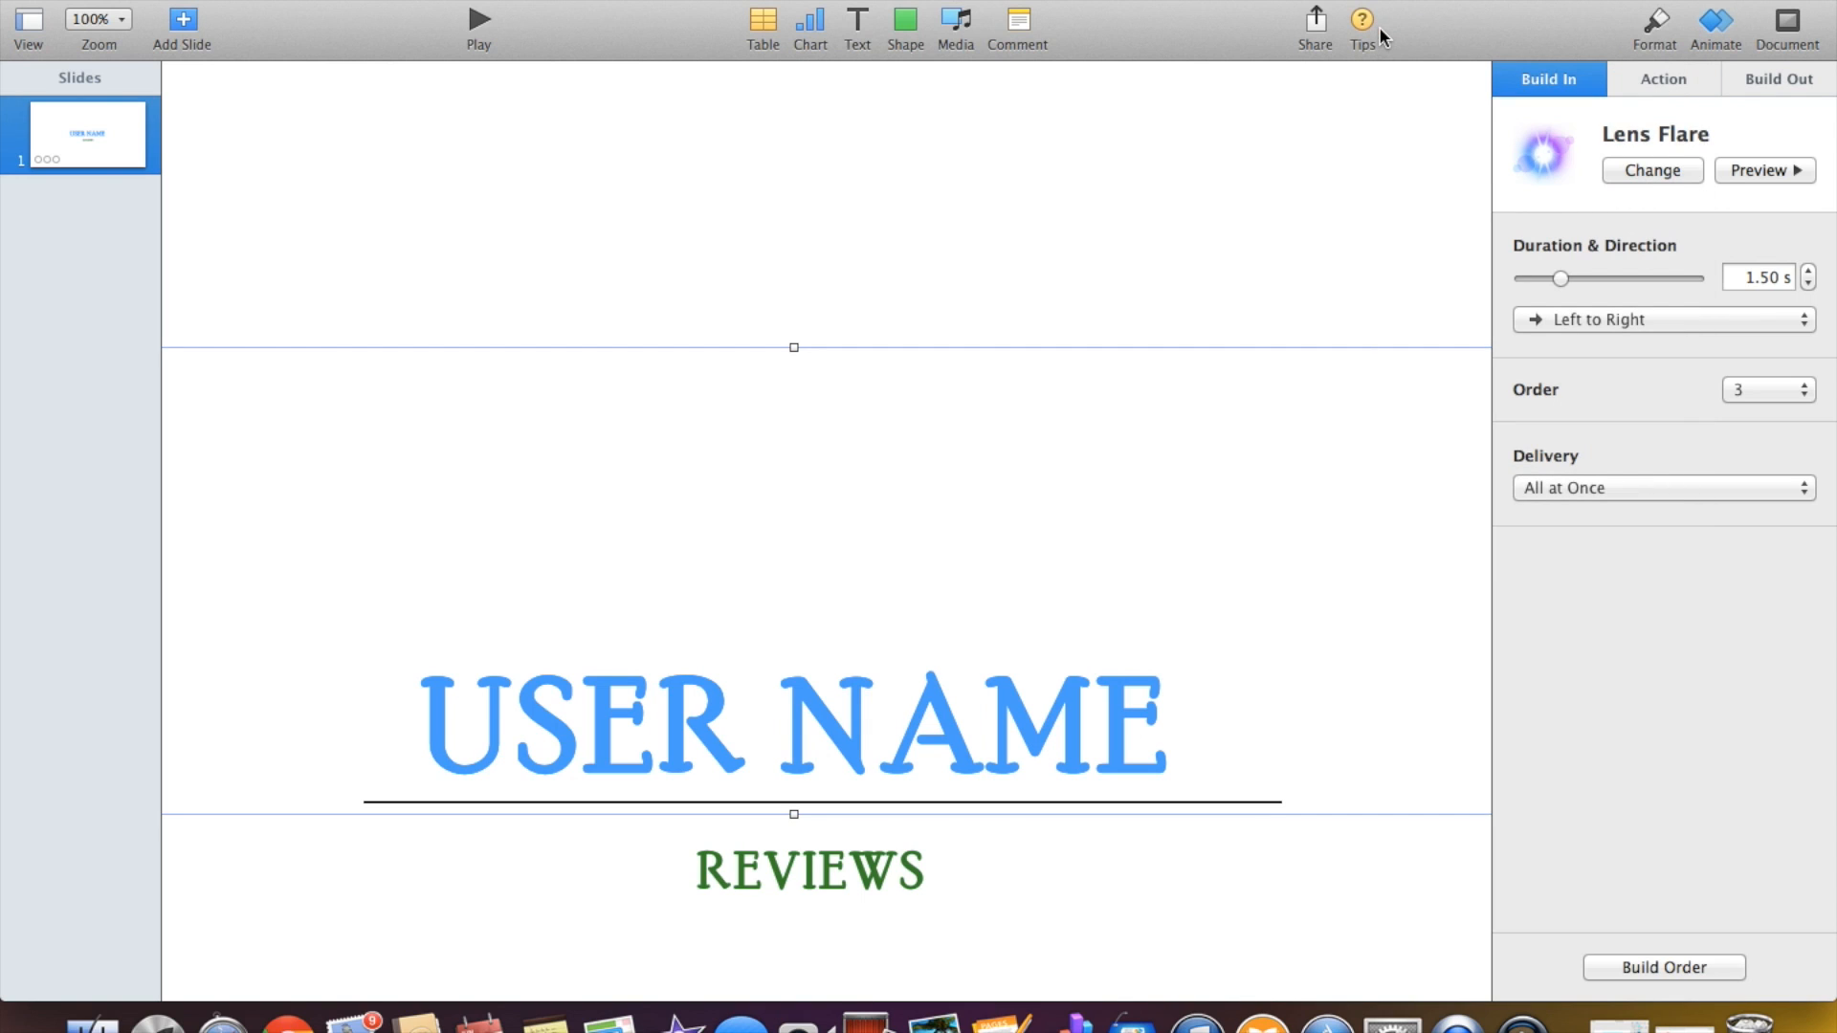